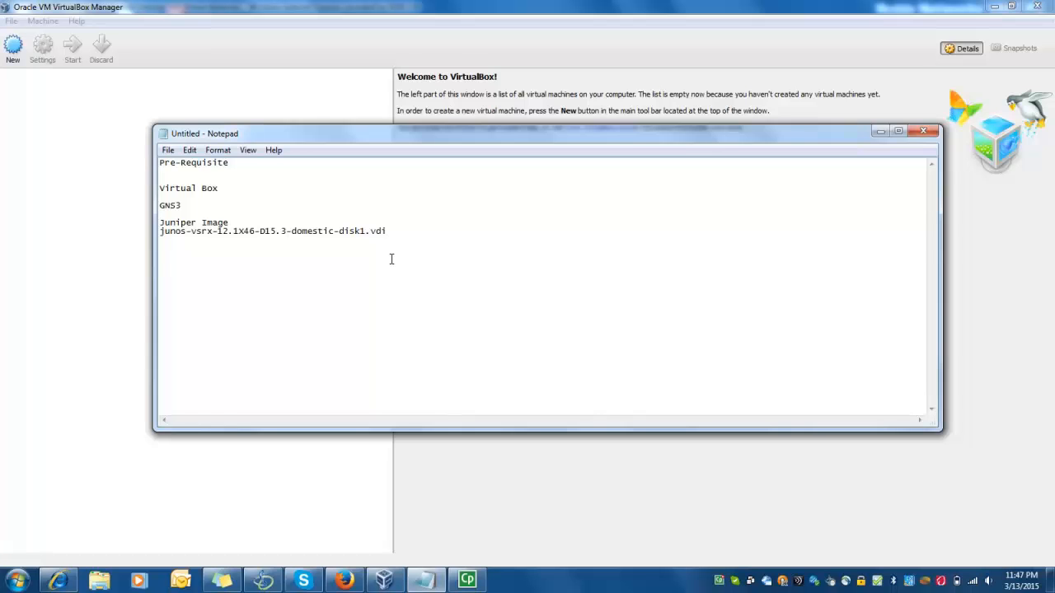
# Highlight the VirtualBox prerequisite and the Juniper image file name in Notepad, then minimize Notepad
pyautogui.moveTo(224, 189); pyautogui.dragTo(157, 206)
pyautogui.click(190, 236)
pyautogui.moveTo(161, 232); pyautogui.dragTo(389, 234)
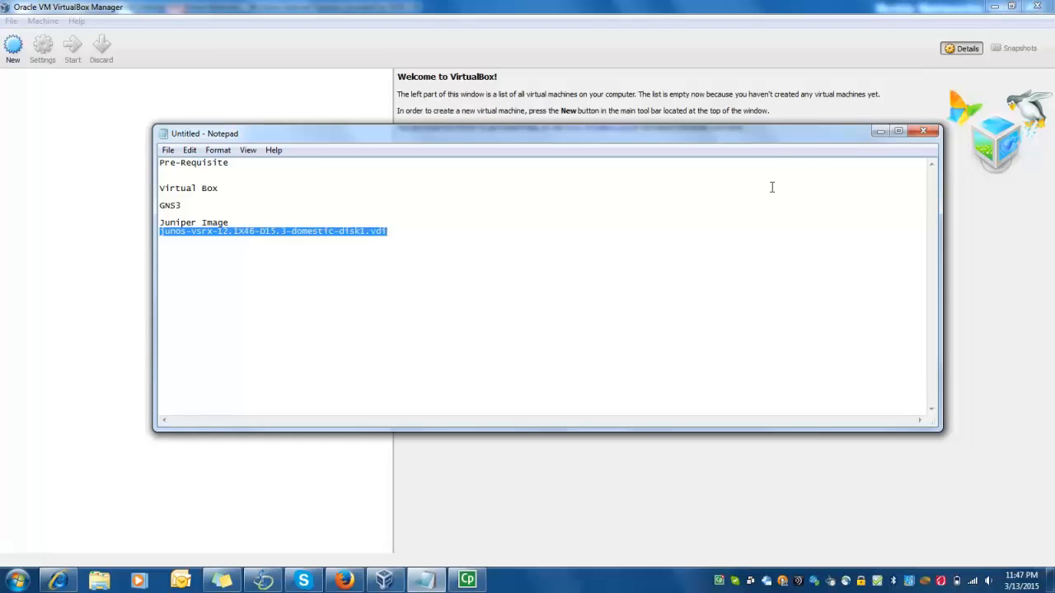
pyautogui.click(879, 132)
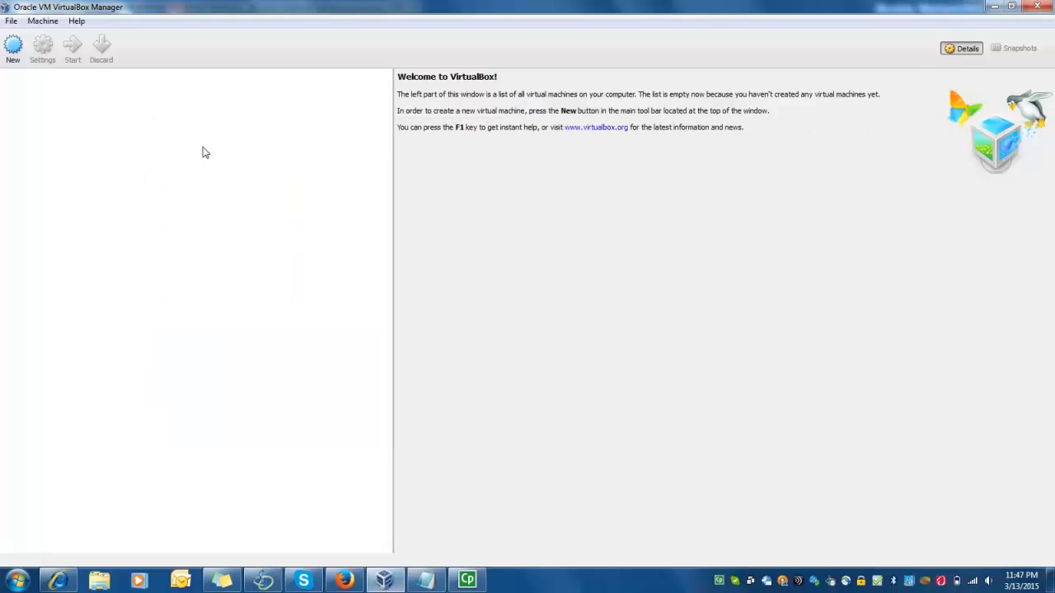
pyautogui.click(17, 581)
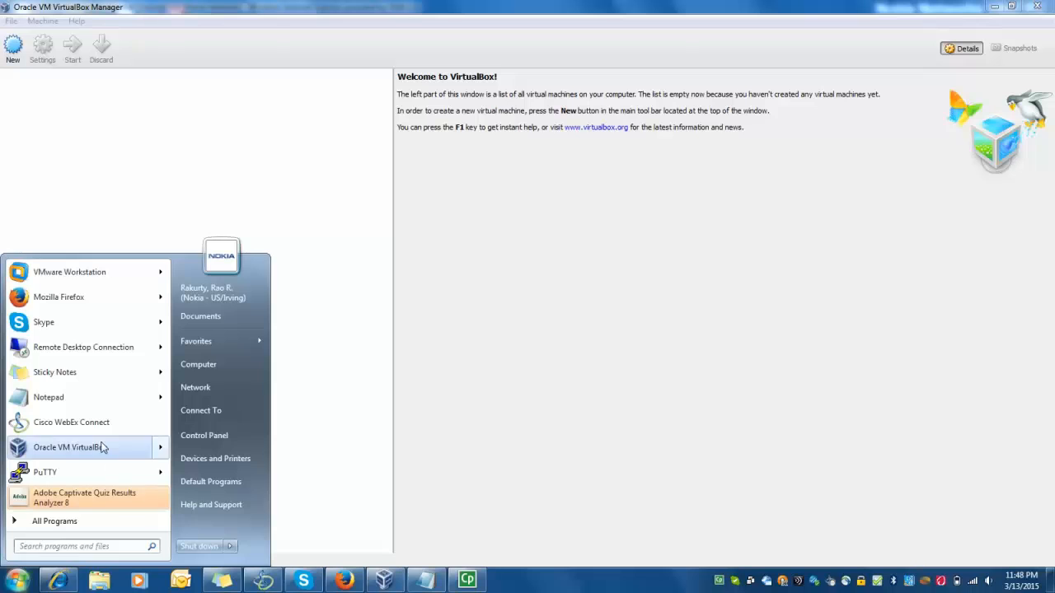
pyautogui.click(224, 6)
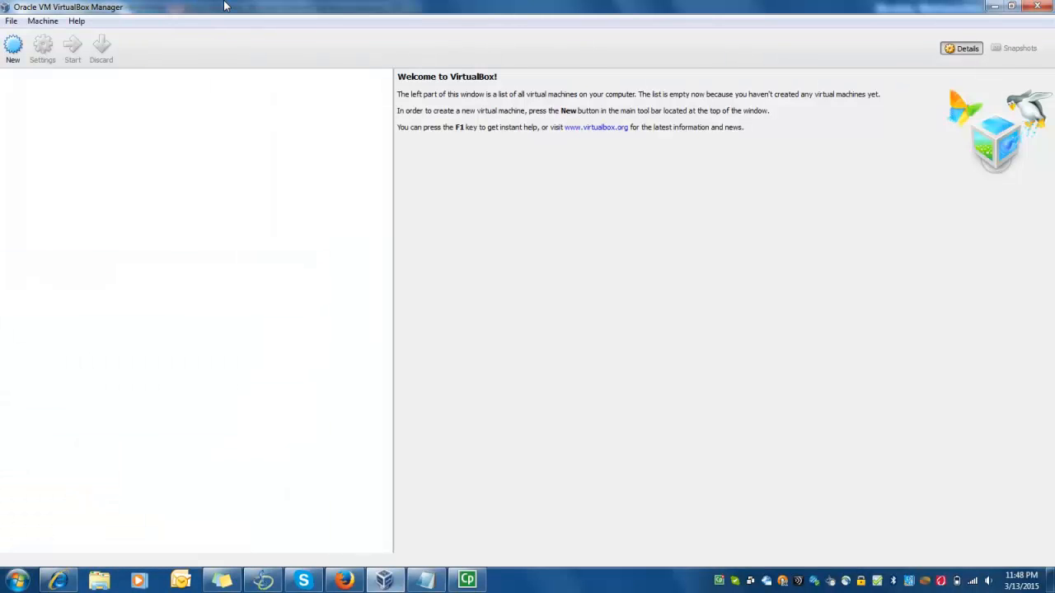
pyautogui.click(24, 582)
pyautogui.rightClick(47, 450)
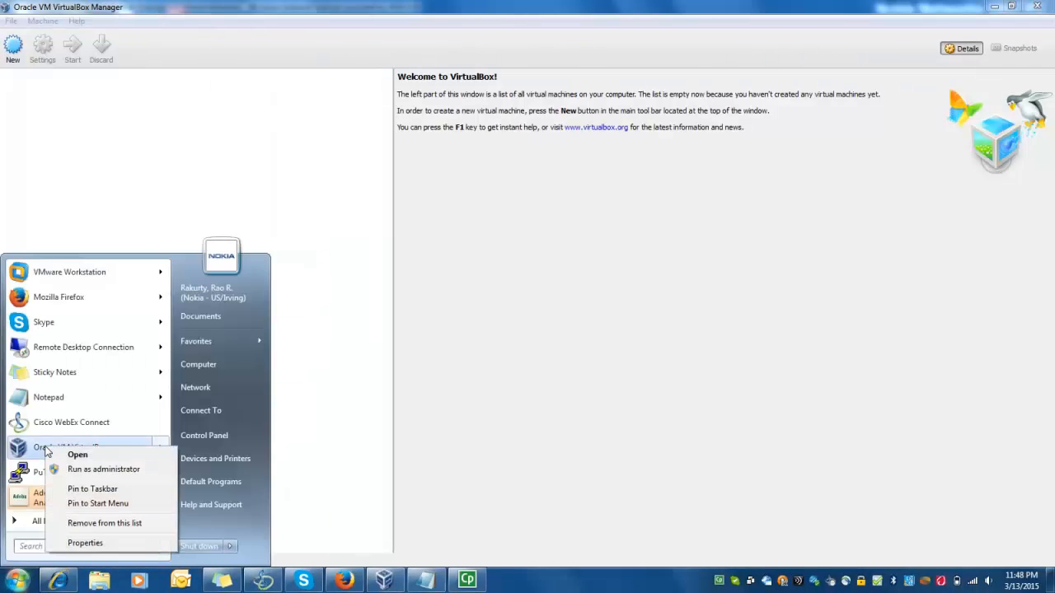
pyautogui.click(94, 177)
# Name the new machine R1 with type Linux and version Other Linux (32 bit)
pyautogui.click(15, 55)
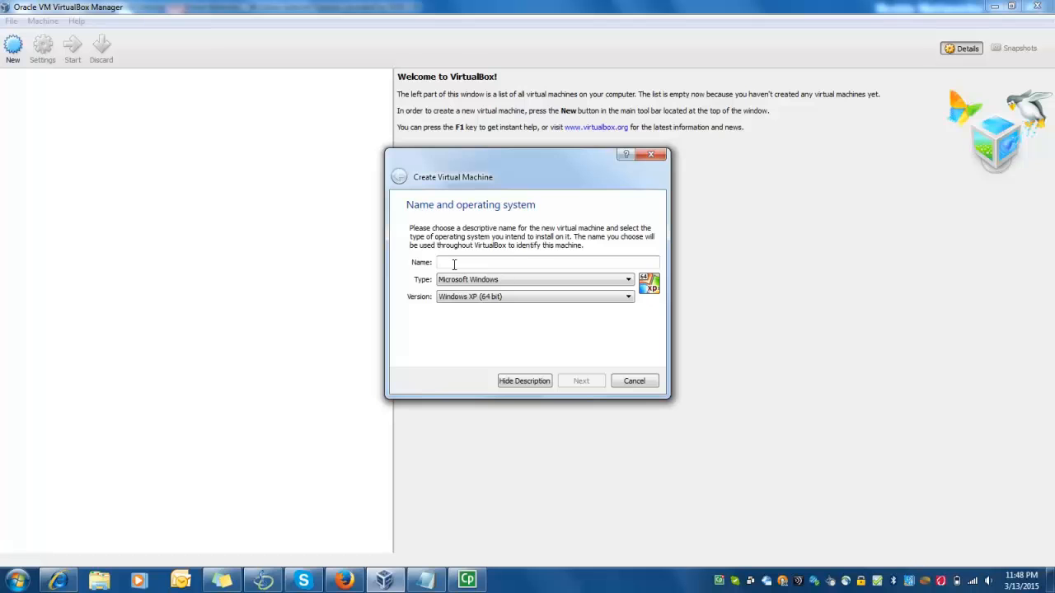
pyautogui.write('R1')
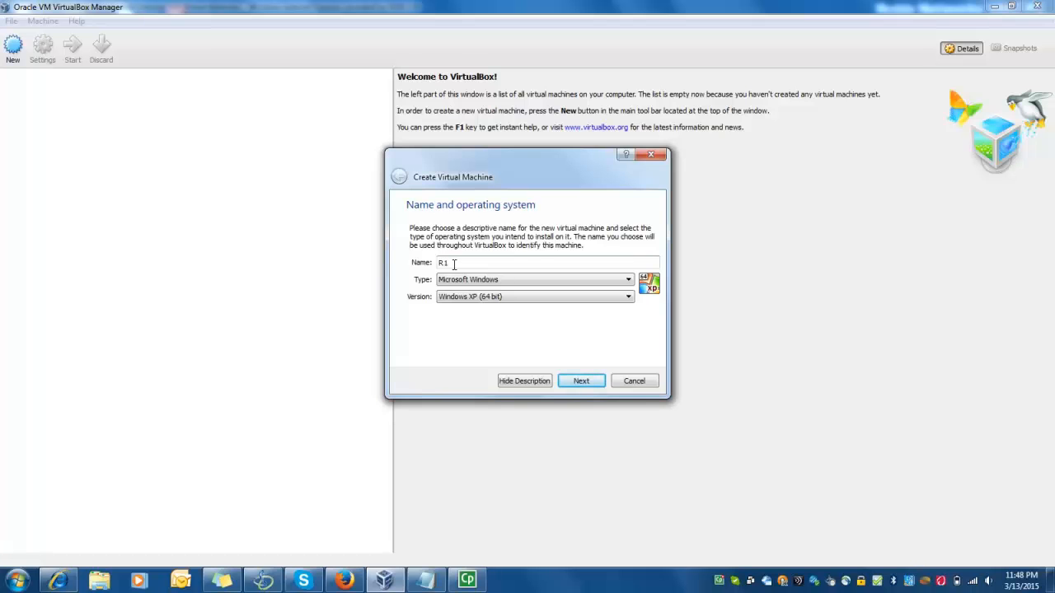
pyautogui.click(452, 281)
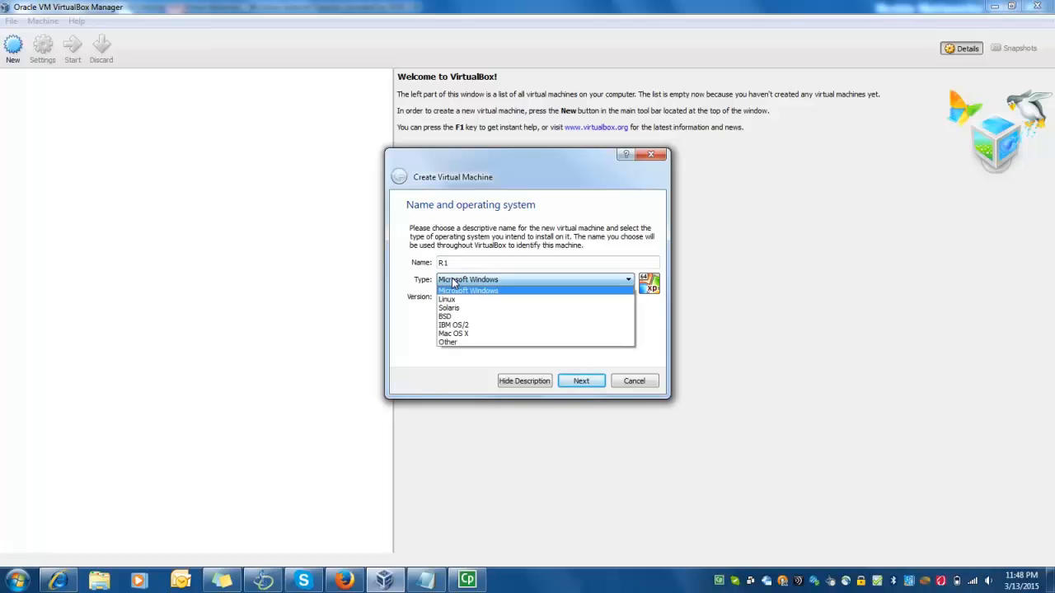
pyautogui.click(452, 299)
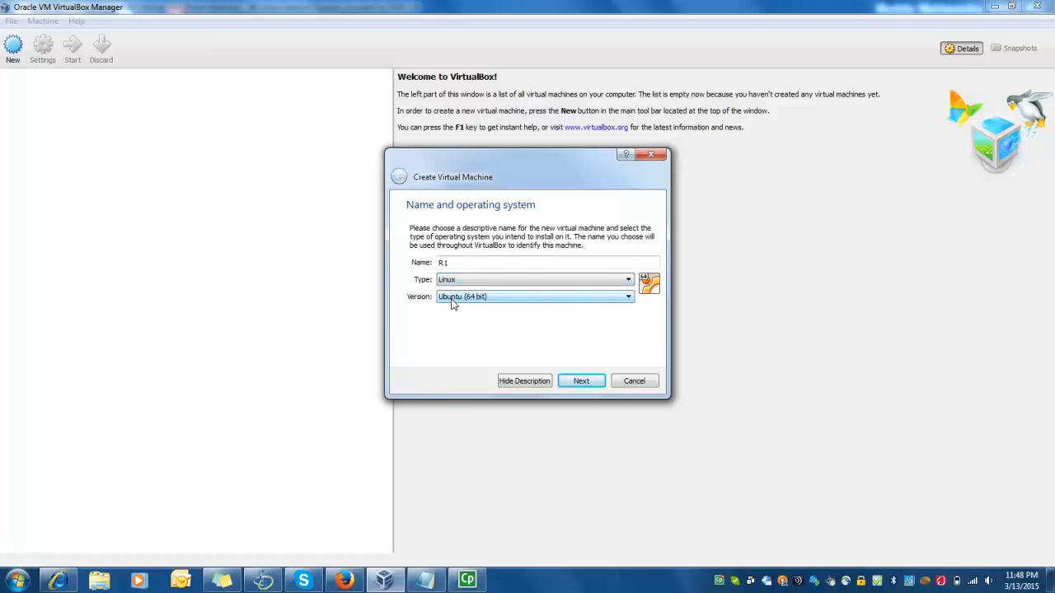
pyautogui.click(492, 302)
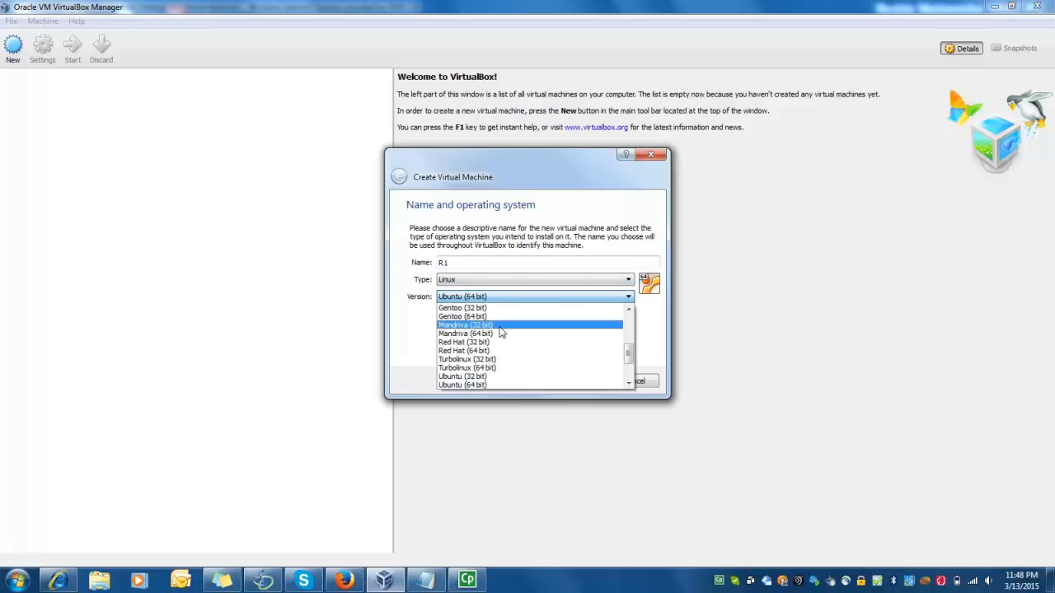
pyautogui.scroll(-2, 621, 363)
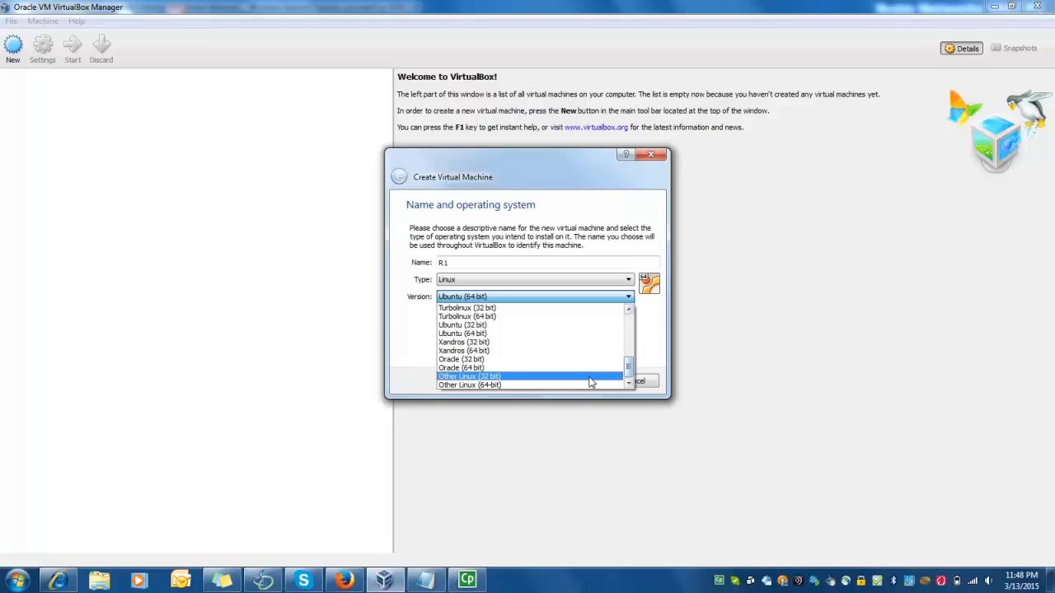
pyautogui.click(590, 379)
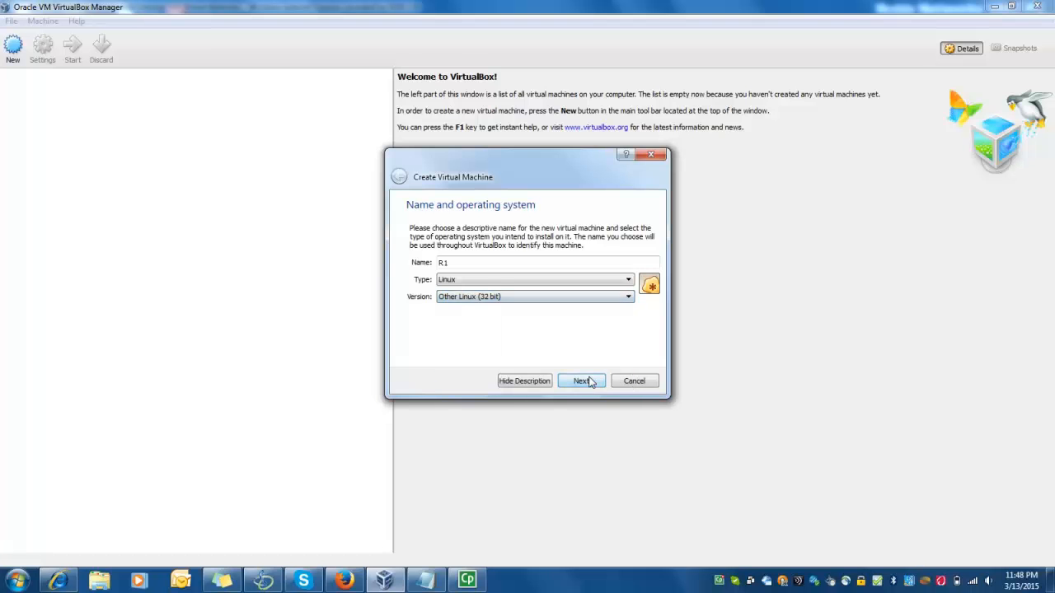
pyautogui.click(570, 298)
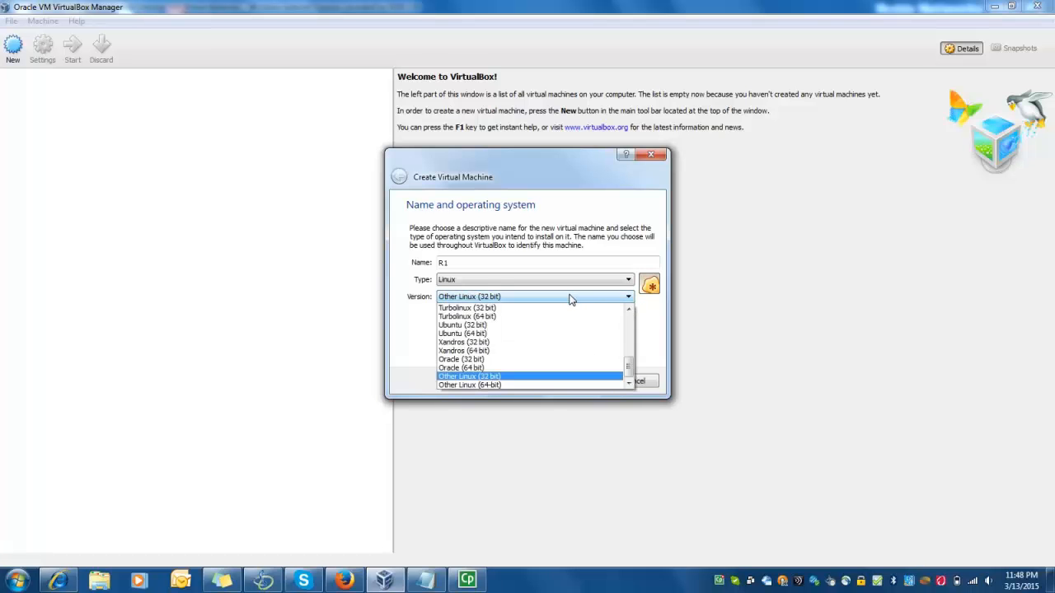
pyautogui.click(544, 376)
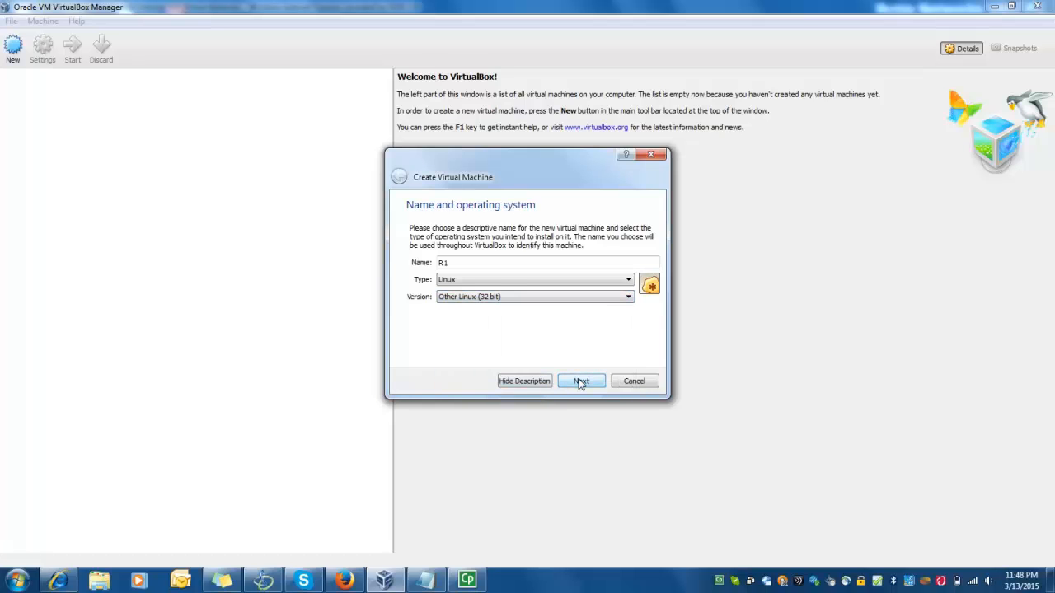
pyautogui.click(581, 381)
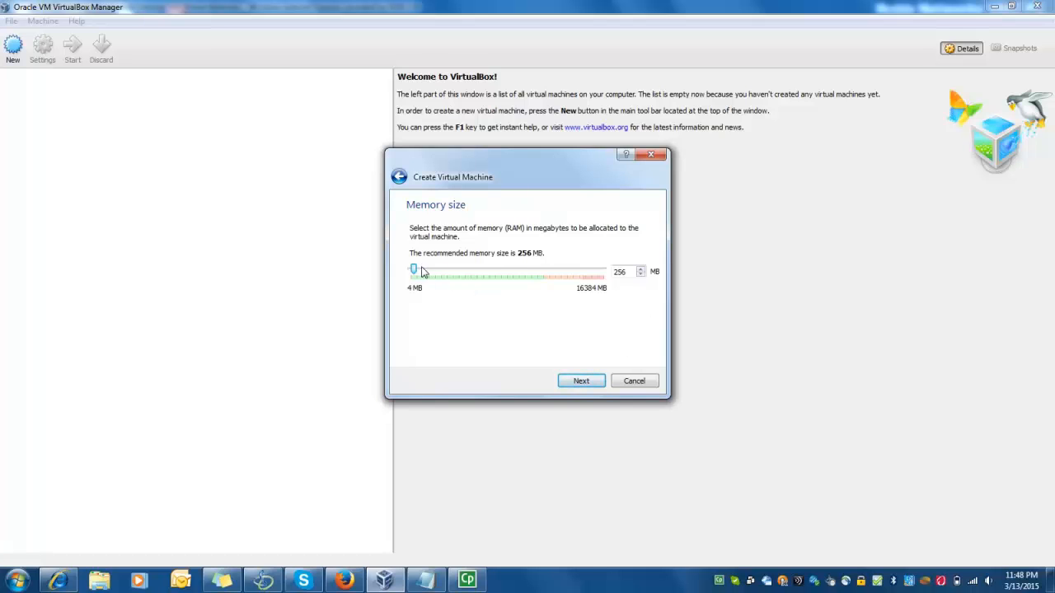
# Give R1 1024 MB memory and attach the existing junos-vsrx-12.1X46-D15.3-domestic-disk1.vdi disk, then create it
pyautogui.moveTo(415, 273); pyautogui.dragTo(423, 274)
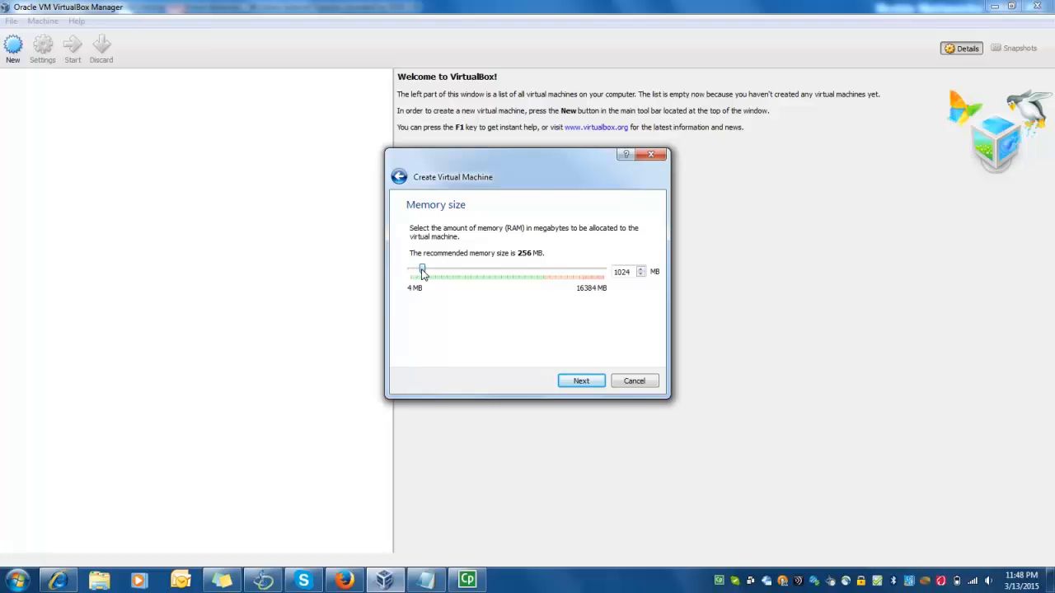
pyautogui.click(574, 383)
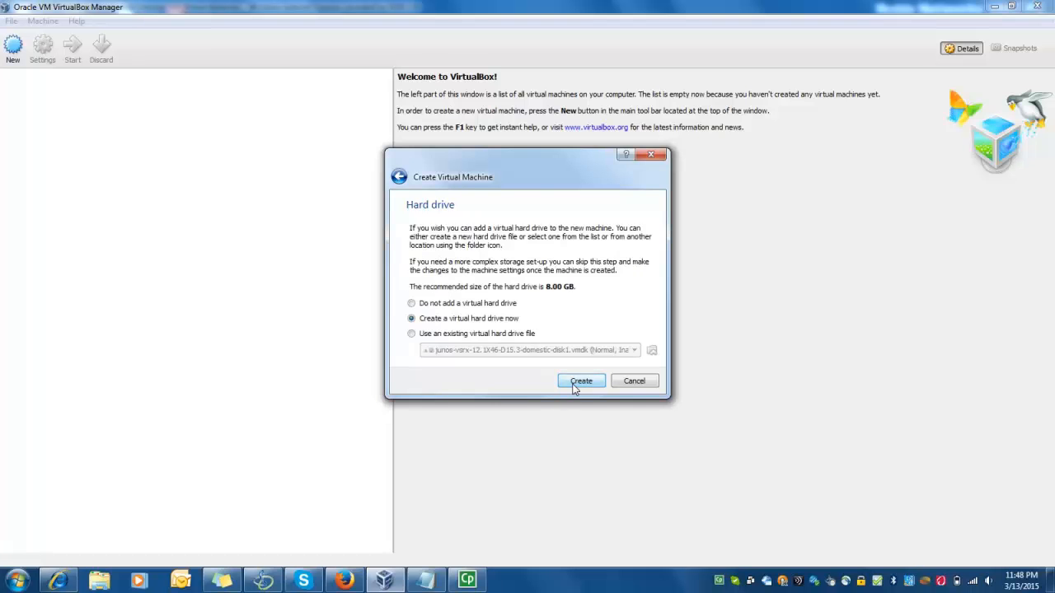
pyautogui.click(411, 334)
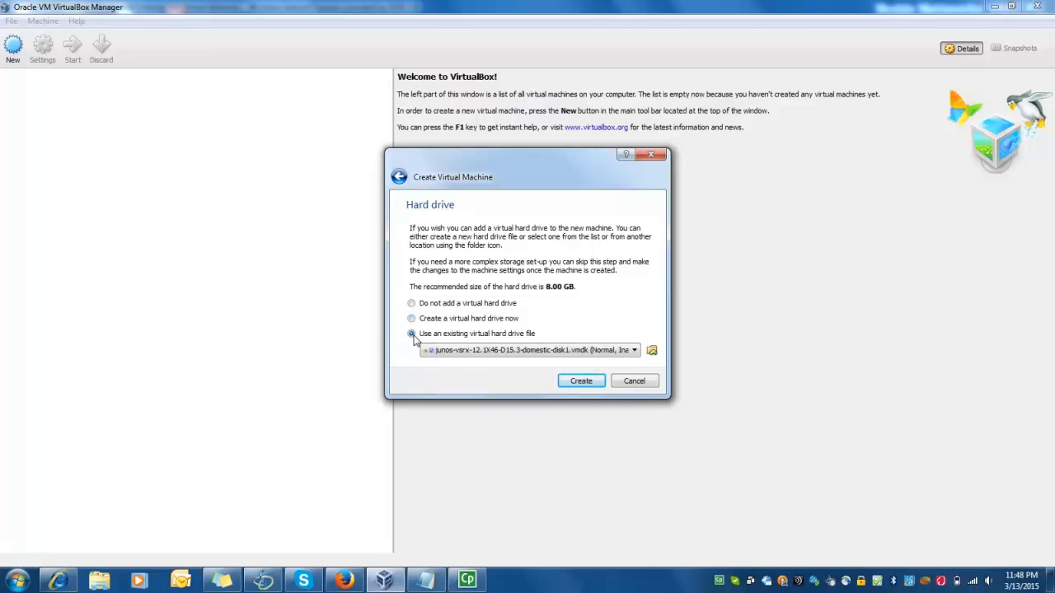
pyautogui.click(652, 356)
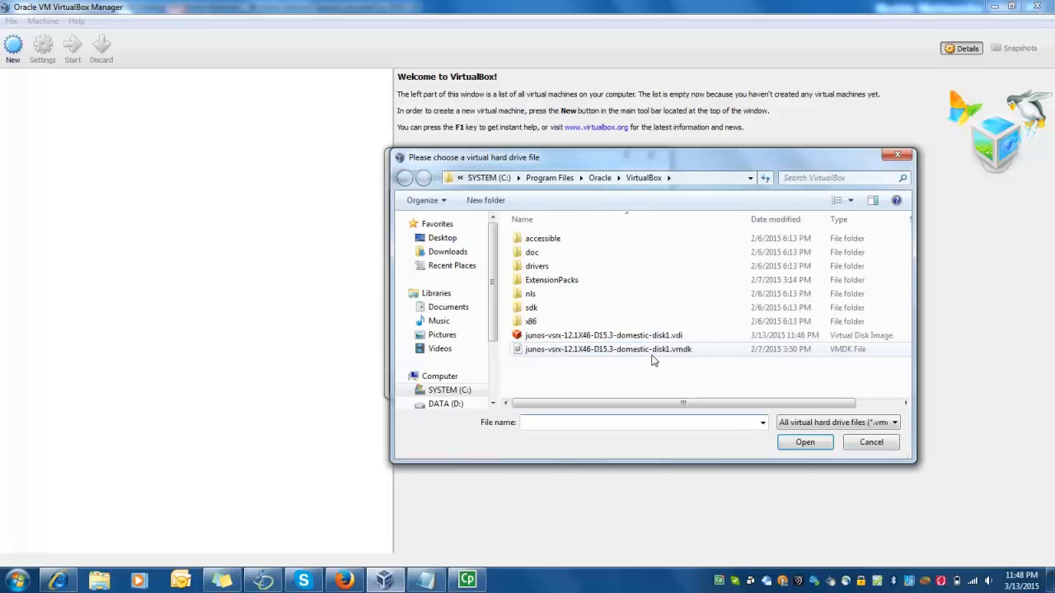
pyautogui.click(651, 340)
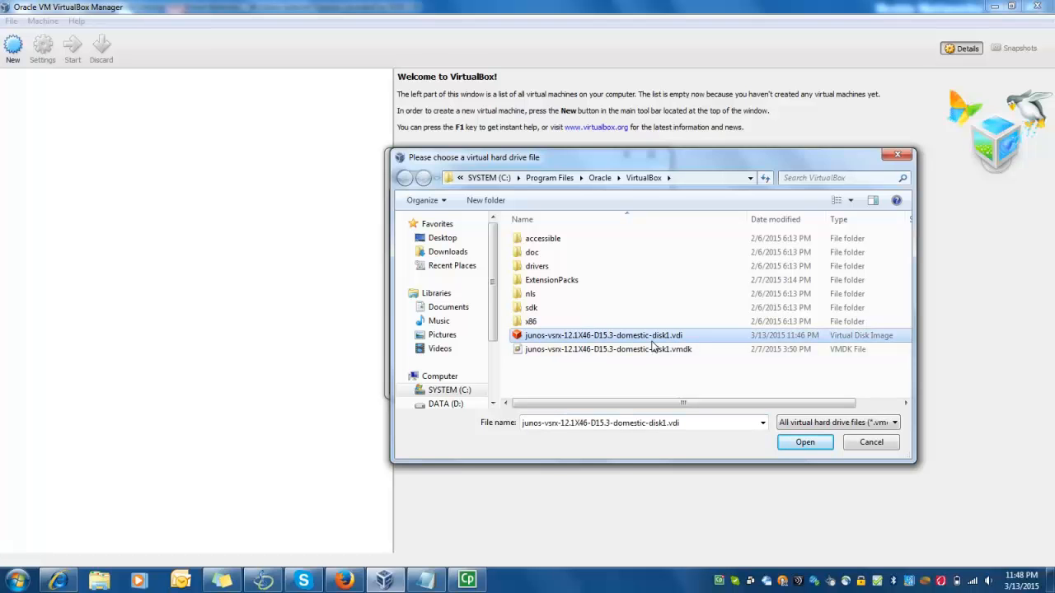
pyautogui.click(811, 445)
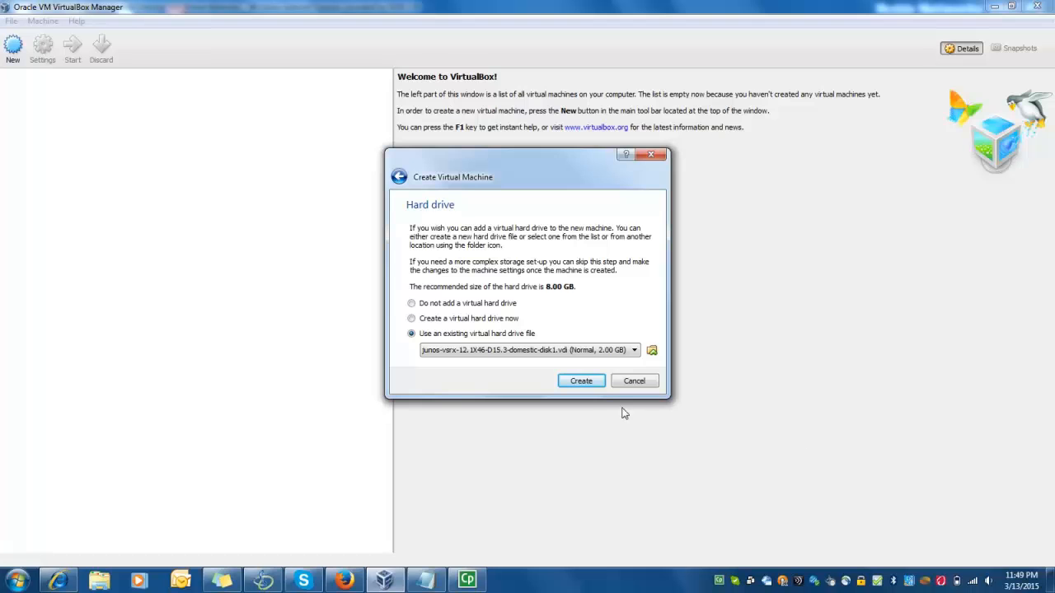
pyautogui.click(584, 381)
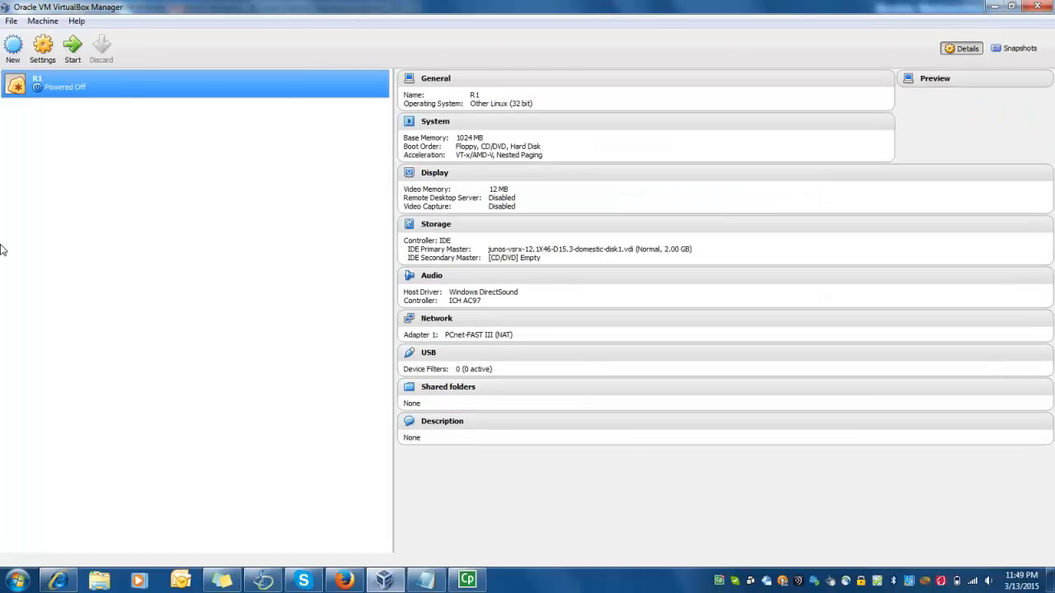
# Open Settings for R1 from its right-click menu in the VM list
pyautogui.rightClick(70, 86)
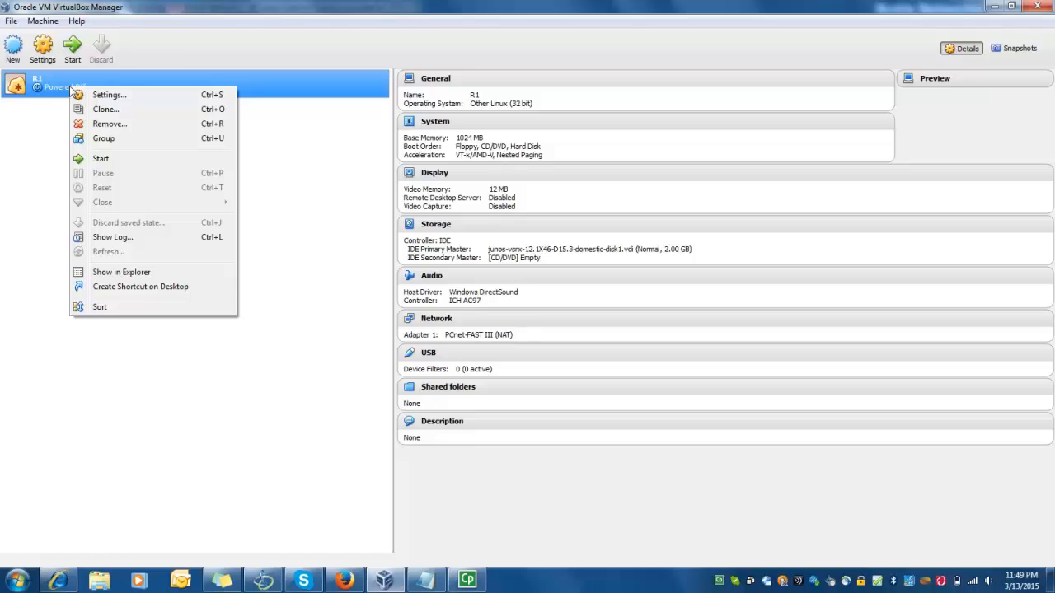
pyautogui.click(93, 95)
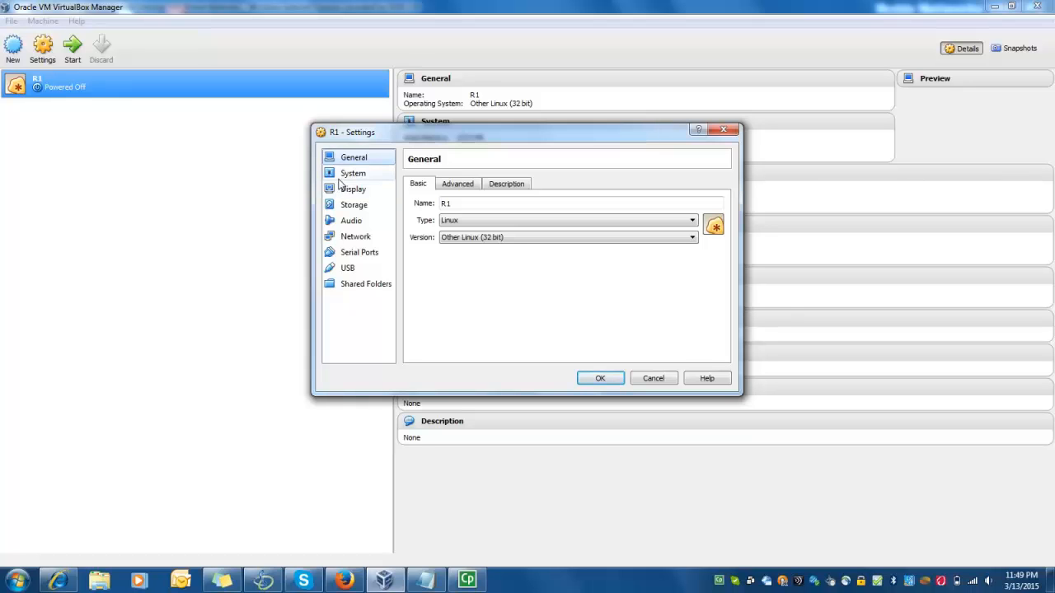
# Set R1 to 2 processors with PAE/NX enabled and turn on I/O APIC
pyautogui.click(346, 175)
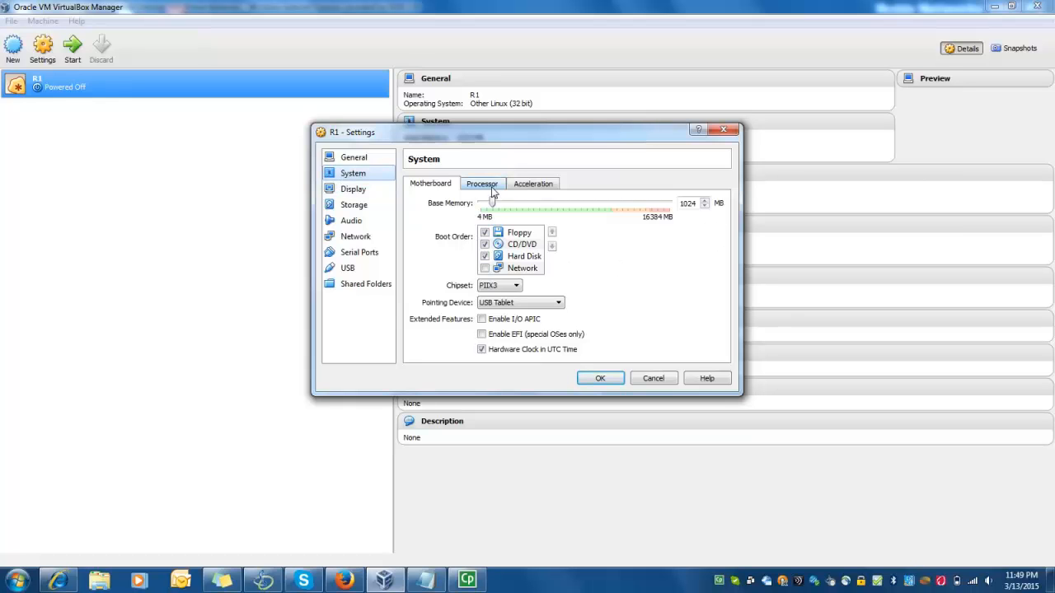
pyautogui.click(491, 187)
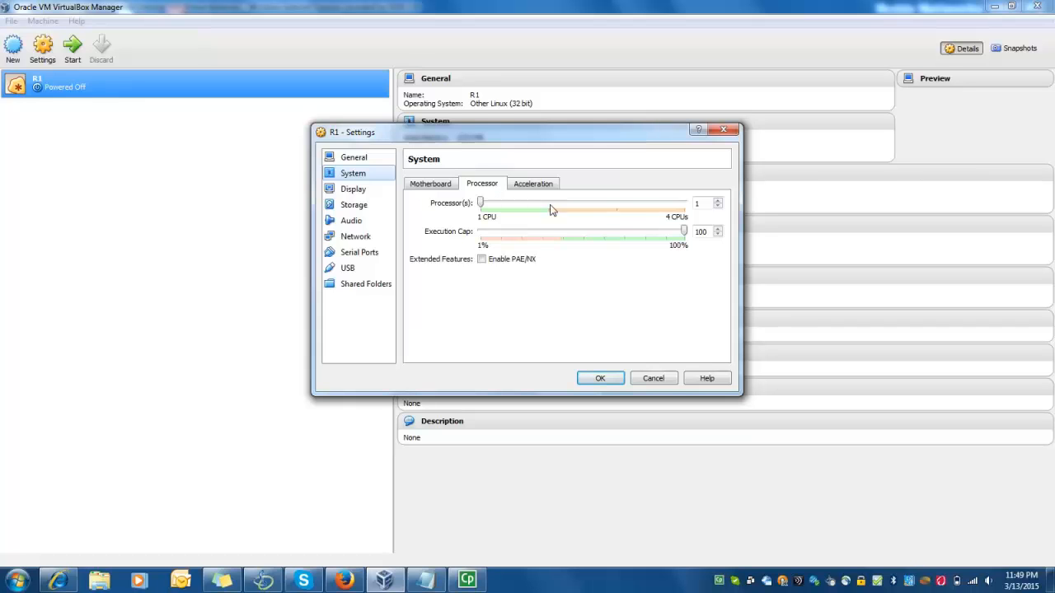
pyautogui.click(718, 202)
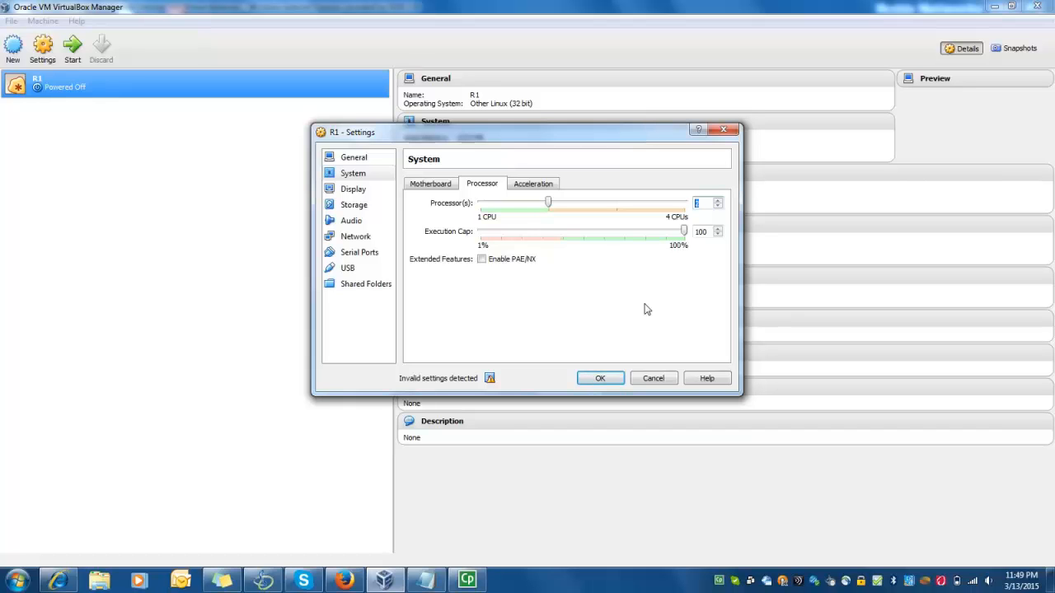
pyautogui.click(482, 262)
pyautogui.click(422, 186)
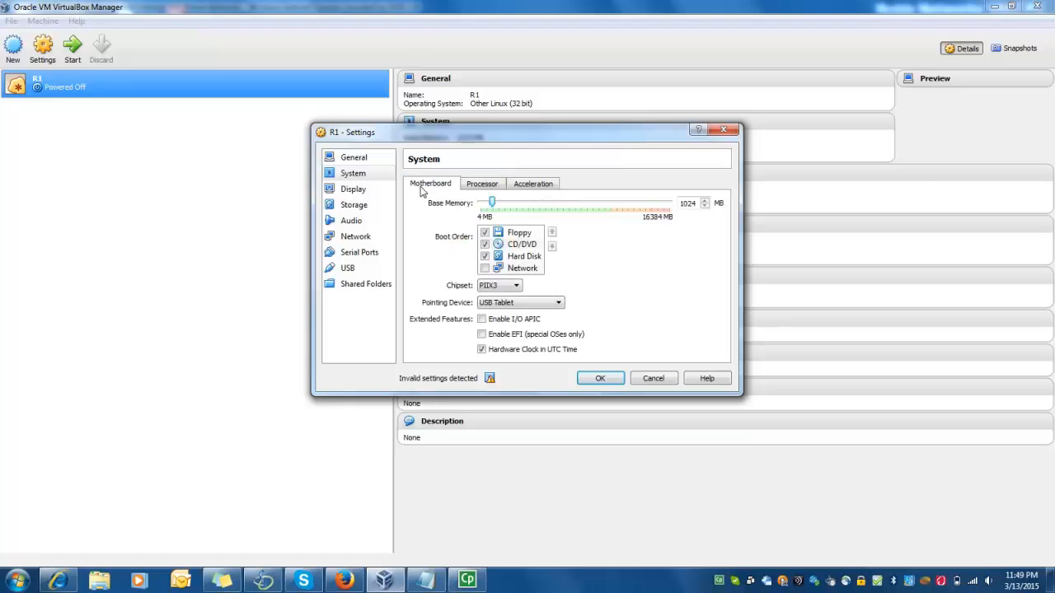
pyautogui.click(482, 321)
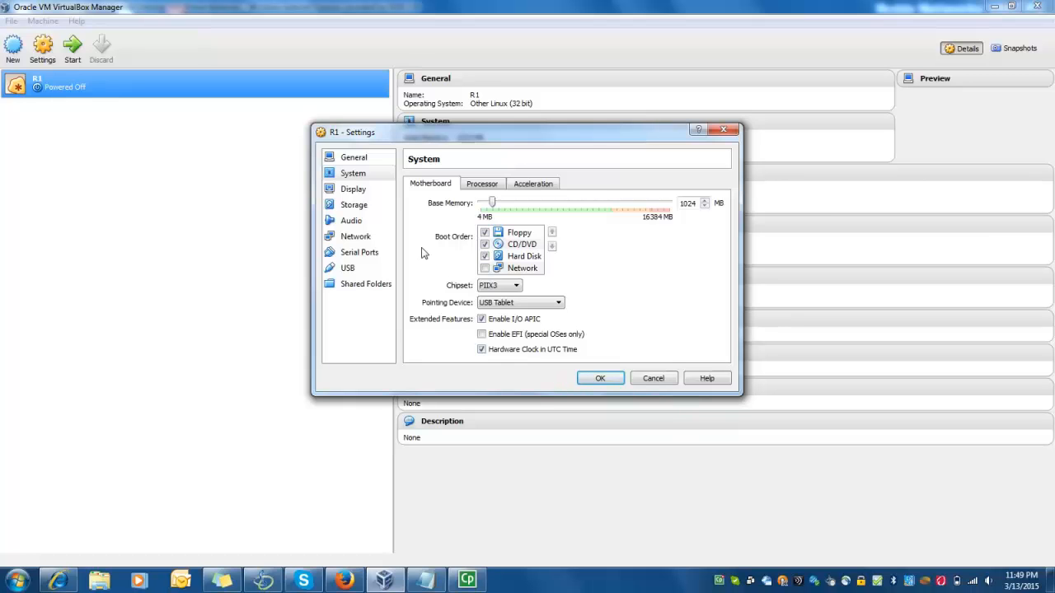
pyautogui.click(363, 206)
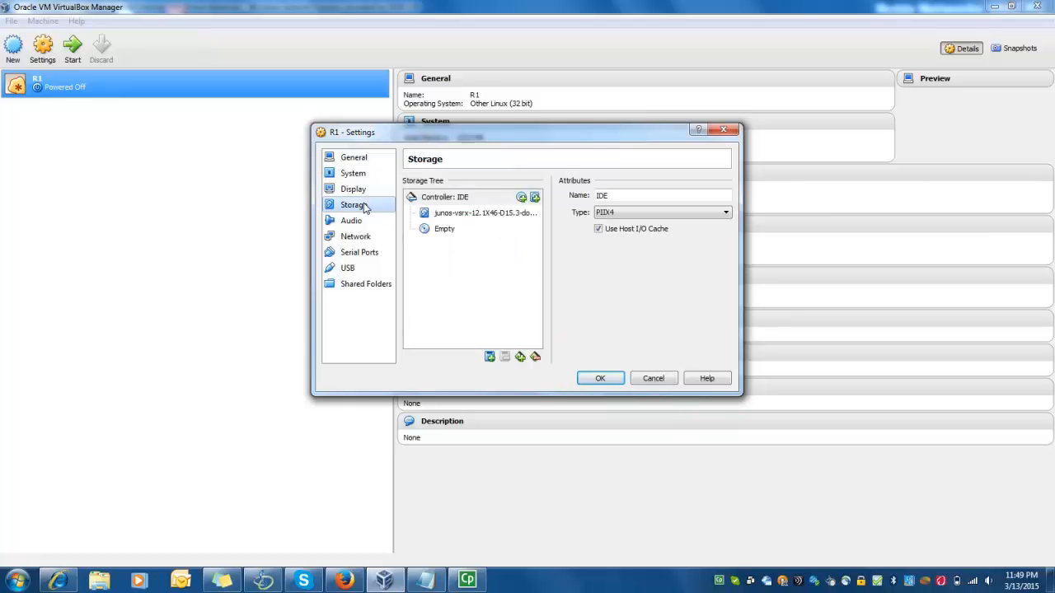
# Keep the IDE controller as PIIX4 and disable audio for R1
pyautogui.click(607, 213)
pyautogui.click(608, 217)
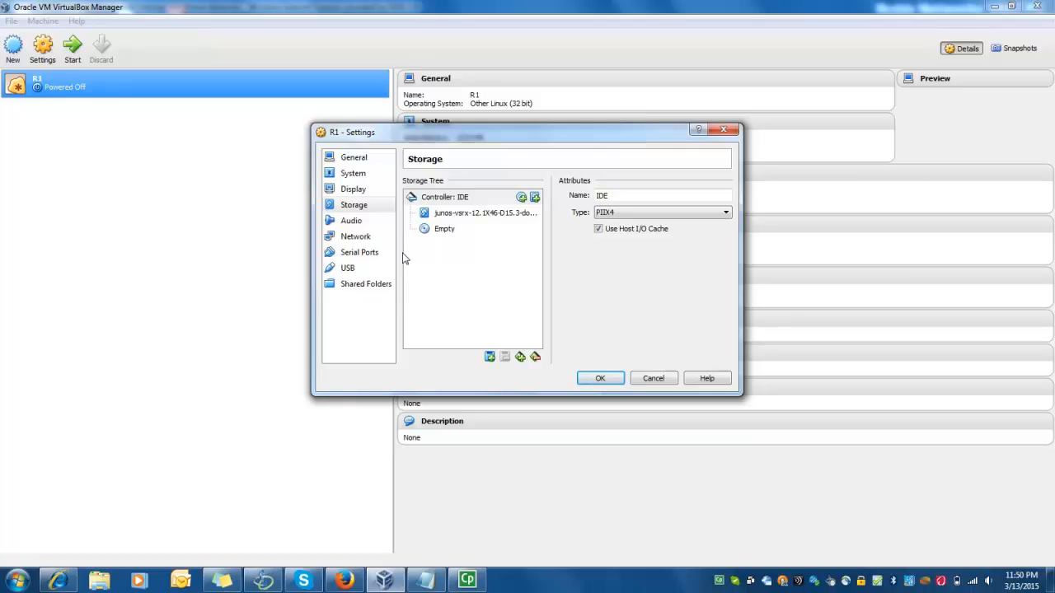
pyautogui.click(365, 224)
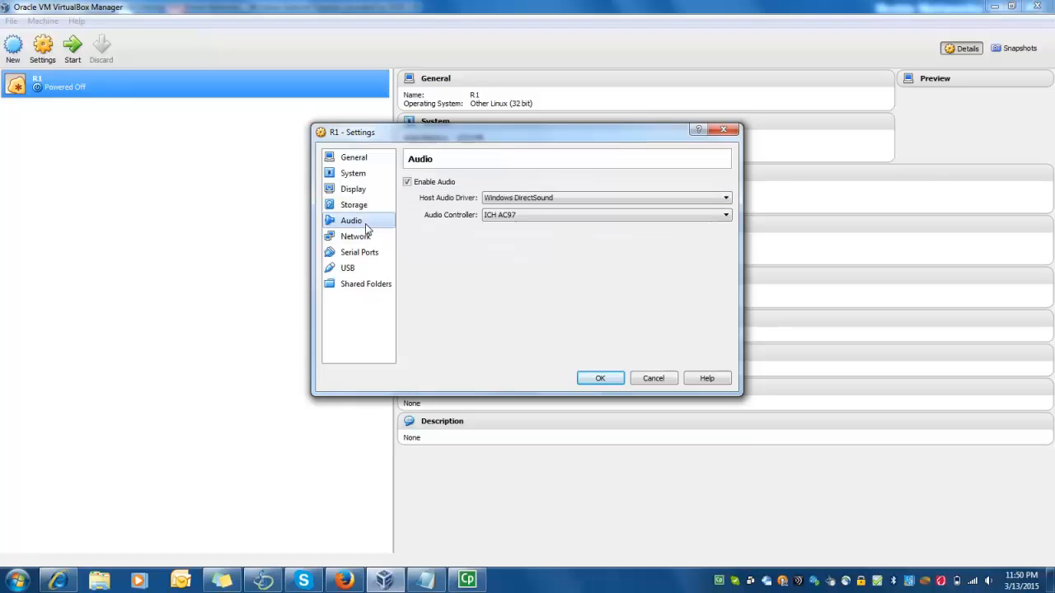
pyautogui.click(407, 183)
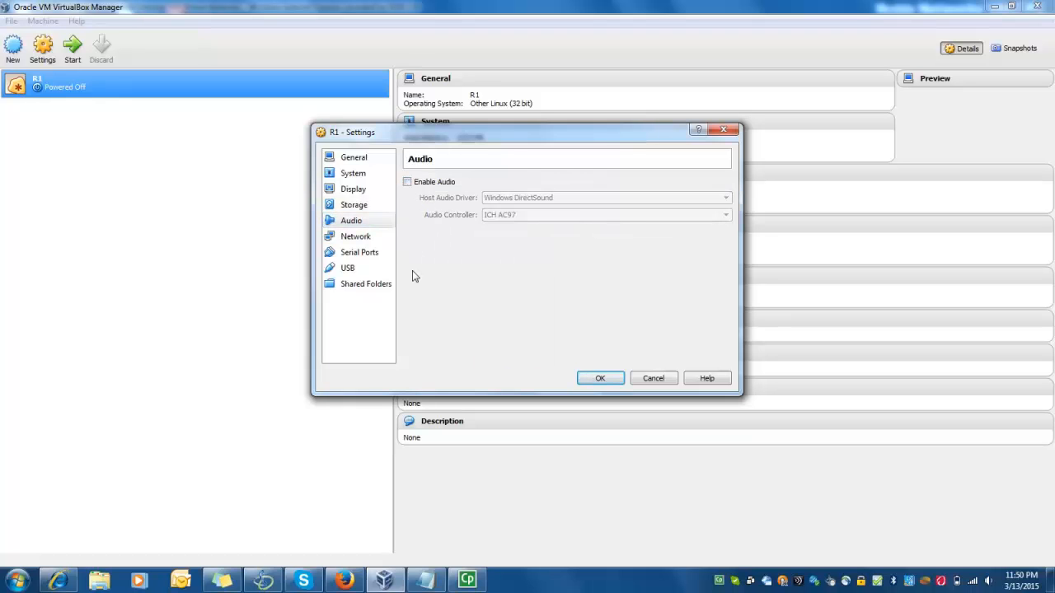
pyautogui.click(369, 245)
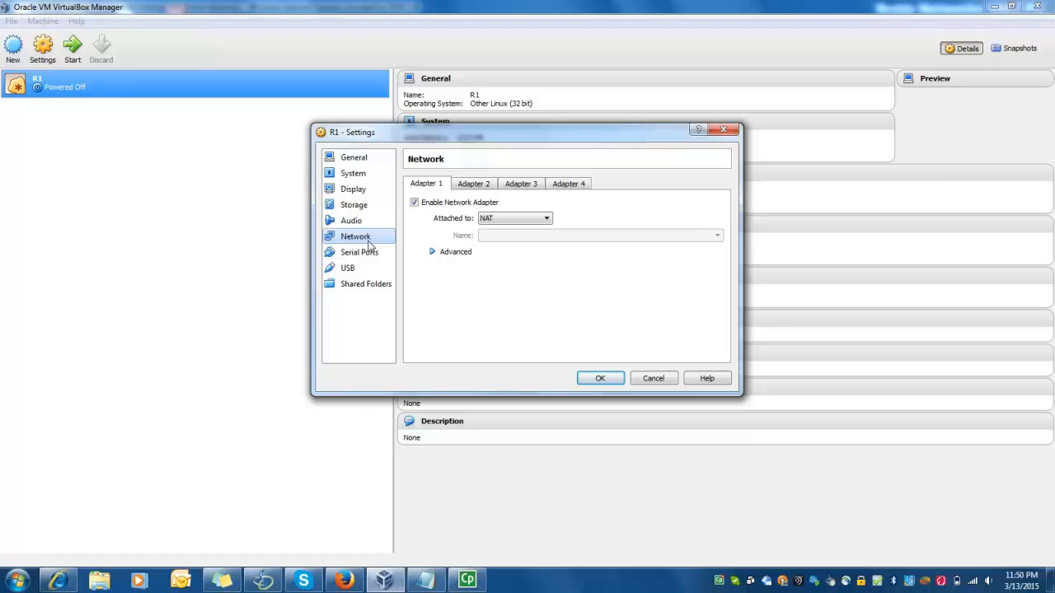
# Enable network adapters 2, 3 and 4 for R1
pyautogui.click(466, 189)
pyautogui.click(414, 203)
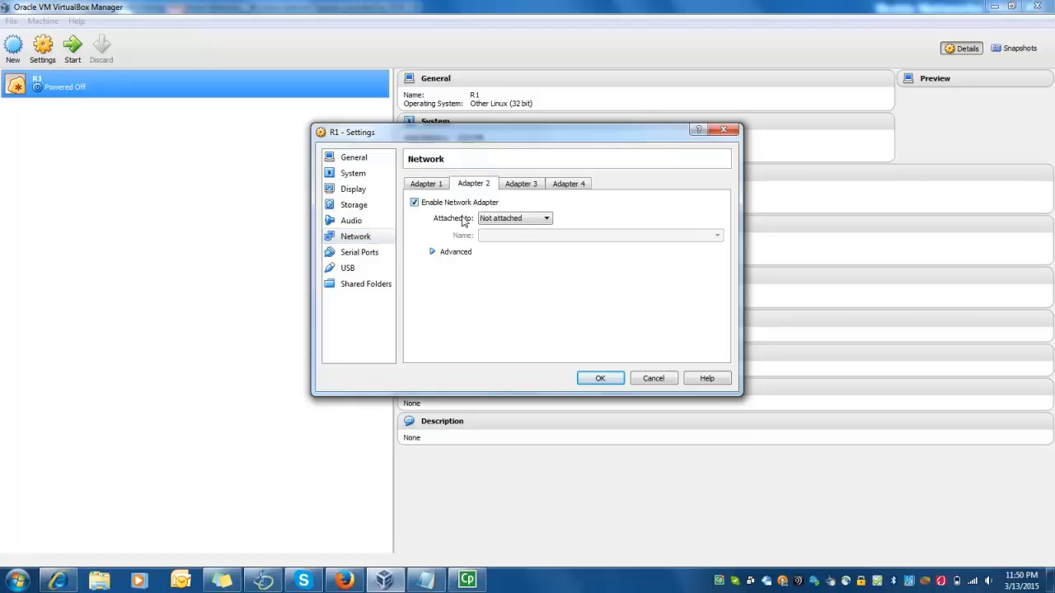
pyautogui.click(520, 188)
pyautogui.click(415, 203)
pyautogui.click(579, 190)
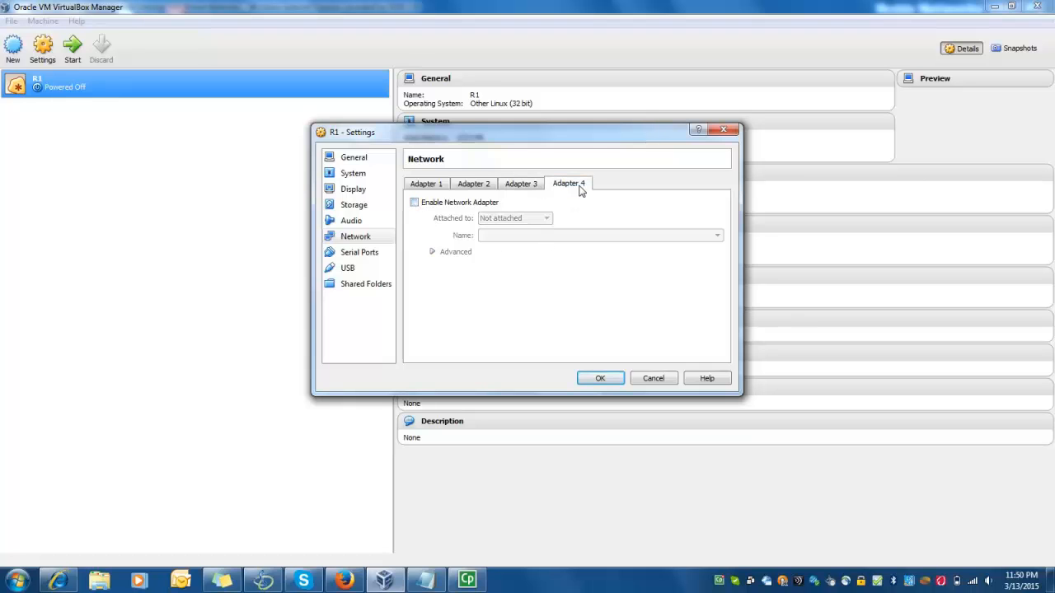
pyautogui.click(415, 203)
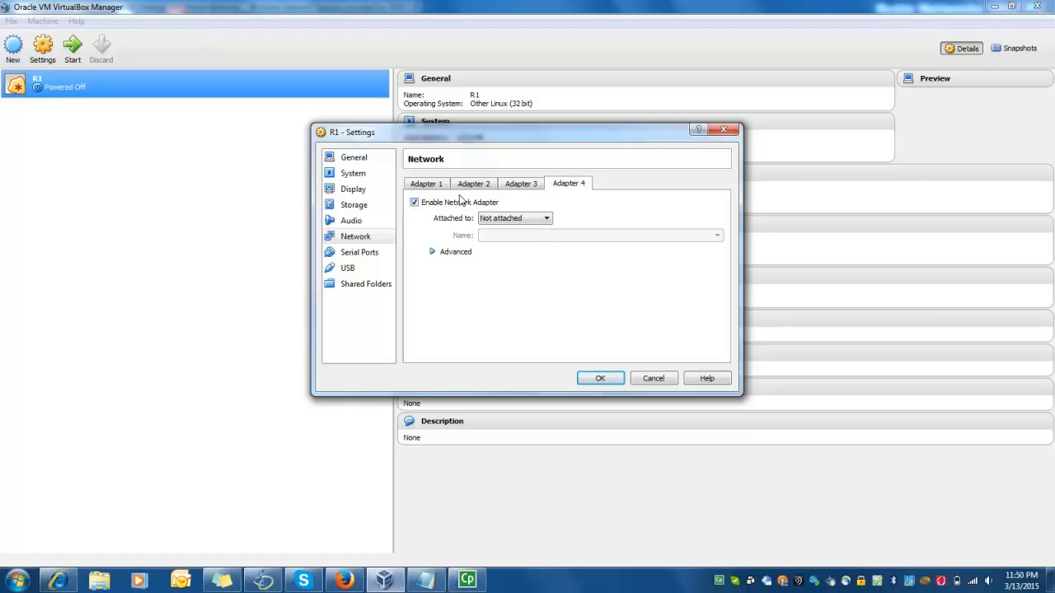
pyautogui.click(468, 191)
# Attach adapter 1 to Host-only with Paravirtualized Network (virtio-net) type
pyautogui.click(427, 187)
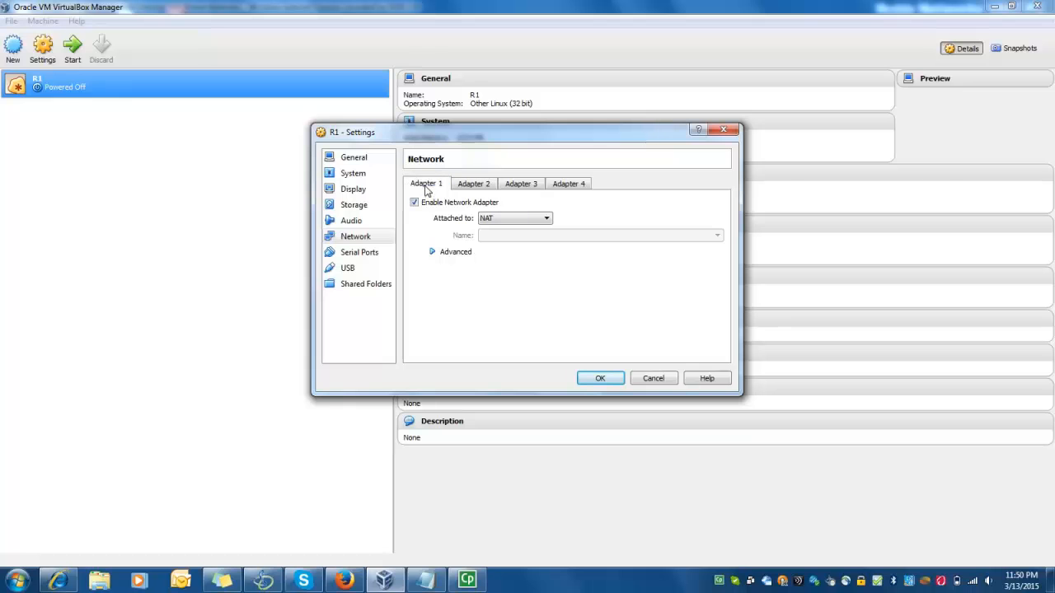
pyautogui.click(495, 218)
pyautogui.click(503, 272)
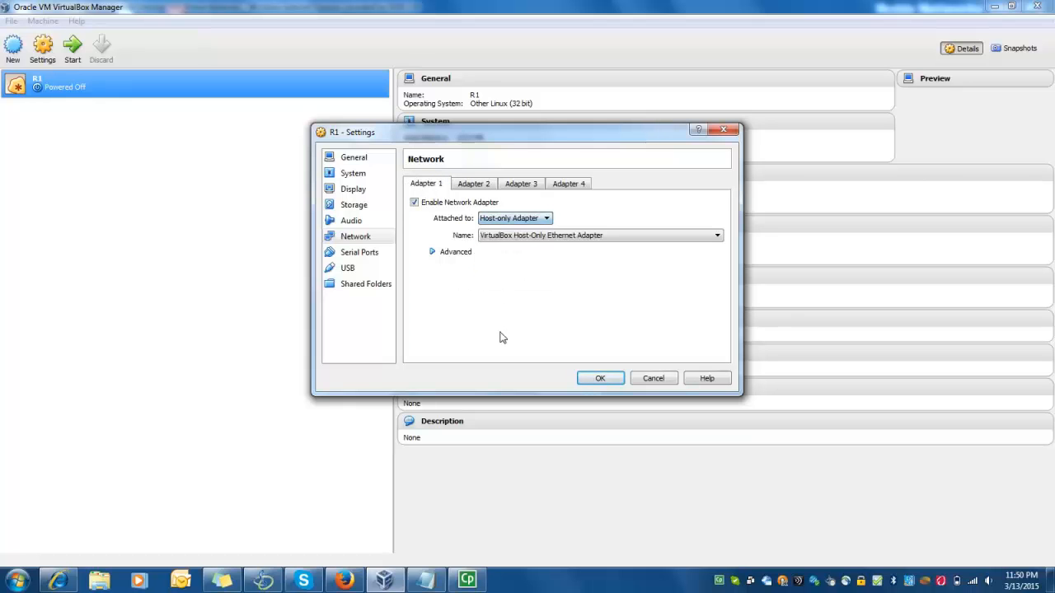
pyautogui.click(435, 252)
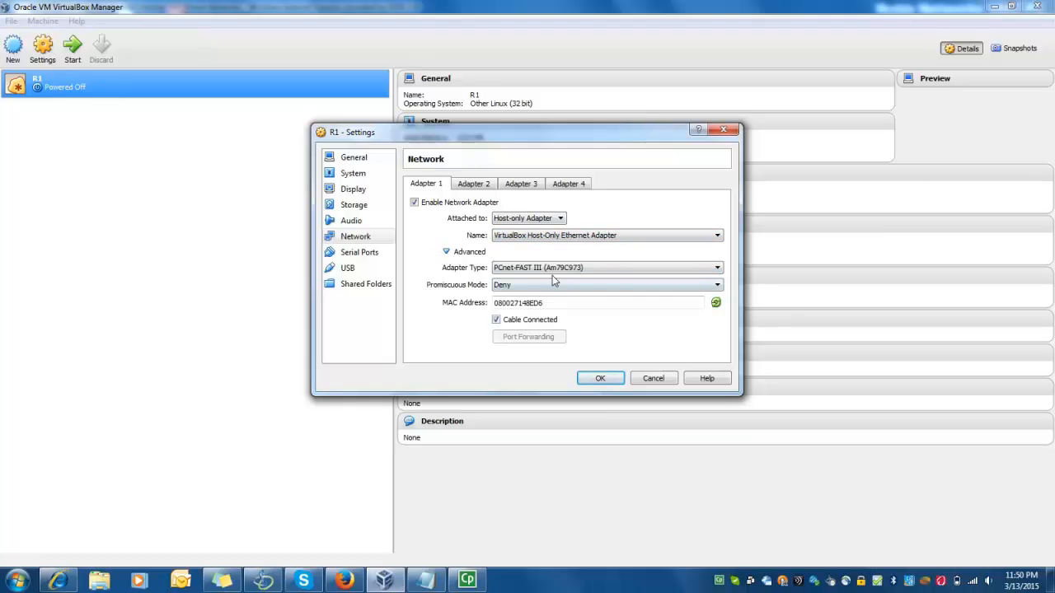
pyautogui.click(517, 270)
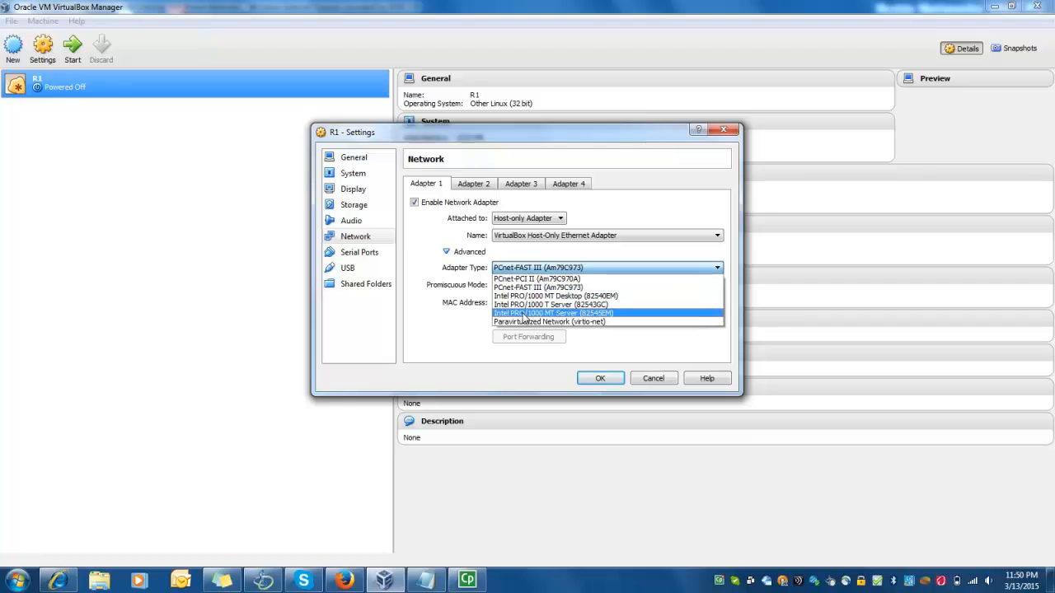
pyautogui.click(544, 323)
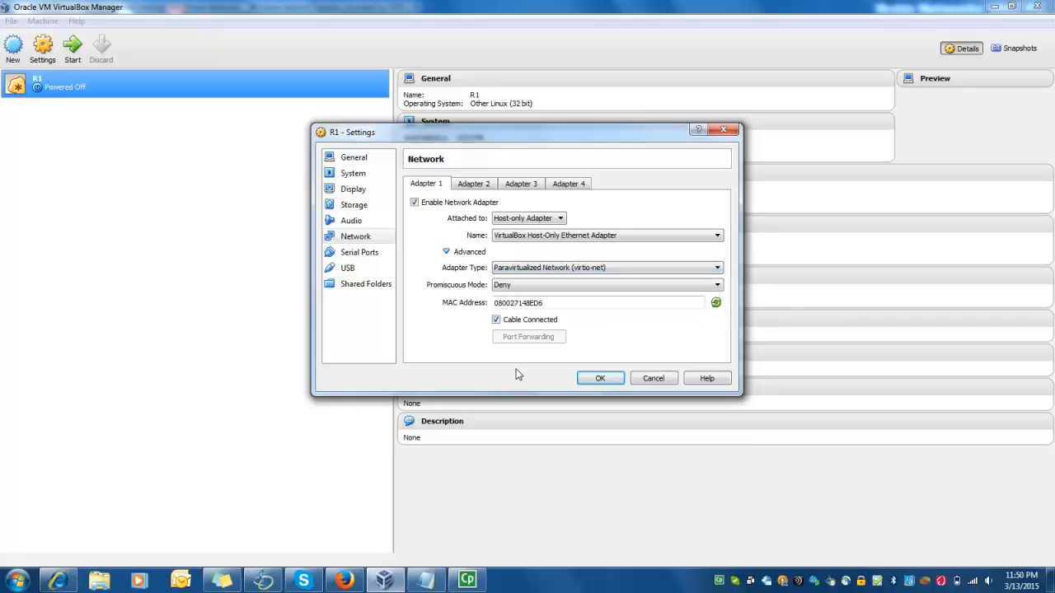
# Set adapters 2 and 3 to NAT with Paravirtualized Network (virtio-net) type
pyautogui.click(464, 187)
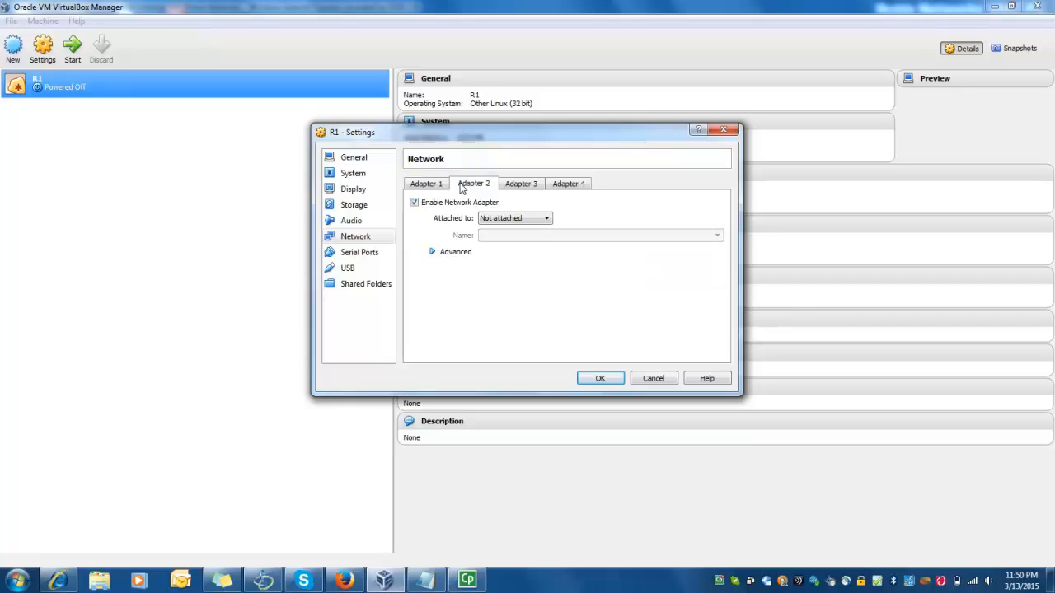
pyautogui.click(489, 217)
pyautogui.click(496, 238)
pyautogui.click(434, 253)
pyautogui.click(515, 270)
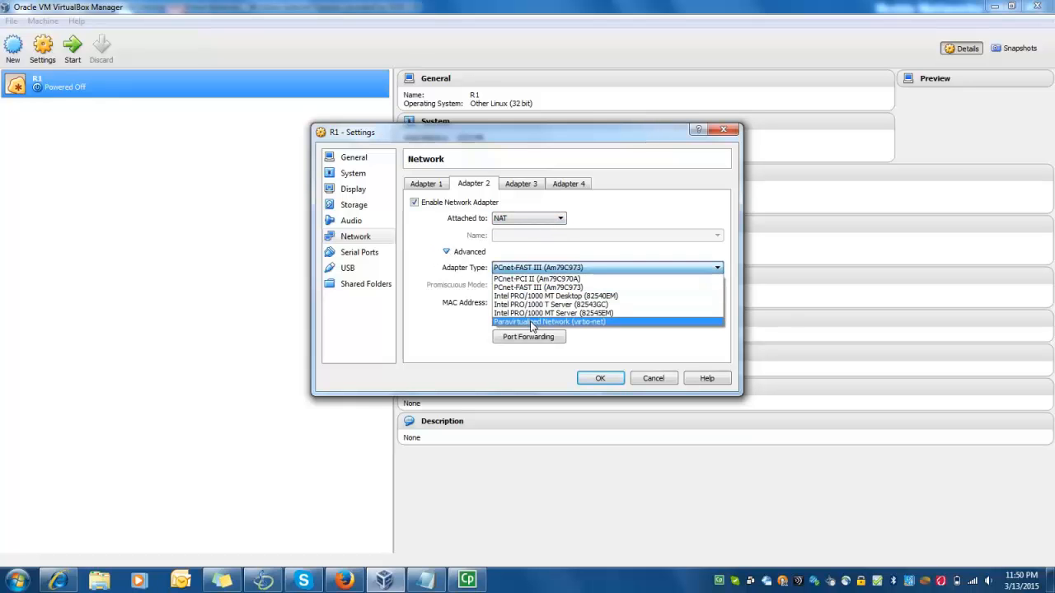
pyautogui.click(532, 323)
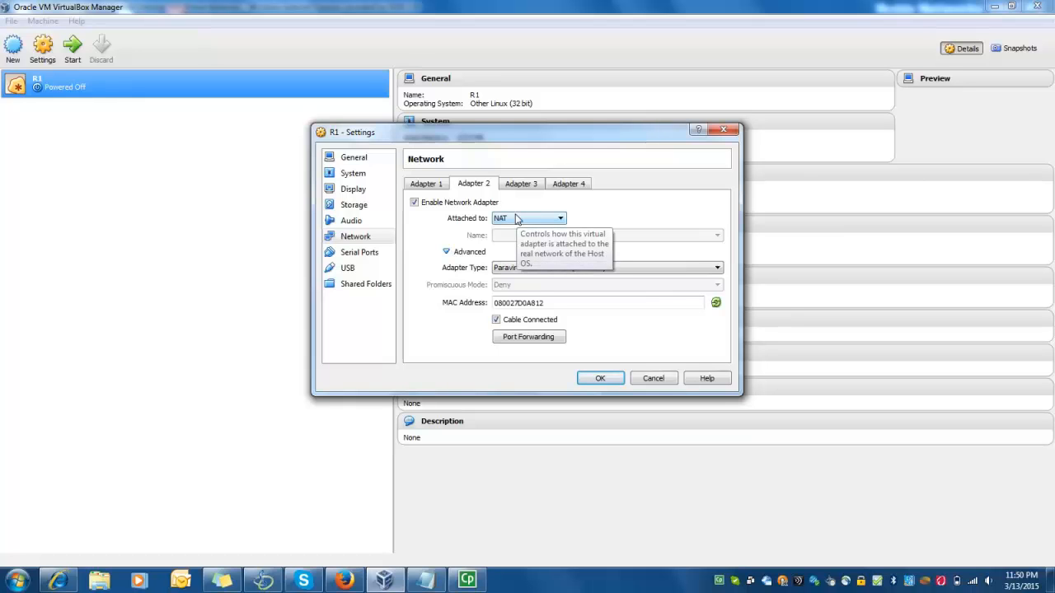
pyautogui.click(517, 183)
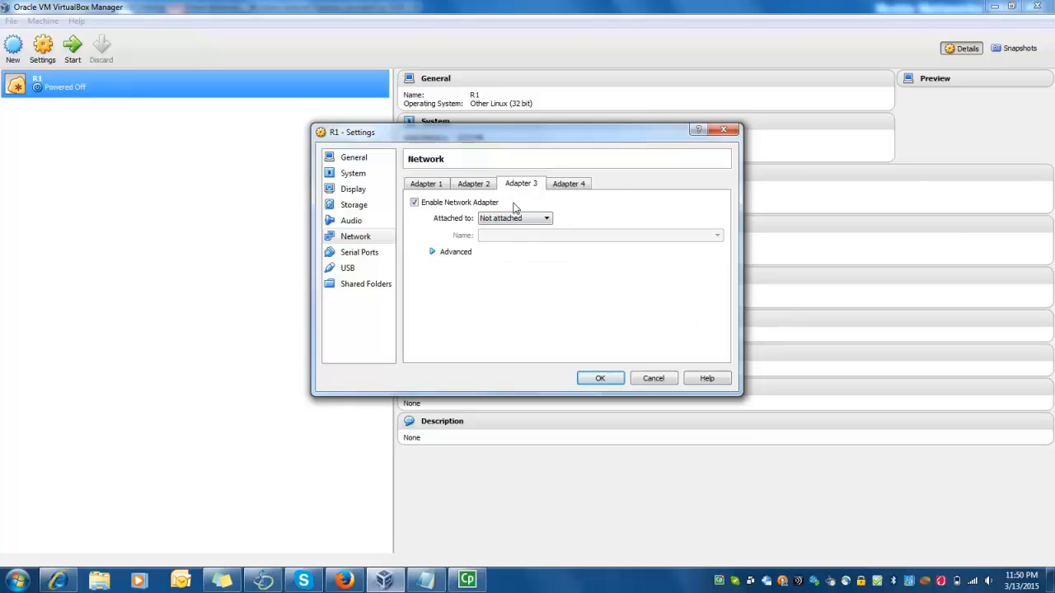
pyautogui.click(488, 221)
pyautogui.click(495, 234)
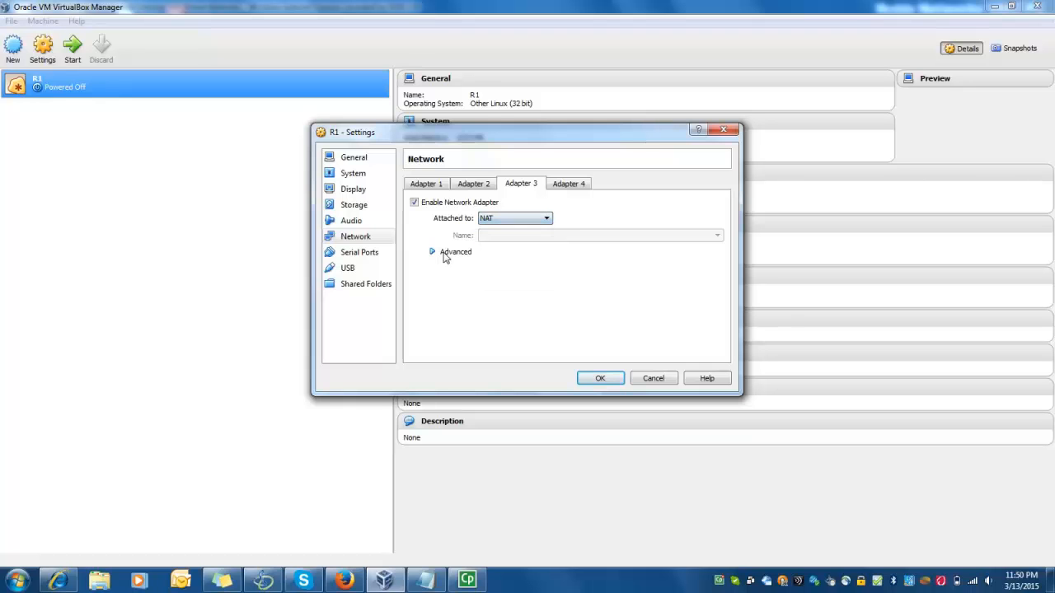
pyautogui.click(432, 252)
pyautogui.click(577, 267)
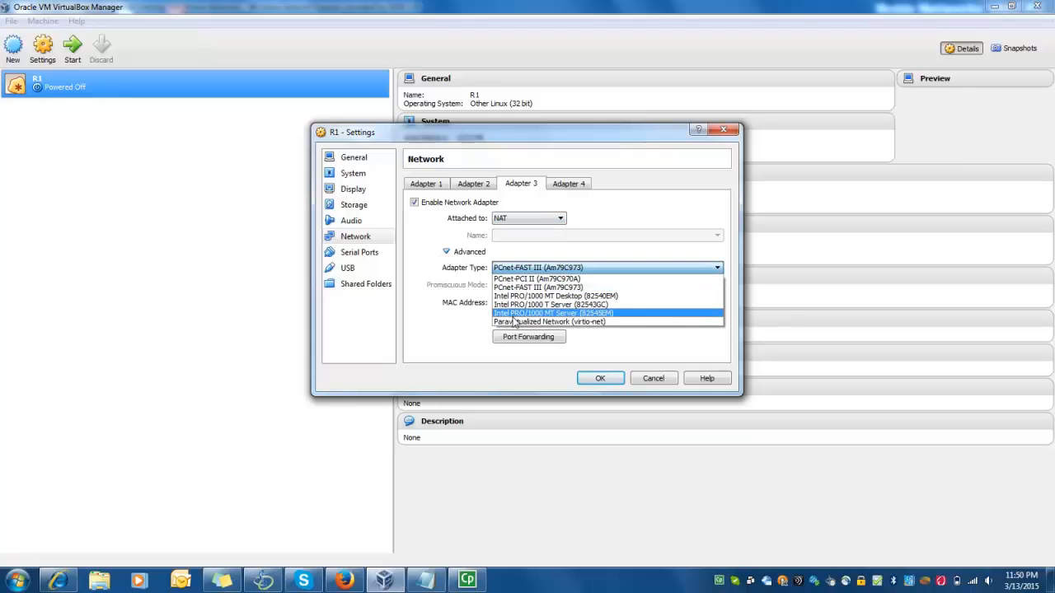
pyautogui.click(535, 335)
# Set adapter 4 to NAT with Paravirtualized Network (virtio-net) type
pyautogui.click(568, 184)
pyautogui.click(534, 220)
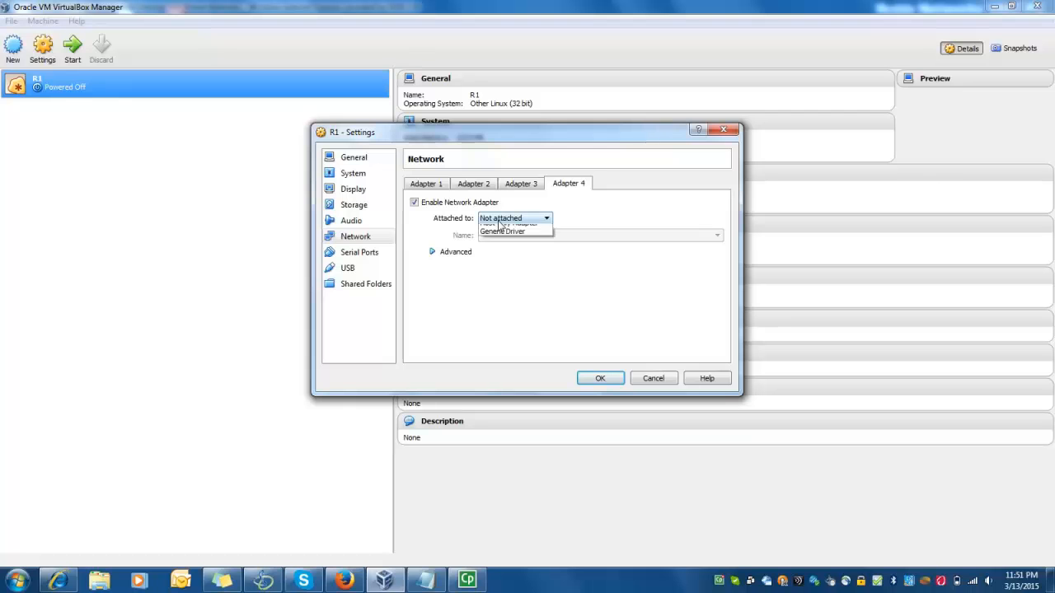
pyautogui.click(497, 238)
pyautogui.click(433, 253)
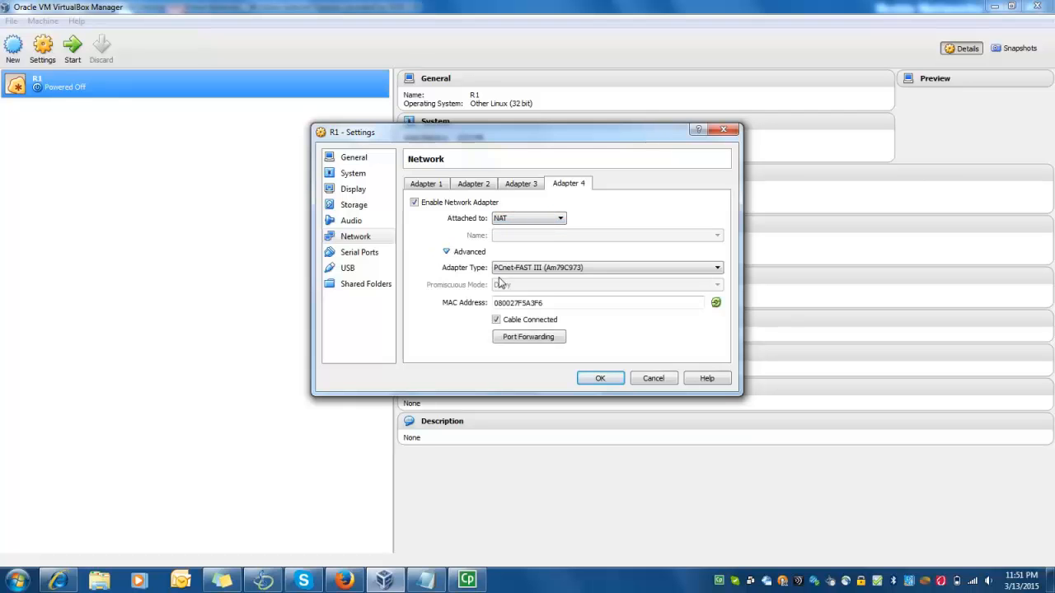
pyautogui.click(505, 268)
pyautogui.click(549, 321)
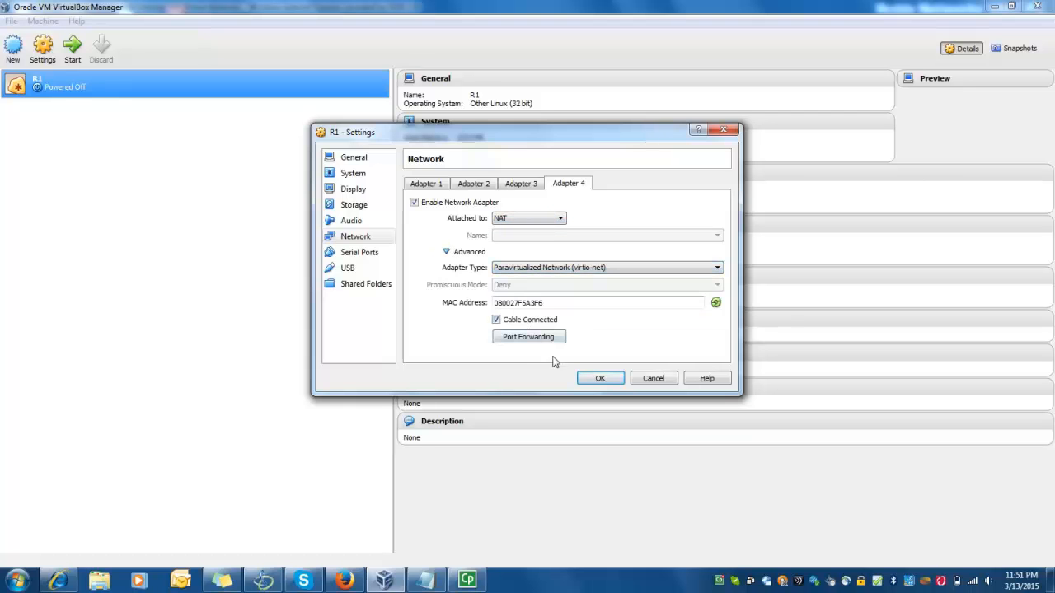
pyautogui.click(359, 252)
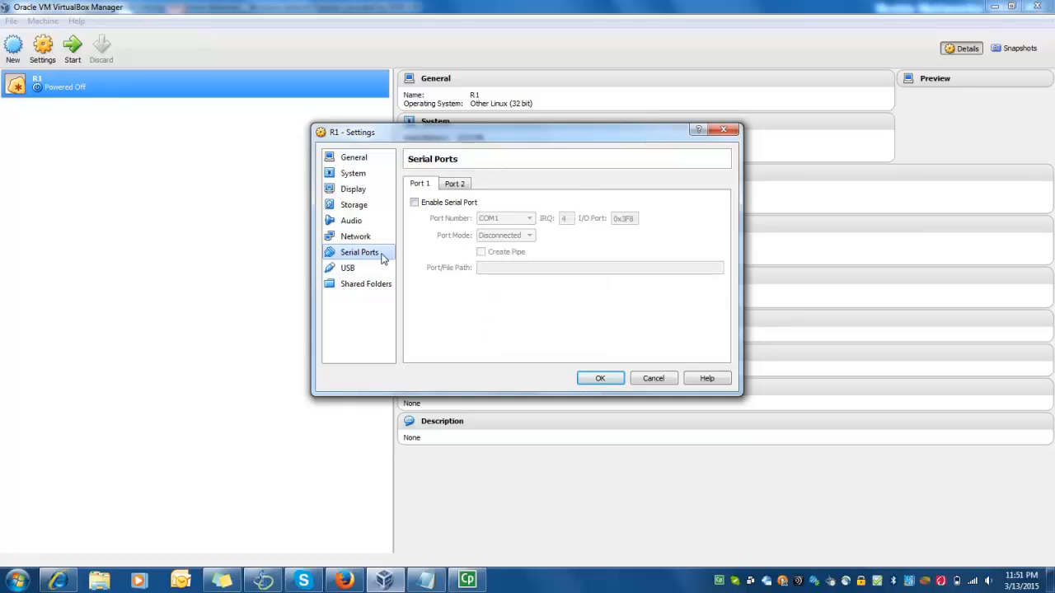
# Enable Serial Port 1 as COM1 and save R1's settings with OK
pyautogui.click(414, 203)
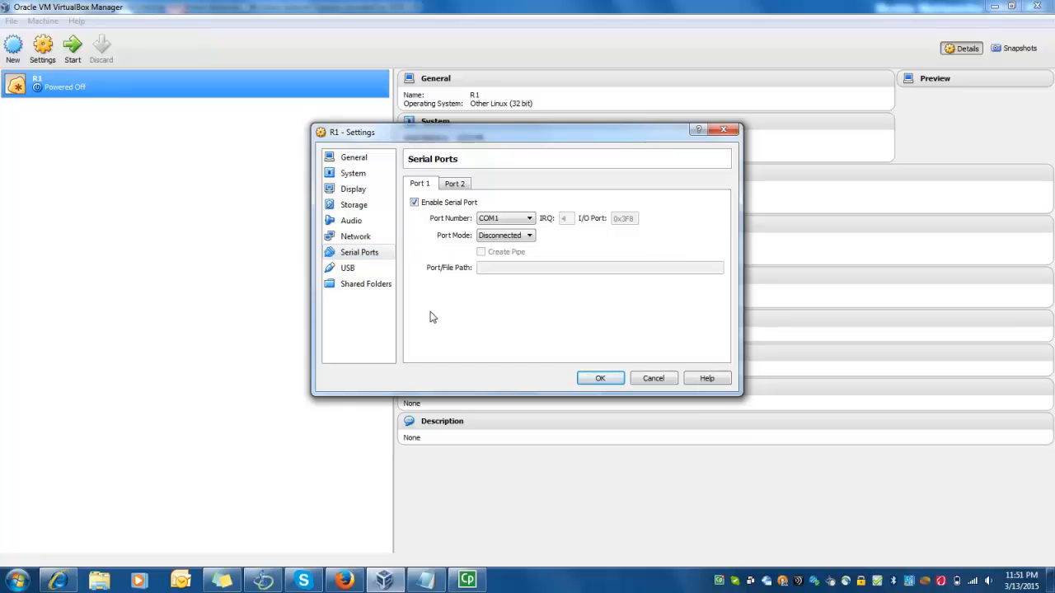
pyautogui.click(600, 378)
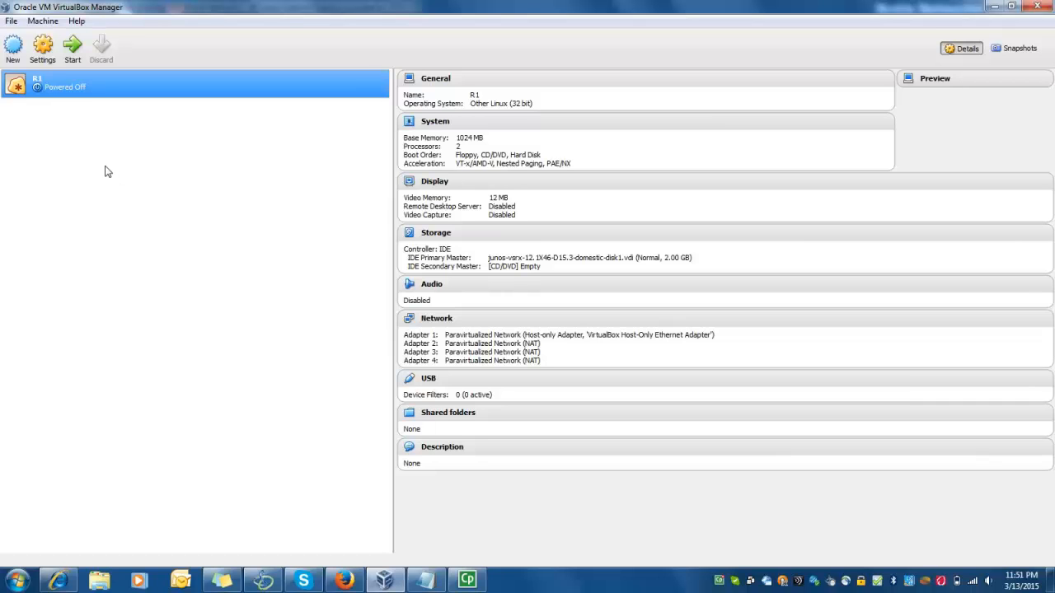
# Start R1 and position its console window at the top of the screen
pyautogui.click(74, 51)
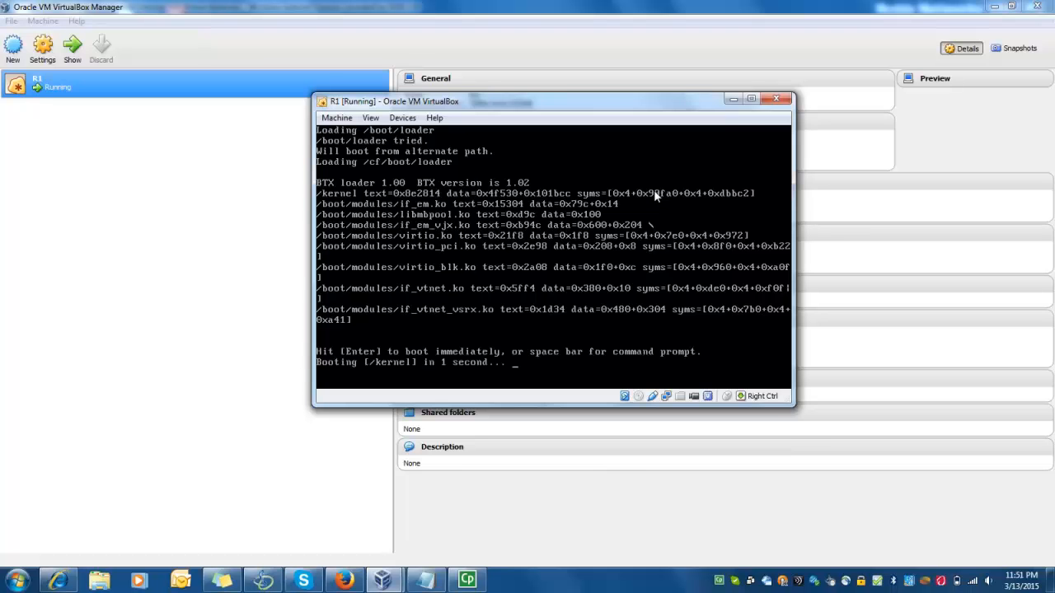
pyautogui.click(750, 100)
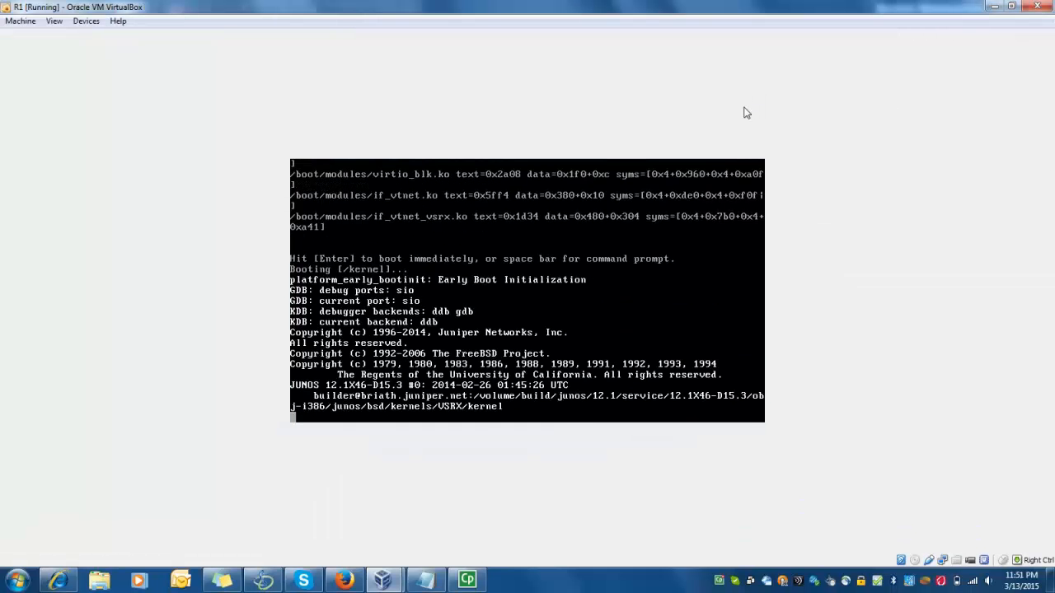
pyautogui.doubleClick(724, 10)
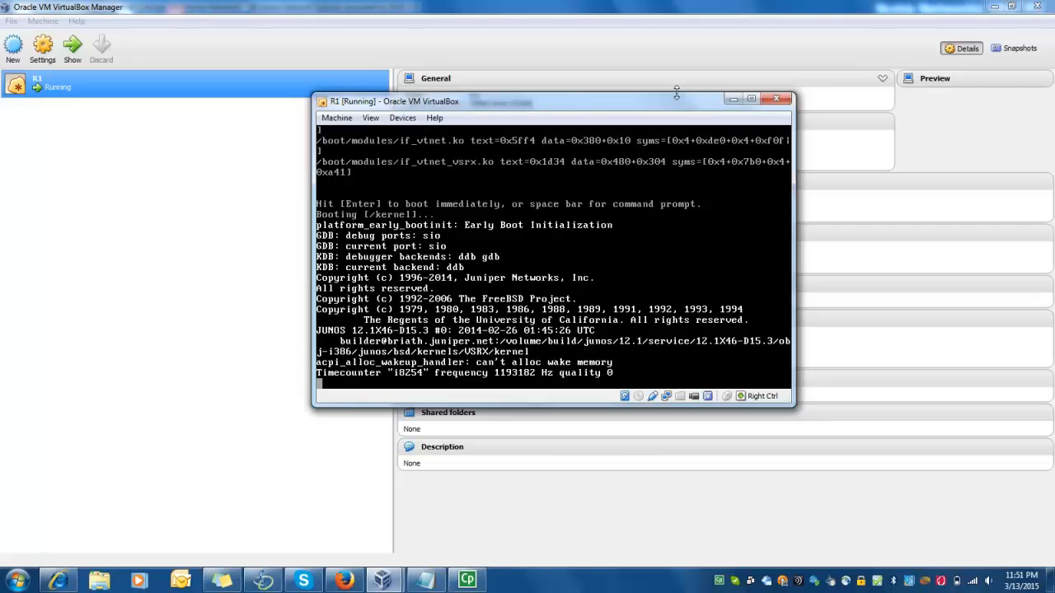
pyautogui.moveTo(675, 99); pyautogui.dragTo(670, 23)
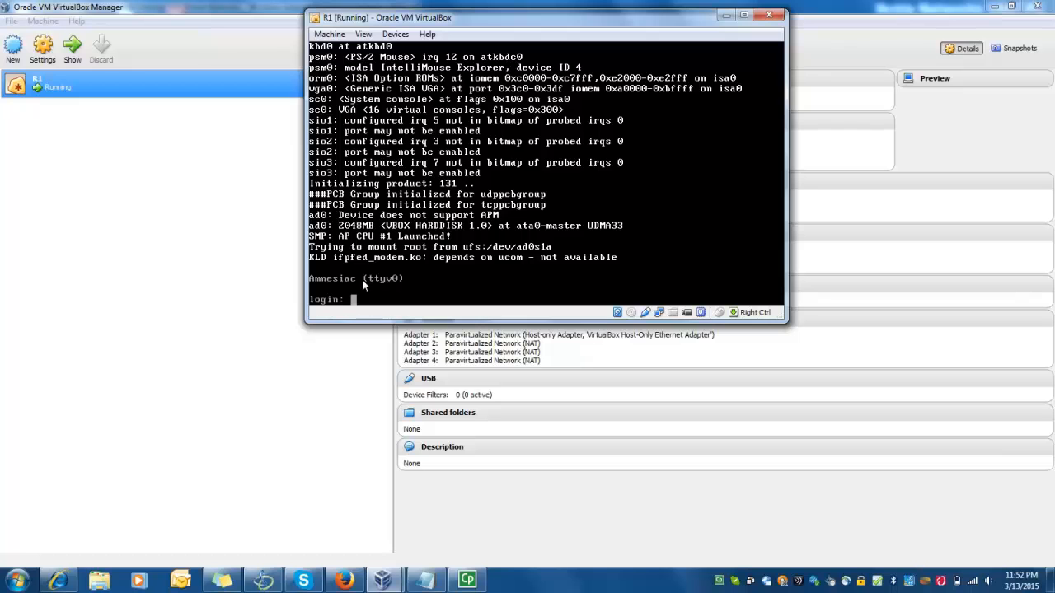
# Capture input in R1's console, log in as root, run cli, then release with Right Ctrl
pyautogui.click(310, 282)
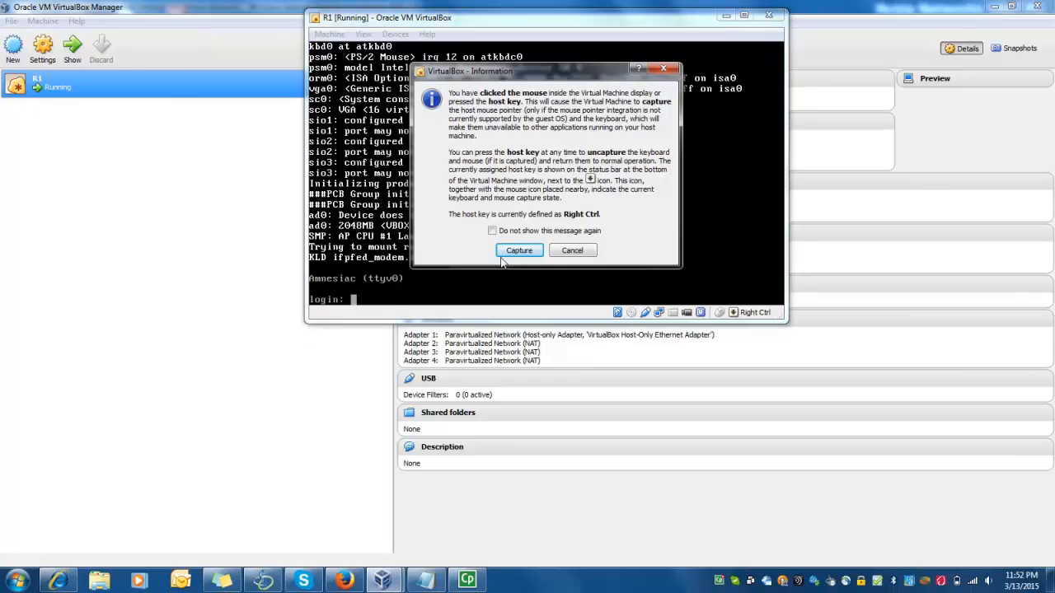
pyautogui.click(503, 252)
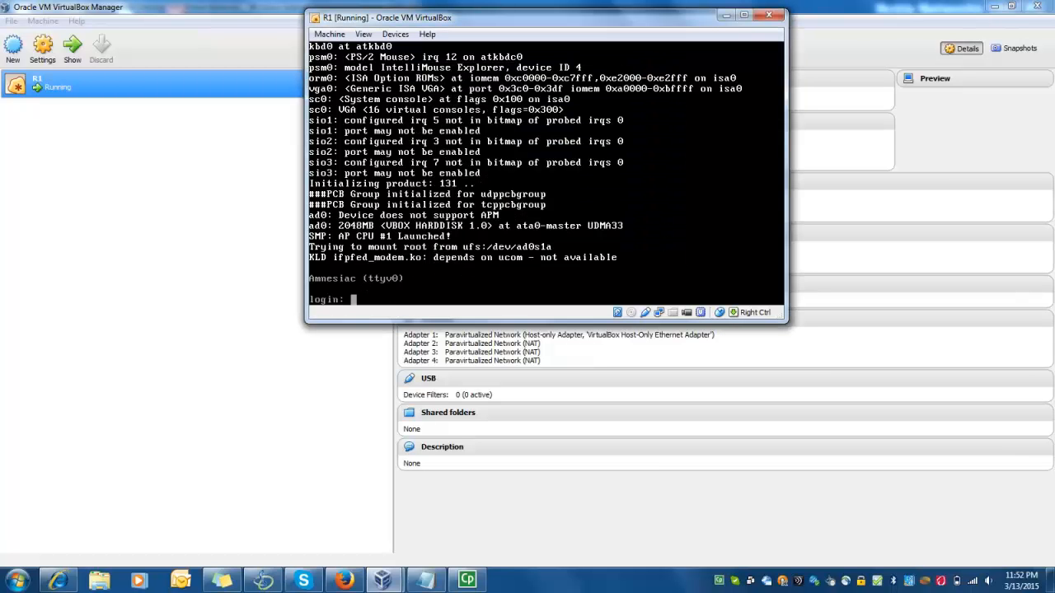
pyautogui.write('root')
pyautogui.press('Return')
pyautogui.write('cli')
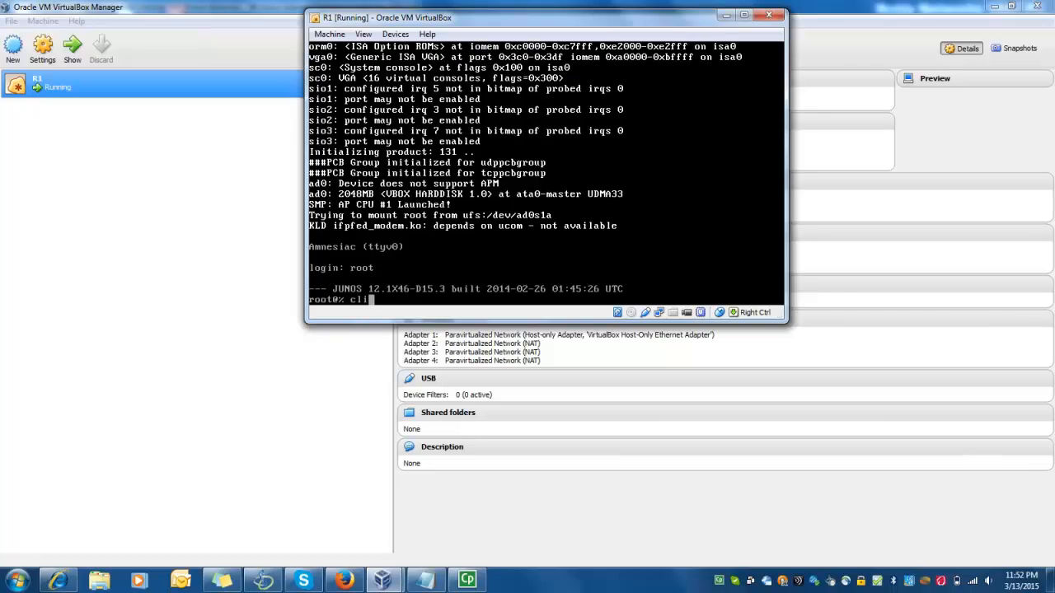
pyautogui.press('Return')
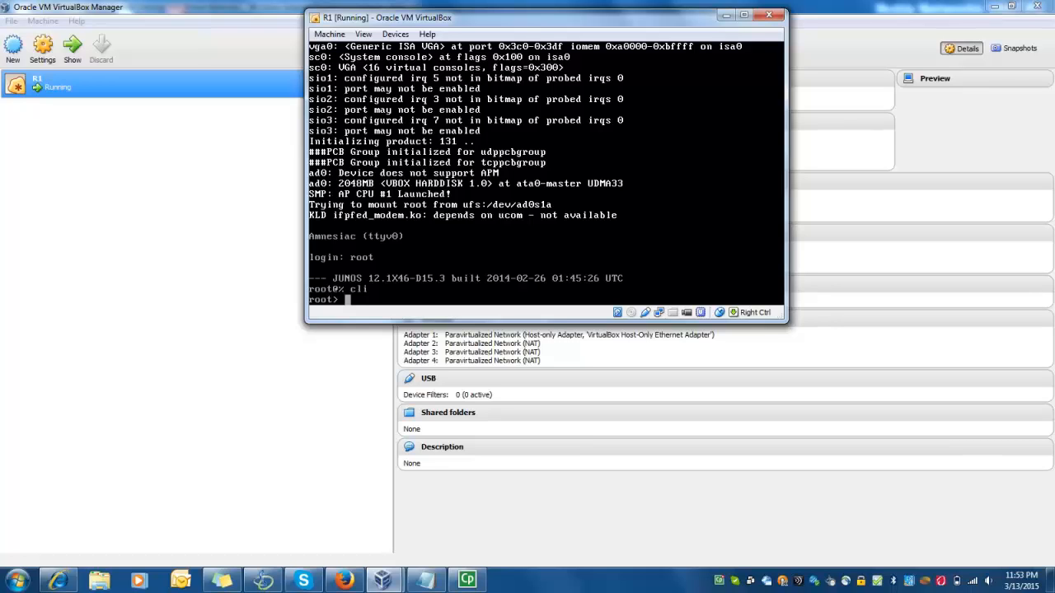
pyautogui.press('Control_R')
# Shut down the R1 VM with Close > Power Off and confirm the prompt
pyautogui.rightClick(475, 19)
pyautogui.press('Escape')
pyautogui.click(159, 92)
pyautogui.rightClick(159, 92)
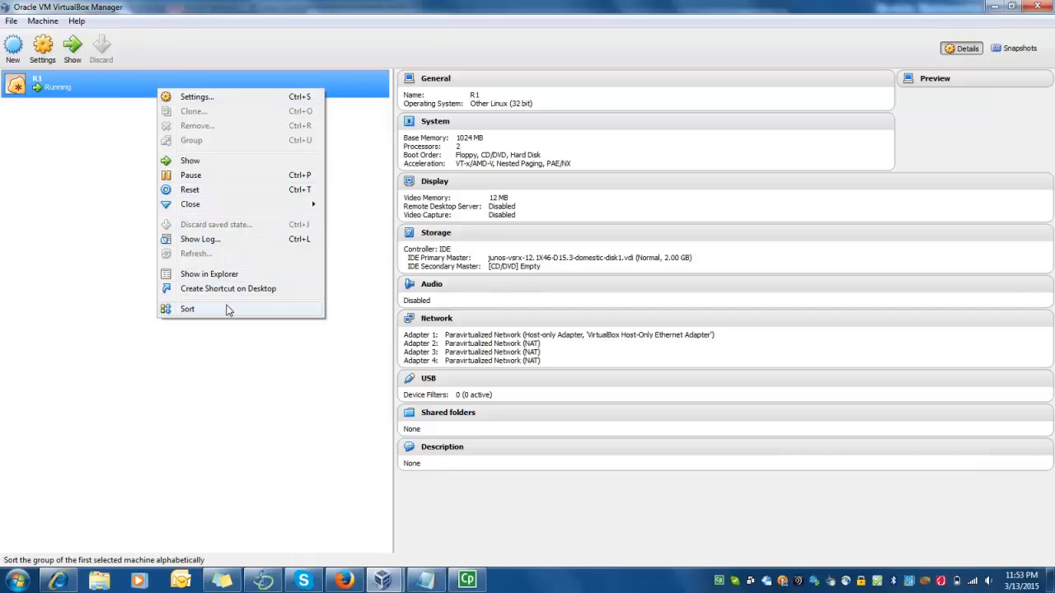
pyautogui.moveTo(230, 207)
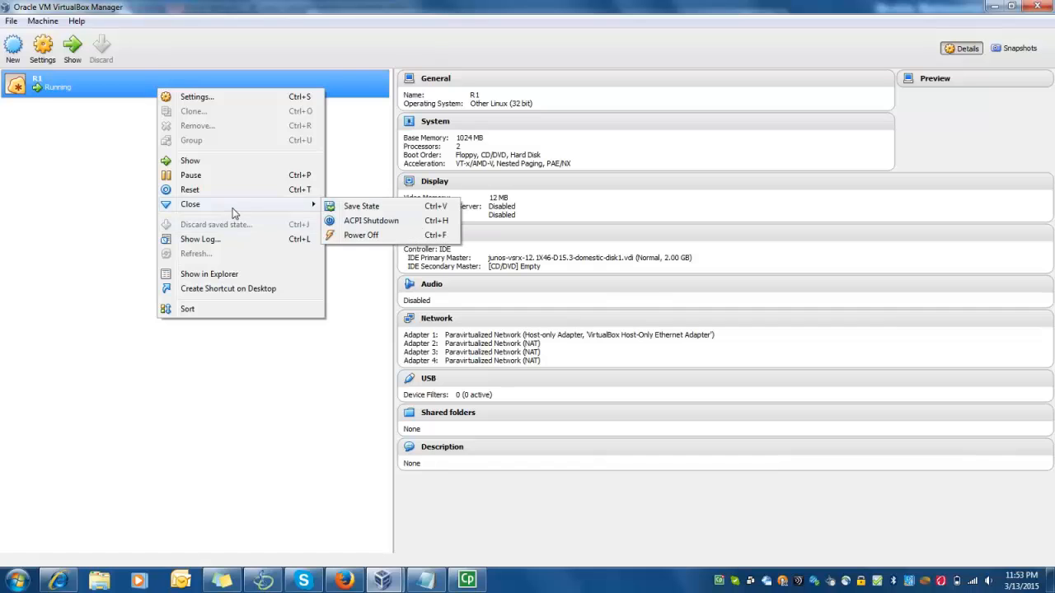
pyautogui.click(360, 235)
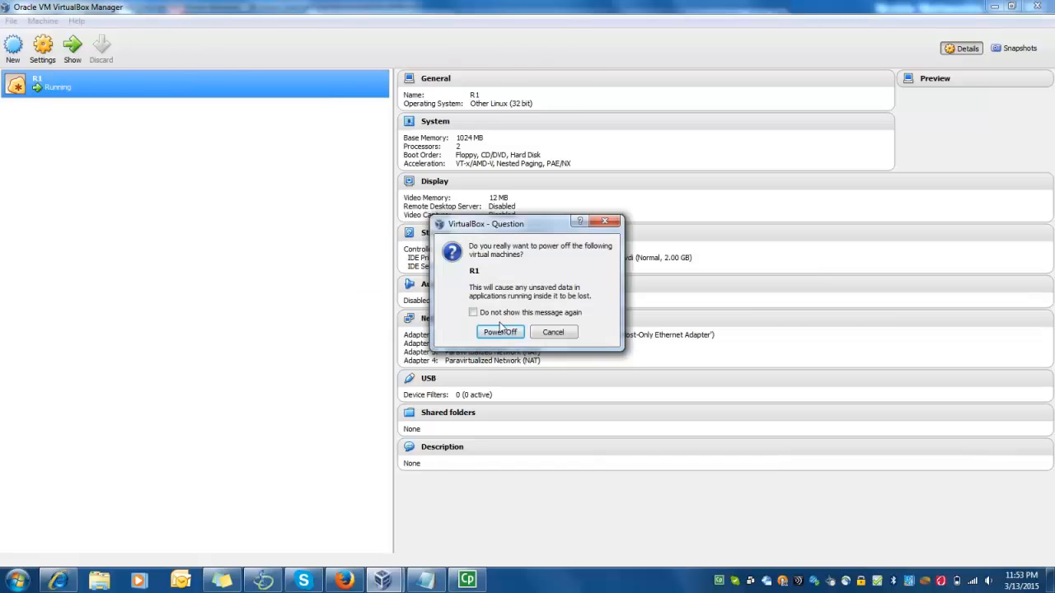
pyautogui.click(501, 331)
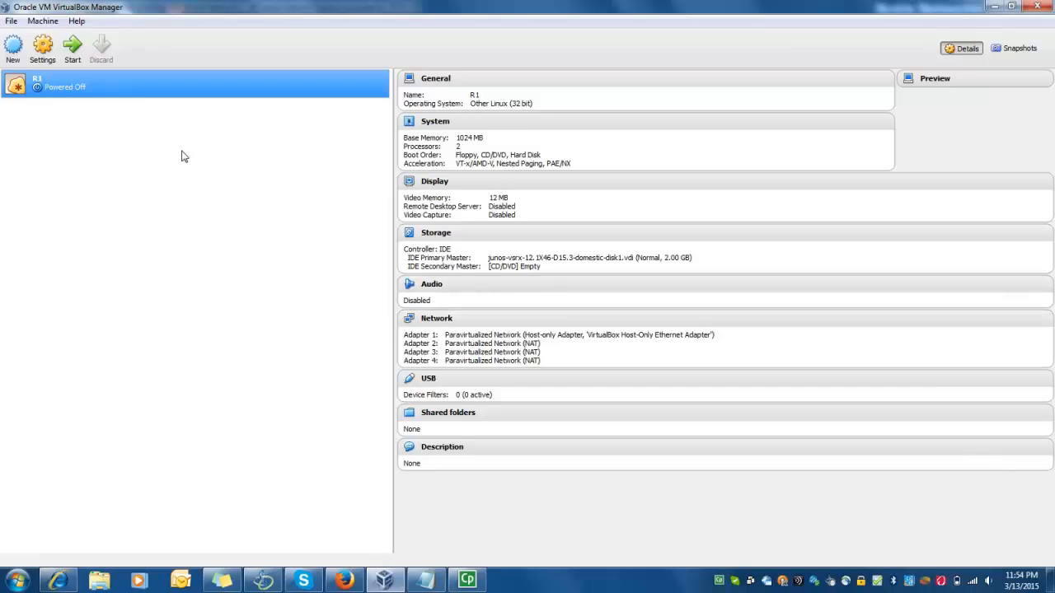
# Clone R1 as a linked clone named R2 with reinitialized MAC addresses
pyautogui.rightClick(134, 96)
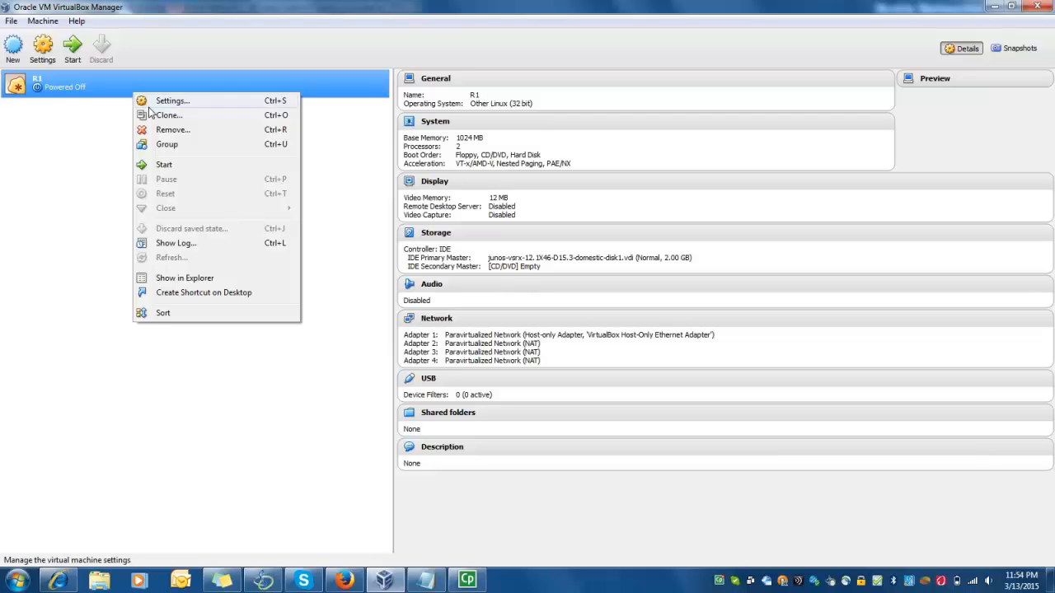
pyautogui.click(118, 80)
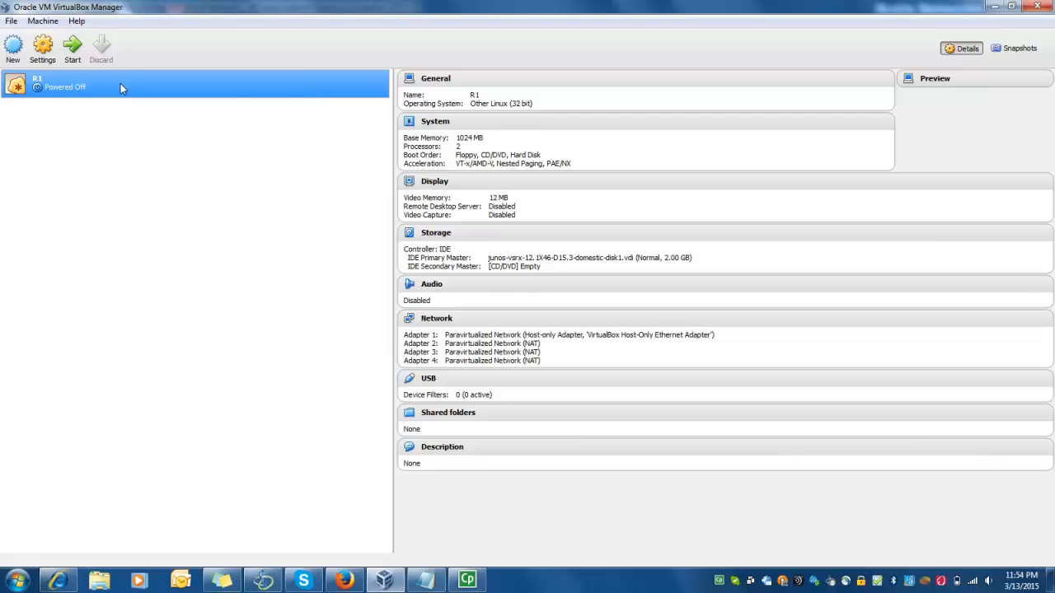
pyautogui.rightClick(121, 83)
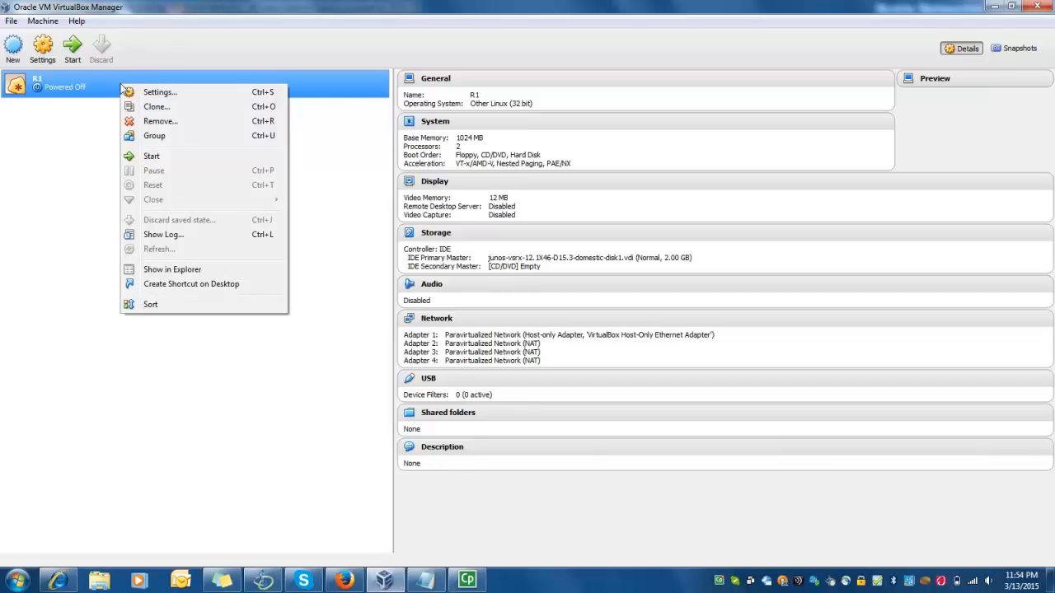
pyautogui.click(137, 108)
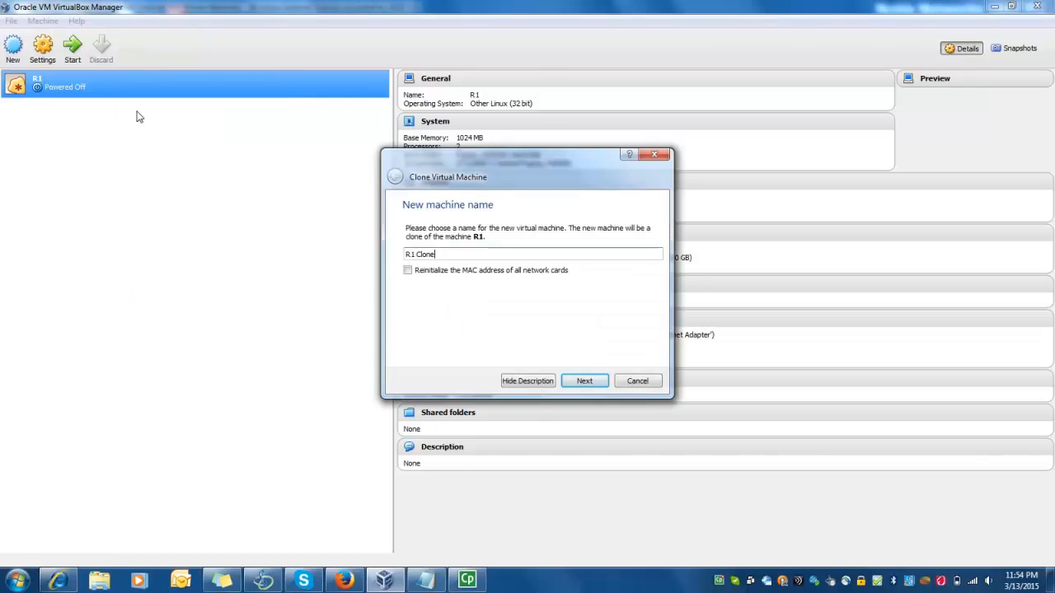
pyautogui.press('BackSpace')
pyautogui.press('BackSpace')
pyautogui.press('BackSpace')
pyautogui.press('BackSpace')
pyautogui.press('BackSpace')
pyautogui.press('BackSpace')
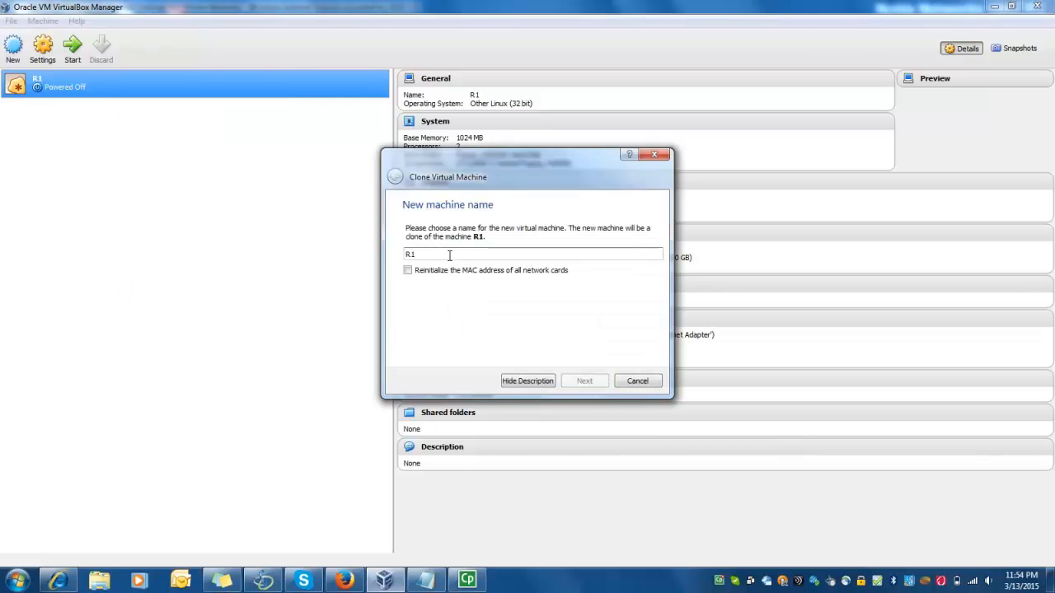
pyautogui.press('BackSpace')
pyautogui.write('2')
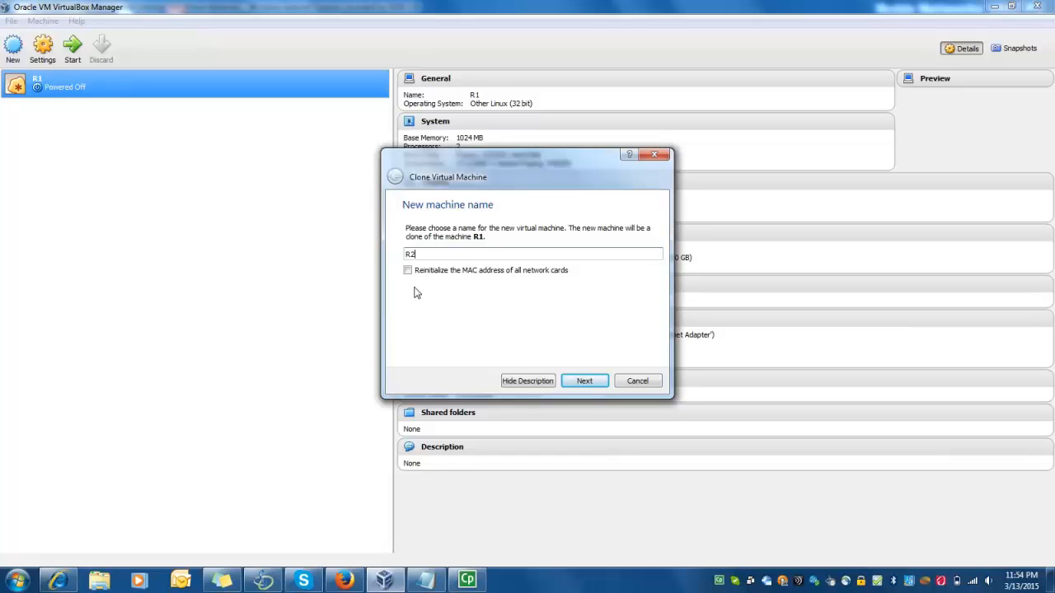
pyautogui.click(408, 272)
pyautogui.click(584, 381)
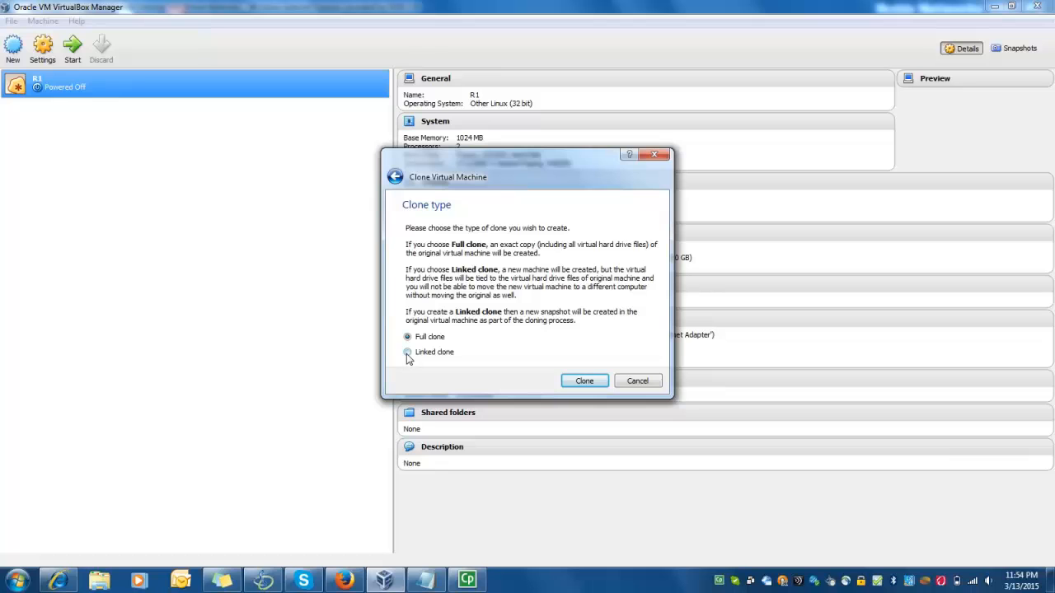
pyautogui.click(408, 353)
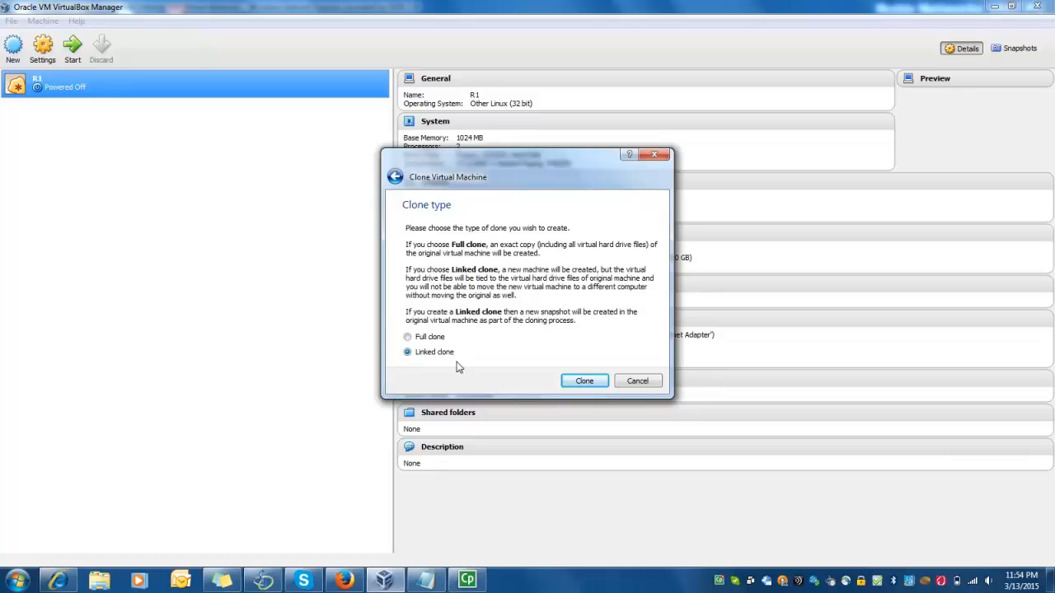
pyautogui.click(598, 384)
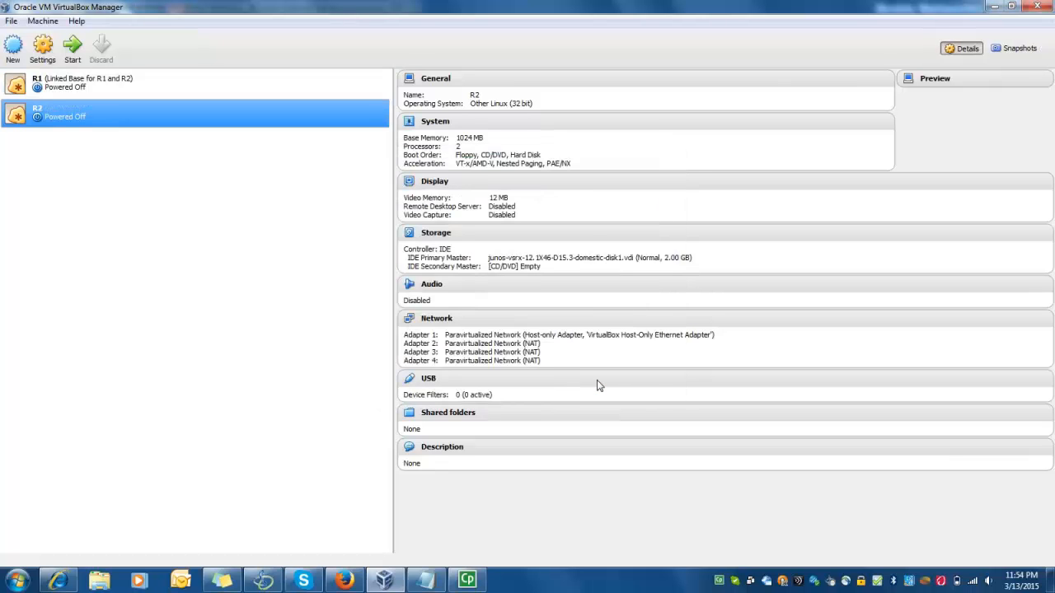
# Clone R2 as a linked clone named R3 with reinitialized MAC addresses
pyautogui.click(206, 89)
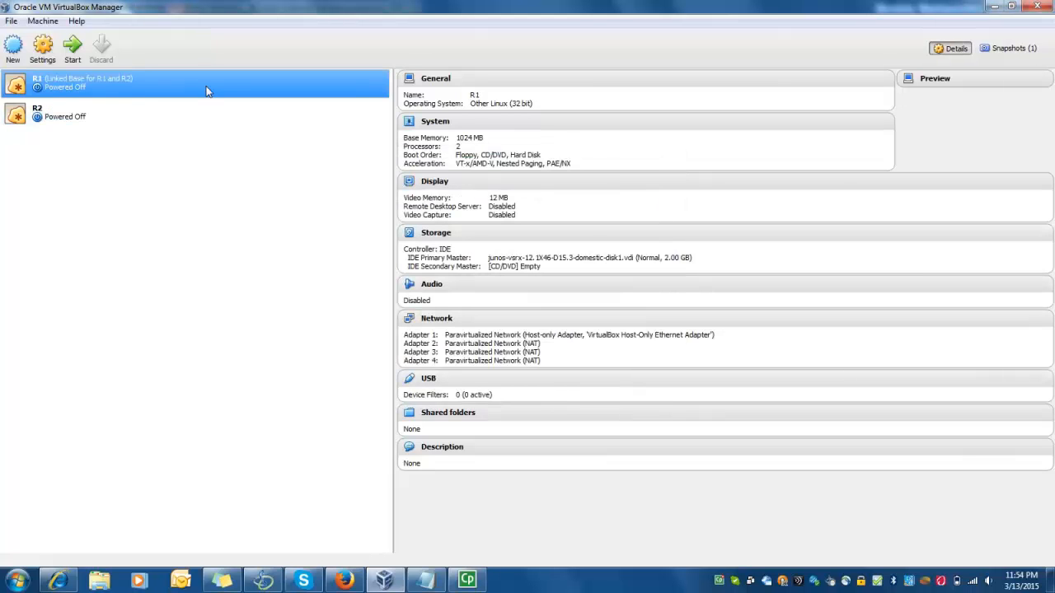
pyautogui.click(198, 111)
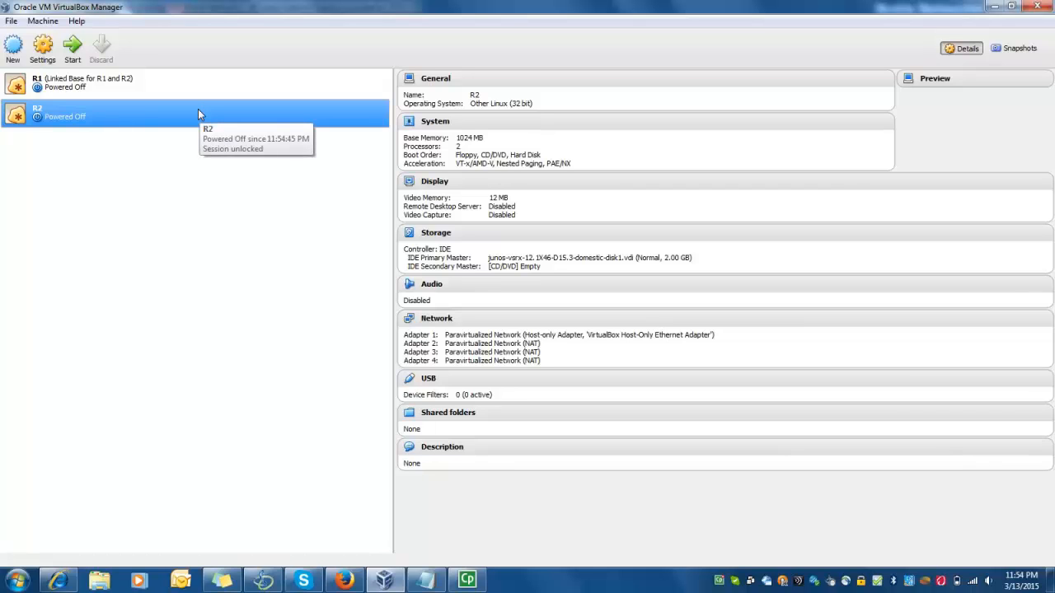
pyautogui.rightClick(197, 109)
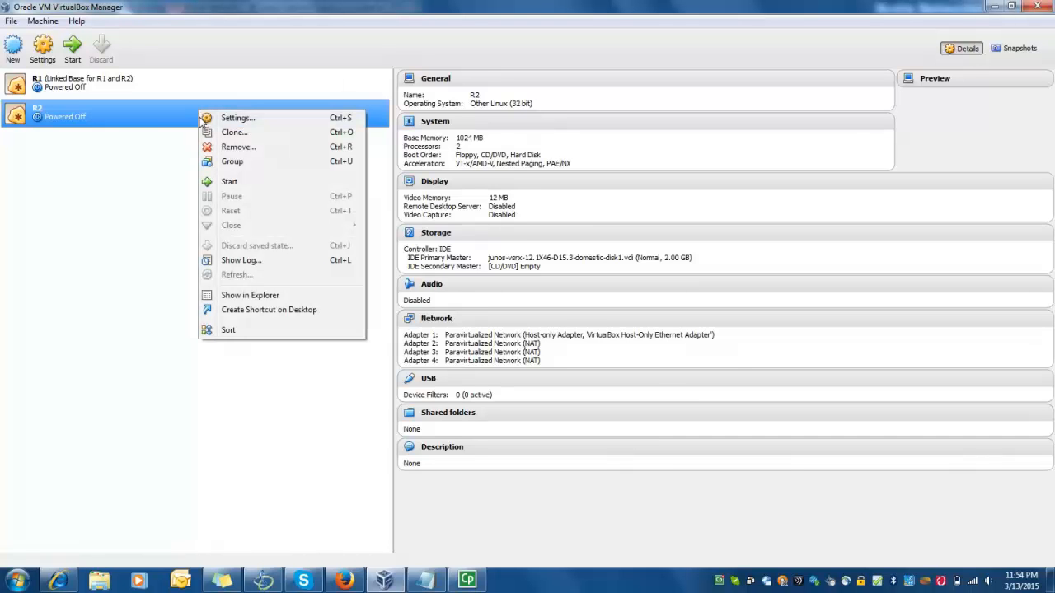
pyautogui.click(212, 134)
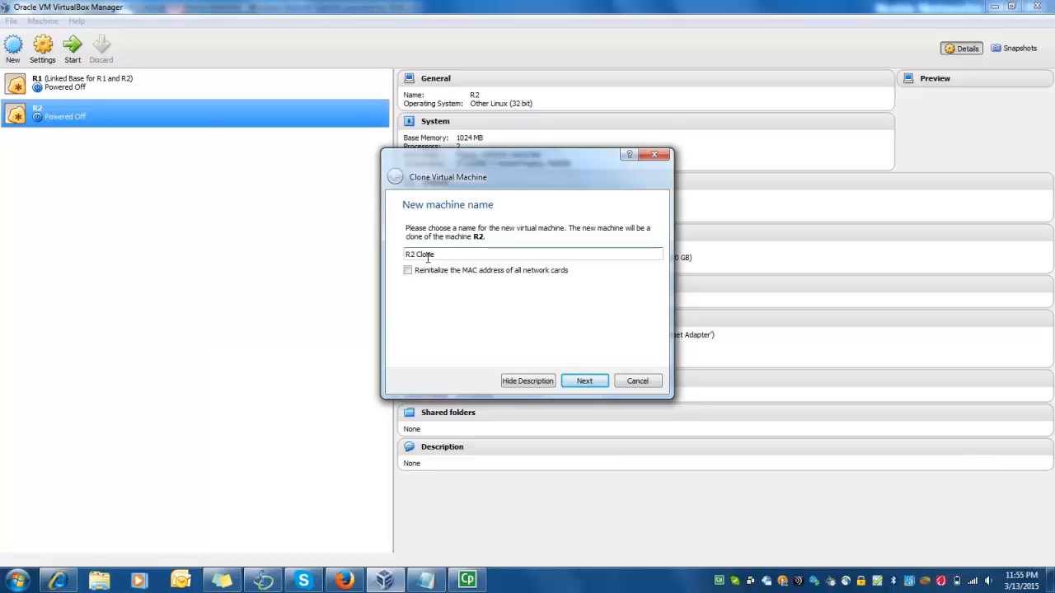
pyautogui.press('BackSpace')
pyautogui.press('BackSpace')
pyautogui.press('BackSpace')
pyautogui.press('BackSpace')
pyautogui.press('BackSpace')
pyautogui.press('BackSpace')
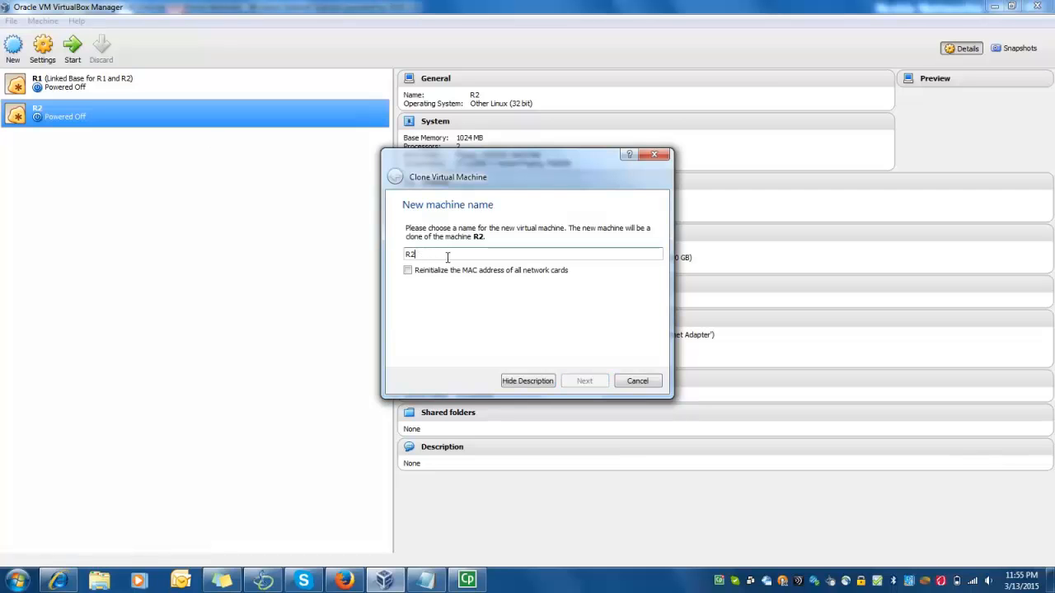
pyautogui.press('BackSpace')
pyautogui.write('3')
pyautogui.click(407, 271)
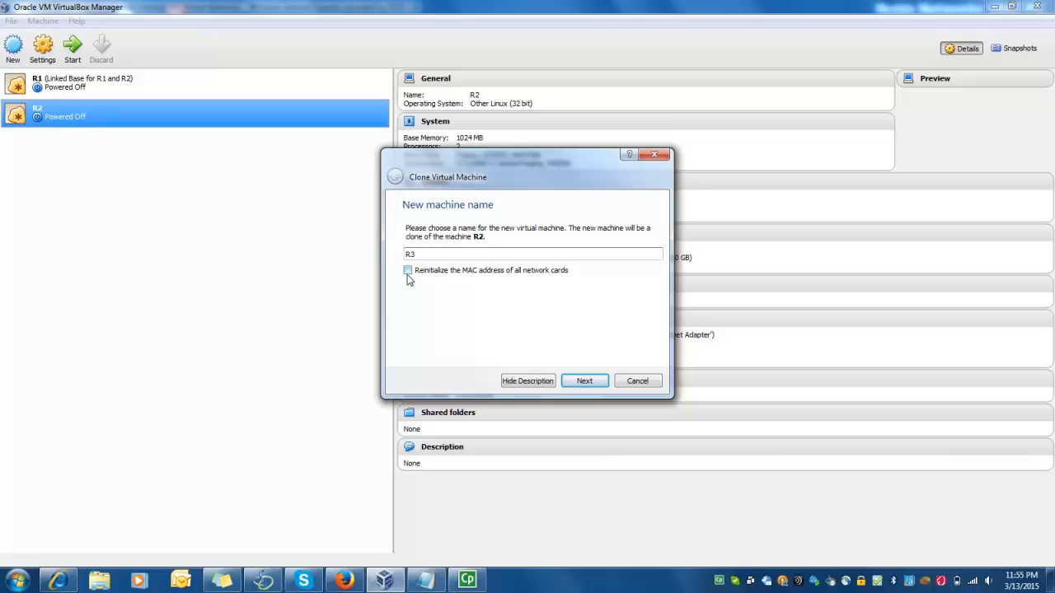
pyautogui.click(590, 379)
pyautogui.click(409, 352)
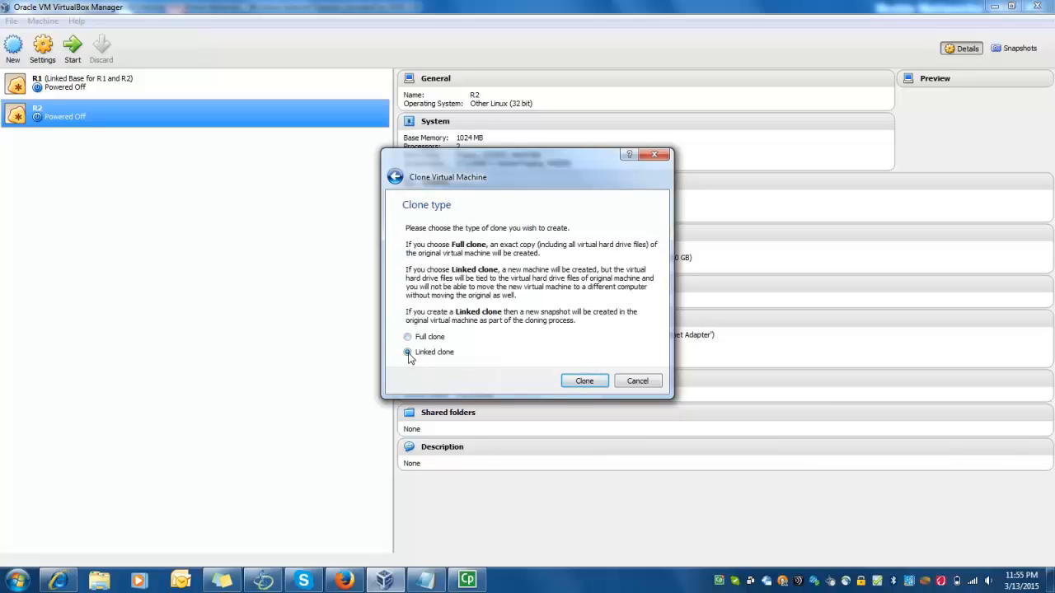
pyautogui.click(590, 383)
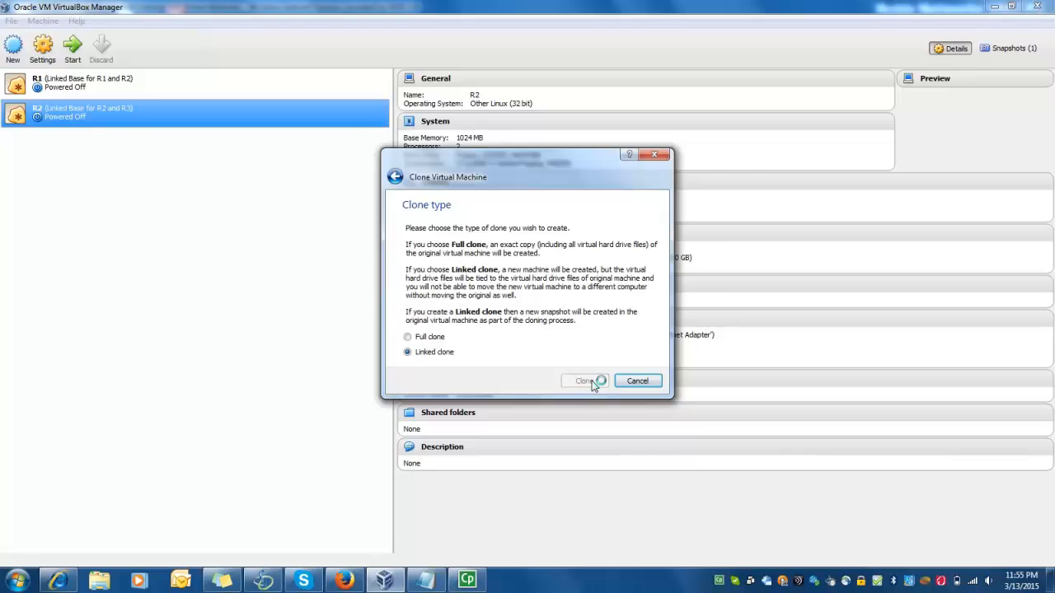
# Clone R3 as a linked clone named R4 with reinitialized MAC addresses
pyautogui.rightClick(216, 153)
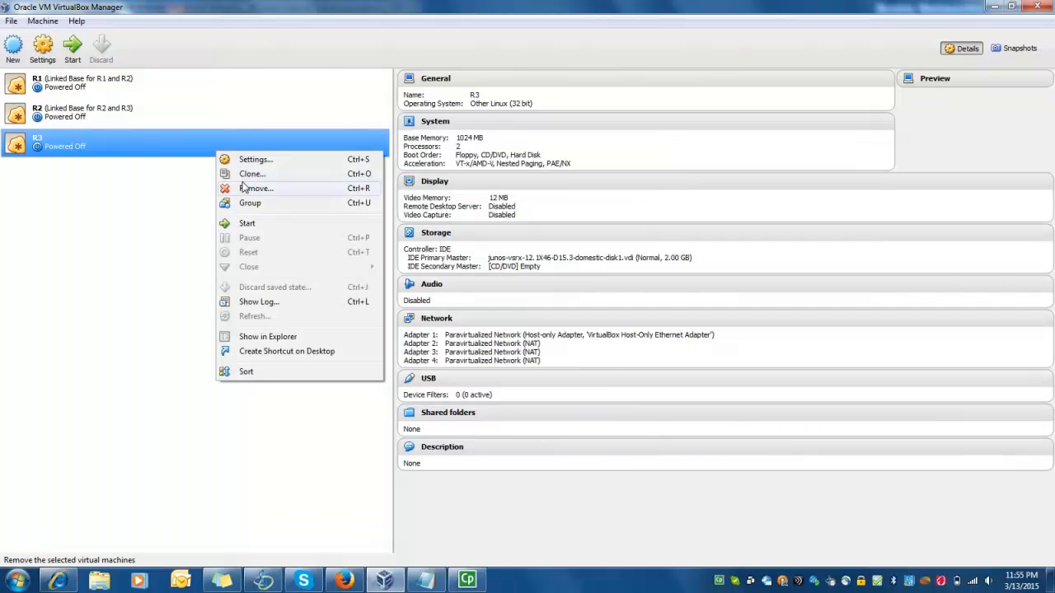
pyautogui.click(246, 177)
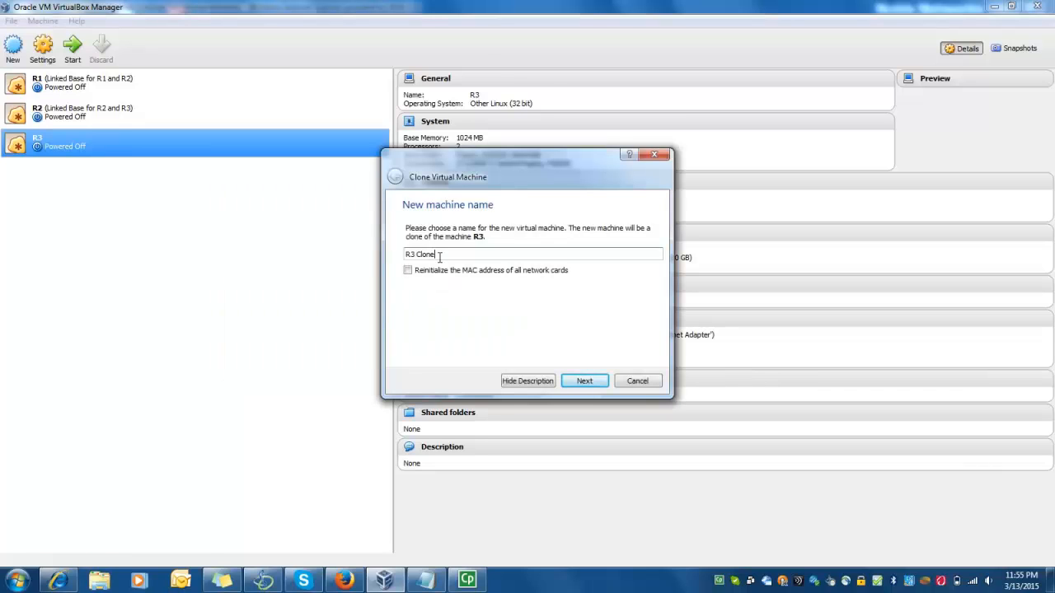
pyautogui.press('BackSpace')
pyautogui.press('BackSpace')
pyautogui.press('BackSpace')
pyautogui.press('BackSpace')
pyautogui.press('BackSpace')
pyautogui.press('BackSpace')
pyautogui.press('BackSpace')
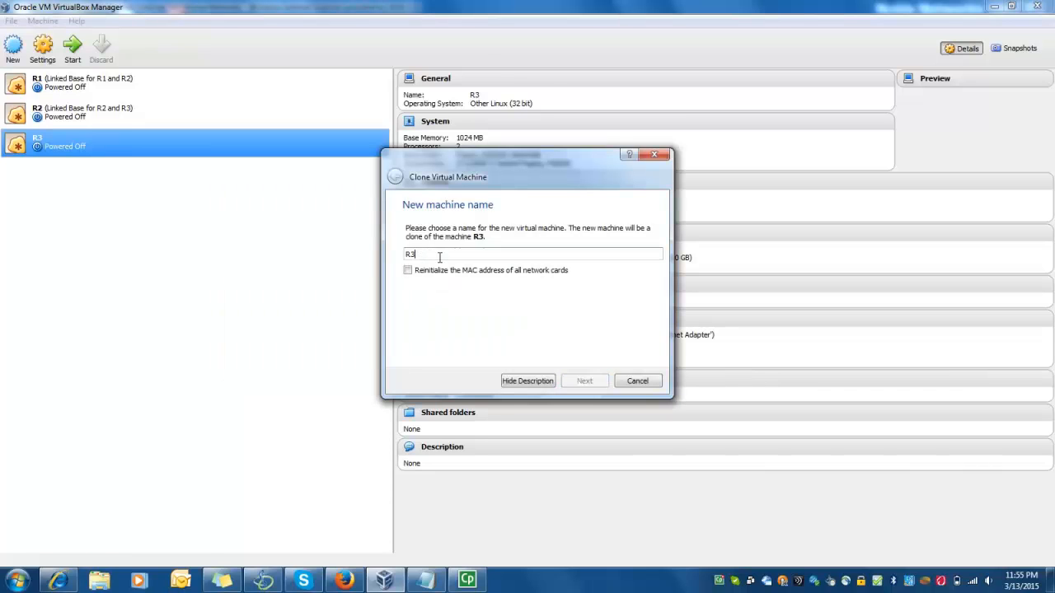
pyautogui.write('4')
pyautogui.click(407, 271)
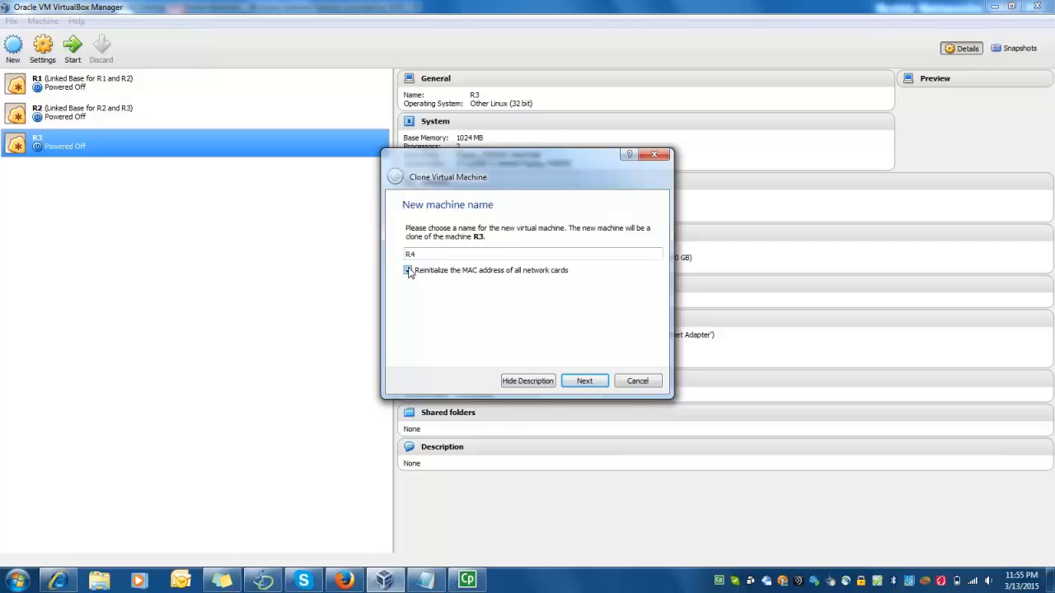
pyautogui.click(586, 383)
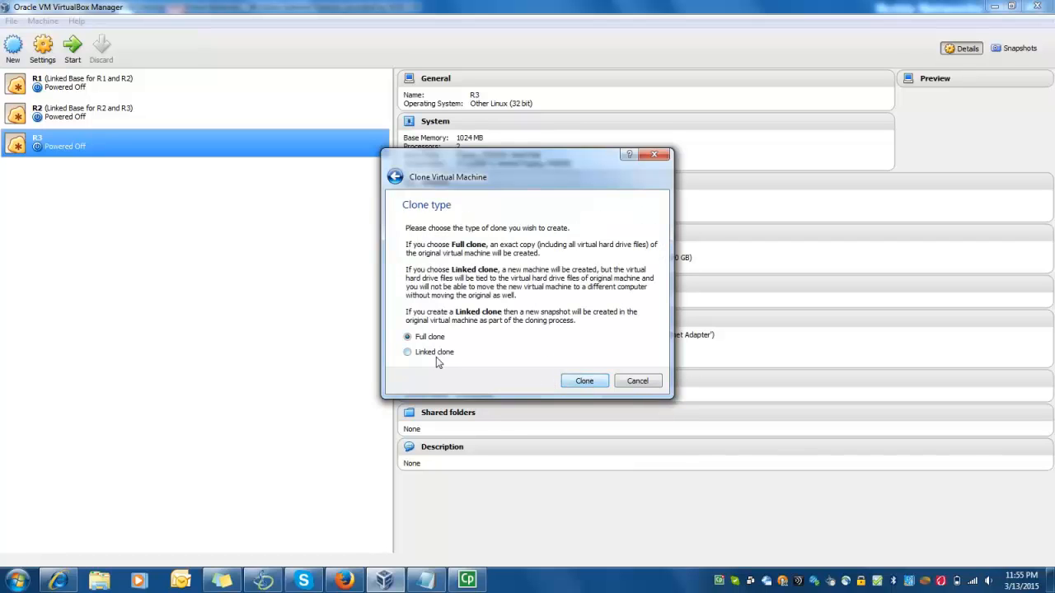
pyautogui.click(411, 352)
pyautogui.click(601, 381)
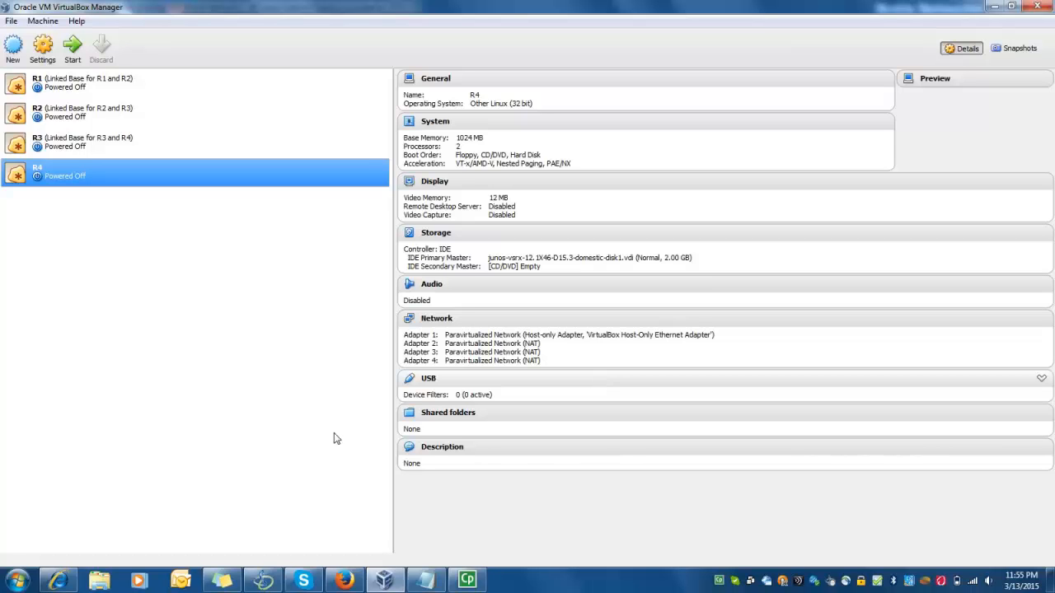
# Search the Start menu for 'gns3' and launch GNS3
pyautogui.click(18, 581)
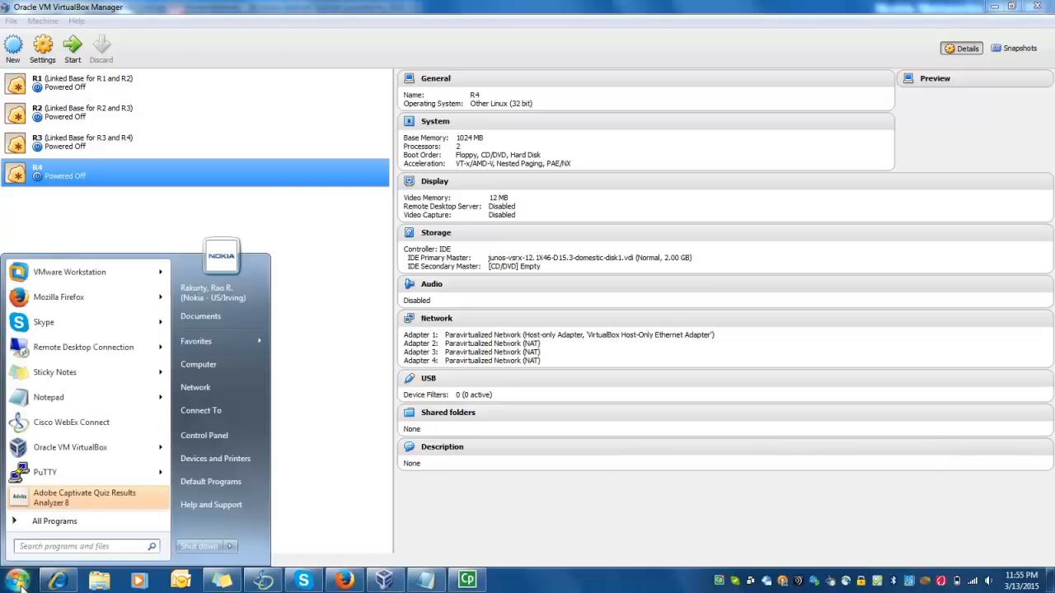
pyautogui.write('gns3')
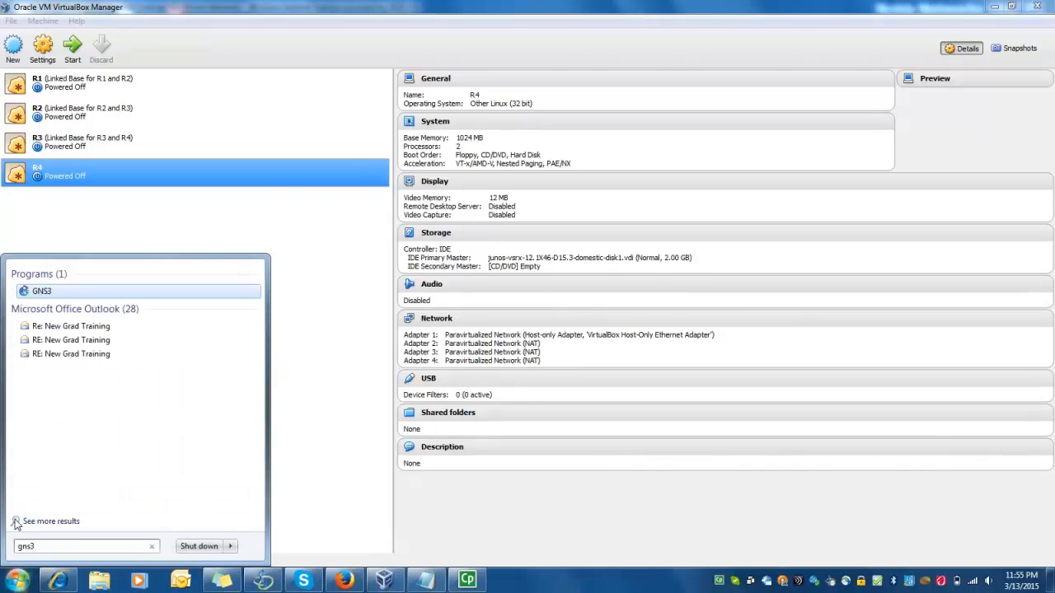
pyautogui.click(47, 294)
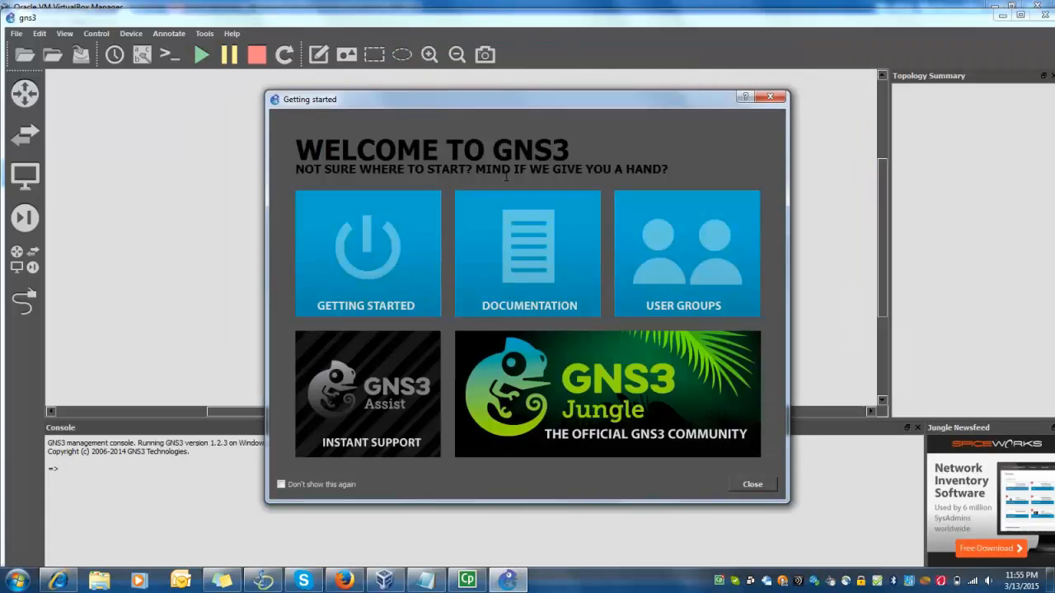
# Create a new project named 'Juniper', overwriting the existing one
pyautogui.click(770, 97)
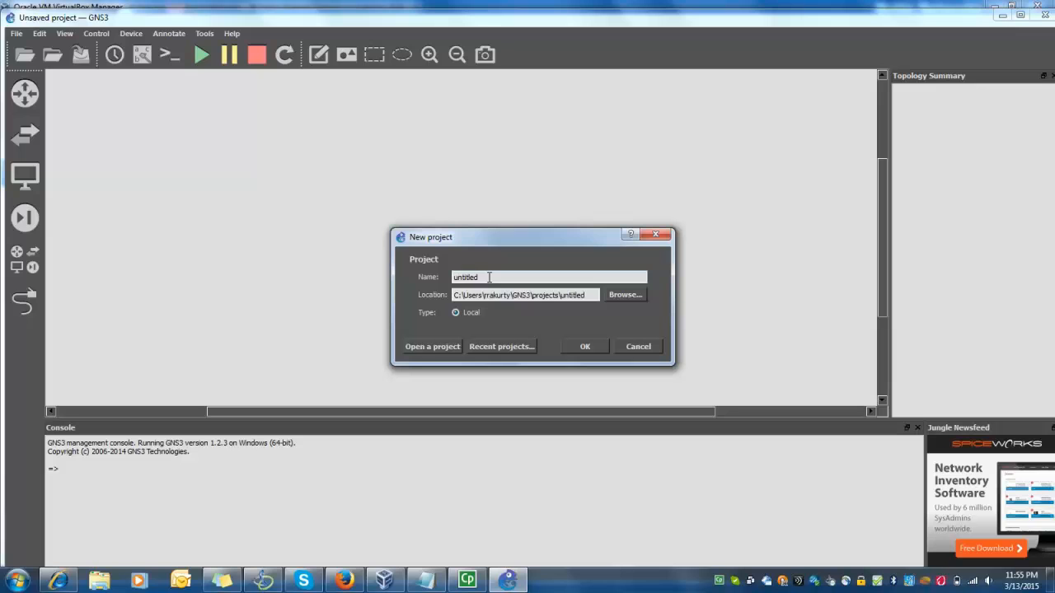
pyautogui.press('BackSpace')
pyautogui.press('BackSpace')
pyautogui.press('BackSpace')
pyautogui.press('BackSpace')
pyautogui.press('BackSpace')
pyautogui.press('BackSpace')
pyautogui.press('BackSpace')
pyautogui.press('BackSpace')
pyautogui.write('Juniper')
pyautogui.click(581, 349)
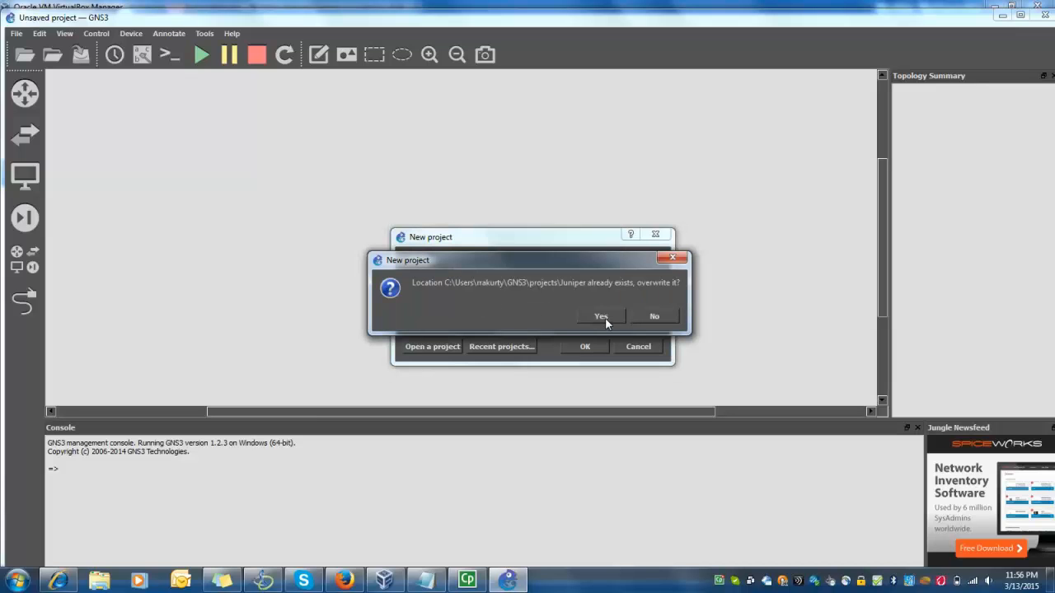
pyautogui.click(601, 318)
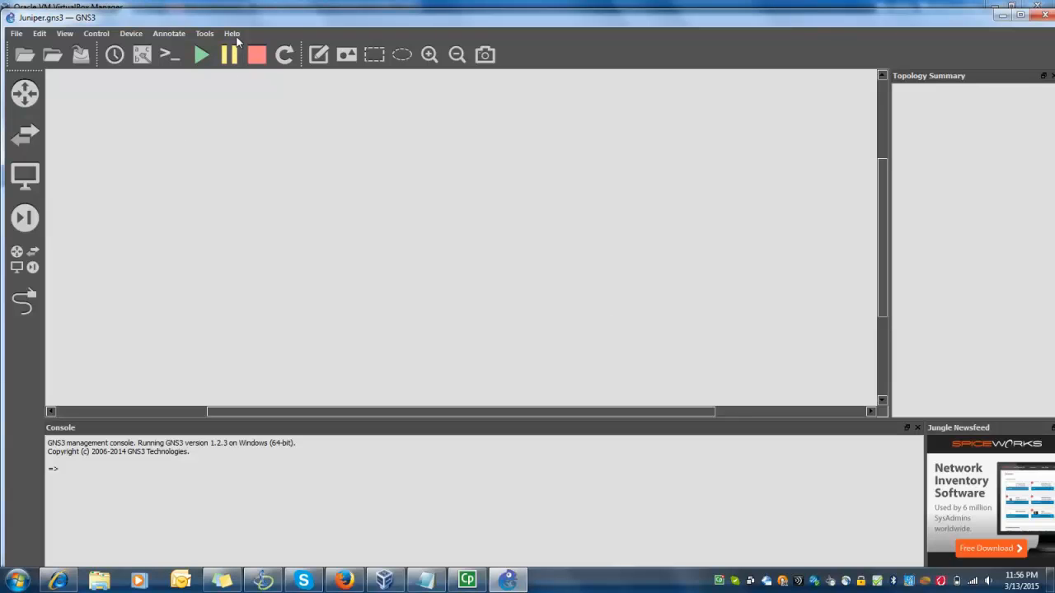
pyautogui.click(233, 34)
pyautogui.click(249, 121)
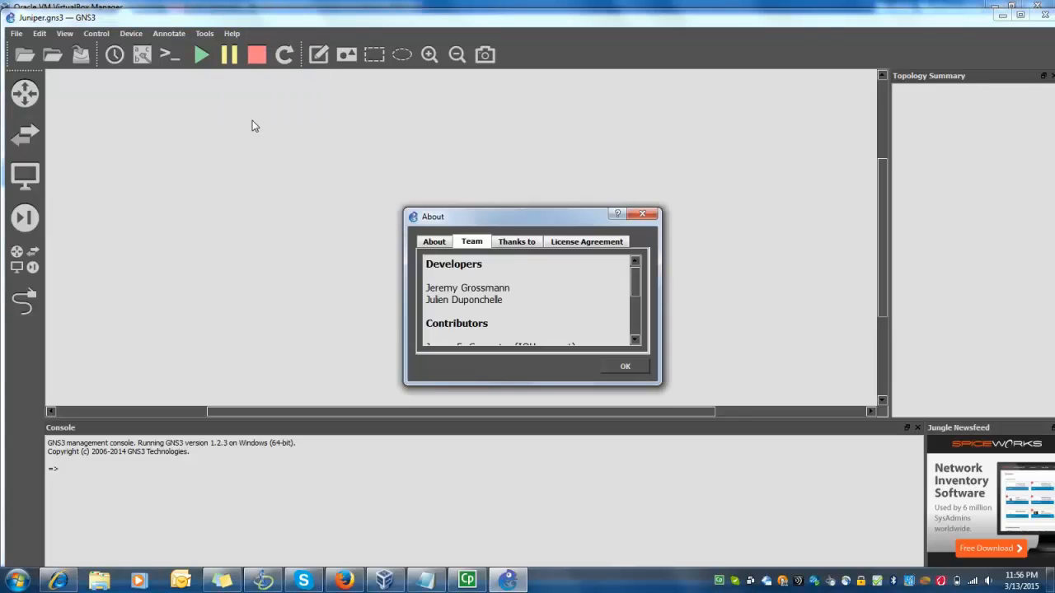
pyautogui.moveTo(636, 286)
pyautogui.mouseDown()
pyautogui.moveTo(636, 331)
pyautogui.moveTo(632, 270)
pyautogui.mouseUp()
pyautogui.click(432, 243)
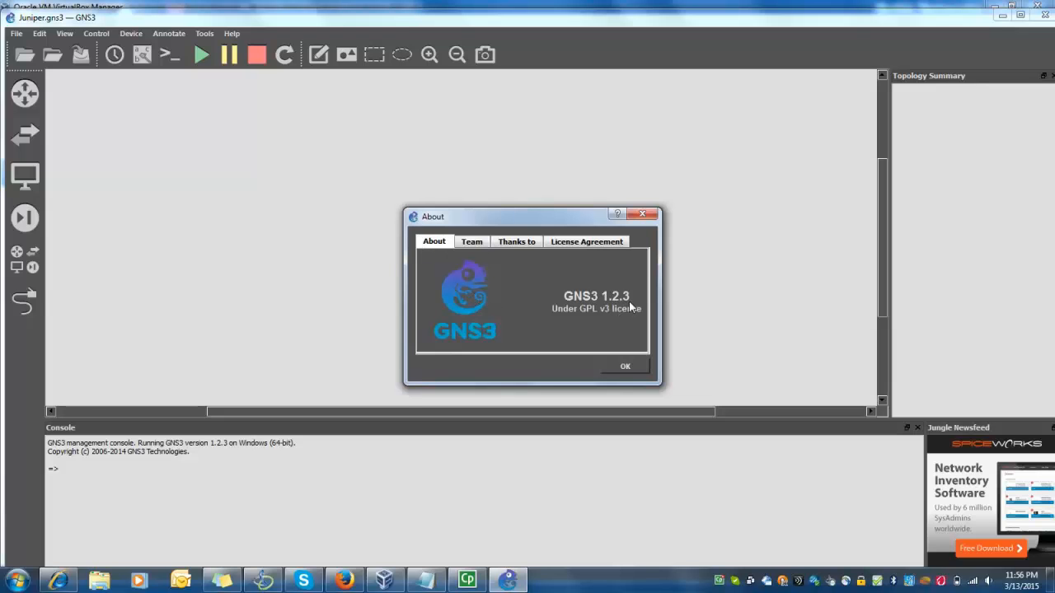
pyautogui.click(632, 367)
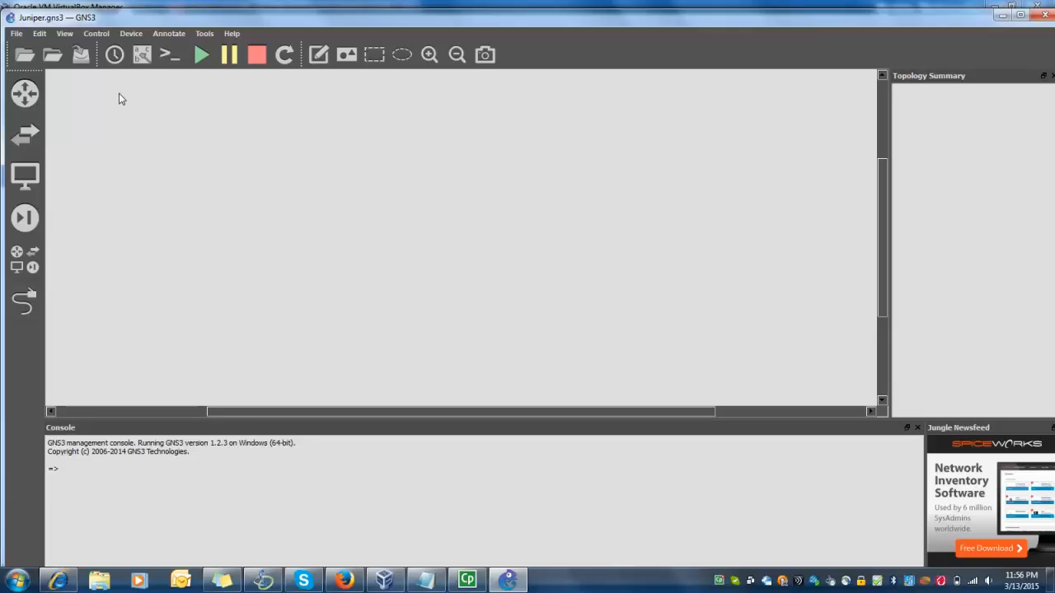
pyautogui.moveTo(268, 21); pyautogui.dragTo(267, 9)
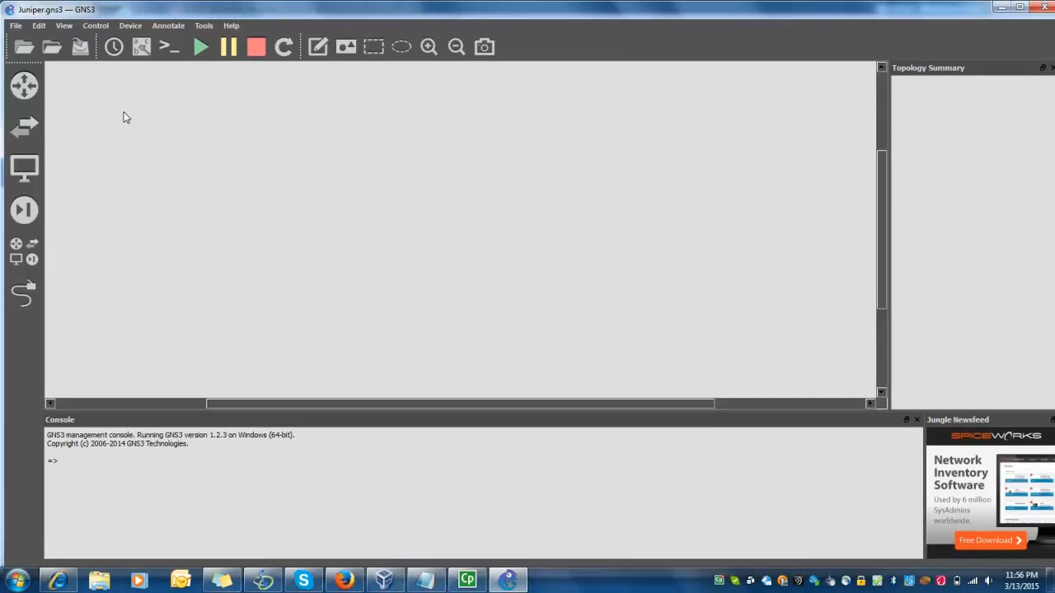
# Open Edit > Preferences and go to the VirtualBox > VirtualBox VMs page
pyautogui.click(39, 26)
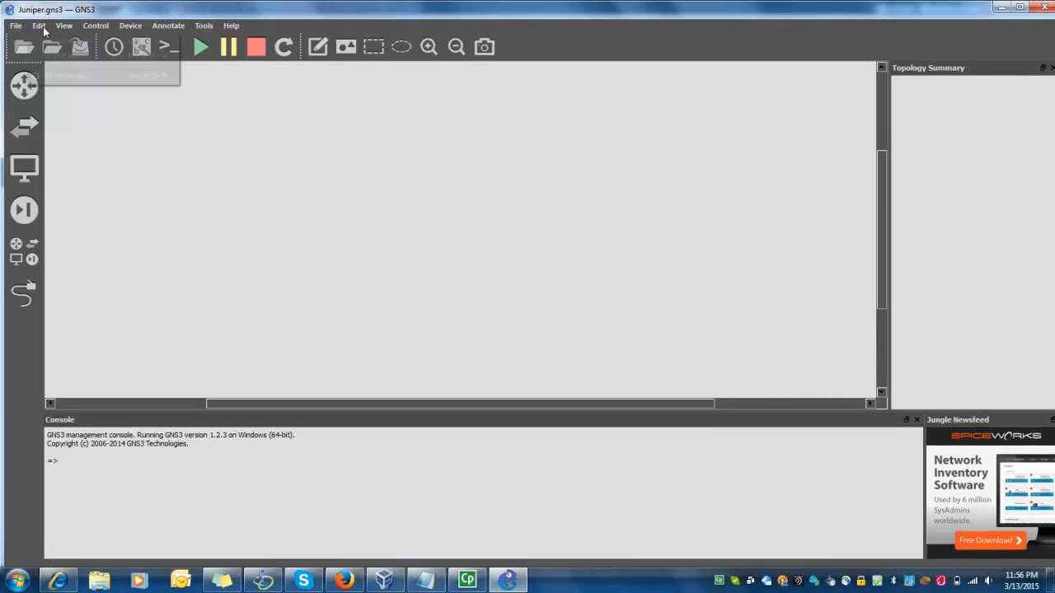
pyautogui.click(67, 77)
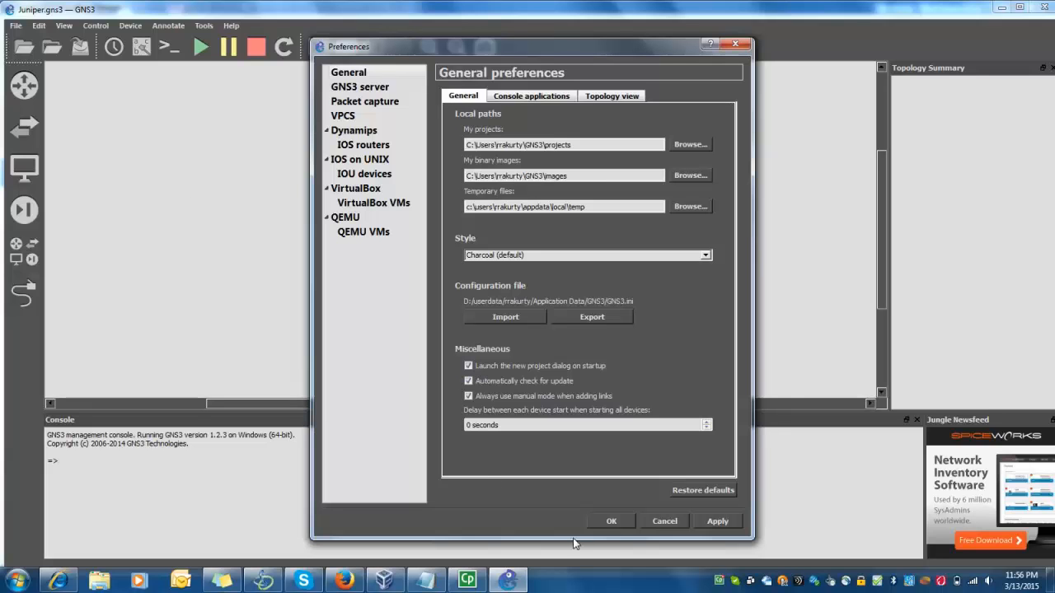
pyautogui.click(612, 522)
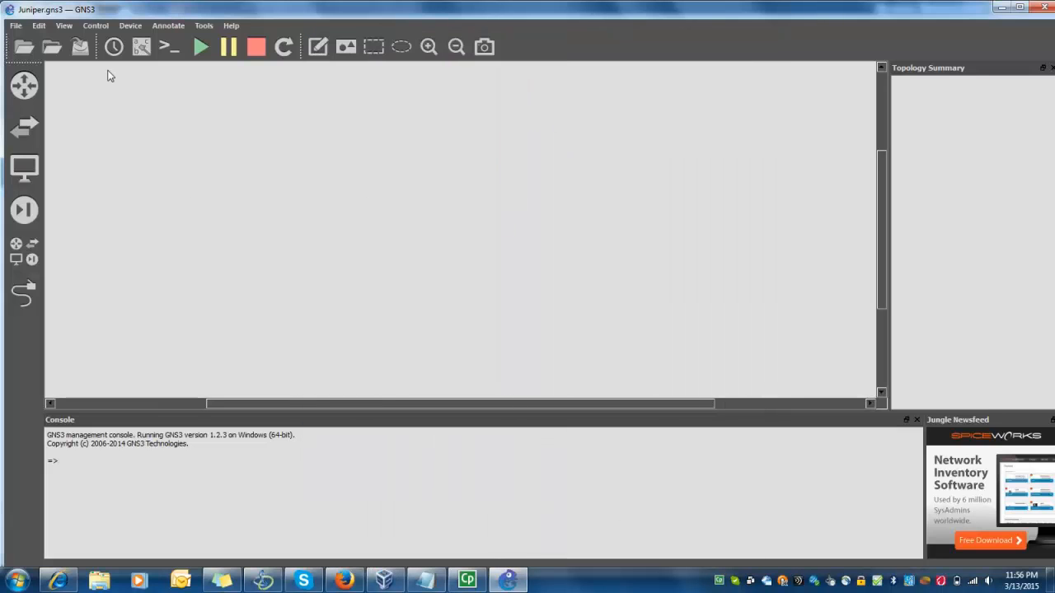
pyautogui.click(43, 30)
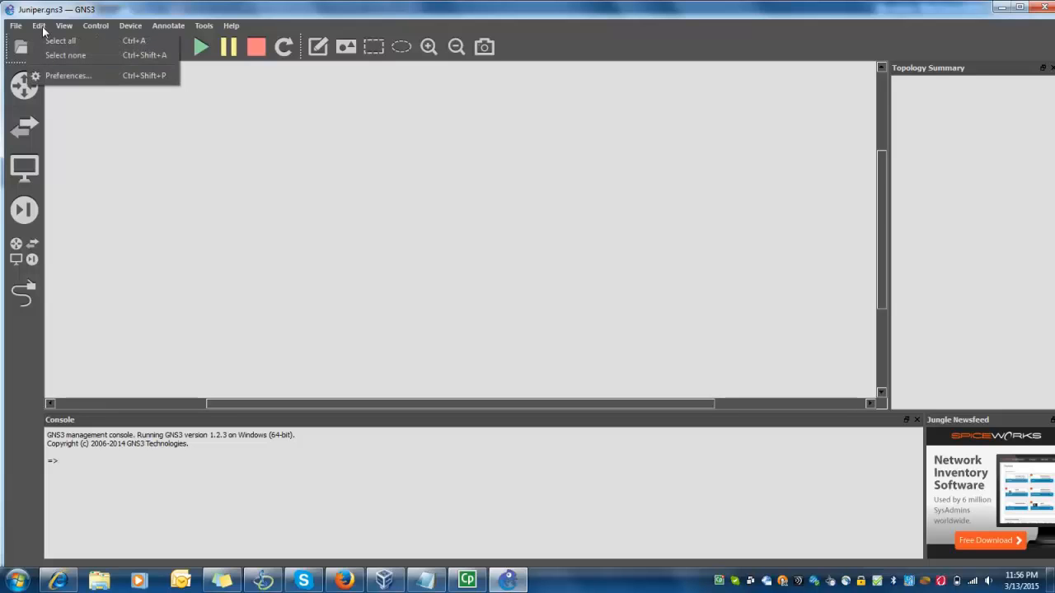
pyautogui.click(66, 75)
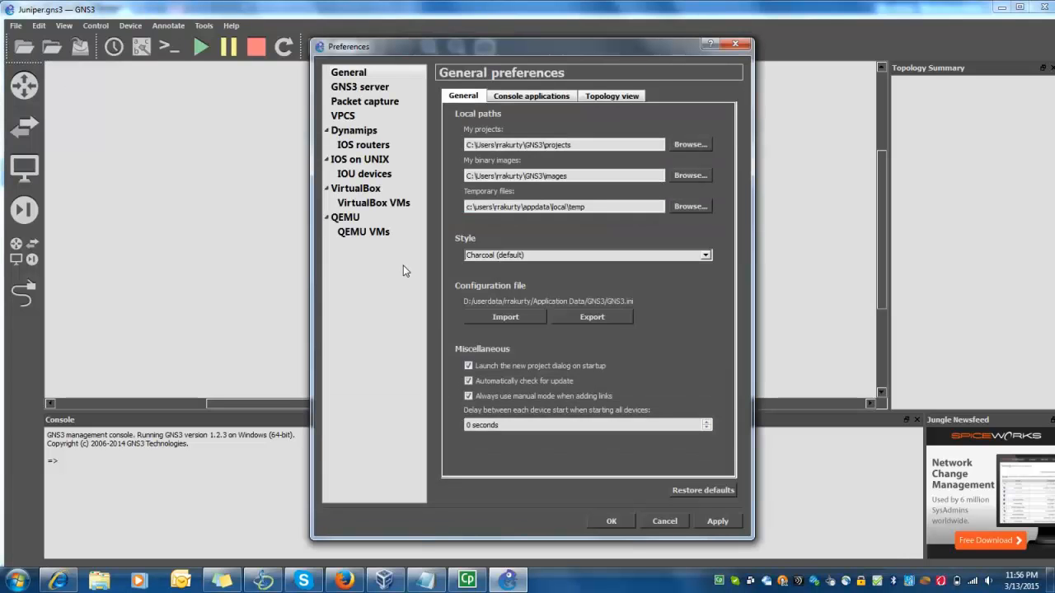
pyautogui.click(367, 189)
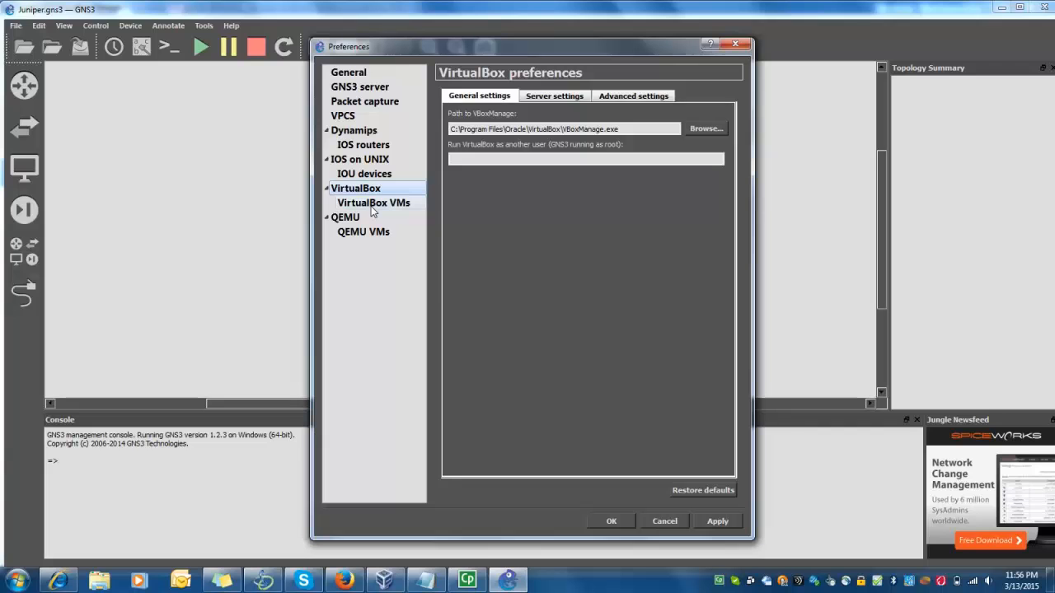
pyautogui.click(373, 203)
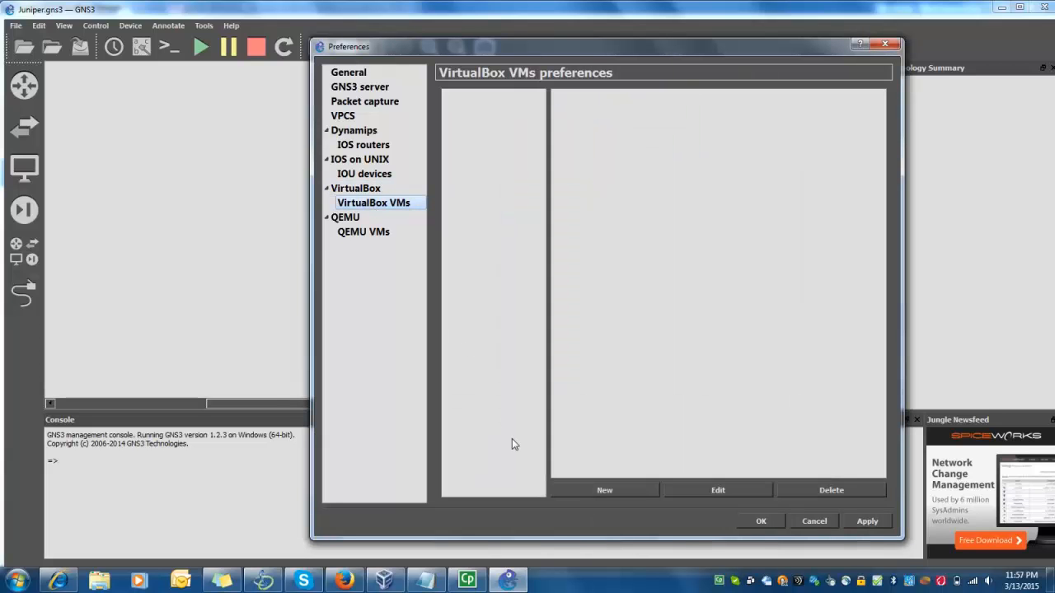
# Add the R1 VirtualBox machine as a new VM on the local server
pyautogui.click(600, 492)
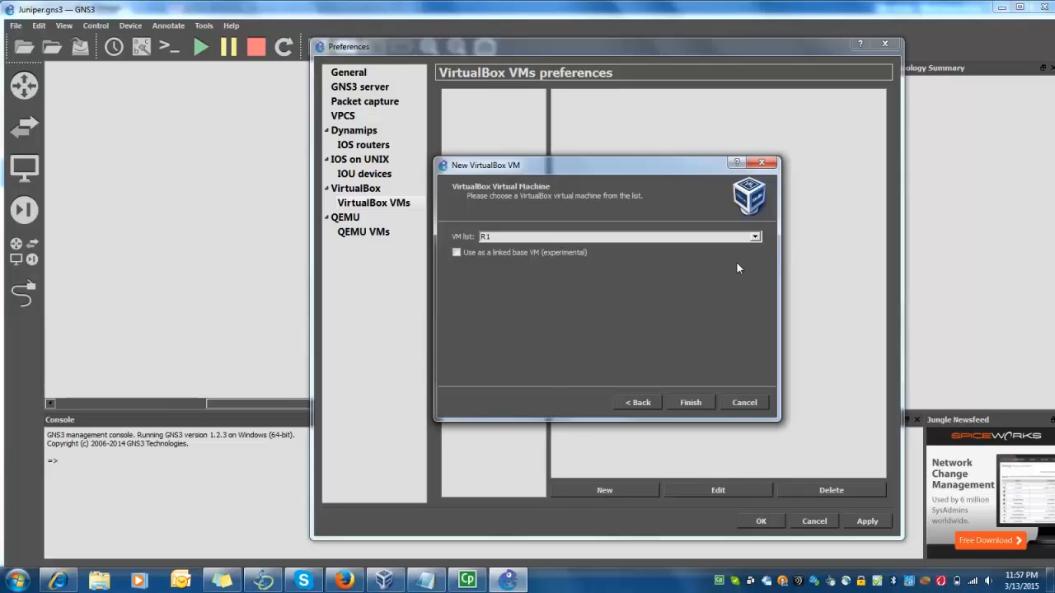
pyautogui.click(755, 238)
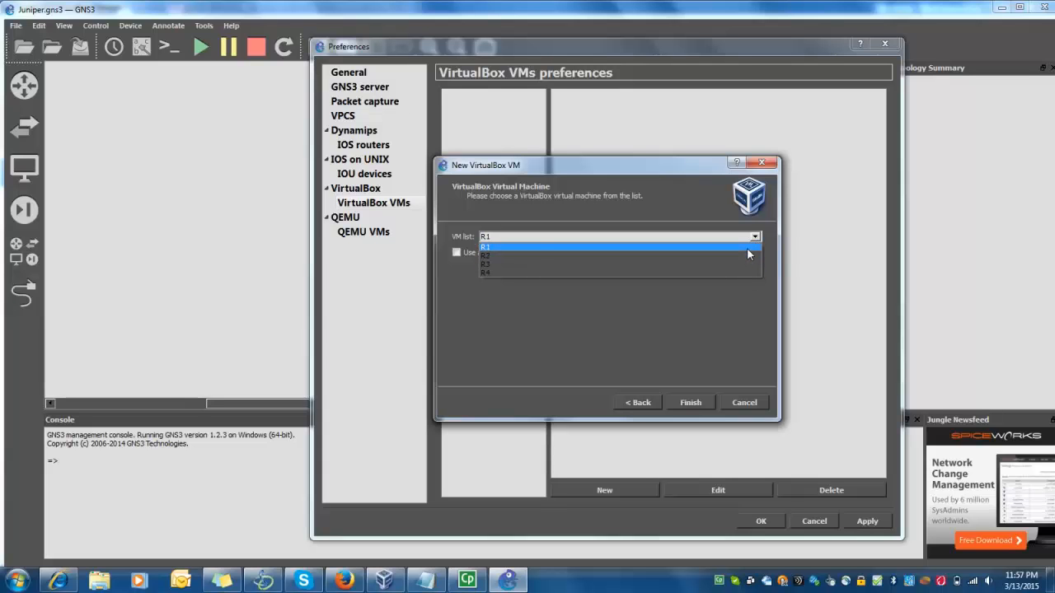
pyautogui.click(747, 248)
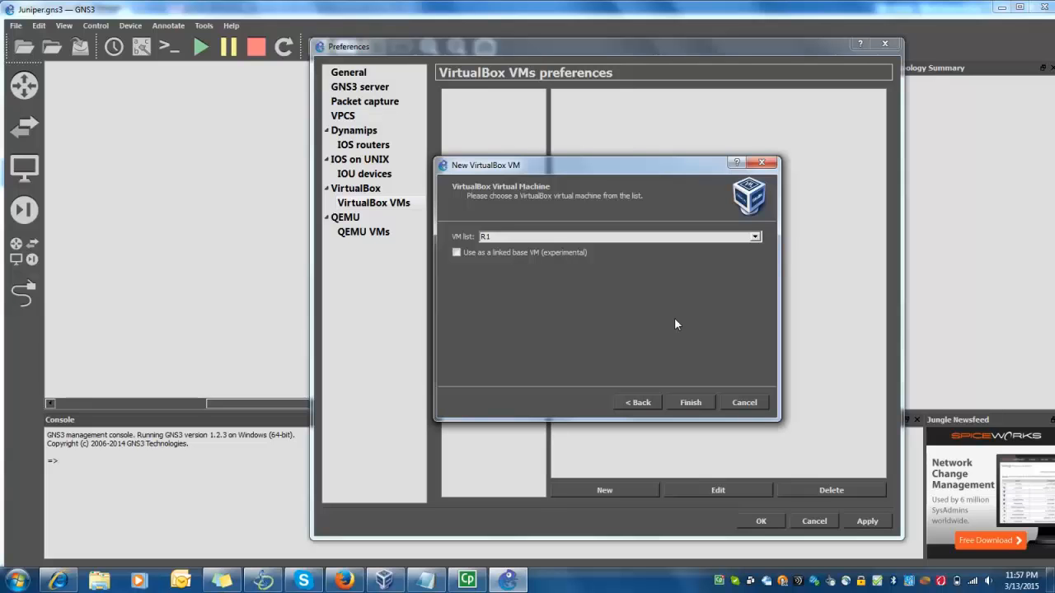
pyautogui.click(691, 404)
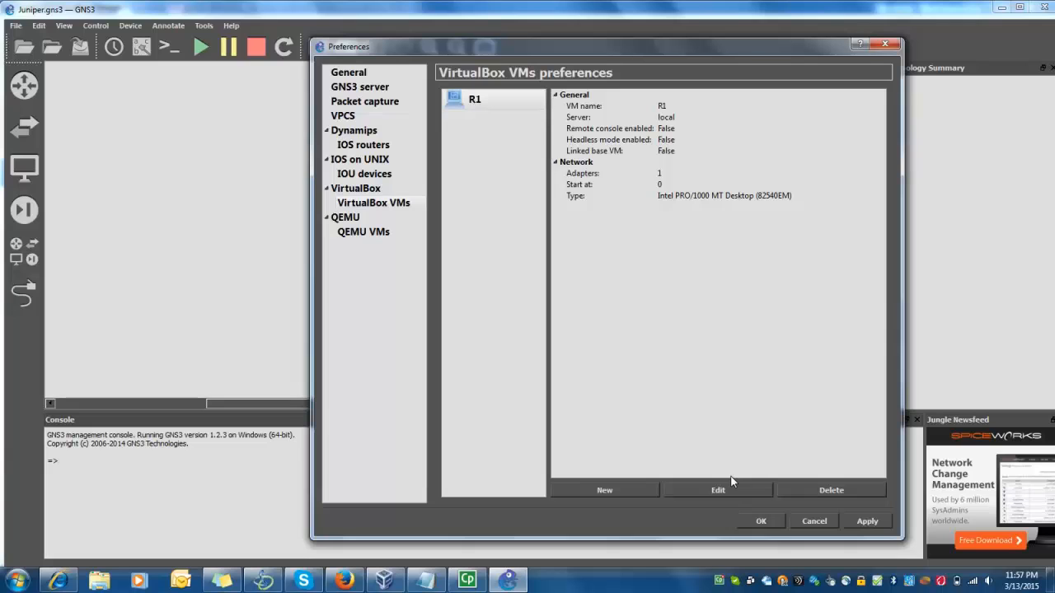
# Give R1 4 Paravirtualized Network (virtio-net) adapters with headless mode and save
pyautogui.click(479, 99)
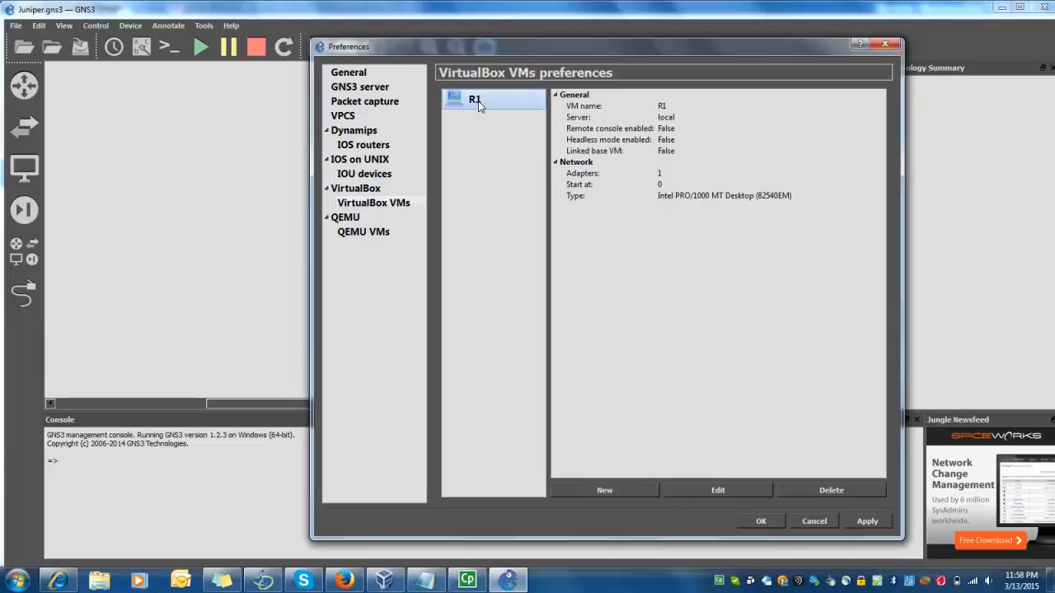
pyautogui.rightClick(479, 100)
pyautogui.click(476, 105)
pyautogui.click(712, 490)
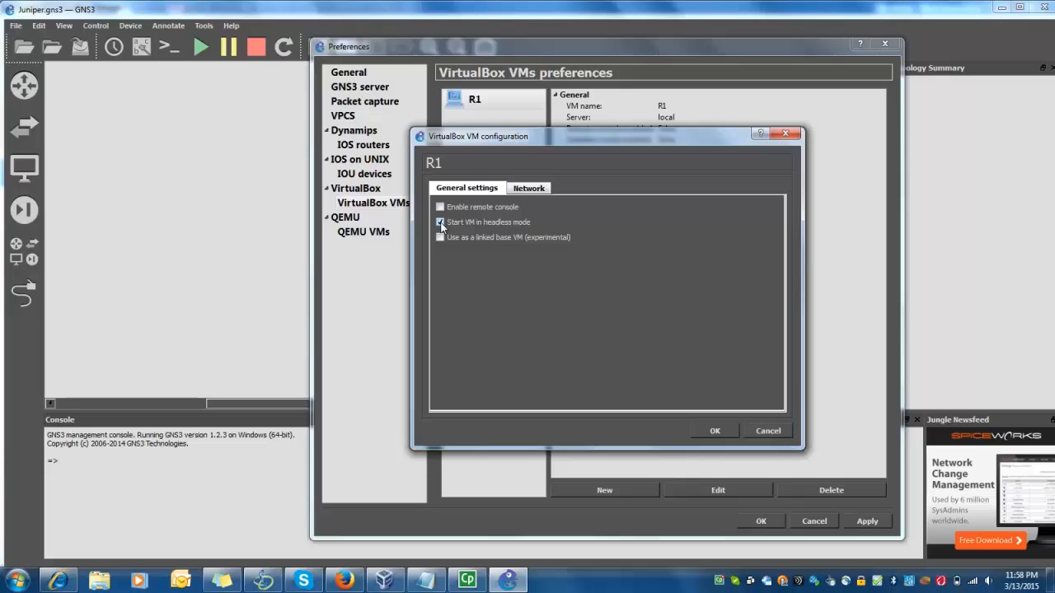
pyautogui.click(538, 189)
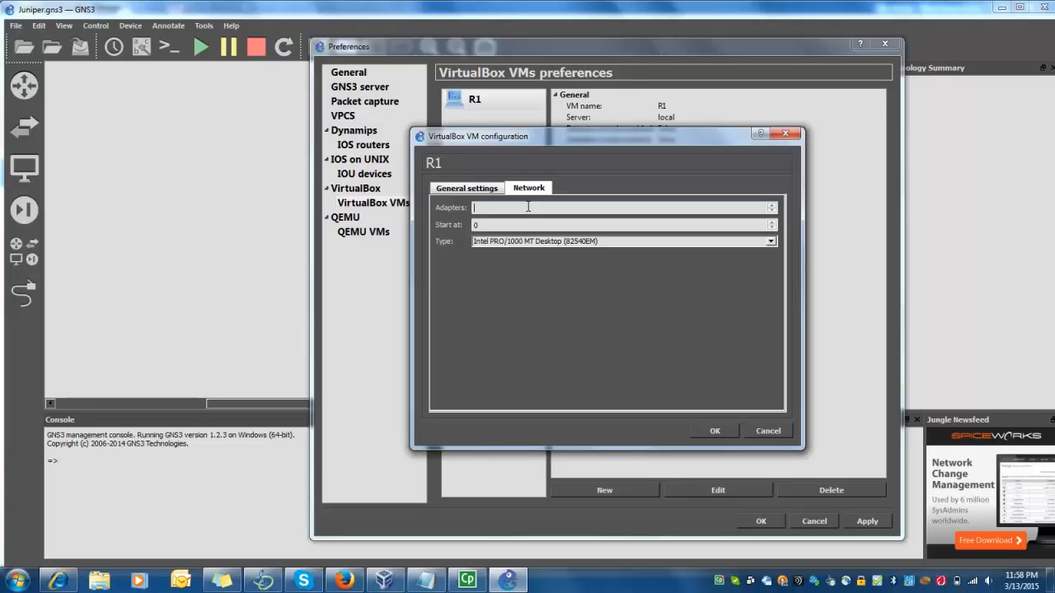
pyautogui.write('4')
pyautogui.click(770, 241)
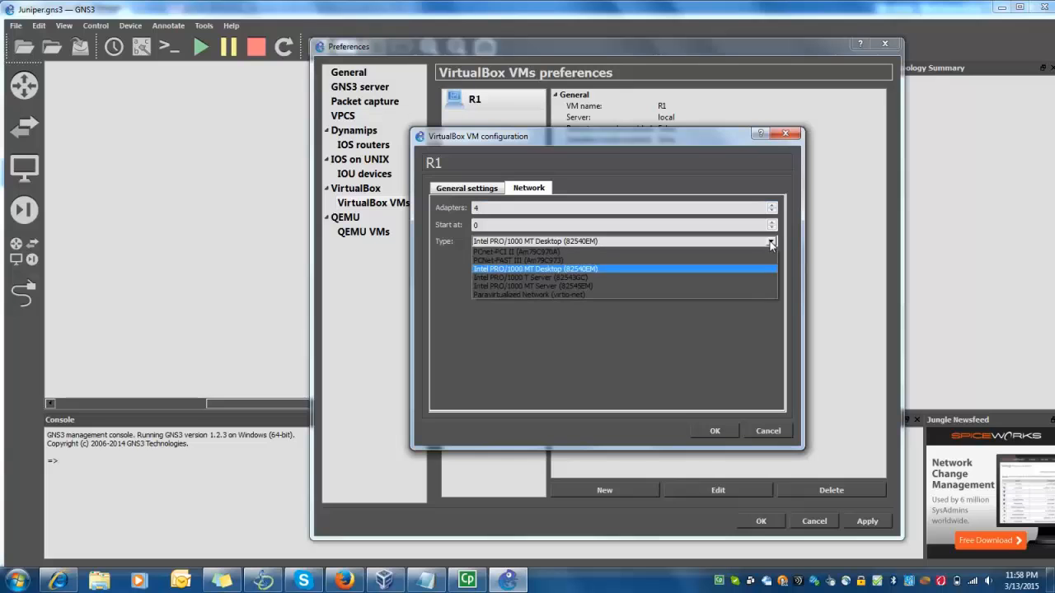
pyautogui.click(754, 294)
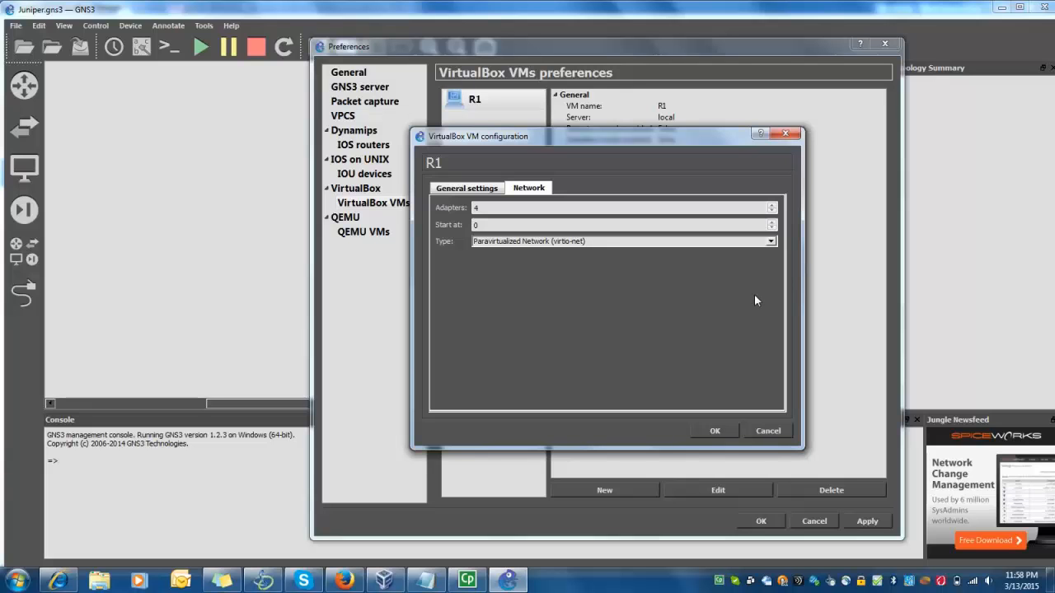
pyautogui.click(715, 431)
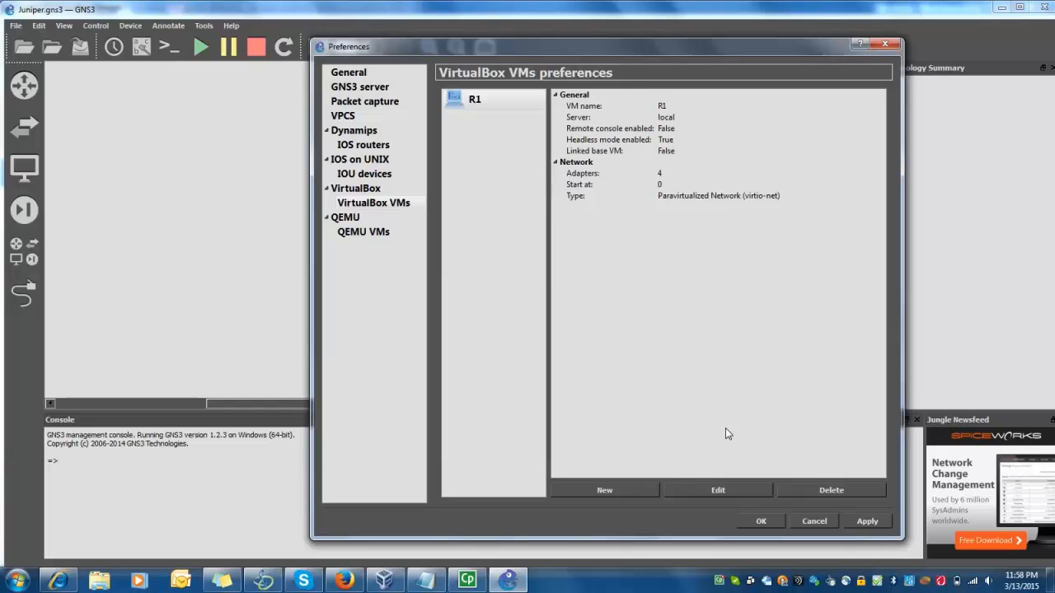
# Add the R2 VirtualBox machine to GNS3's VM list
pyautogui.click(615, 491)
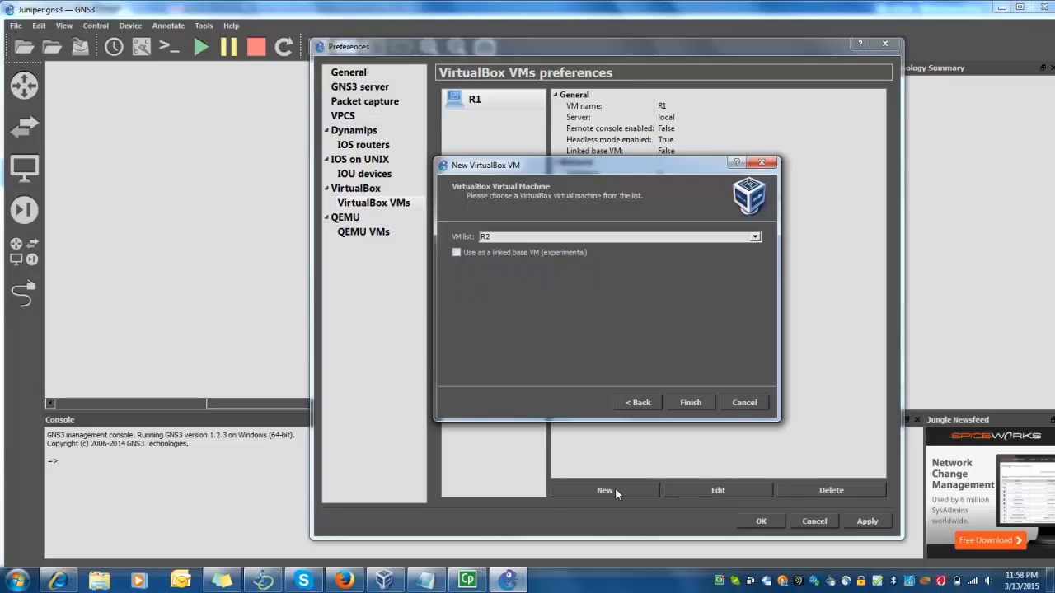
pyautogui.click(754, 237)
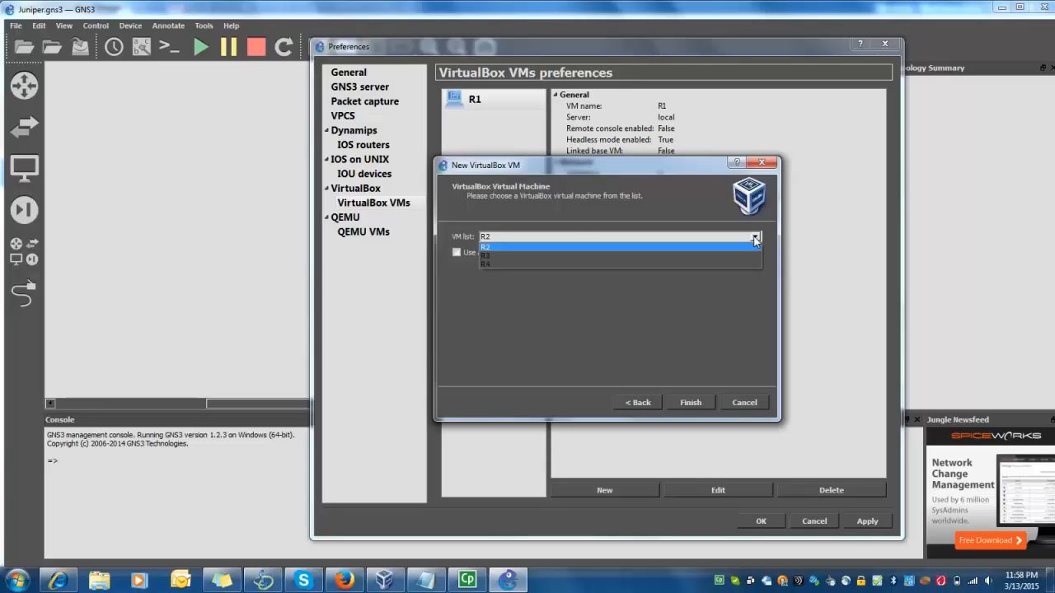
pyautogui.click(747, 247)
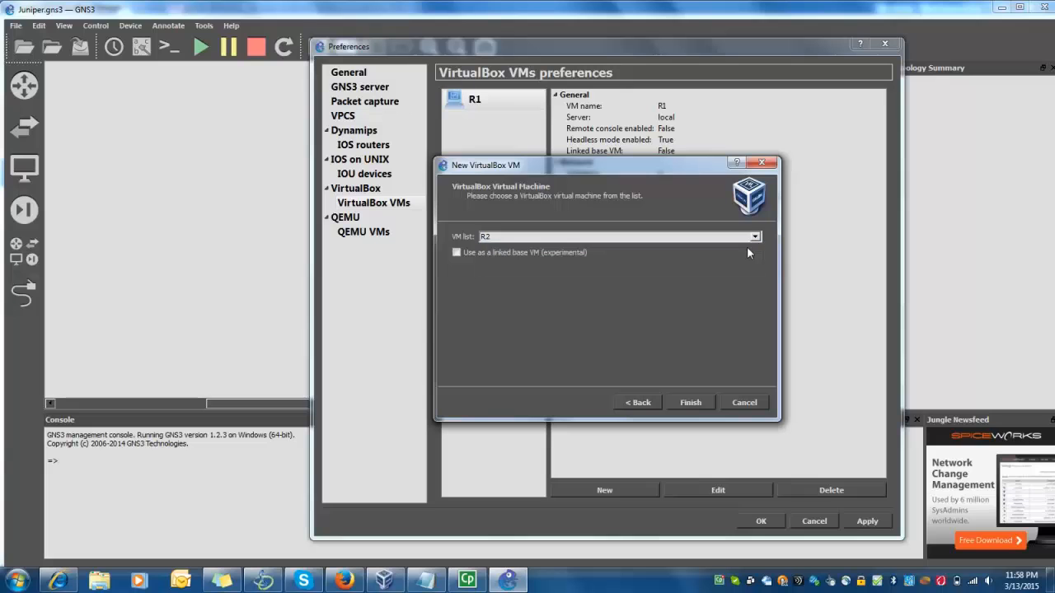
pyautogui.click(690, 403)
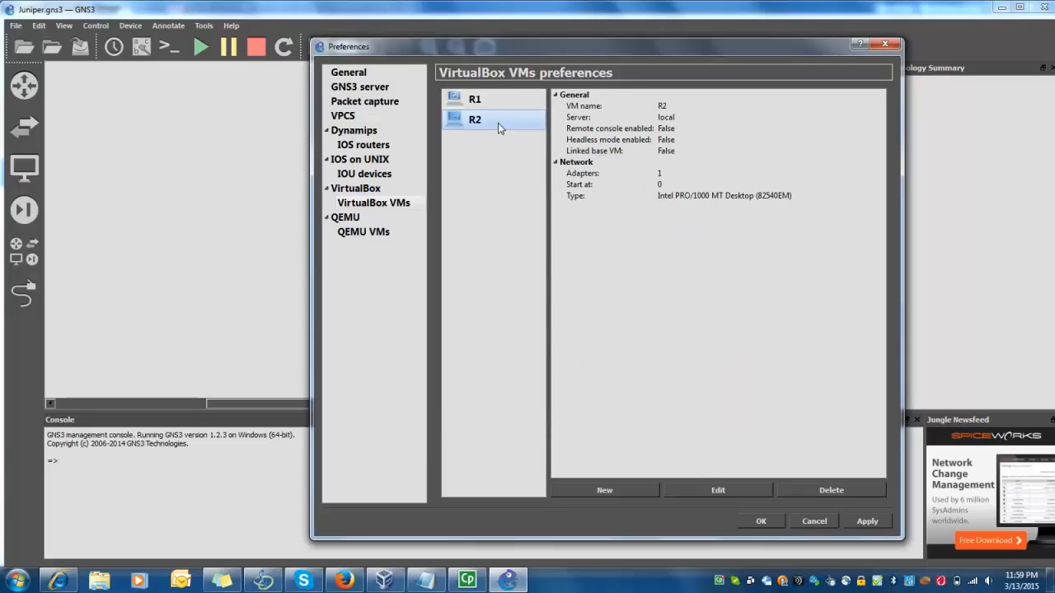
# Set R2 to headless mode with 4 Paravirtualized Network (virtio-net) adapters
pyautogui.click(718, 492)
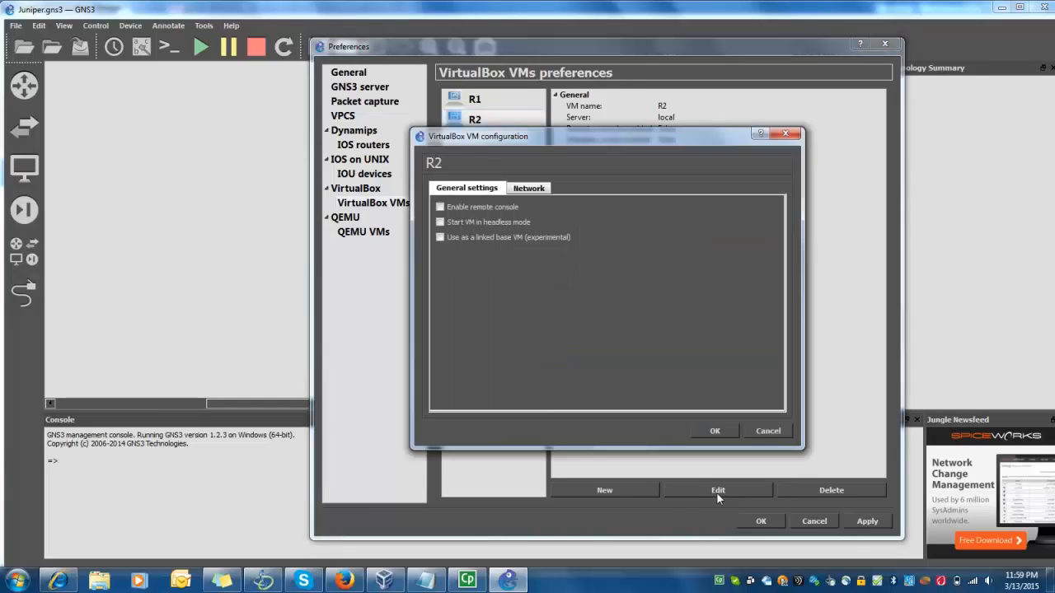
pyautogui.click(440, 223)
pyautogui.click(532, 189)
pyautogui.click(523, 208)
pyautogui.press('BackSpace')
pyautogui.write('4')
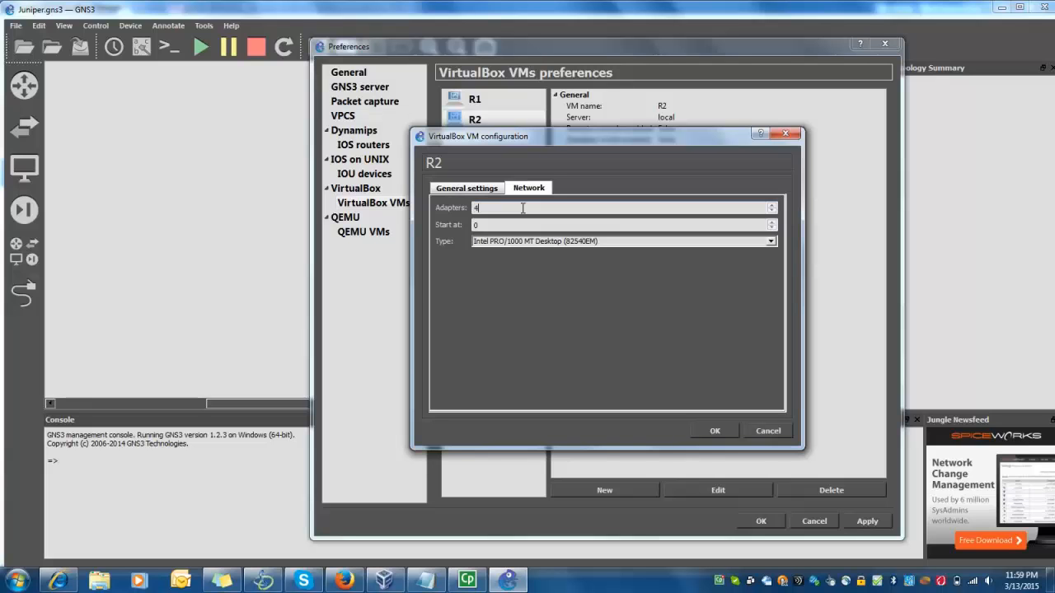
pyautogui.click(746, 244)
pyautogui.click(733, 292)
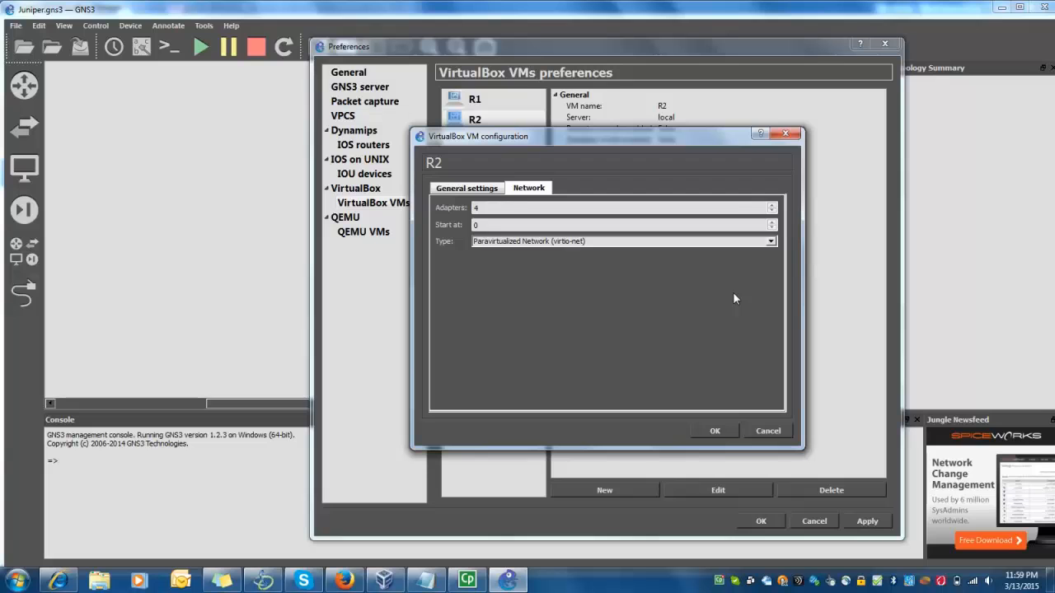
pyautogui.click(717, 431)
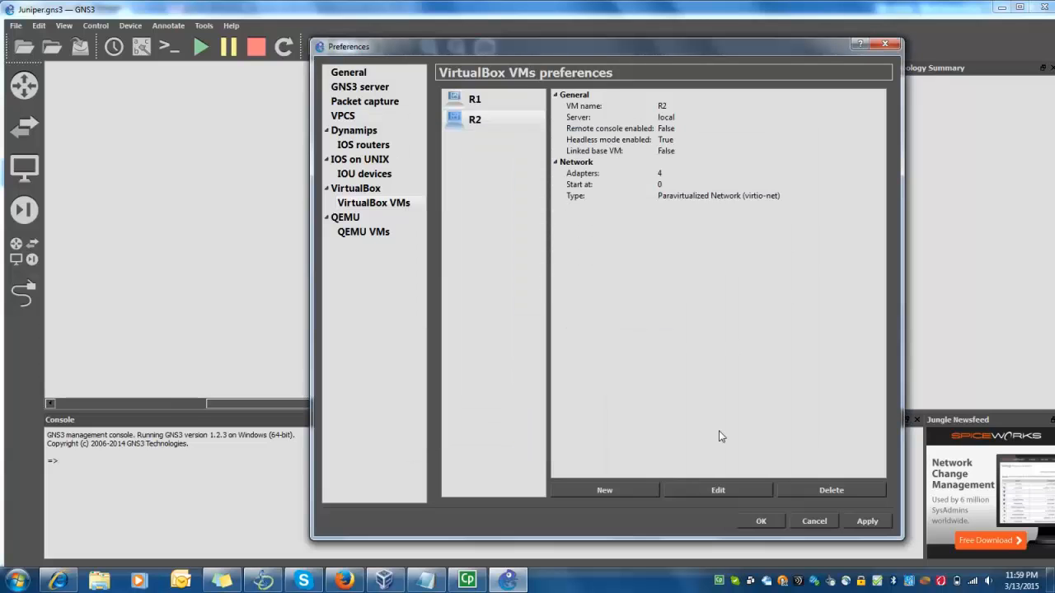
# Add the R3 virtual machine to GNS3 as a new VirtualBox VM
pyautogui.click(635, 490)
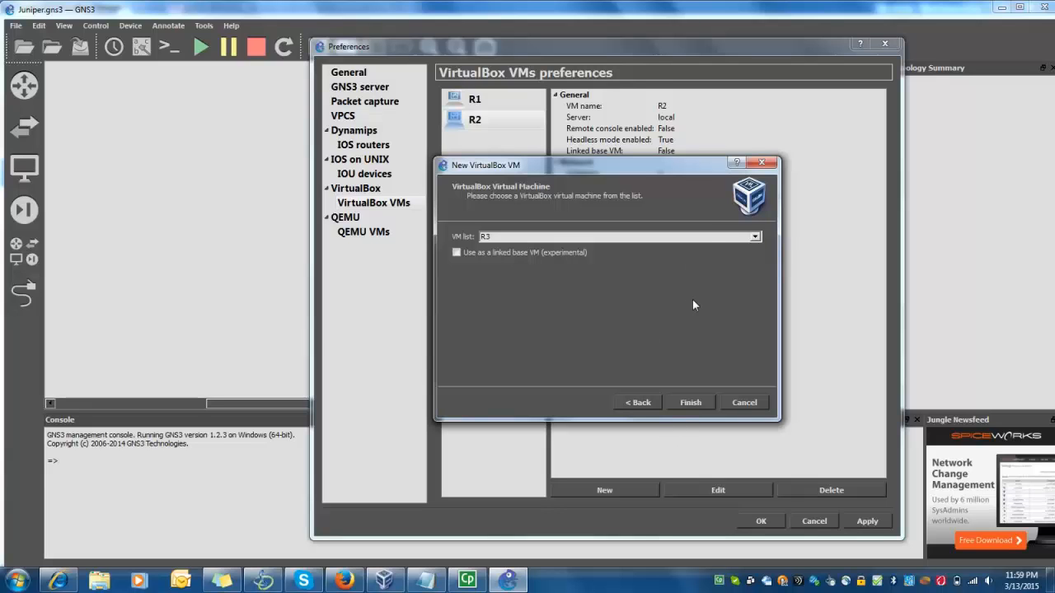
pyautogui.click(711, 236)
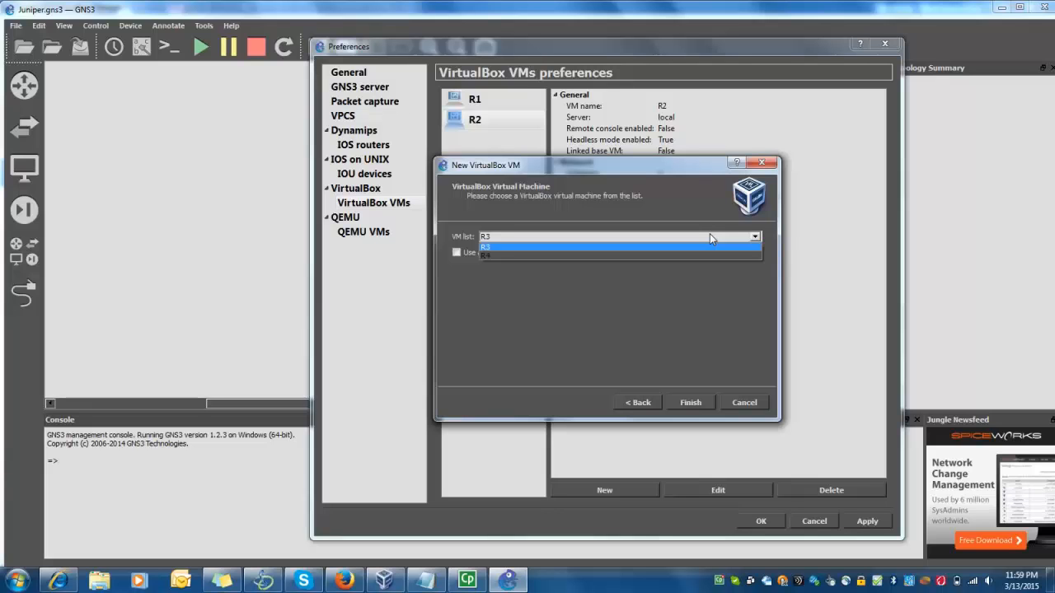
pyautogui.click(711, 237)
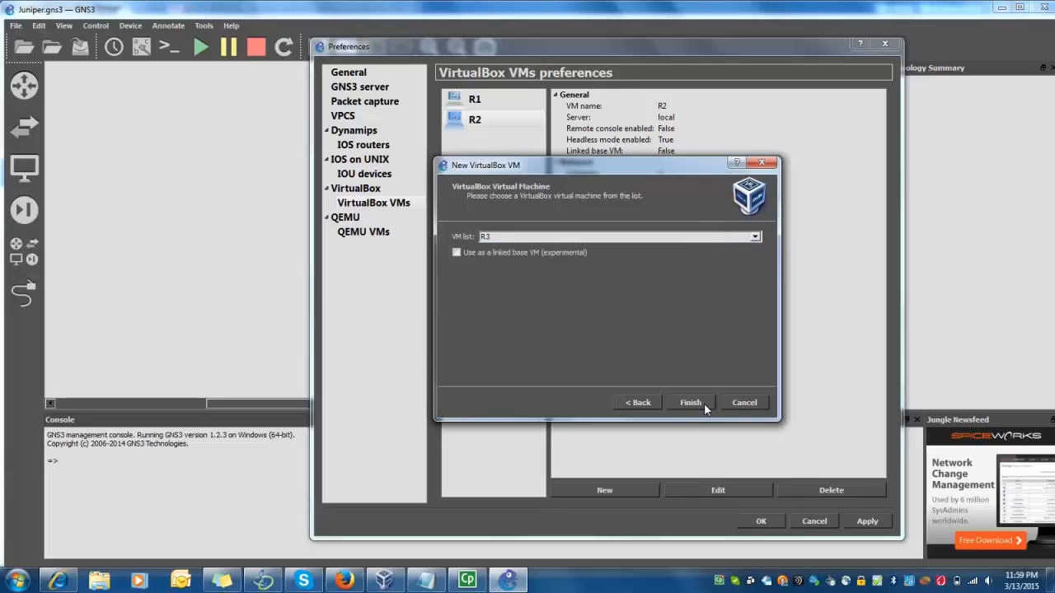
pyautogui.click(703, 404)
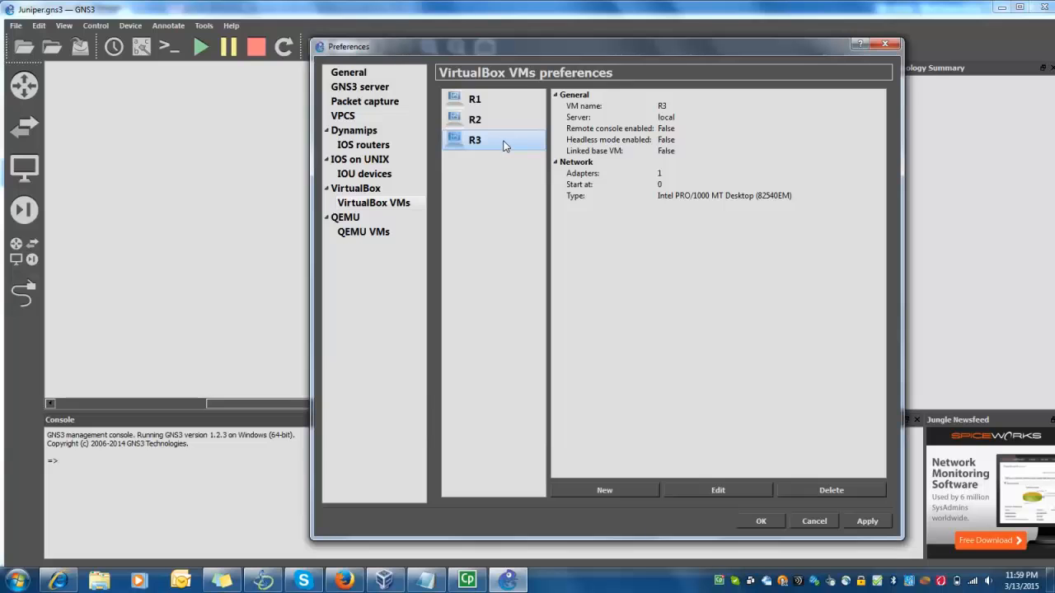
# Set R3 to start headless with 4 Paravirtualized Network (virtio-net) adapters
pyautogui.click(715, 491)
pyautogui.click(439, 222)
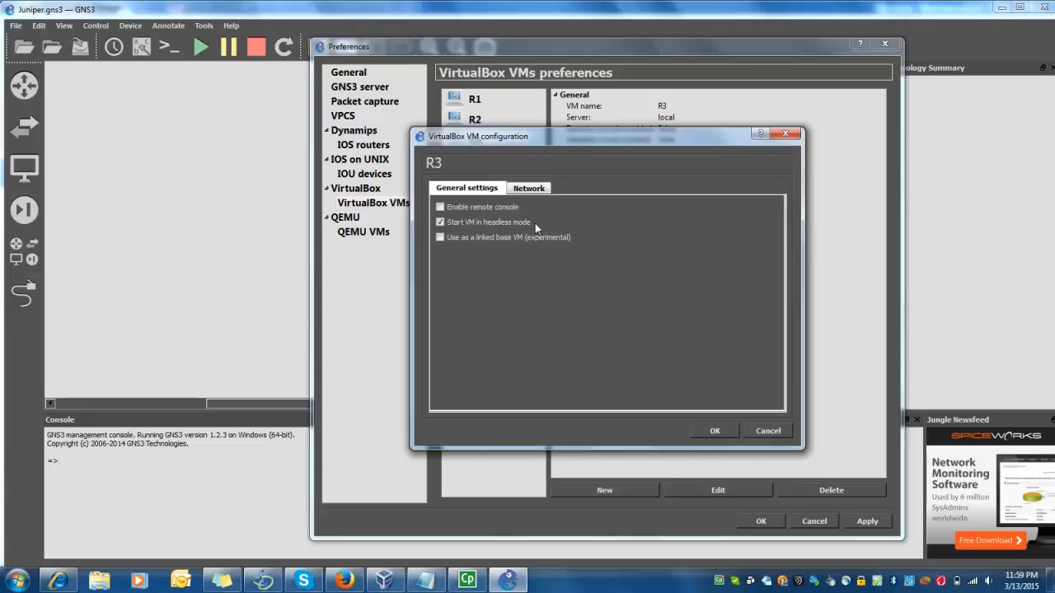
pyautogui.click(531, 189)
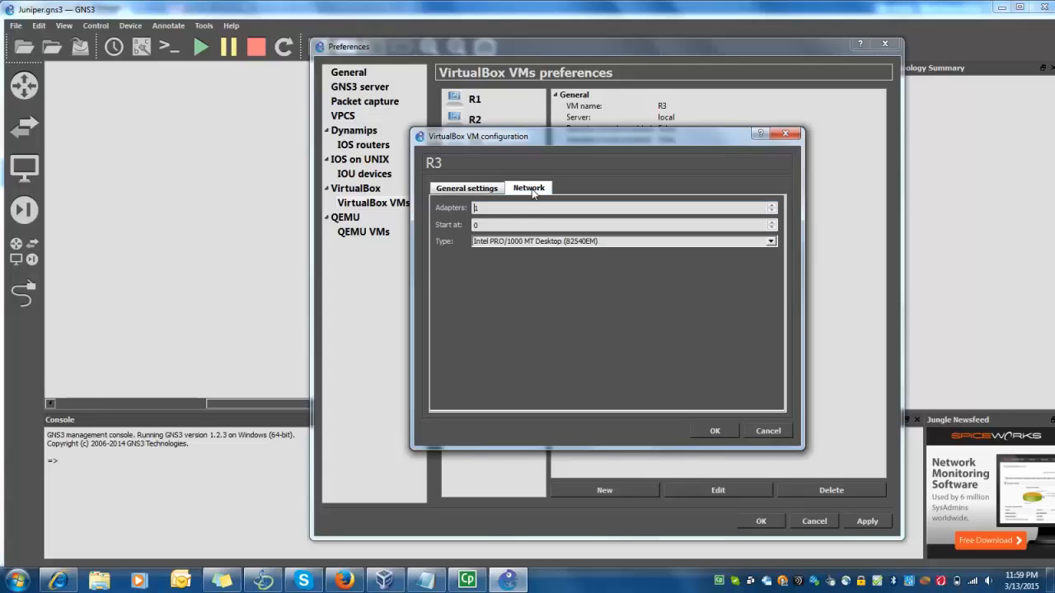
pyautogui.press('BackSpace')
pyautogui.write('4')
pyautogui.click(575, 241)
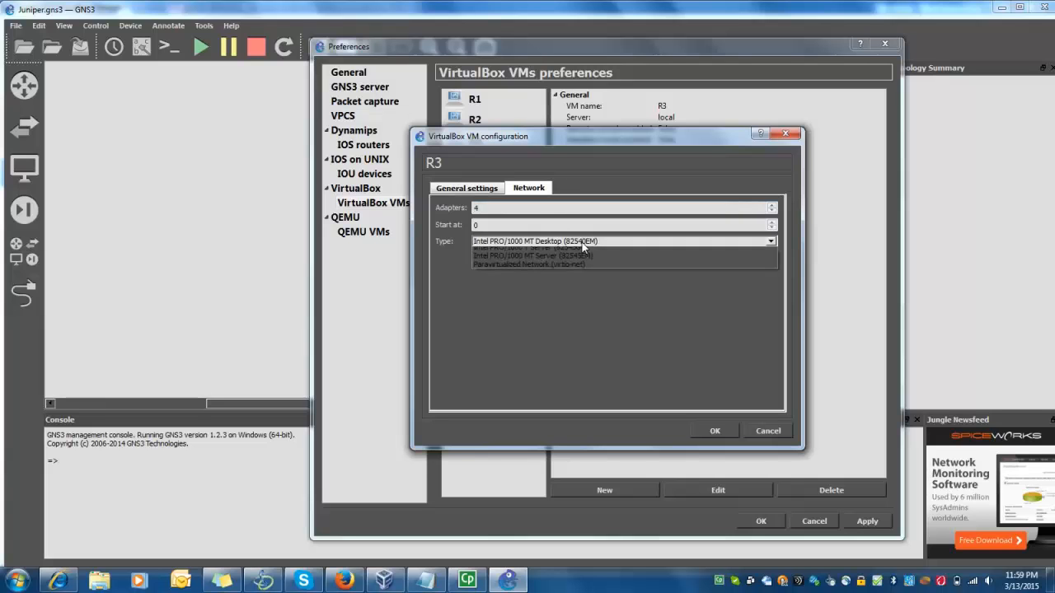
pyautogui.click(581, 294)
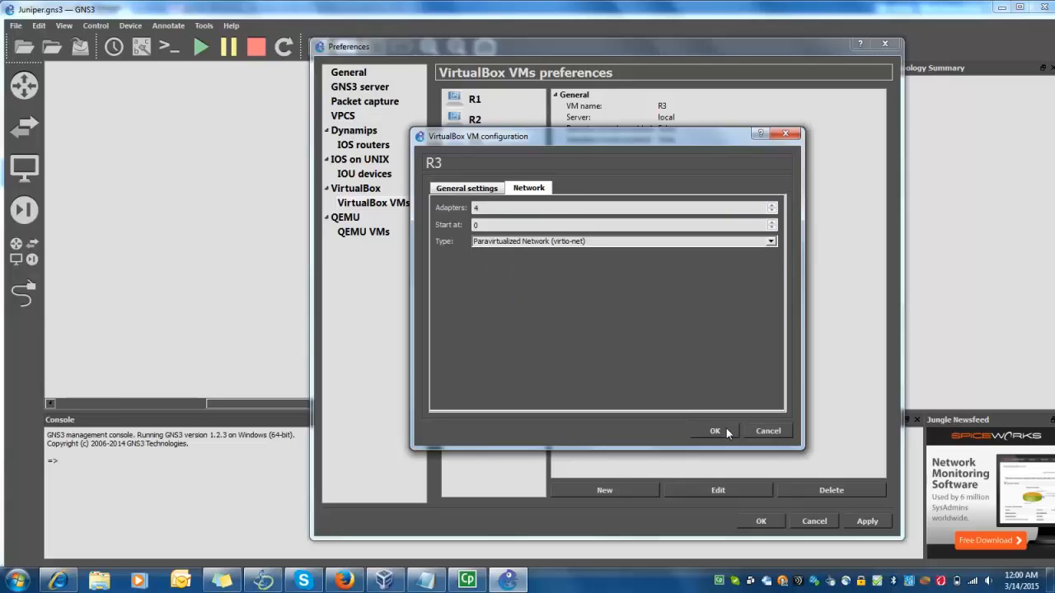
pyautogui.click(725, 429)
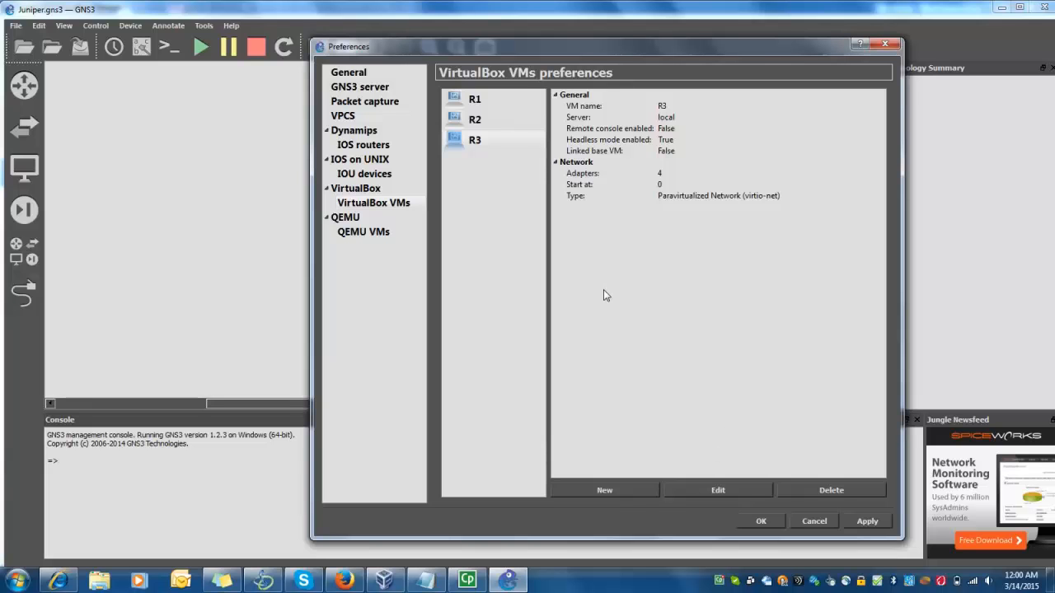
pyautogui.click(633, 488)
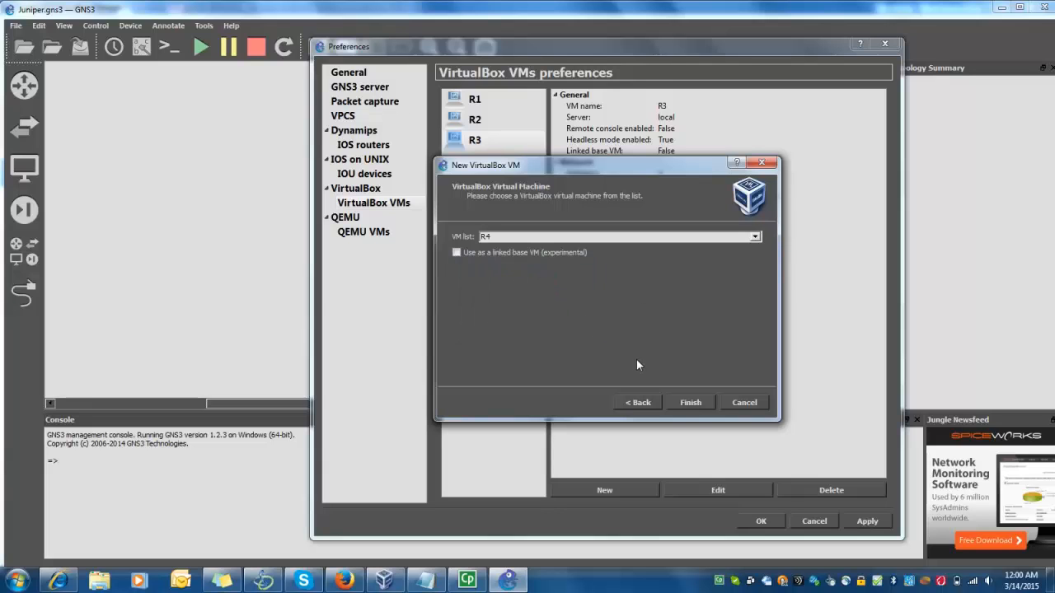
# Add R4 as a headless VM with 4 virtio-net adapters, then apply and close Preferences
pyautogui.click(690, 402)
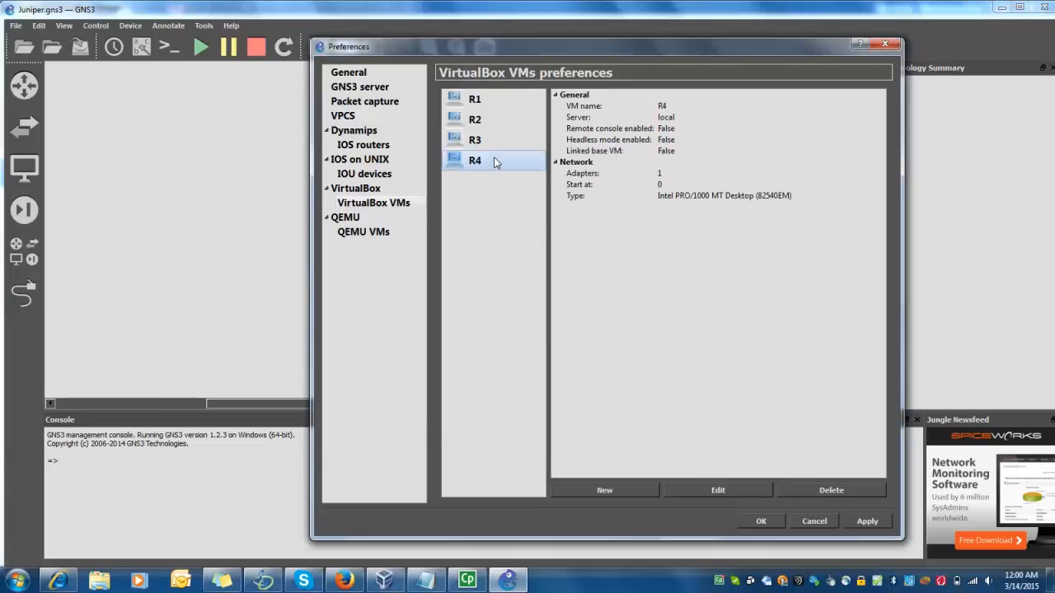
pyautogui.click(717, 490)
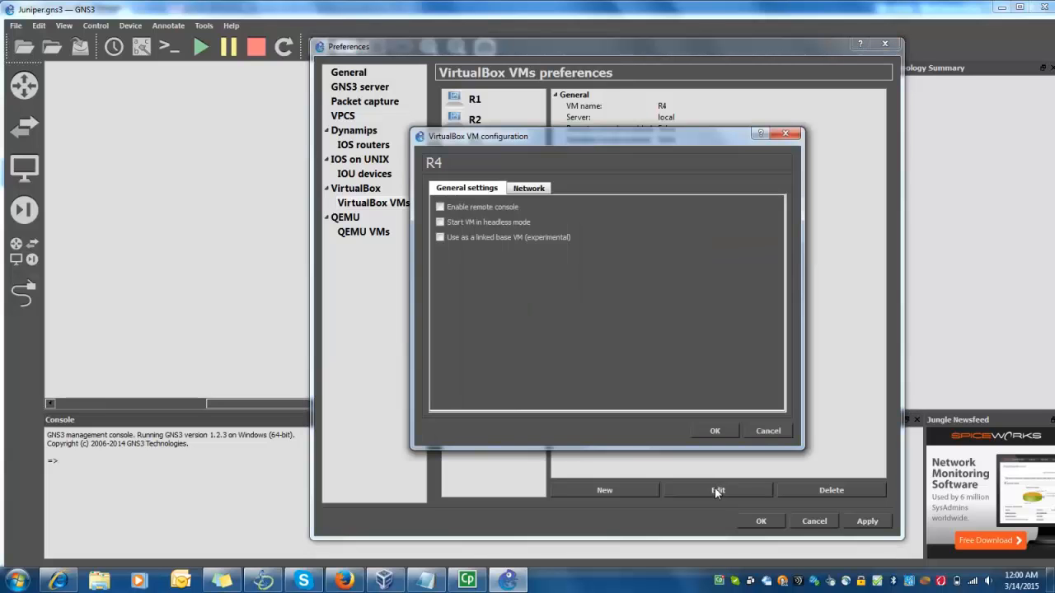
pyautogui.click(440, 222)
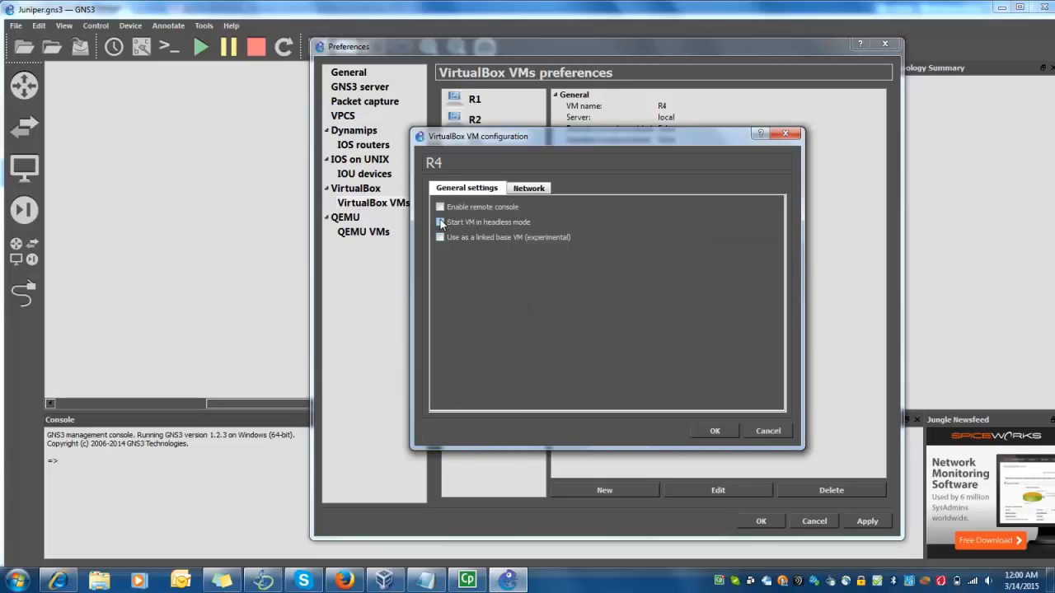
pyautogui.click(536, 188)
pyautogui.click(503, 208)
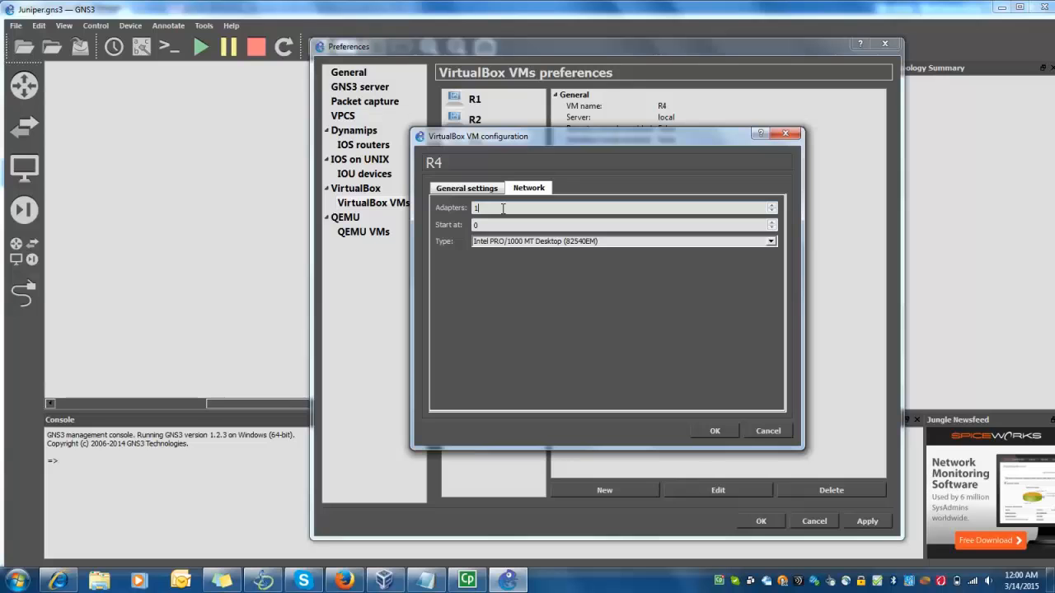
pyautogui.write('4')
pyautogui.click(564, 242)
pyautogui.click(569, 292)
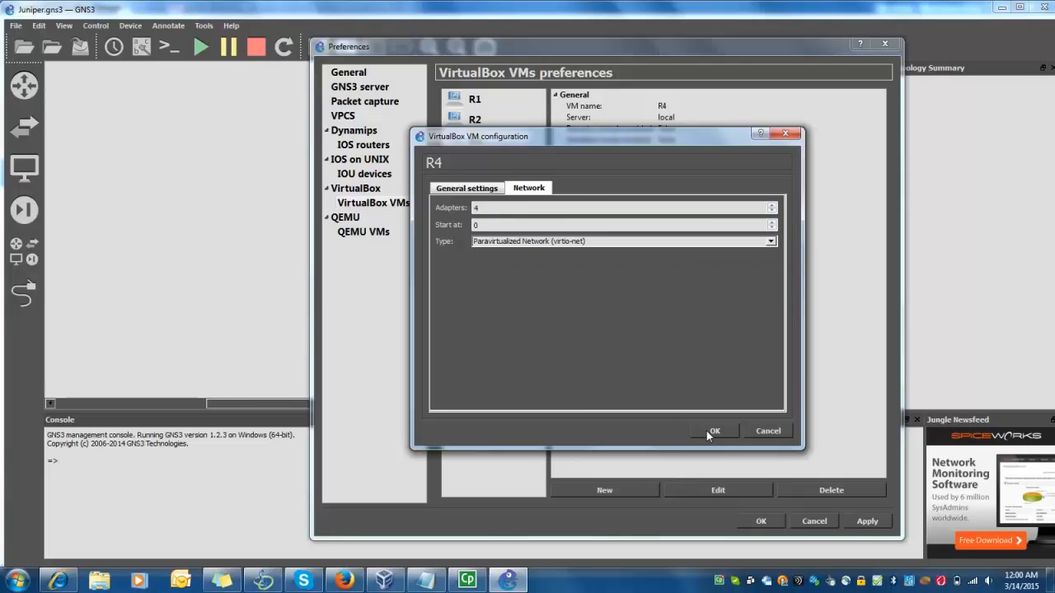
pyautogui.click(706, 429)
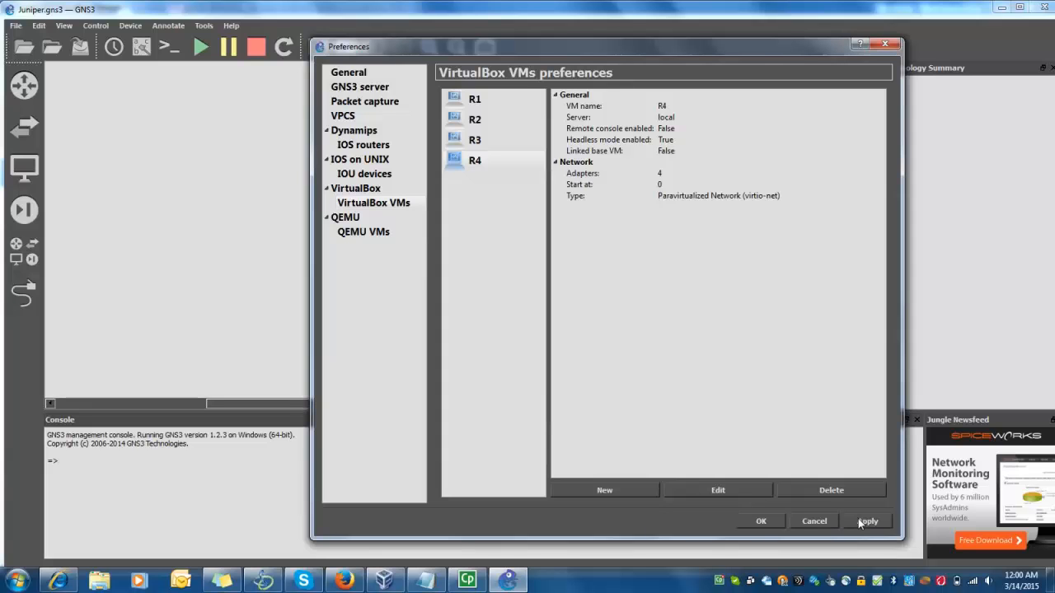
pyautogui.click(761, 521)
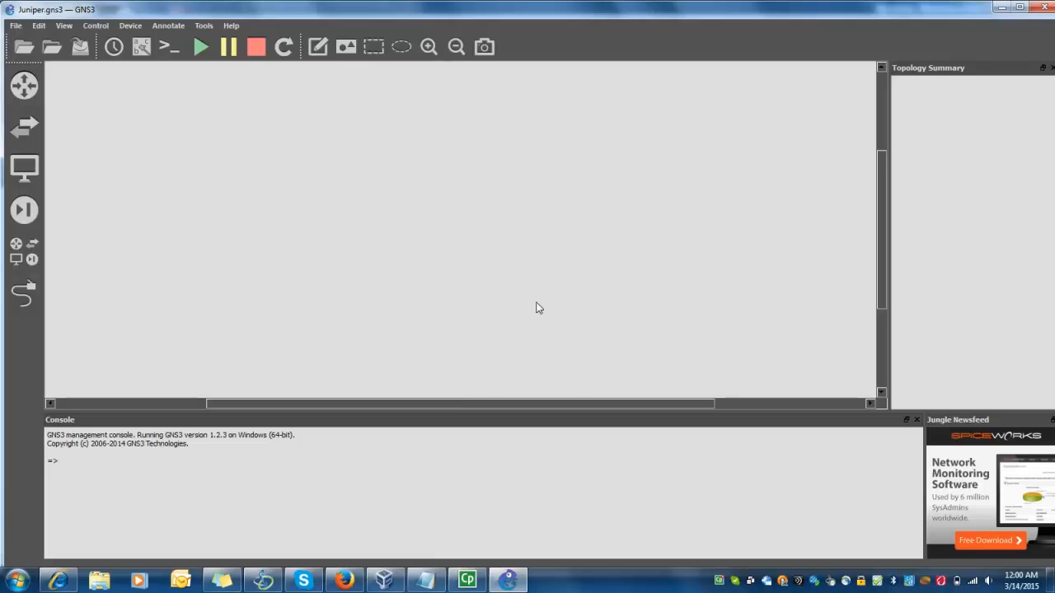
# Maximize GNS3 and drag routers R1, R2, R3 and R4 from End Devices onto the canvas
pyautogui.doubleClick(576, 13)
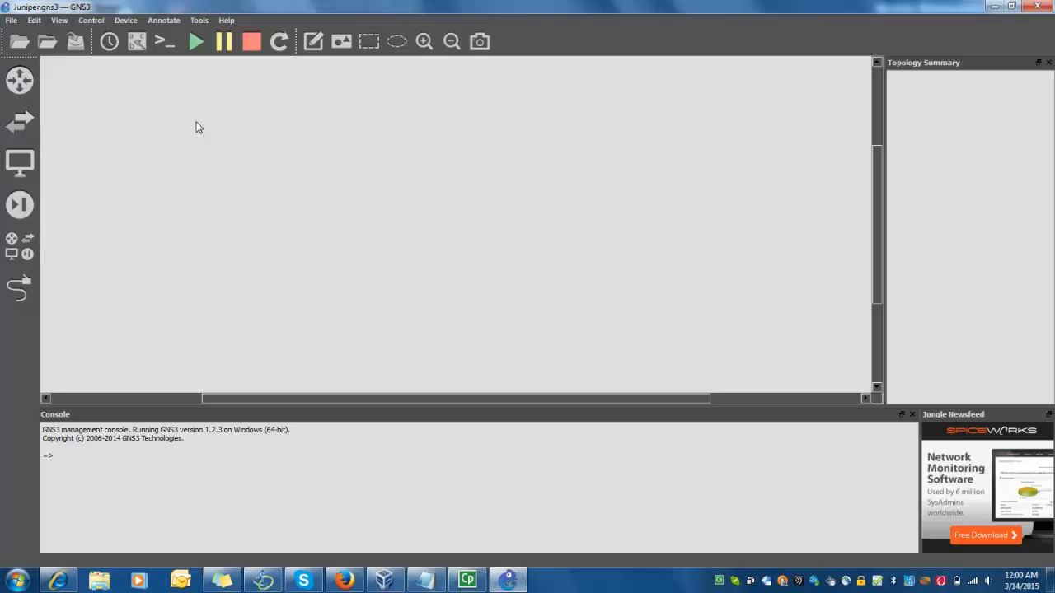
pyautogui.click(30, 163)
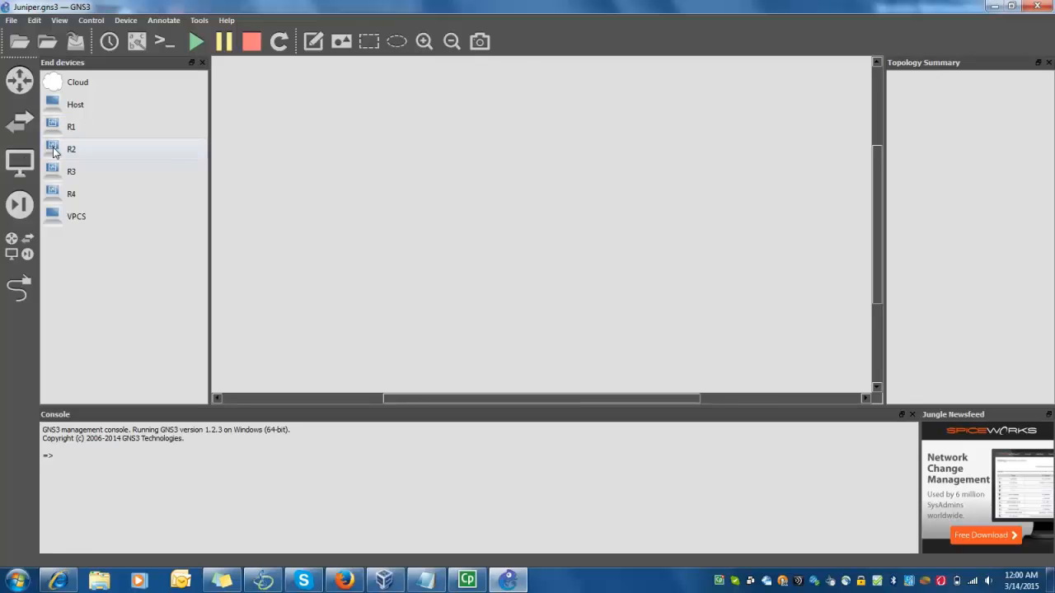
pyautogui.moveTo(53, 130); pyautogui.dragTo(332, 171)
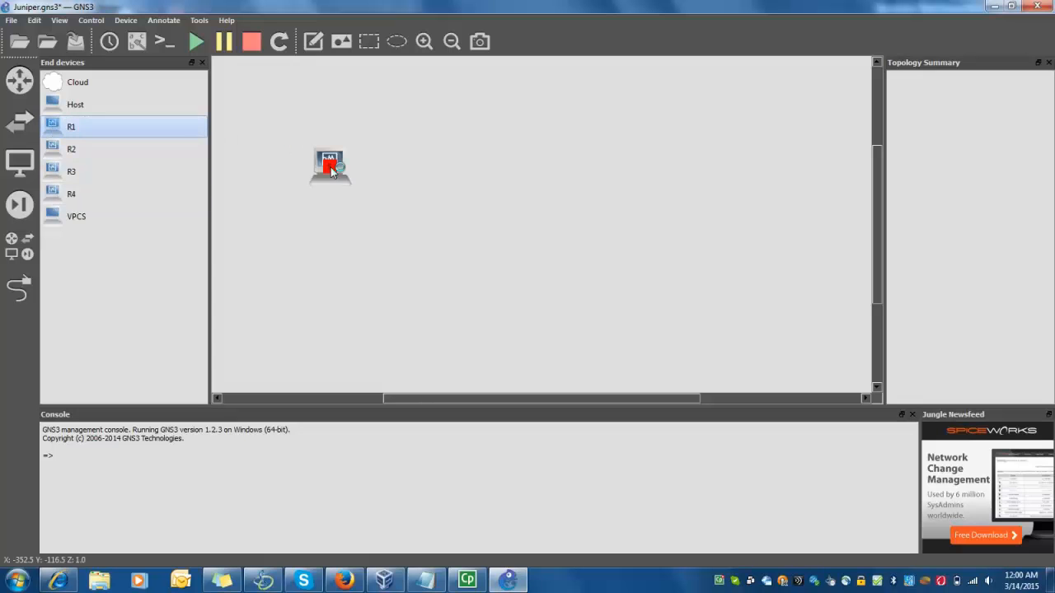
pyautogui.moveTo(70, 149); pyautogui.dragTo(500, 180)
pyautogui.moveTo(69, 174); pyautogui.dragTo(367, 310)
pyautogui.click(69, 194)
pyautogui.moveTo(68, 195); pyautogui.dragTo(528, 274)
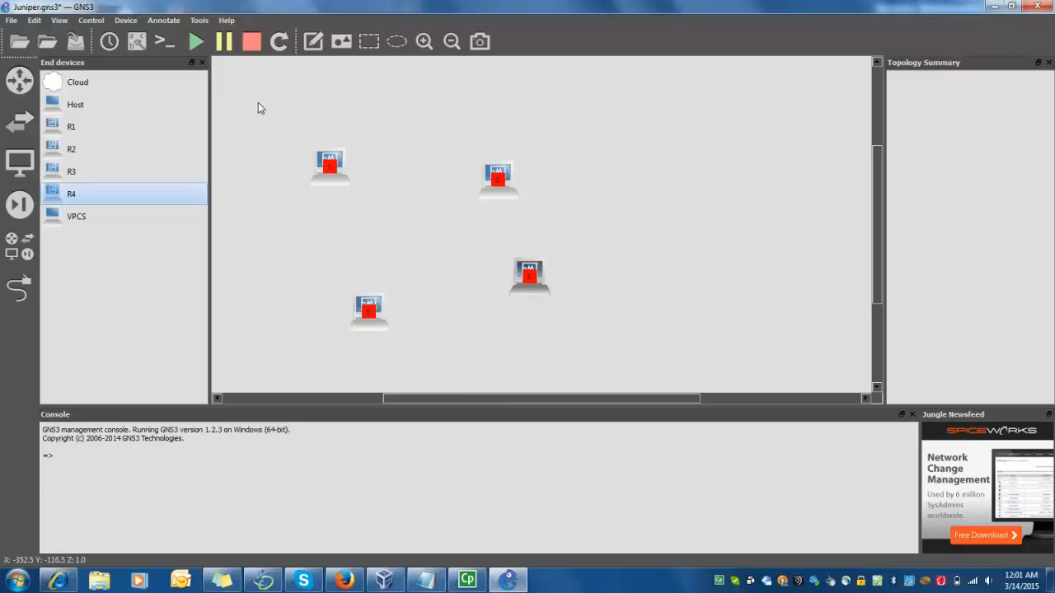
# Arrange the four routers into a two-by-two grid, with R3 under R1 and R4 under R2
pyautogui.click(202, 64)
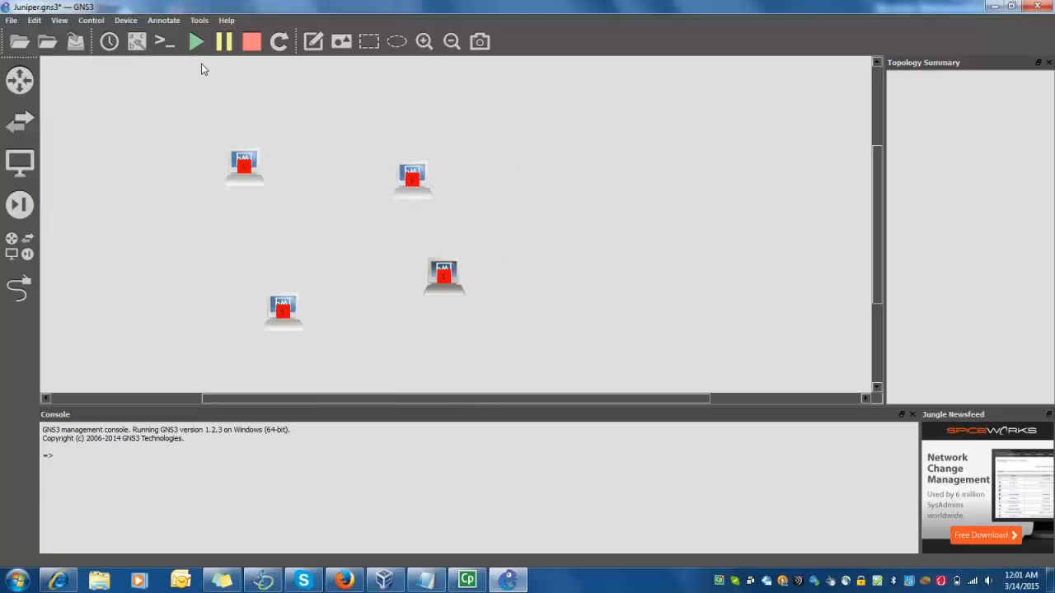
pyautogui.moveTo(284, 309); pyautogui.dragTo(259, 258)
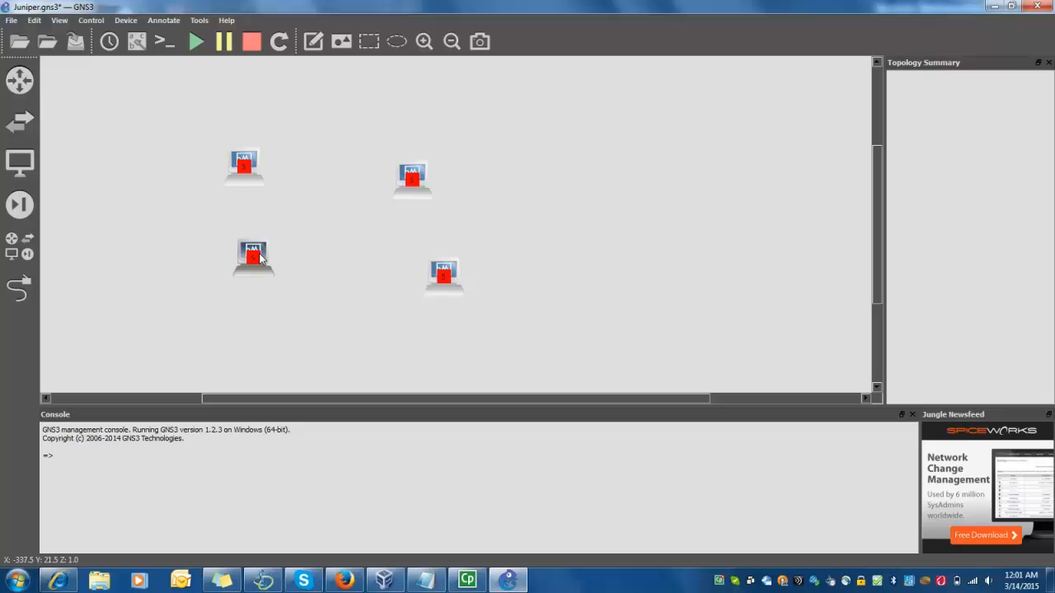
pyautogui.moveTo(405, 190); pyautogui.dragTo(386, 177)
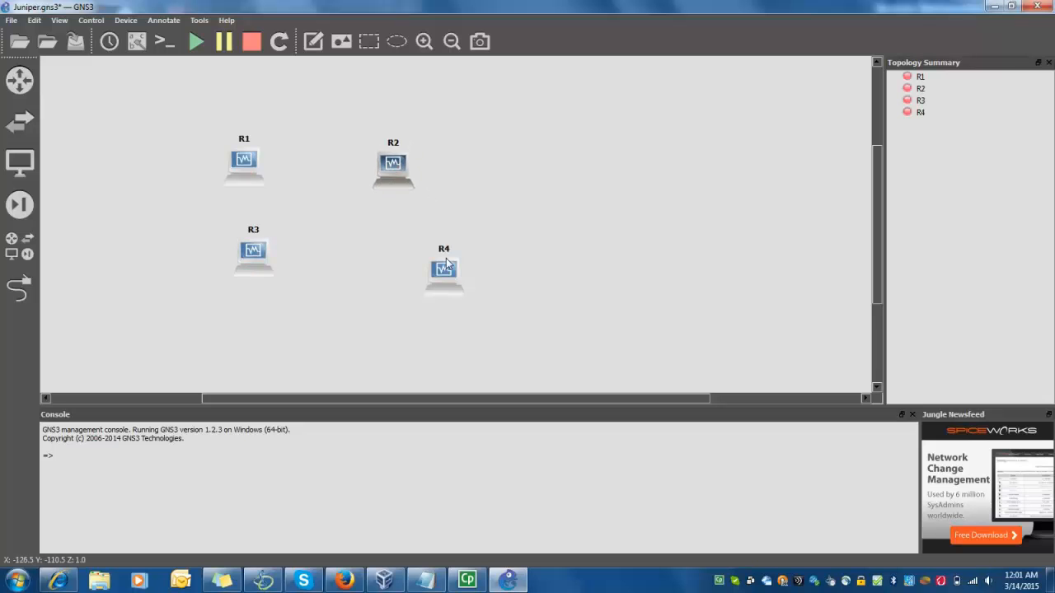
pyautogui.moveTo(454, 280); pyautogui.dragTo(407, 253)
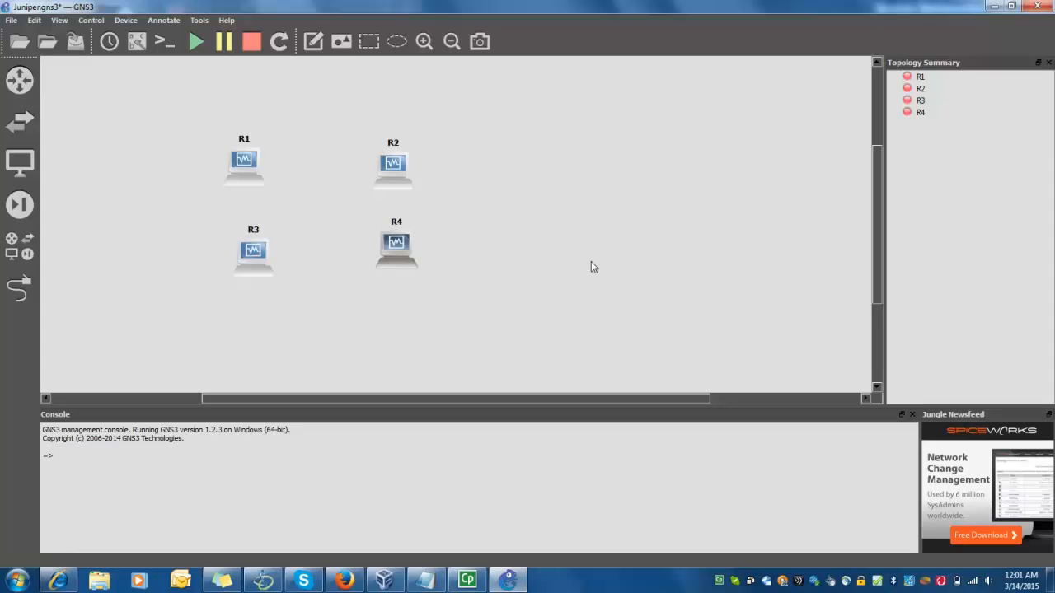
pyautogui.click(243, 174)
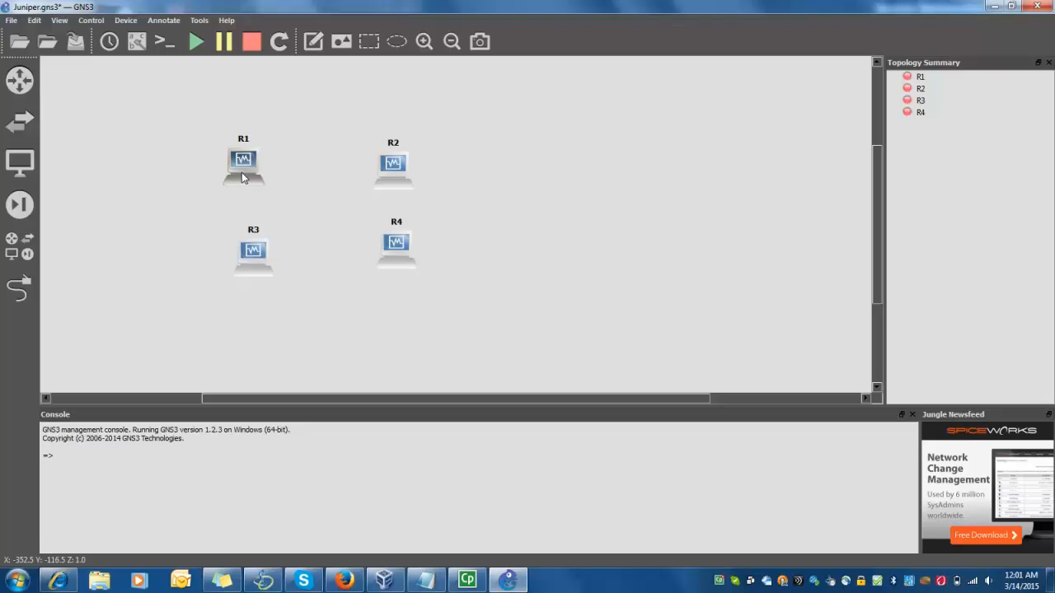
# Change R1's symbol to the router icon
pyautogui.rightClick(243, 175)
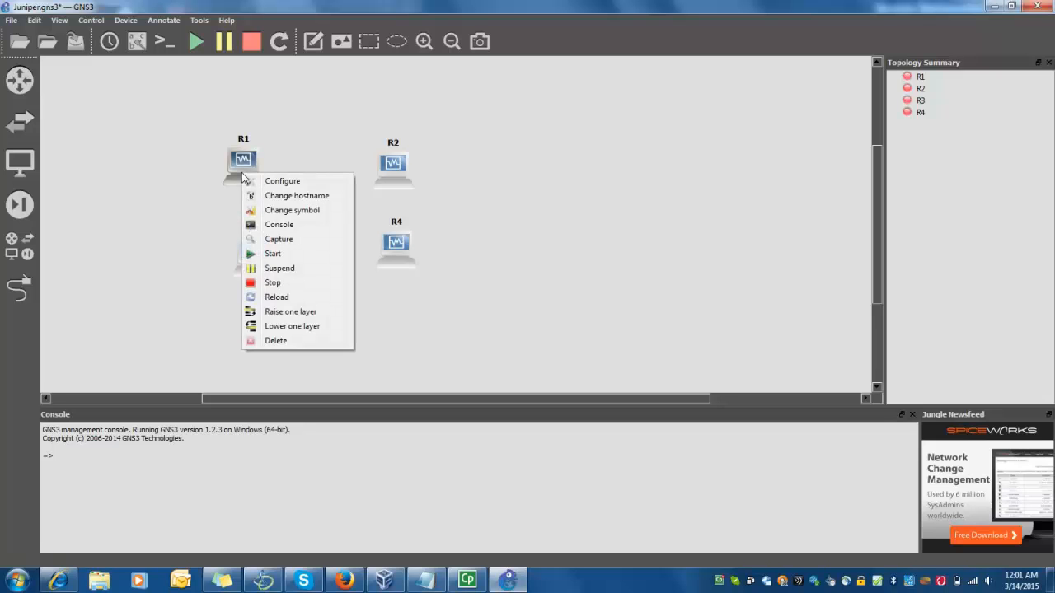
pyautogui.click(272, 211)
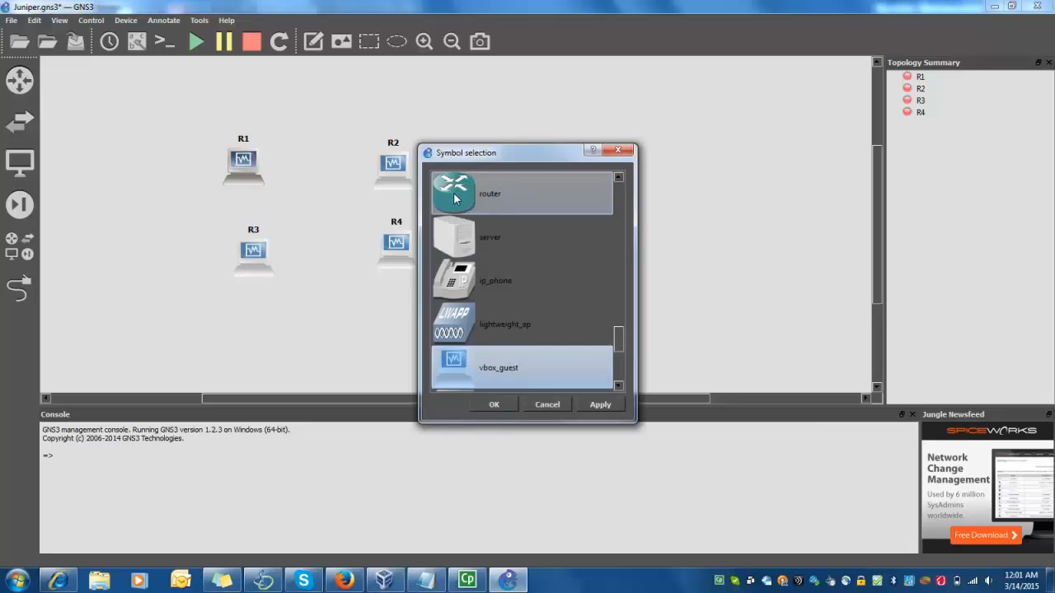
pyautogui.click(625, 153)
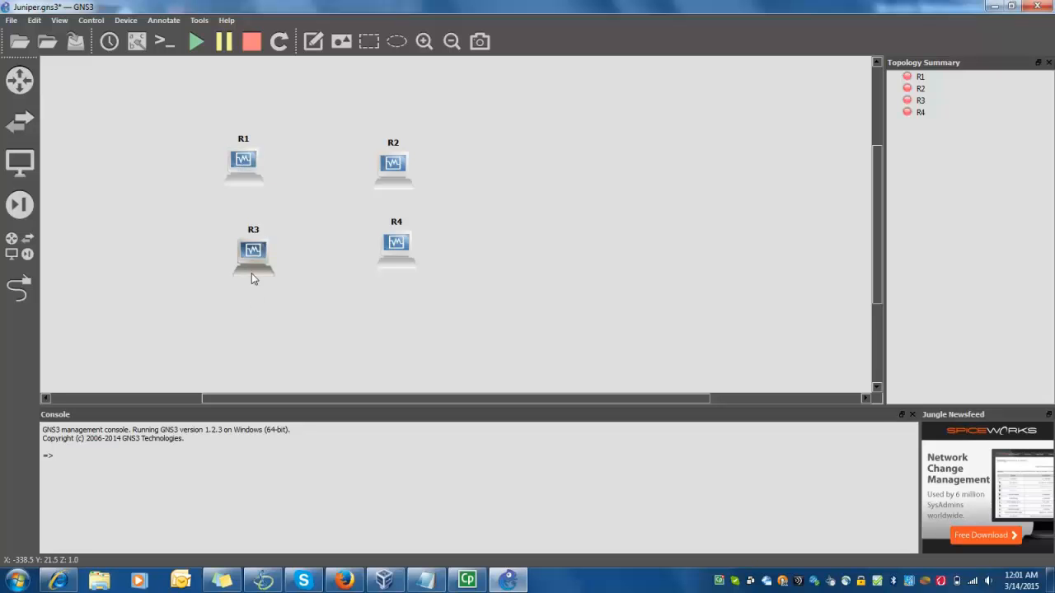
pyautogui.rightClick(246, 179)
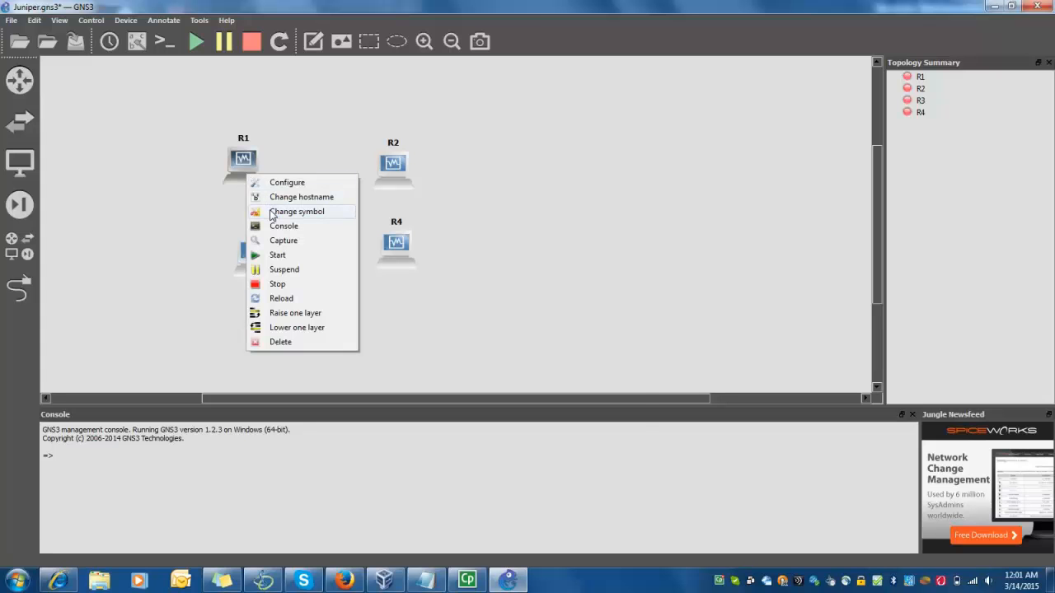
pyautogui.click(272, 213)
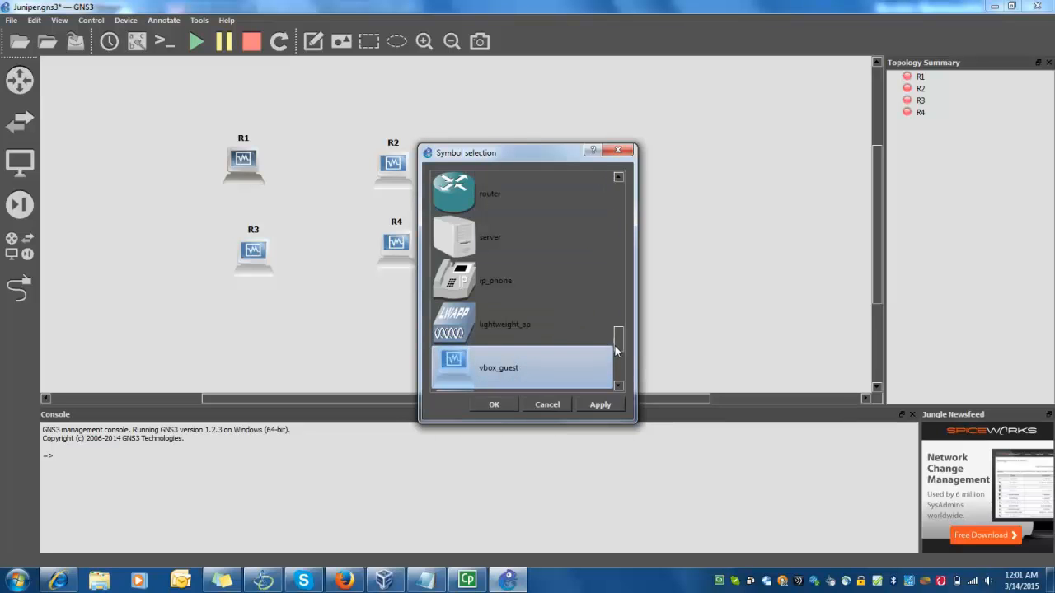
pyautogui.scroll(3, 623, 348)
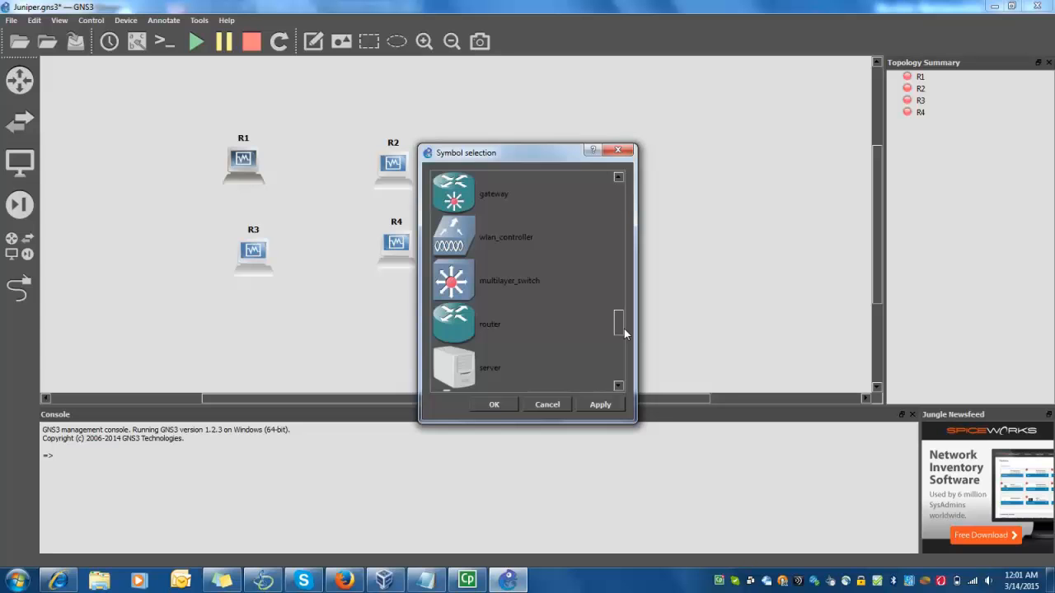
pyautogui.click(514, 332)
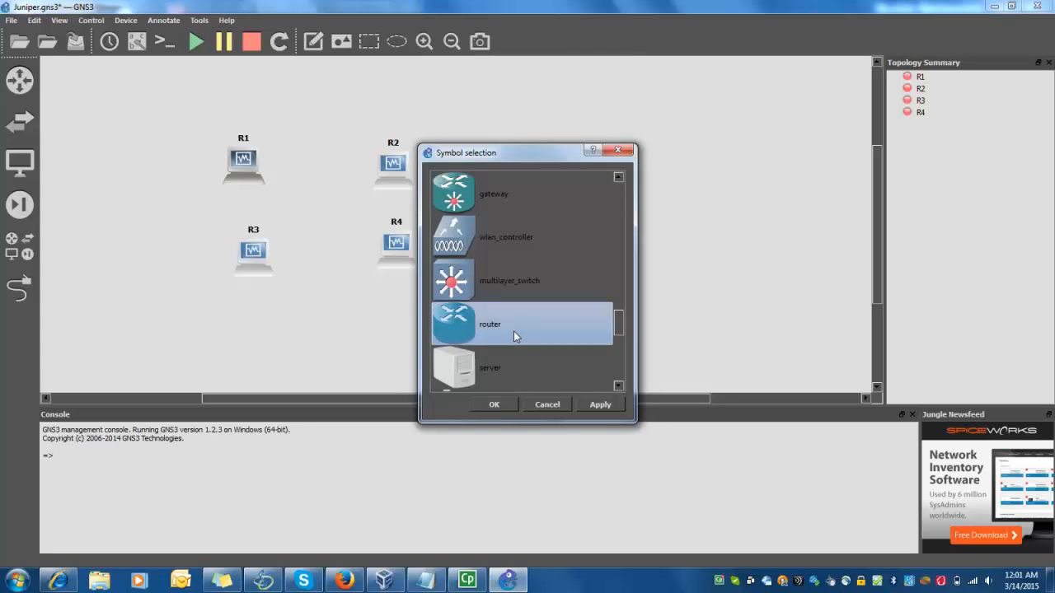
pyautogui.click(599, 405)
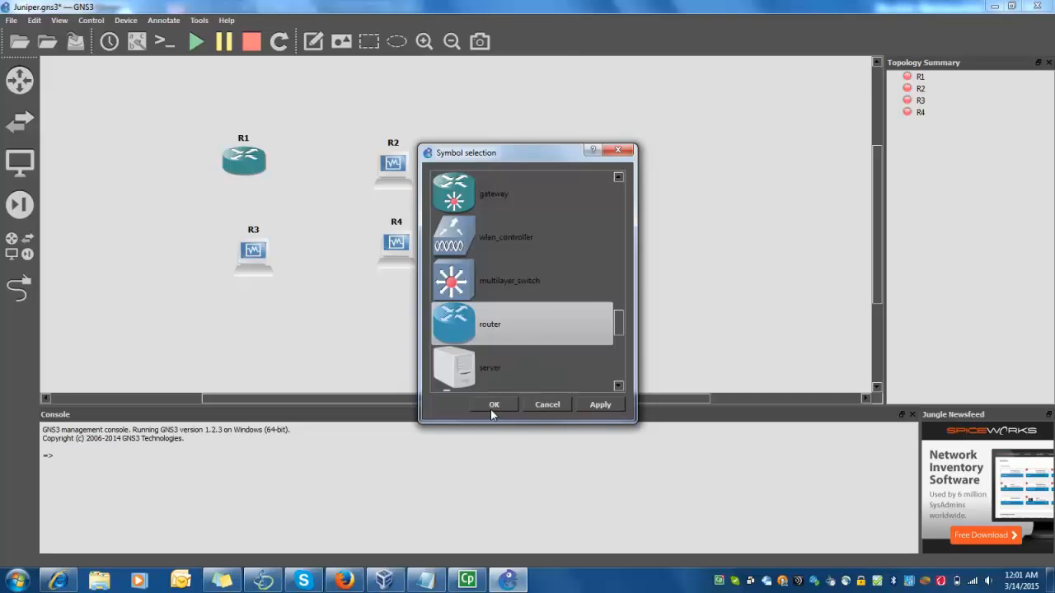
pyautogui.click(494, 405)
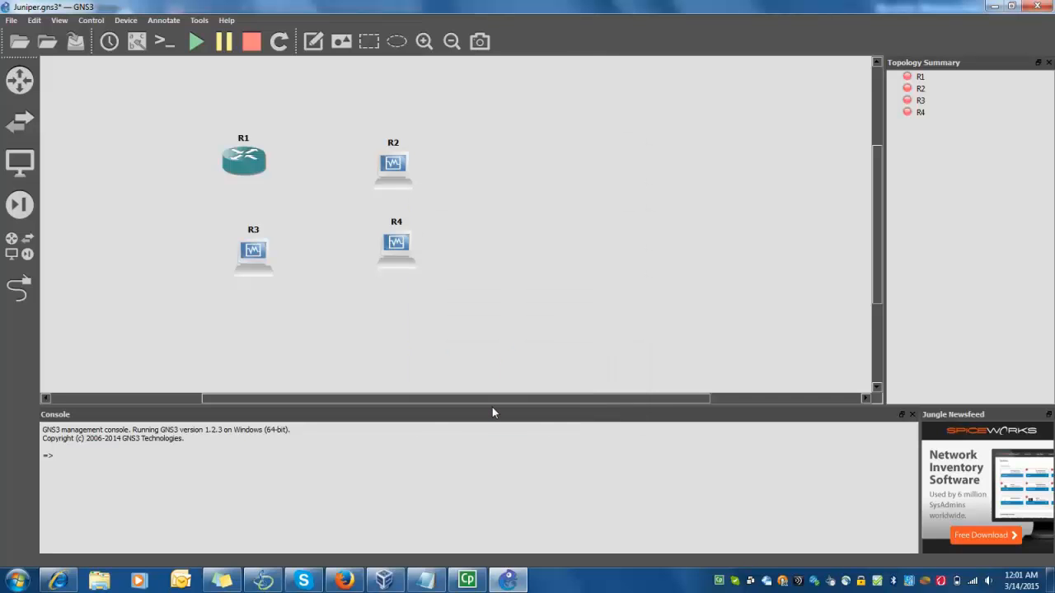
# Give R2 and R3 the router symbol
pyautogui.rightClick(395, 184)
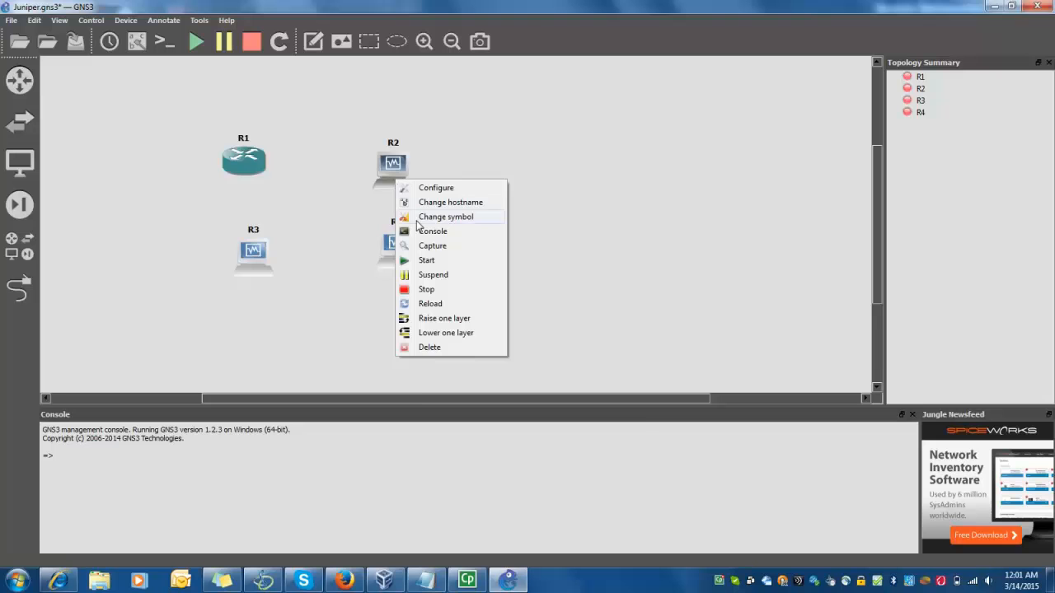
pyautogui.click(417, 219)
pyautogui.click(462, 195)
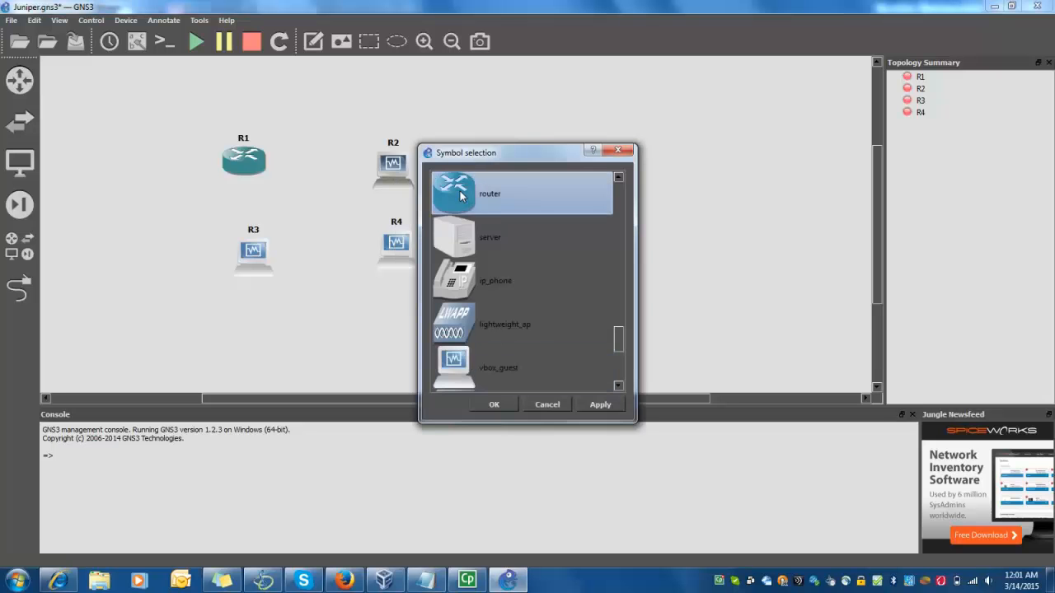
pyautogui.click(589, 403)
pyautogui.click(504, 404)
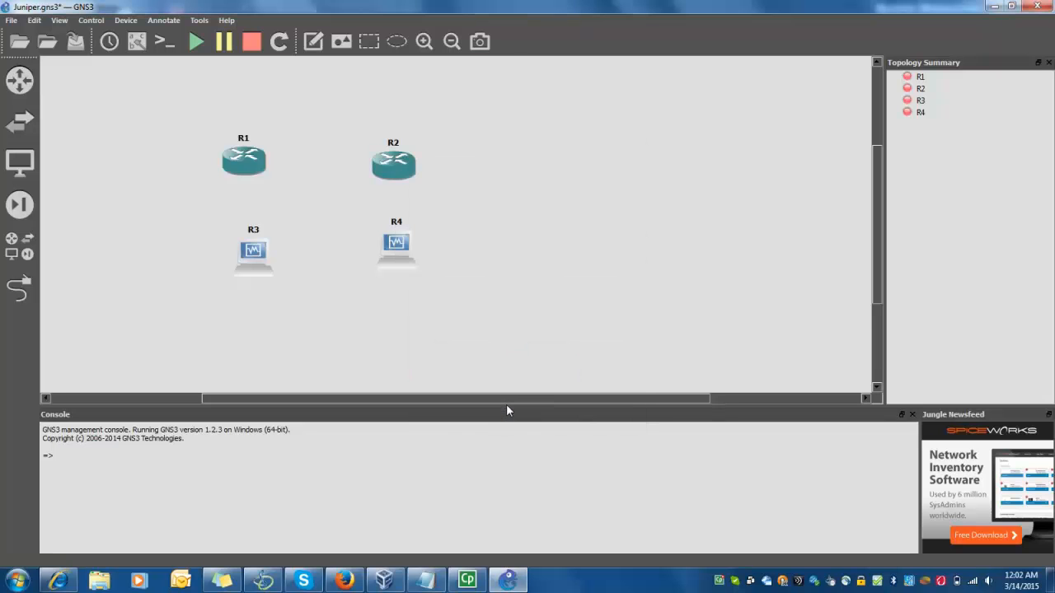
pyautogui.rightClick(263, 270)
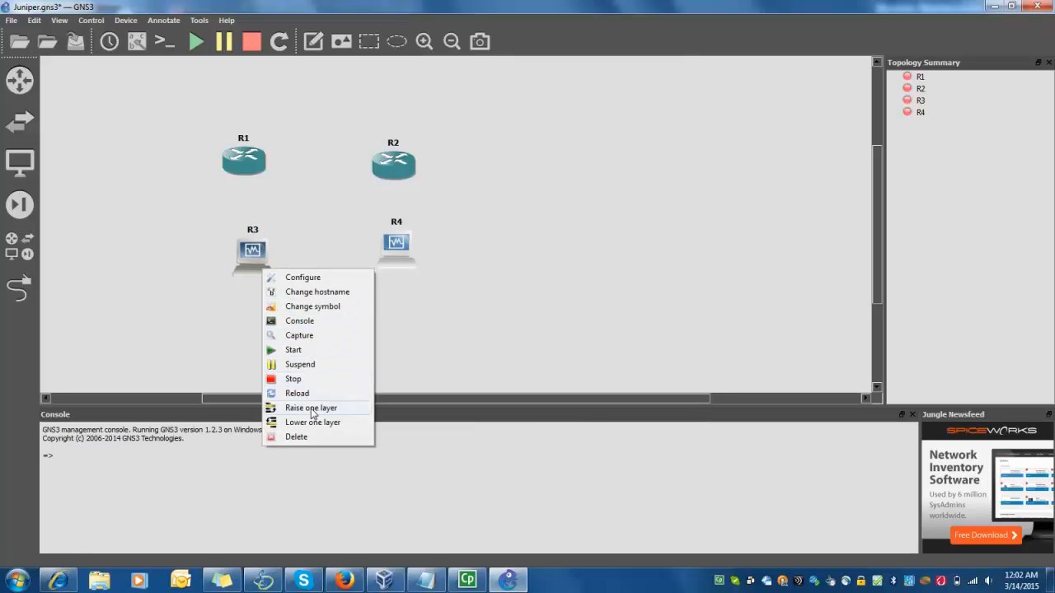
pyautogui.click(298, 305)
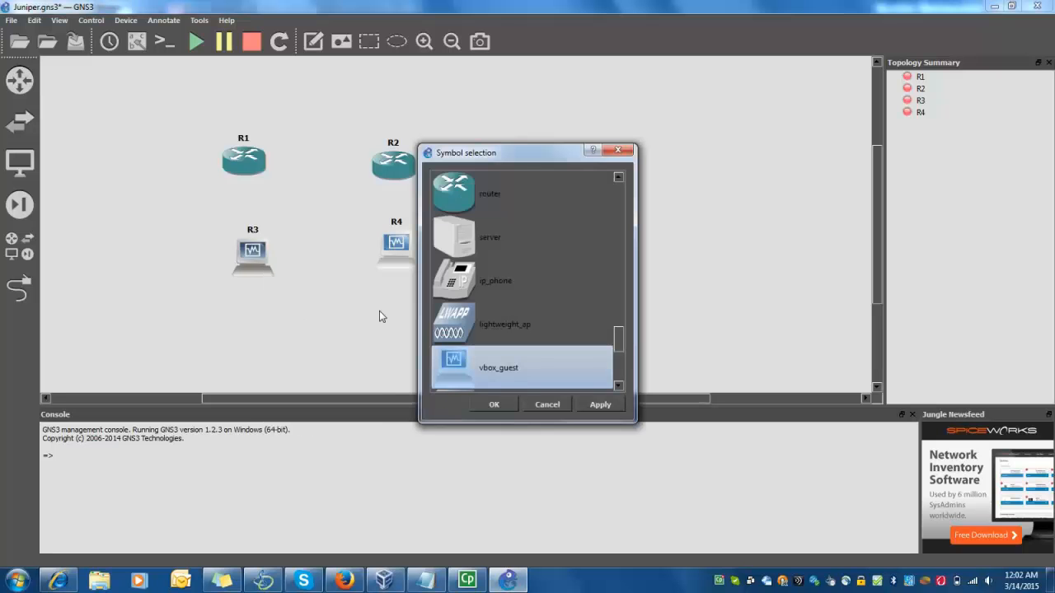
pyautogui.click(484, 206)
pyautogui.click(608, 406)
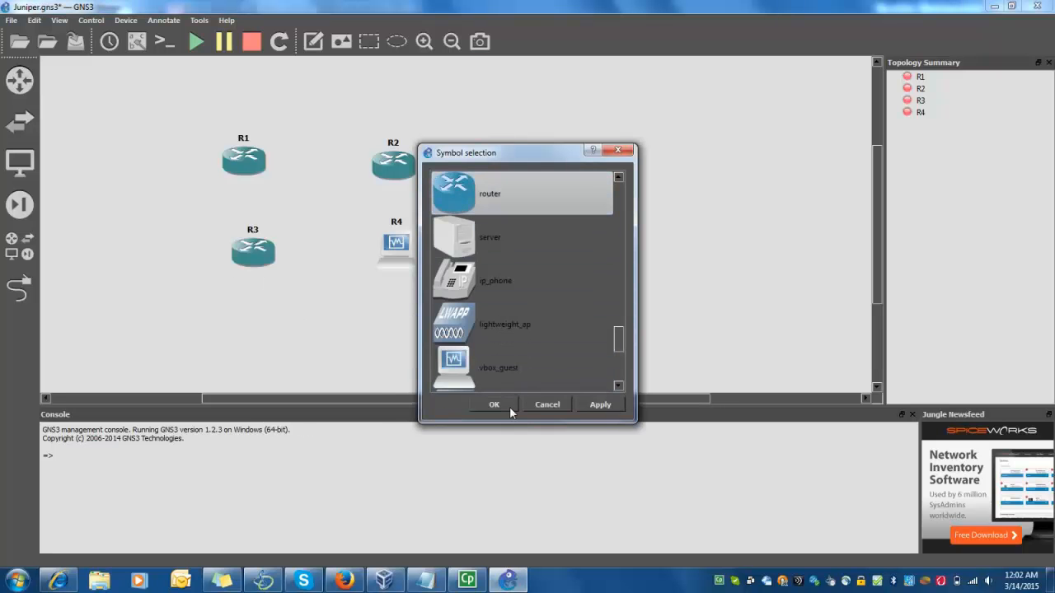
pyautogui.click(508, 404)
# Give R4 the router symbol as well
pyautogui.rightClick(409, 258)
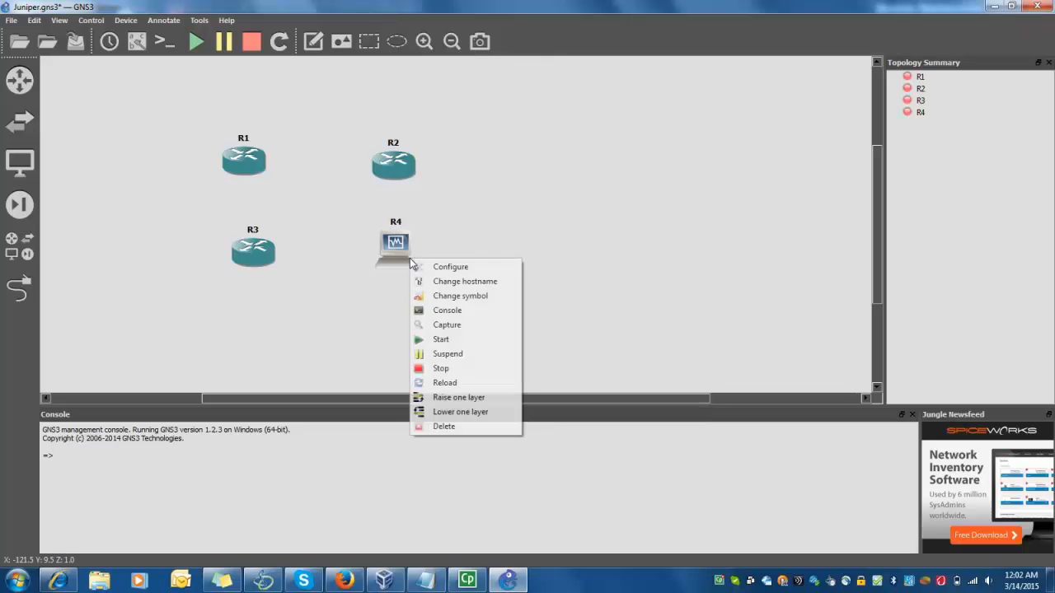
pyautogui.click(463, 303)
pyautogui.scroll(1, 463, 233)
pyautogui.click(463, 194)
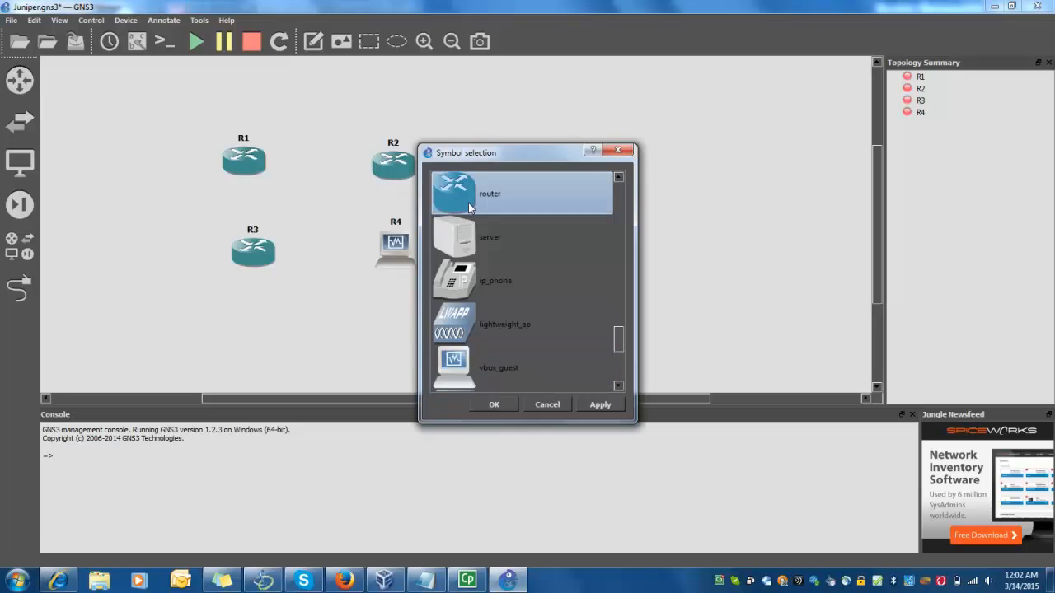
pyautogui.click(600, 404)
pyautogui.click(494, 405)
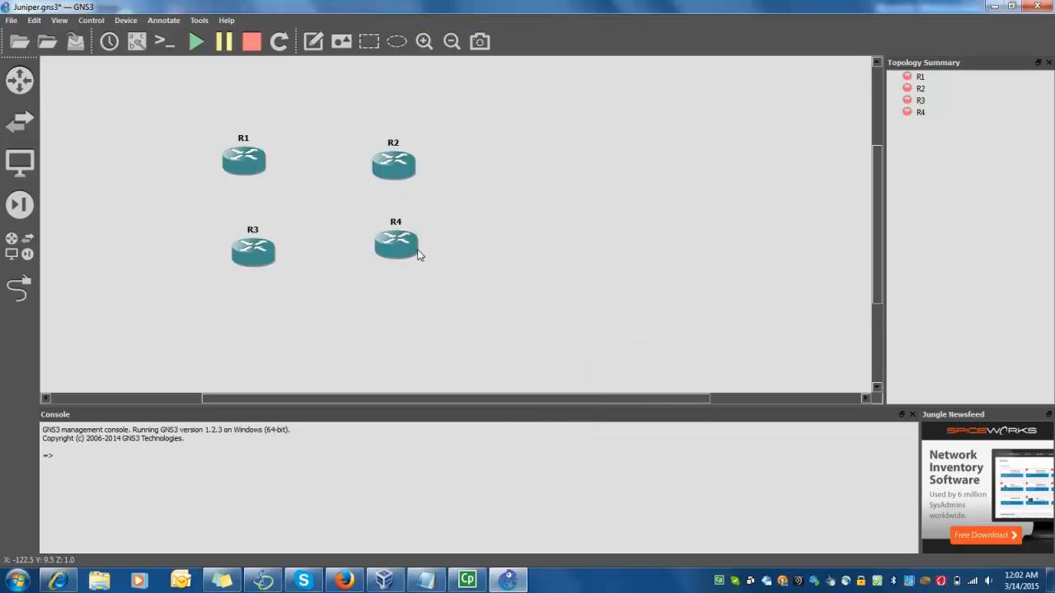
# Reposition R2 and R4 so R1, R2 and R3 form a triangle with R4 off to the right
pyautogui.moveTo(416, 246); pyautogui.dragTo(527, 213)
pyautogui.moveTo(398, 182)
pyautogui.mouseDown()
pyautogui.moveTo(341, 262)
pyautogui.moveTo(269, 262)
pyautogui.moveTo(432, 251)
pyautogui.moveTo(403, 168)
pyautogui.mouseUp()
pyautogui.moveTo(518, 214)
pyautogui.mouseDown()
pyautogui.moveTo(516, 198)
pyautogui.moveTo(520, 211)
pyautogui.mouseUp()
pyautogui.click(499, 248)
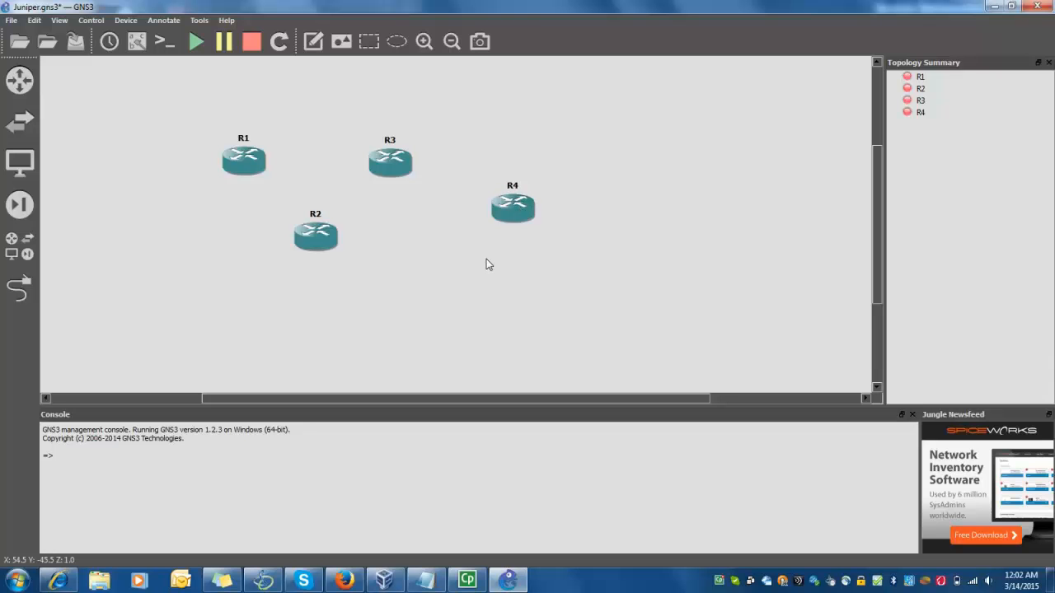
# Draw an ellipse over R1 and R2, replacing a misplaced first attempt
pyautogui.click(397, 43)
pyautogui.click(367, 267)
pyautogui.moveTo(445, 318); pyautogui.dragTo(276, 169)
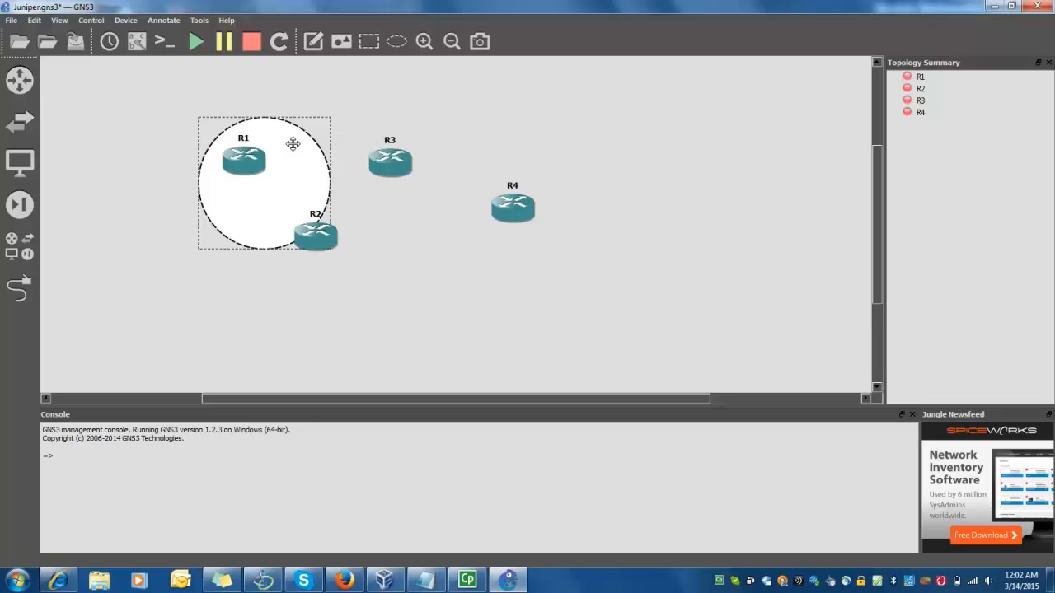
pyautogui.press('Delete')
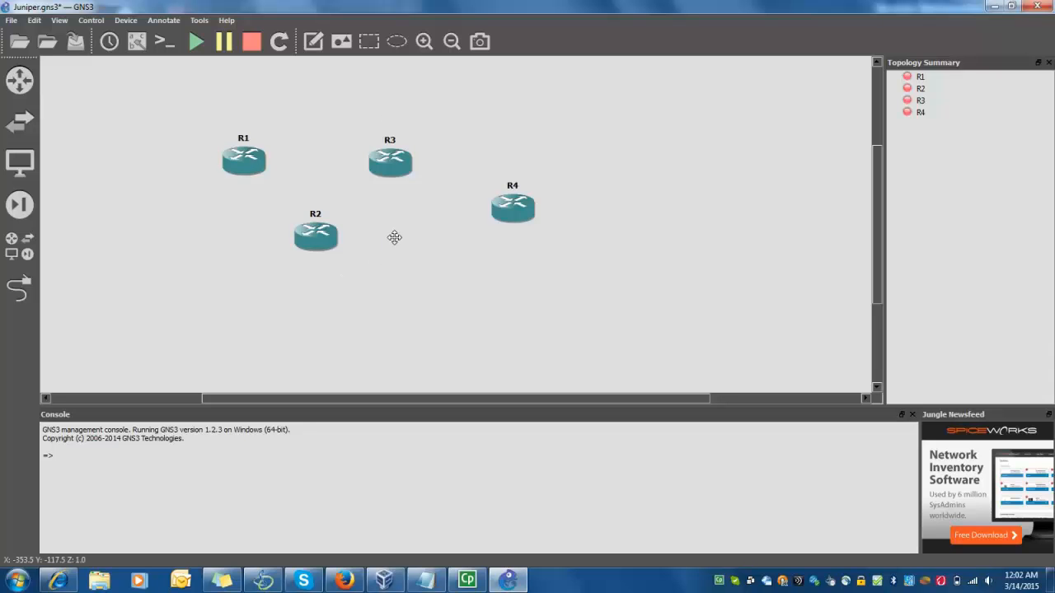
pyautogui.click(398, 43)
pyautogui.click(384, 278)
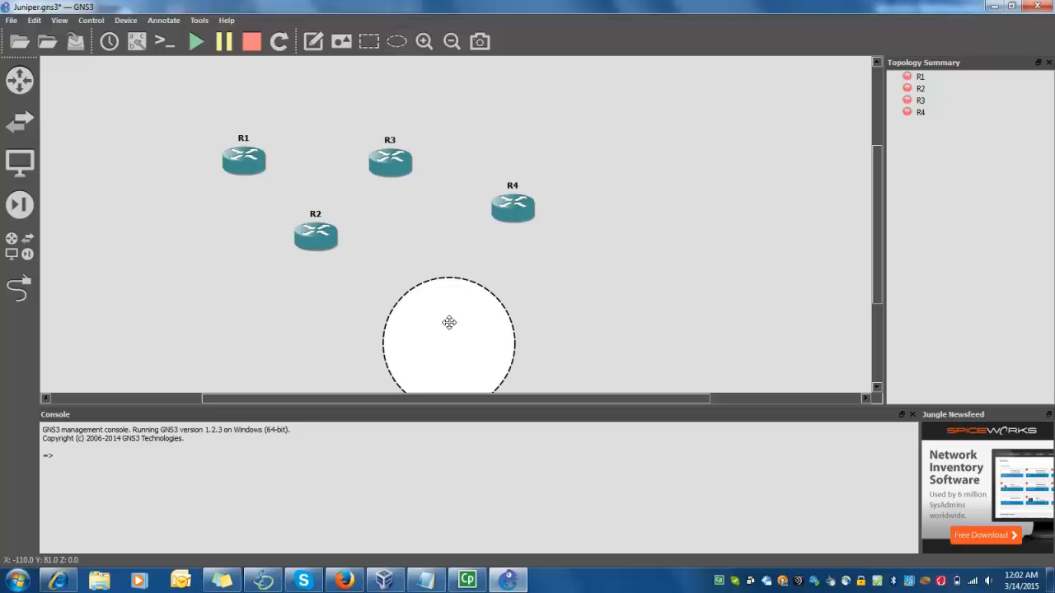
pyautogui.moveTo(448, 321); pyautogui.dragTo(272, 149)
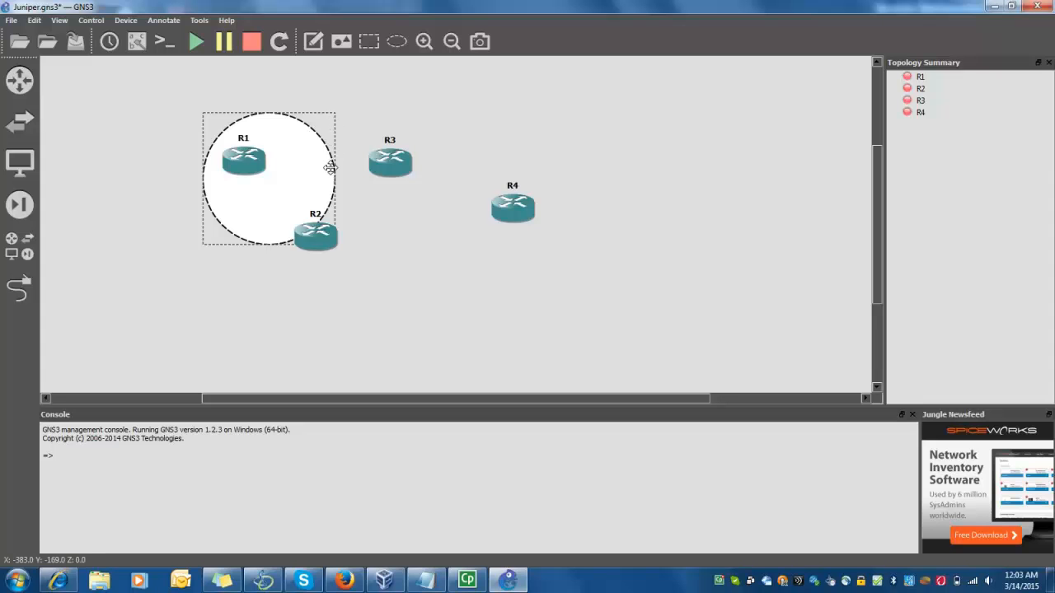
# Resize the ellipse to enclose R1, R2 and R3, and move R4 further right outside it
pyautogui.moveTo(334, 178); pyautogui.dragTo(491, 229)
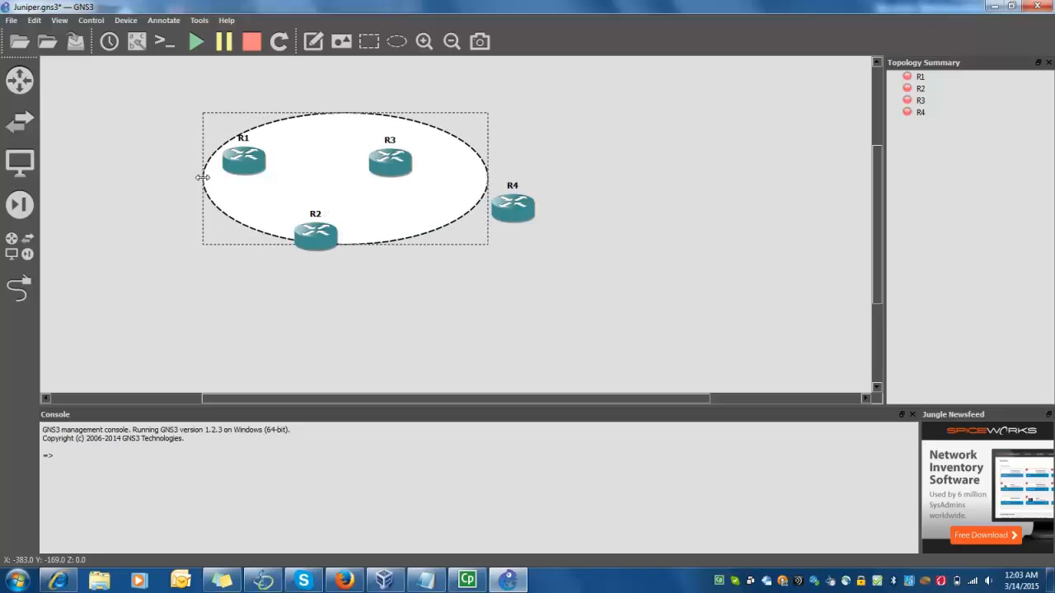
pyautogui.moveTo(203, 177); pyautogui.dragTo(190, 176)
pyautogui.moveTo(344, 244); pyautogui.dragTo(336, 277)
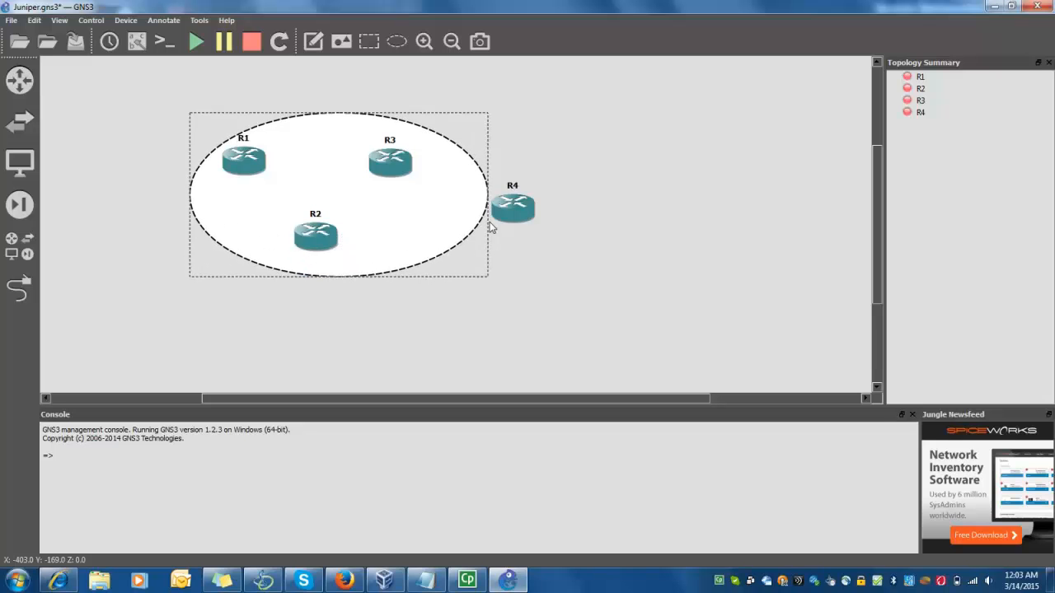
pyautogui.moveTo(486, 202); pyautogui.dragTo(439, 195)
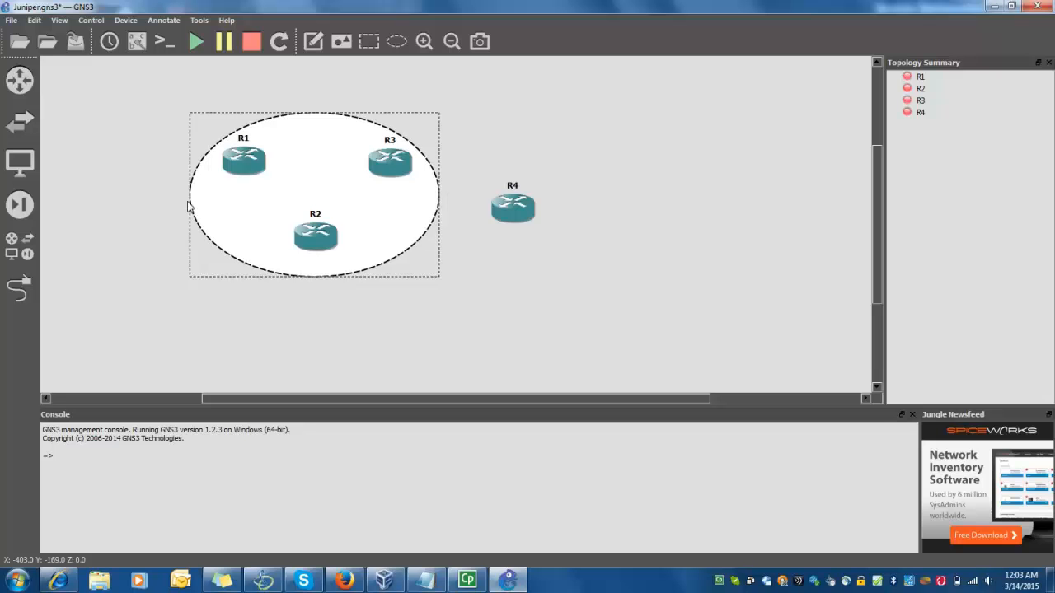
pyautogui.moveTo(189, 192); pyautogui.dragTo(195, 190)
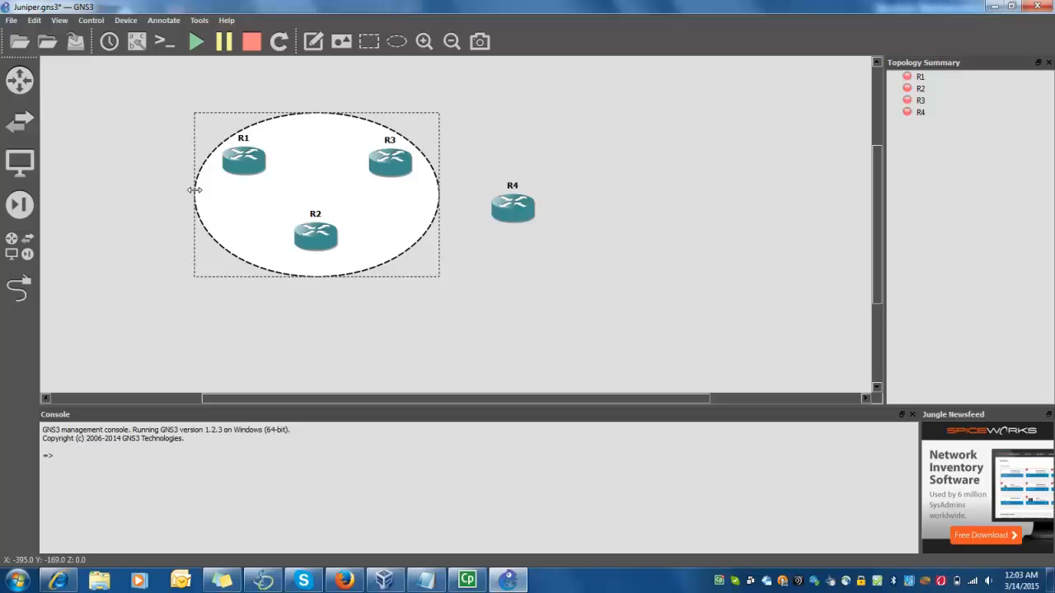
pyautogui.moveTo(317, 277); pyautogui.dragTo(318, 255)
pyautogui.click(322, 292)
pyautogui.moveTo(519, 211); pyautogui.dragTo(567, 191)
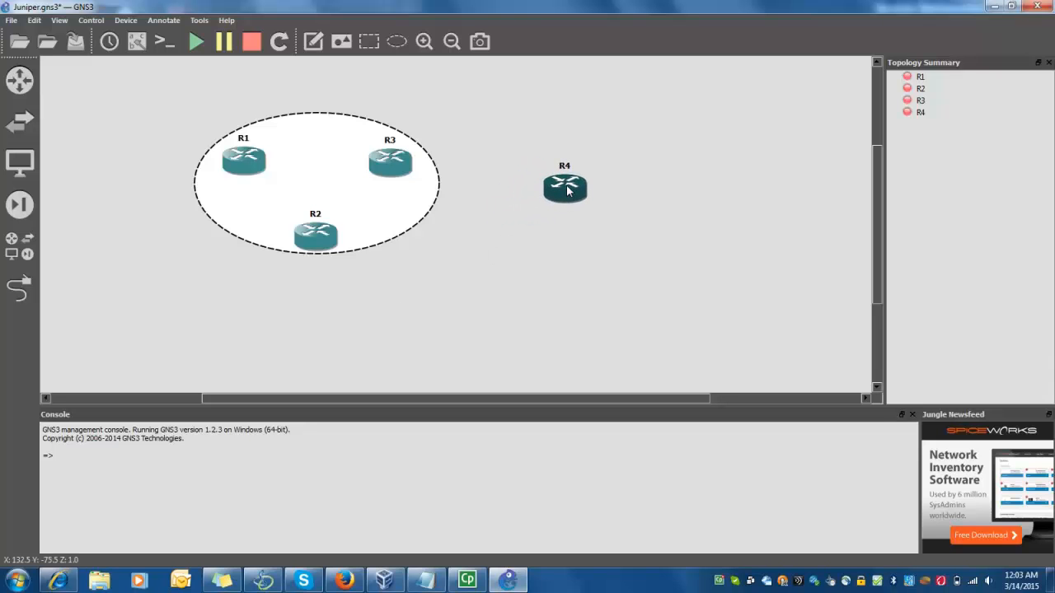
# Draw an ellipse over R4 and trim its top and bottom to fit around it
pyautogui.click(397, 41)
pyautogui.click(522, 219)
pyautogui.moveTo(578, 256); pyautogui.dragTo(545, 166)
pyautogui.moveTo(556, 130); pyautogui.dragTo(559, 152)
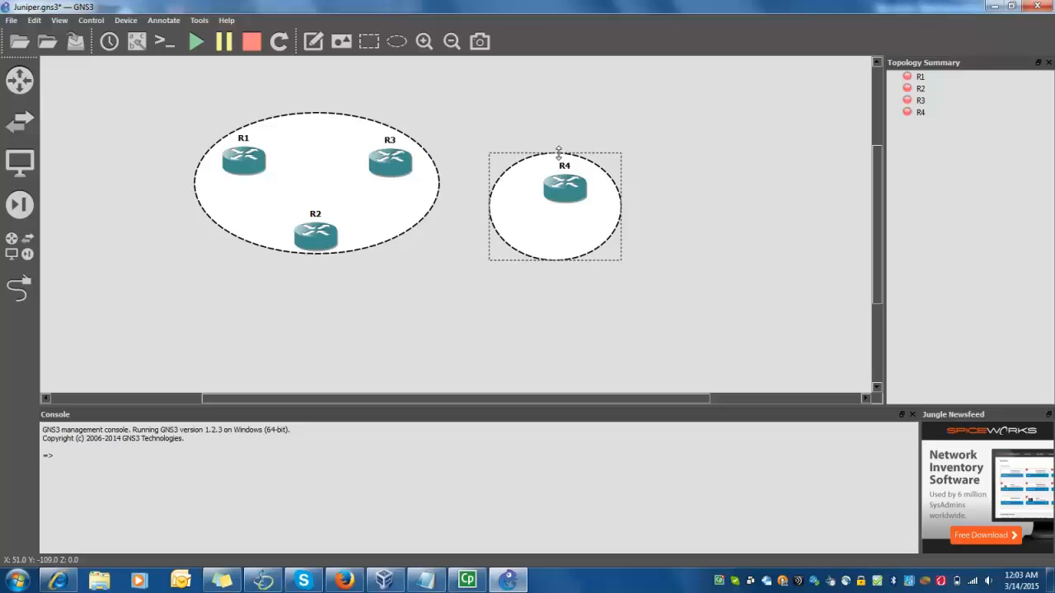
pyautogui.moveTo(562, 261); pyautogui.dragTo(568, 224)
pyautogui.click(555, 274)
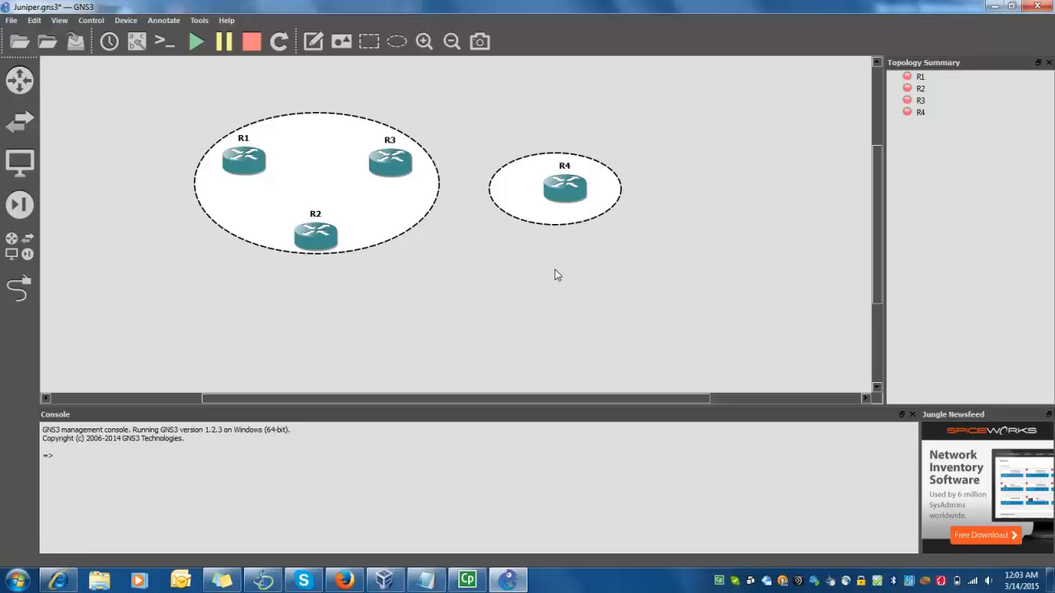
# Minimize GNS3, VirtualBox Manager and Internet Explorer, then open Juniper-Training.vsd
pyautogui.click(994, 8)
pyautogui.click(994, 7)
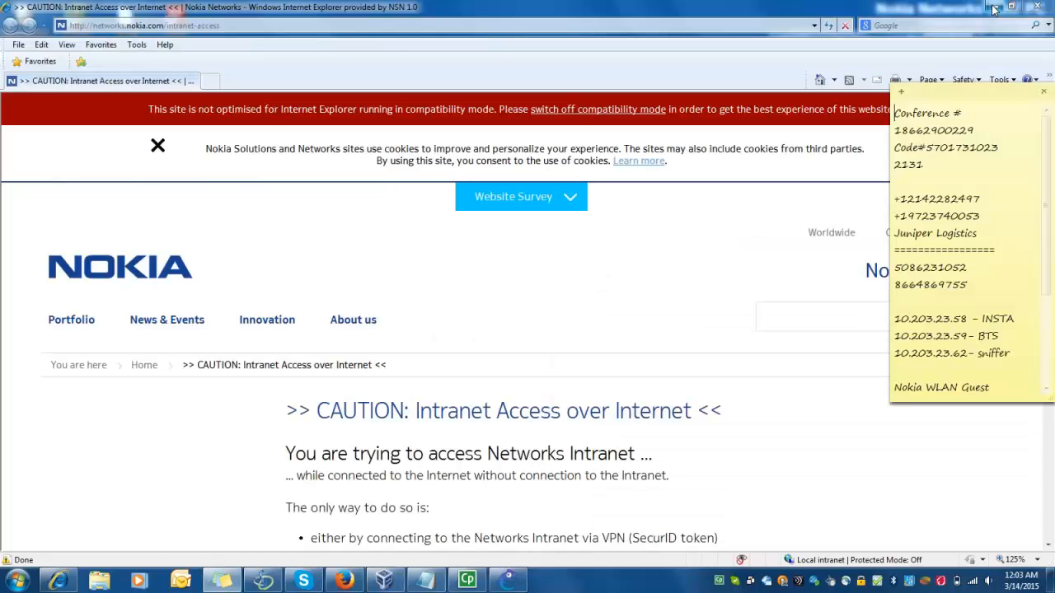
pyautogui.click(994, 7)
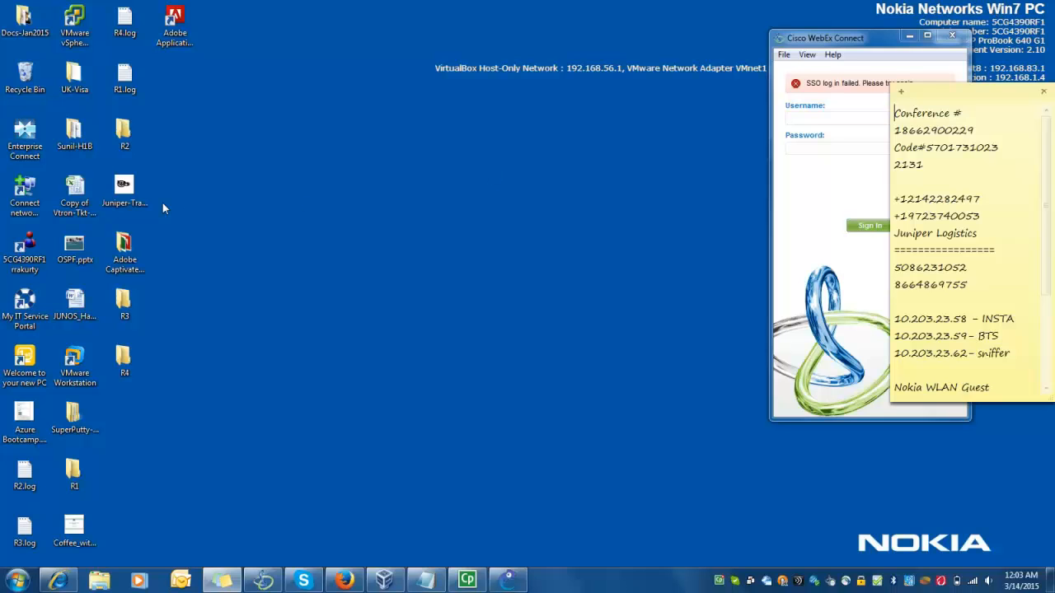
pyautogui.click(116, 190)
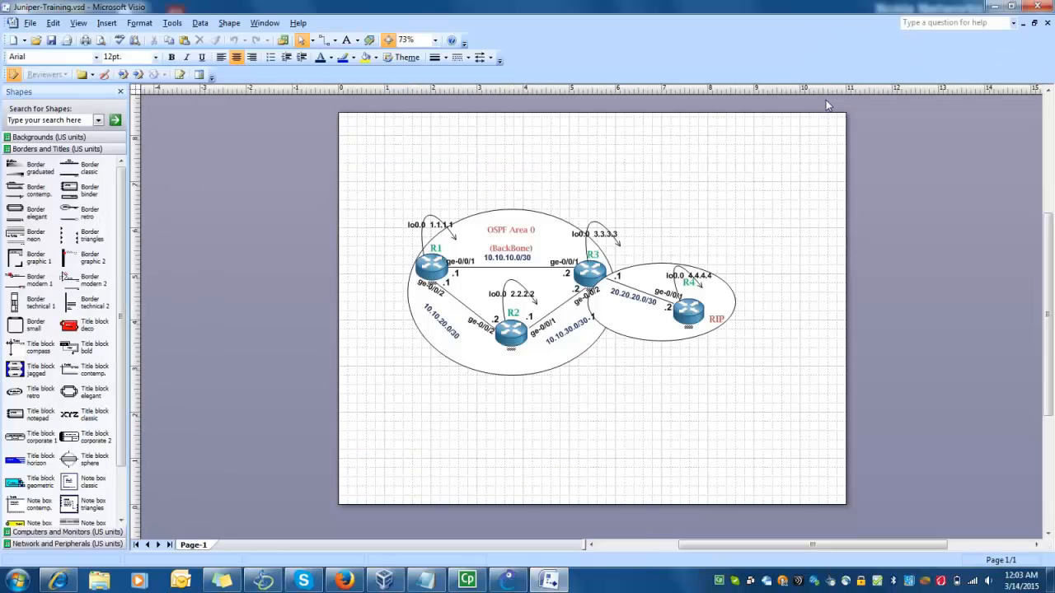
# Maximize Visio and zoom the Juniper-Training diagram to 150%
pyautogui.click(820, 98)
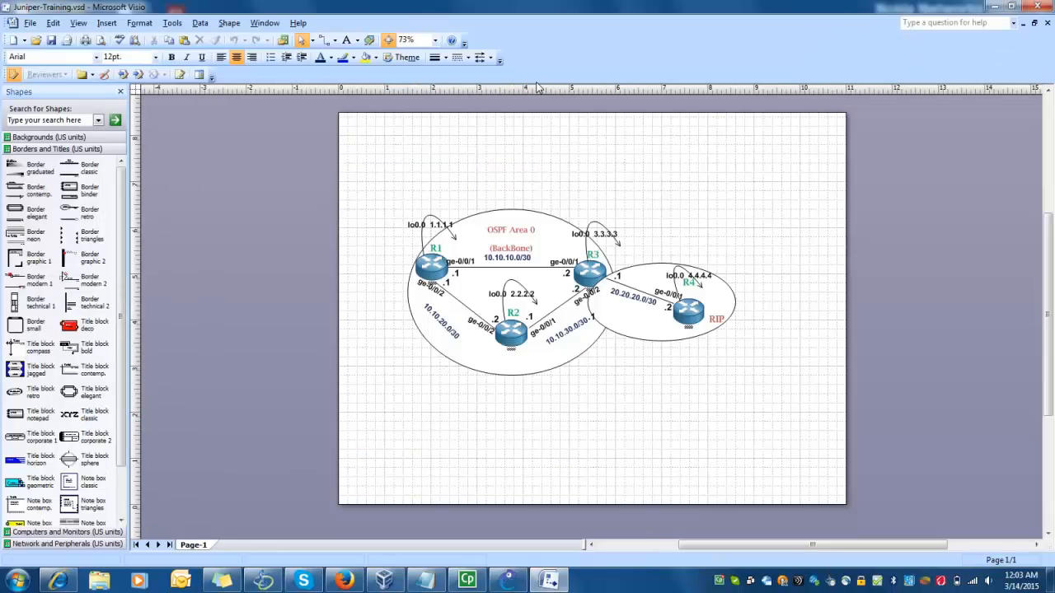
pyautogui.click(434, 41)
pyautogui.click(423, 75)
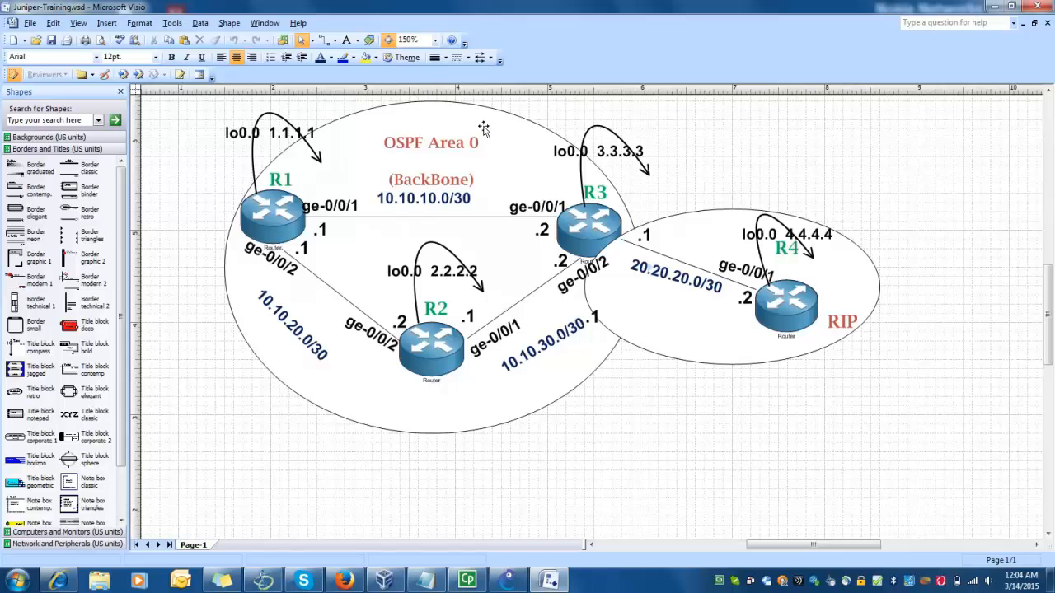
pyautogui.moveTo(1051, 295)
pyautogui.mouseDown()
pyautogui.moveTo(1050, 273)
pyautogui.moveTo(1049, 288)
pyautogui.mouseUp()
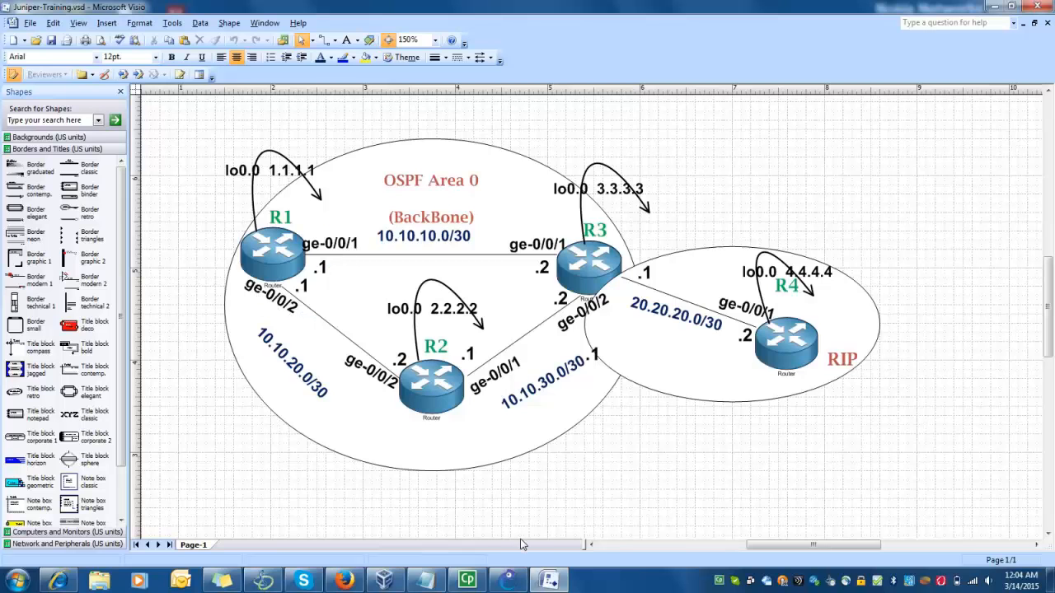
pyautogui.click(507, 581)
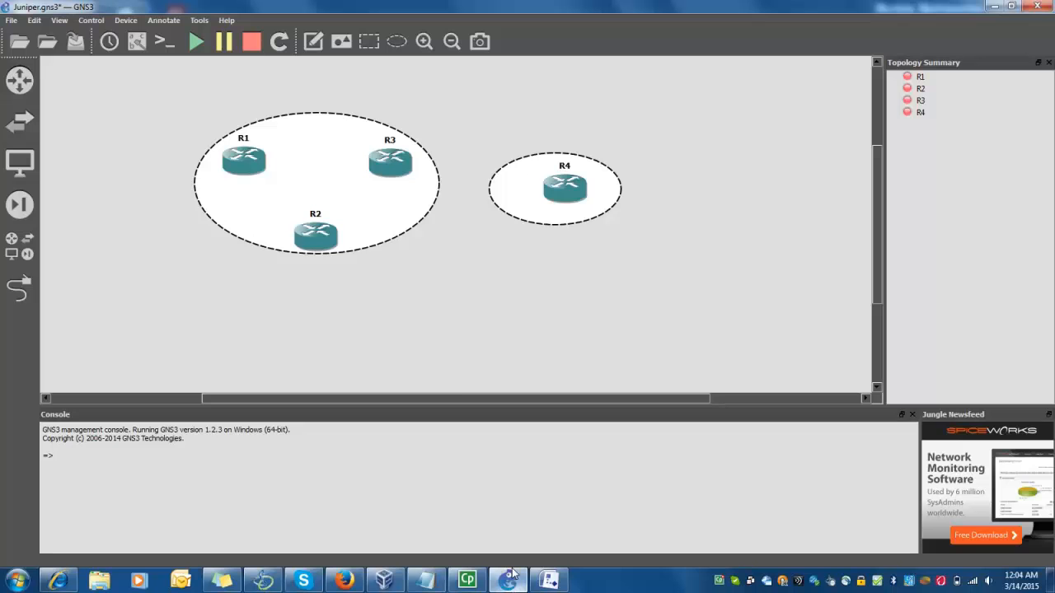
pyautogui.moveTo(250, 172)
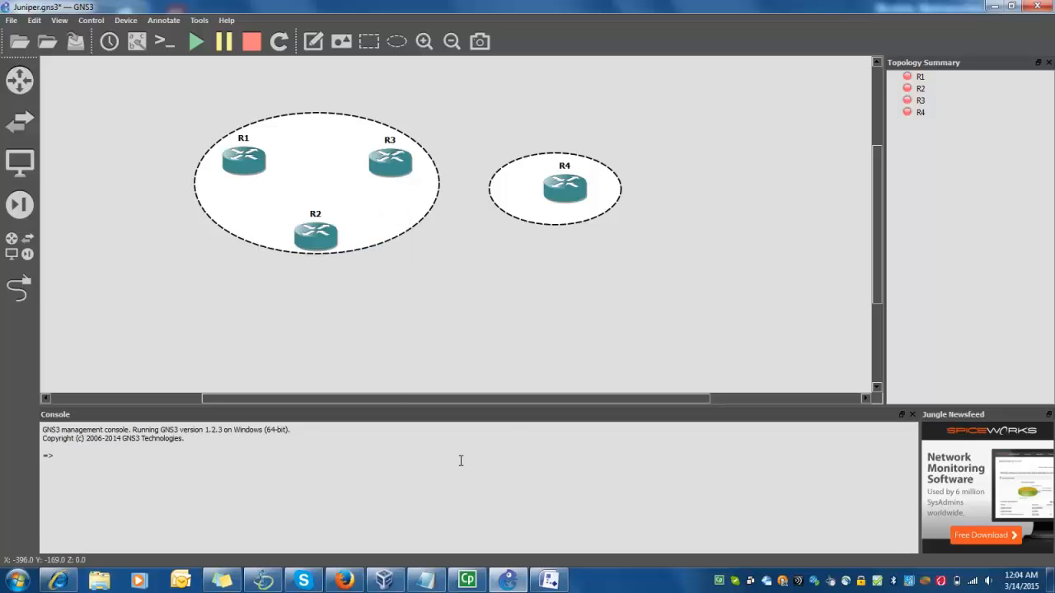
pyautogui.click(549, 581)
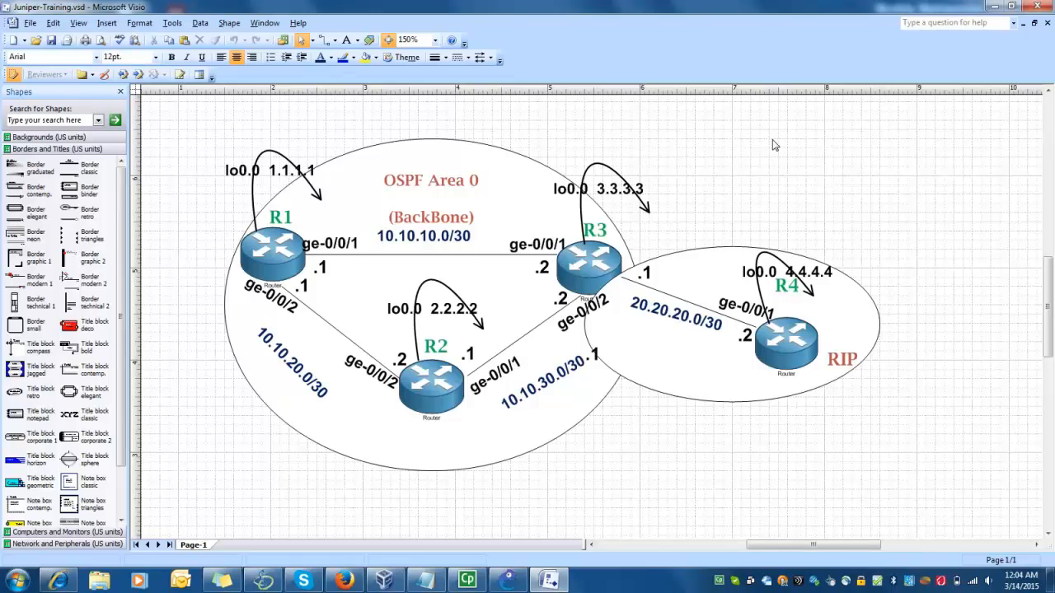
# Minimize Visio to bring the GNS3 topology back into view
pyautogui.click(994, 7)
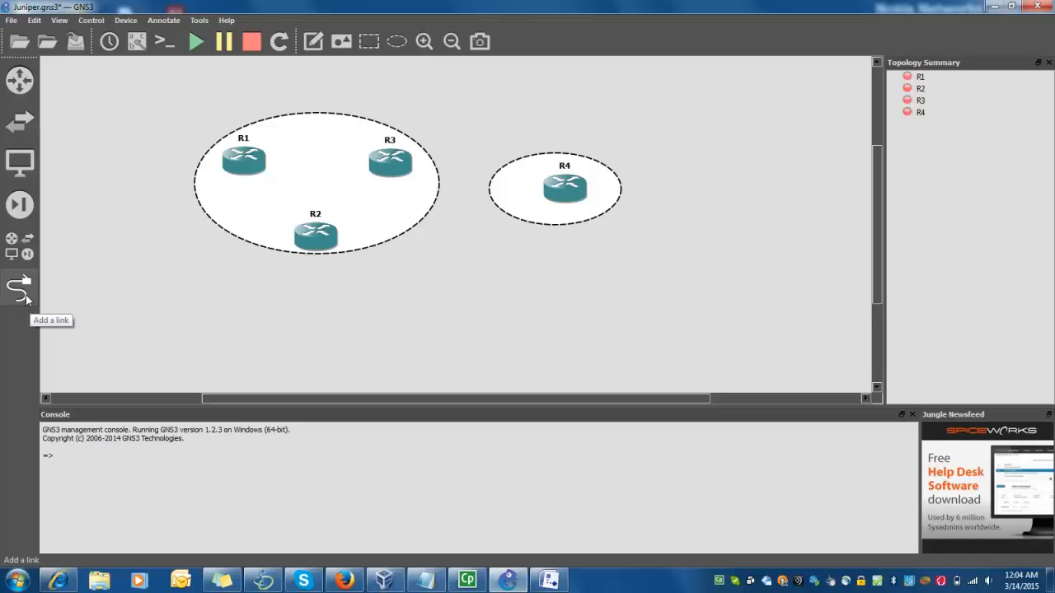
# Start a new link from R1 to show its Ethernet interface list
pyautogui.click(21, 290)
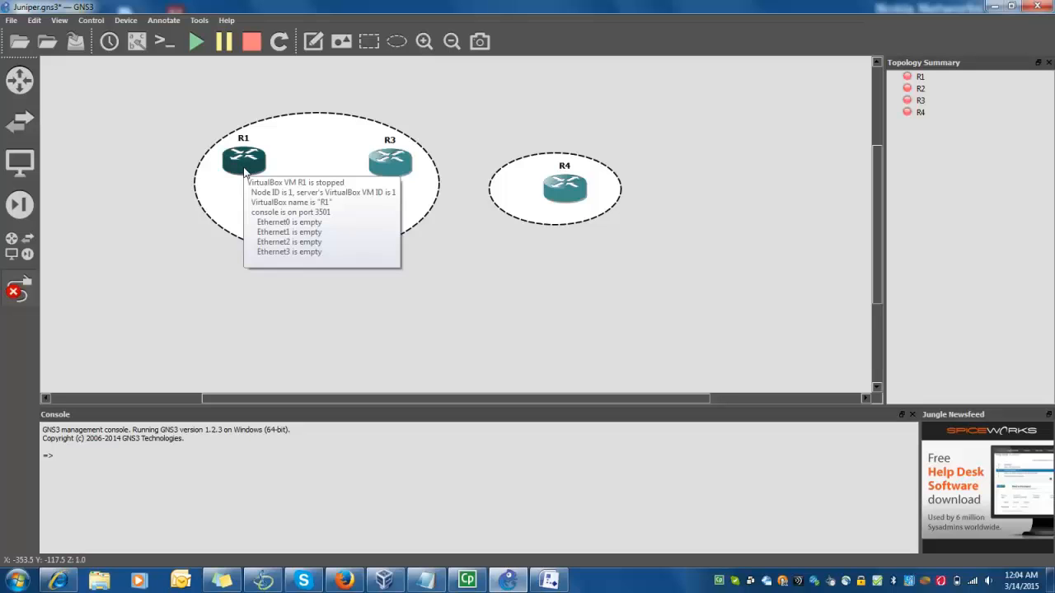
pyautogui.click(245, 166)
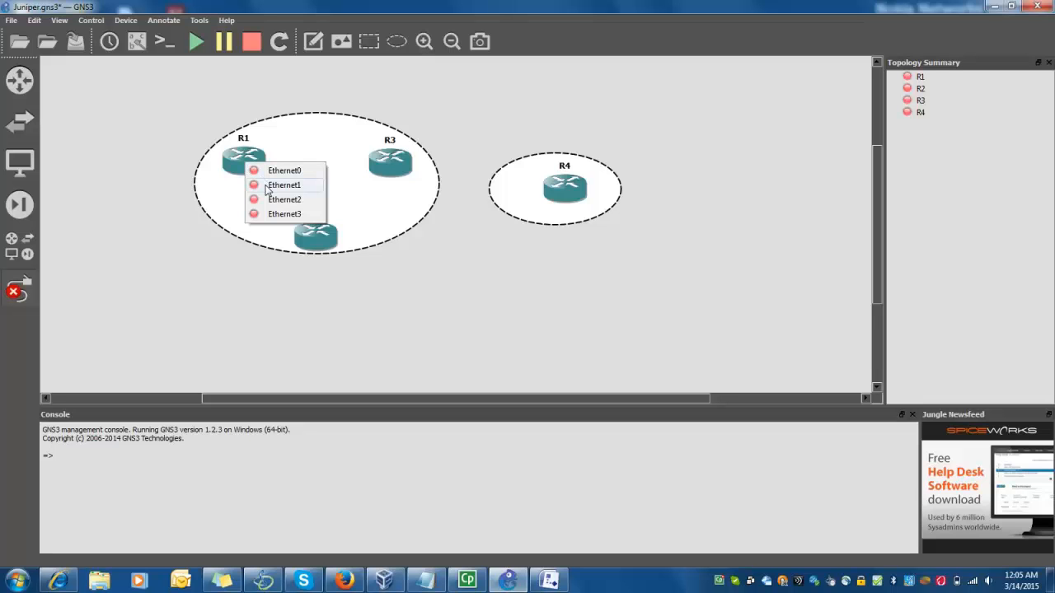
# Cable R1's Ethernet1 to R3's Ethernet1
pyautogui.click(266, 186)
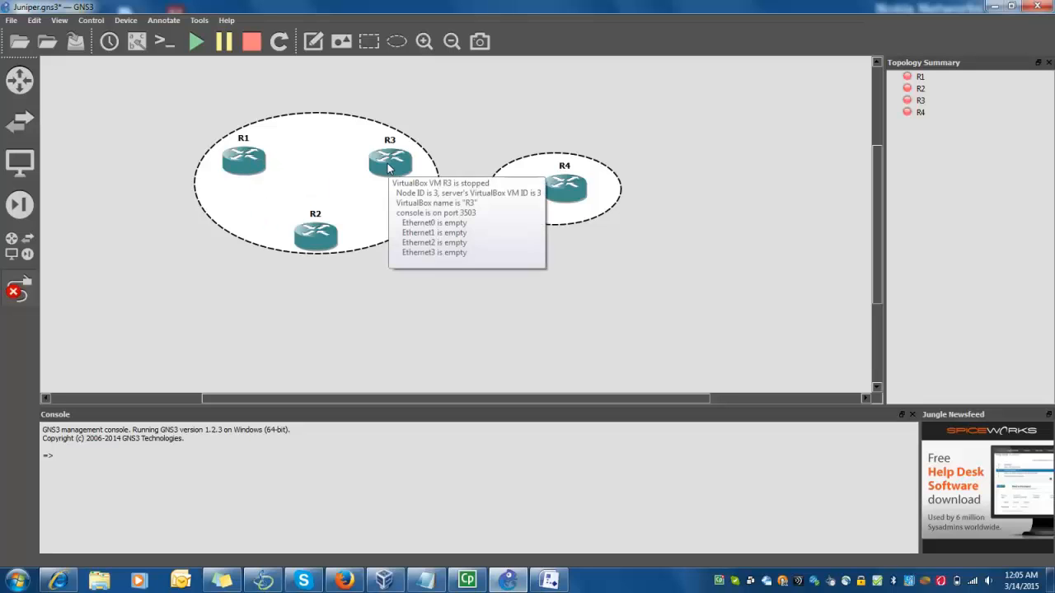
pyautogui.click(389, 168)
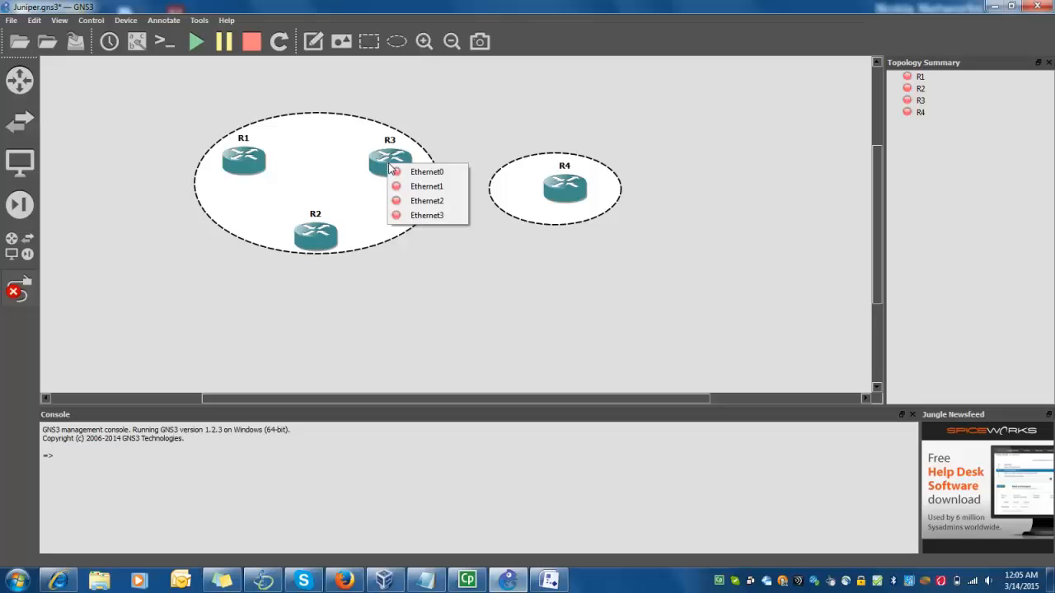
pyautogui.click(407, 190)
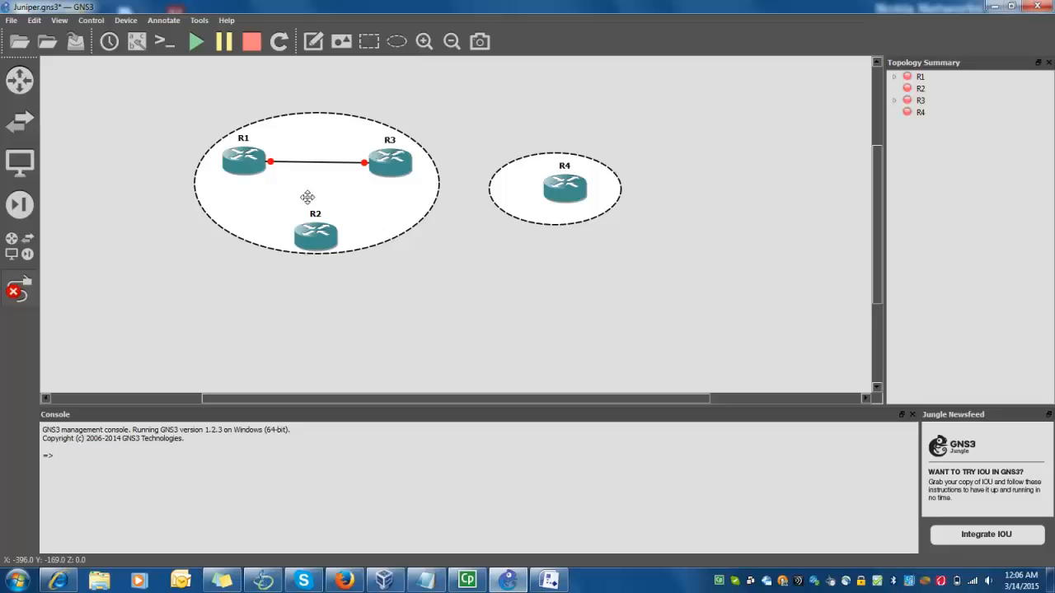
pyautogui.moveTo(265, 172)
pyautogui.click(548, 581)
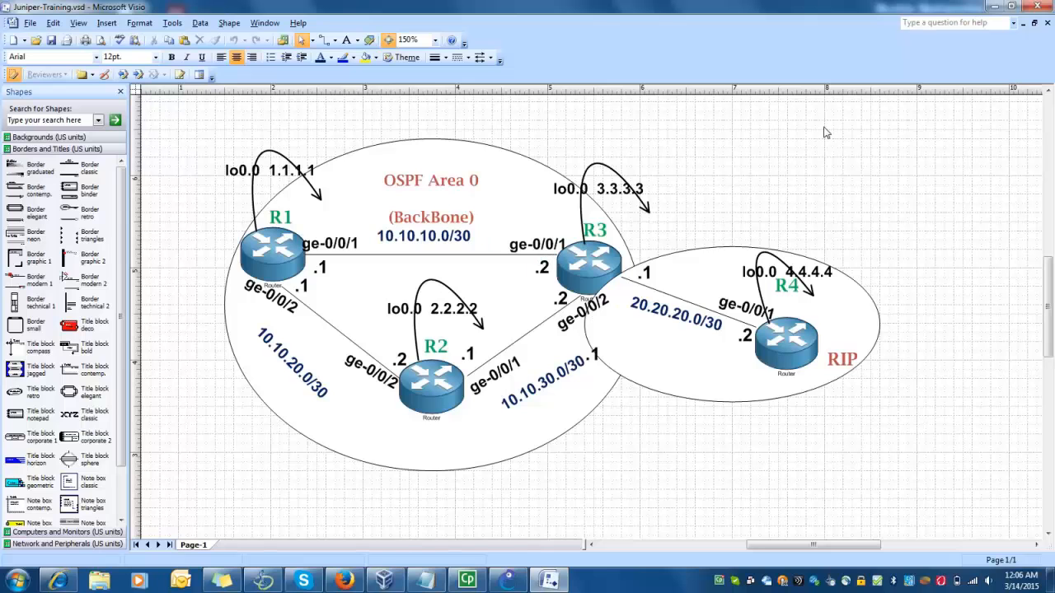
pyautogui.click(996, 6)
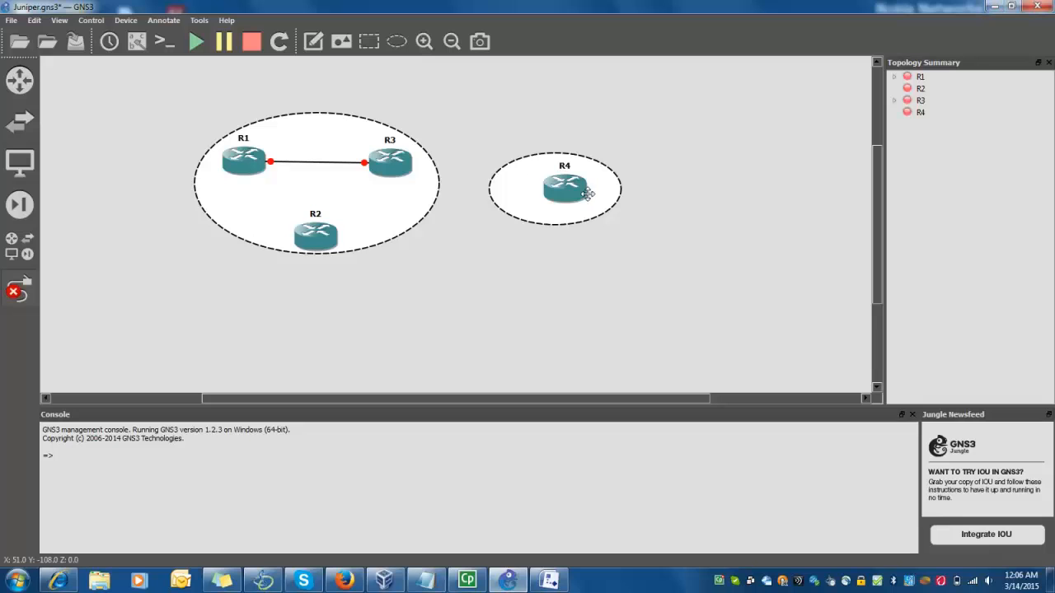
# Link R1's Ethernet2 to a free Ethernet interface on R2
pyautogui.click(253, 163)
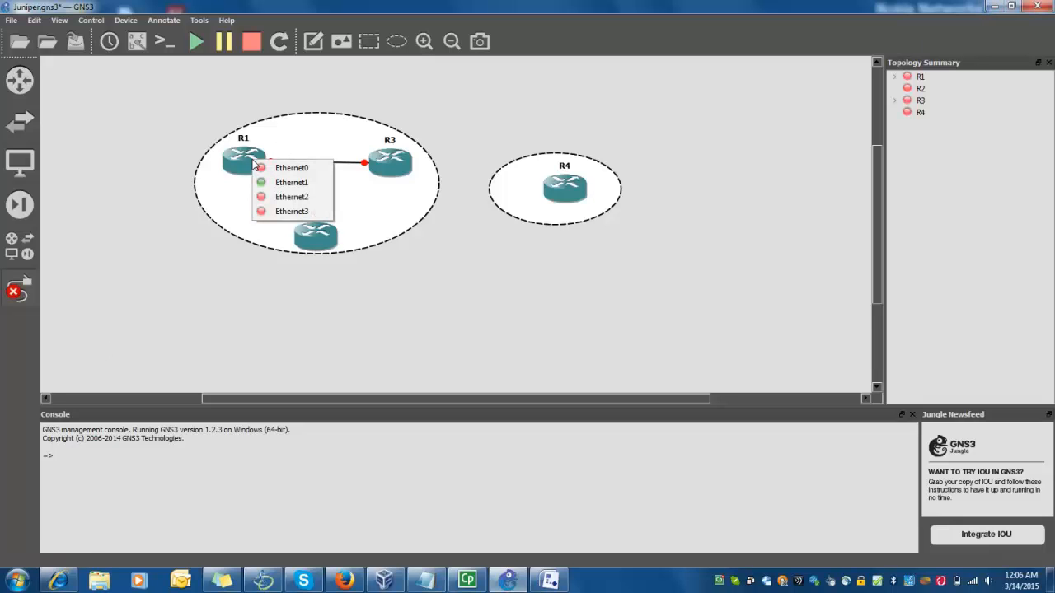
pyautogui.click(281, 203)
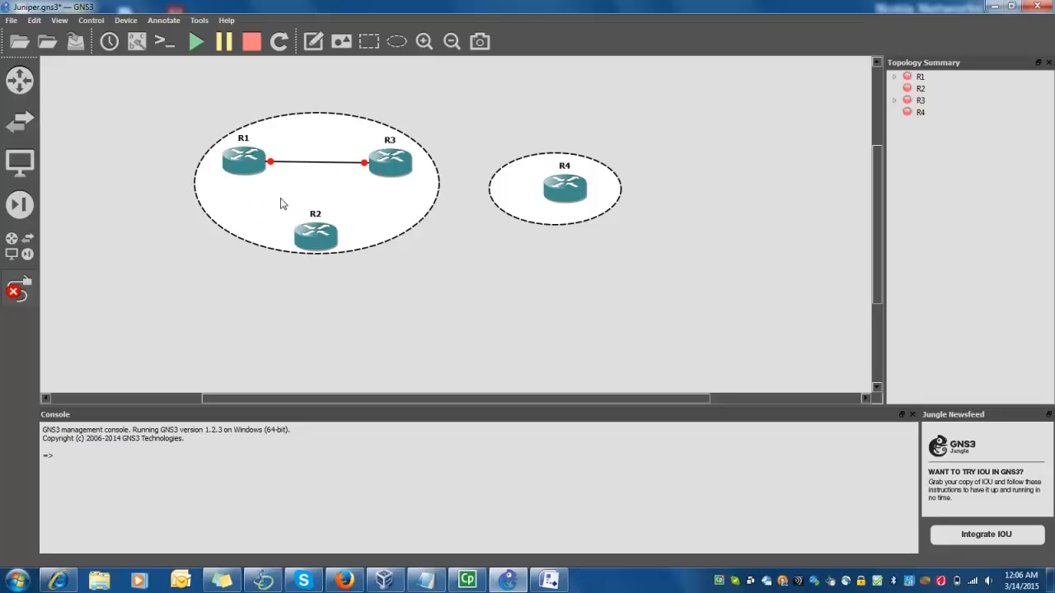
pyautogui.click(310, 238)
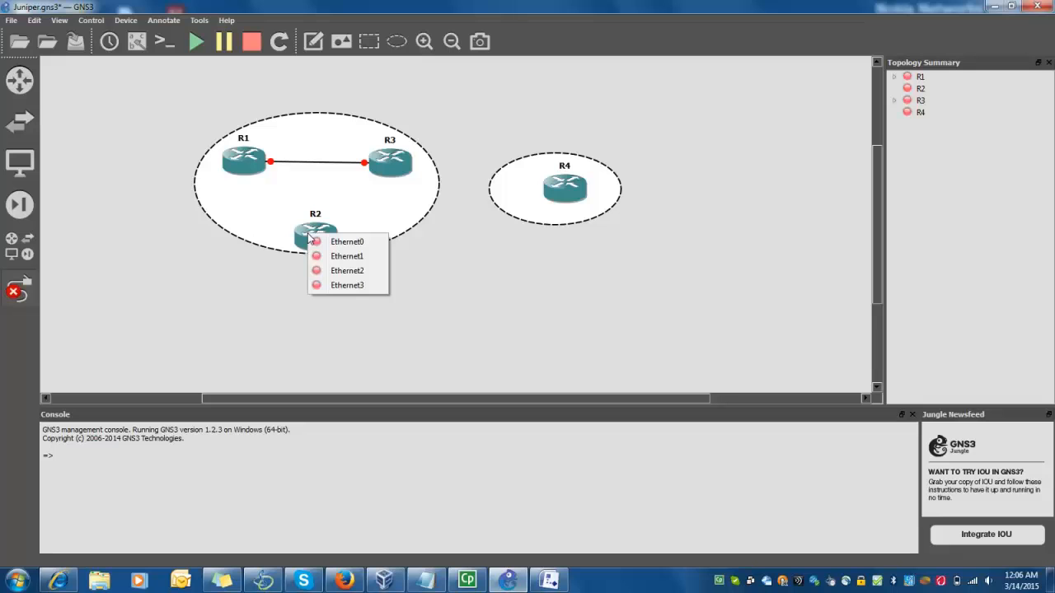
pyautogui.click(336, 275)
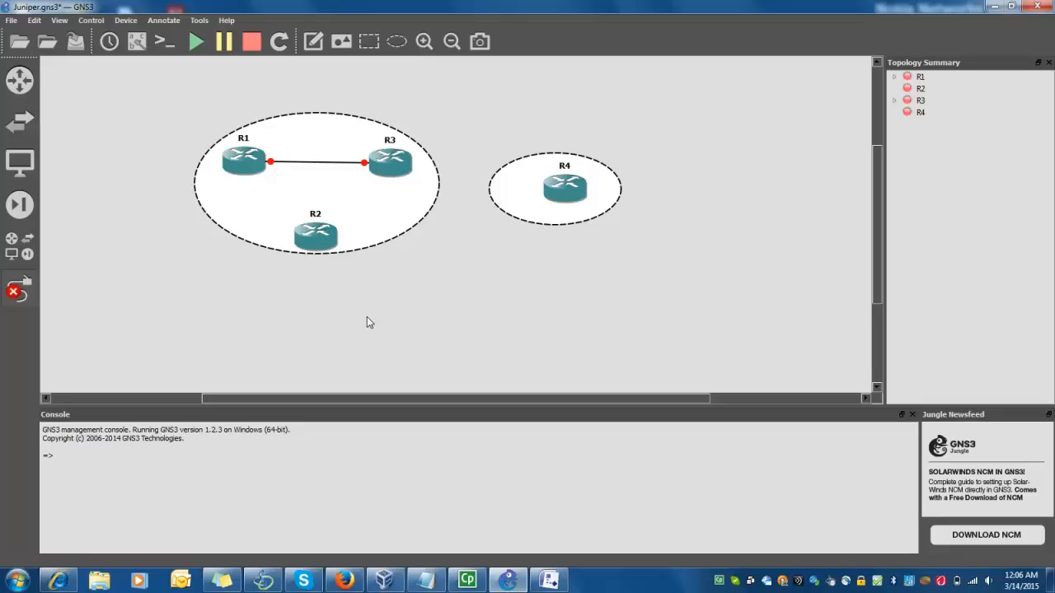
pyautogui.click(332, 238)
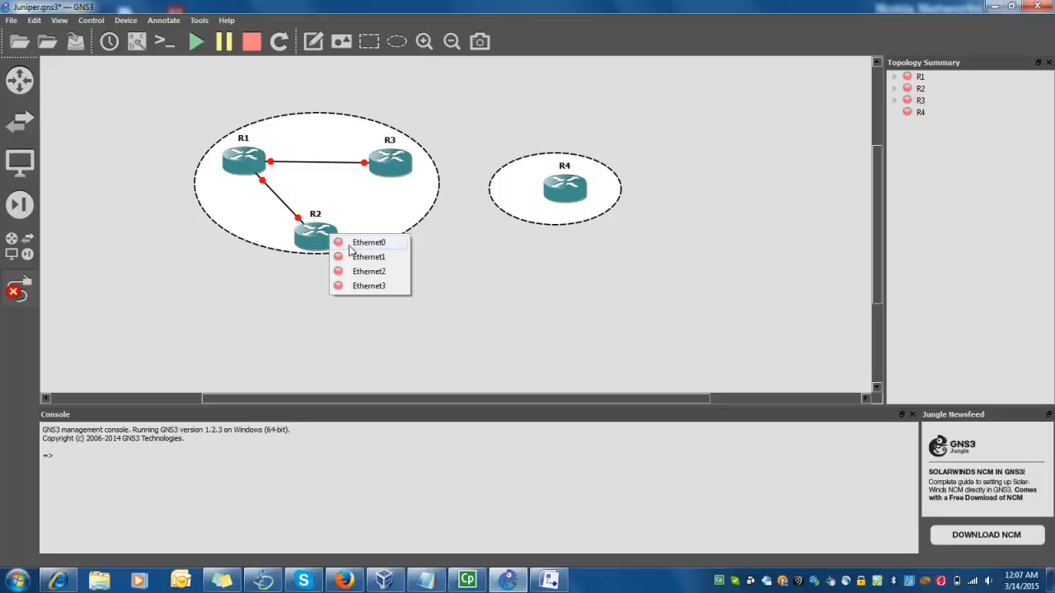
pyautogui.click(355, 257)
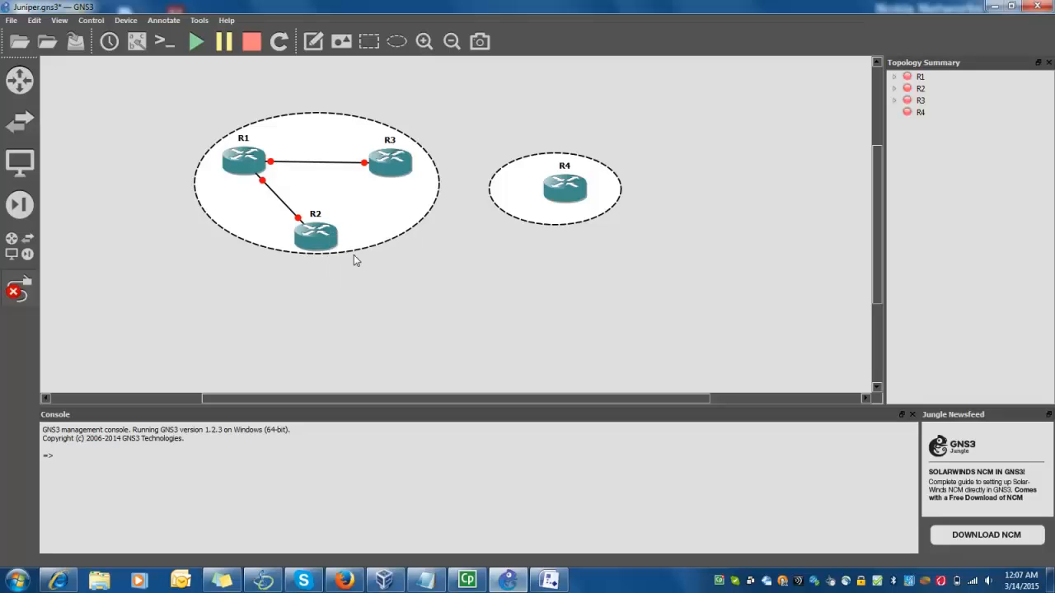
# Link R3's Ethernet2 to R2's Ethernet3, then run a new link from R3 to R4
pyautogui.click(397, 163)
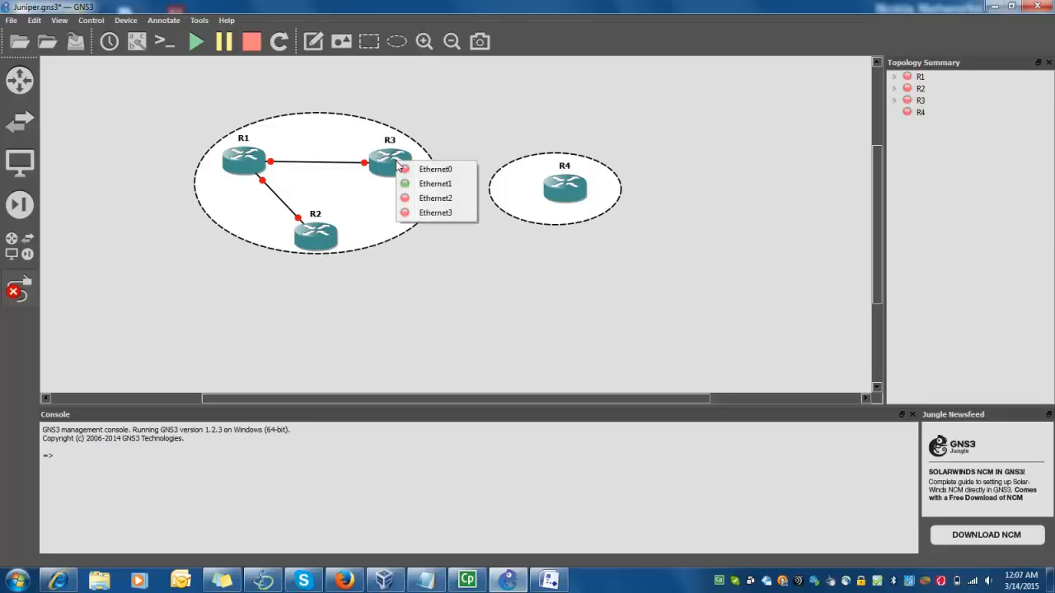
pyautogui.click(413, 198)
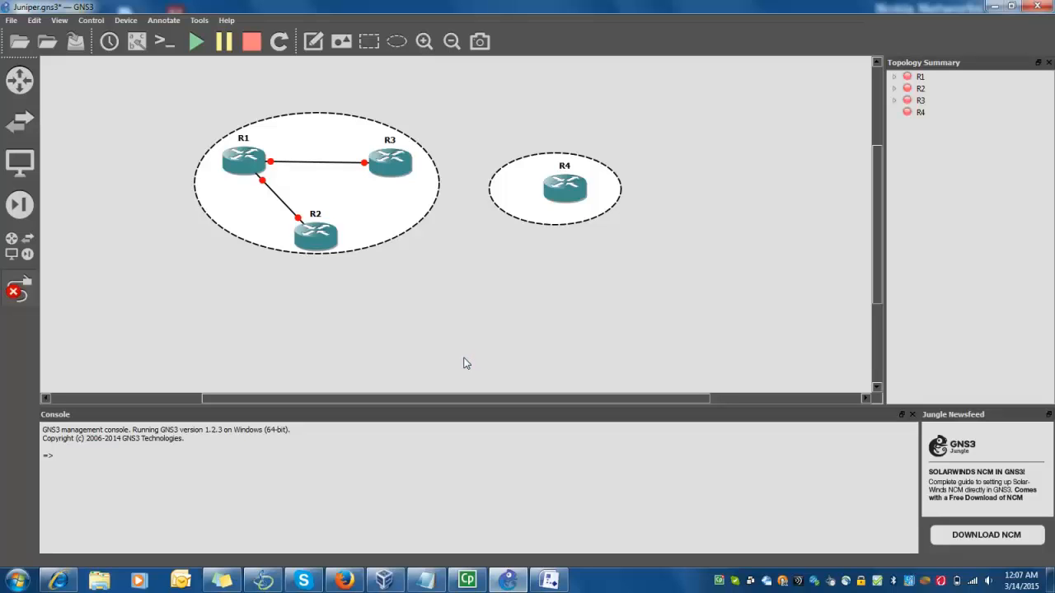
pyautogui.click(403, 171)
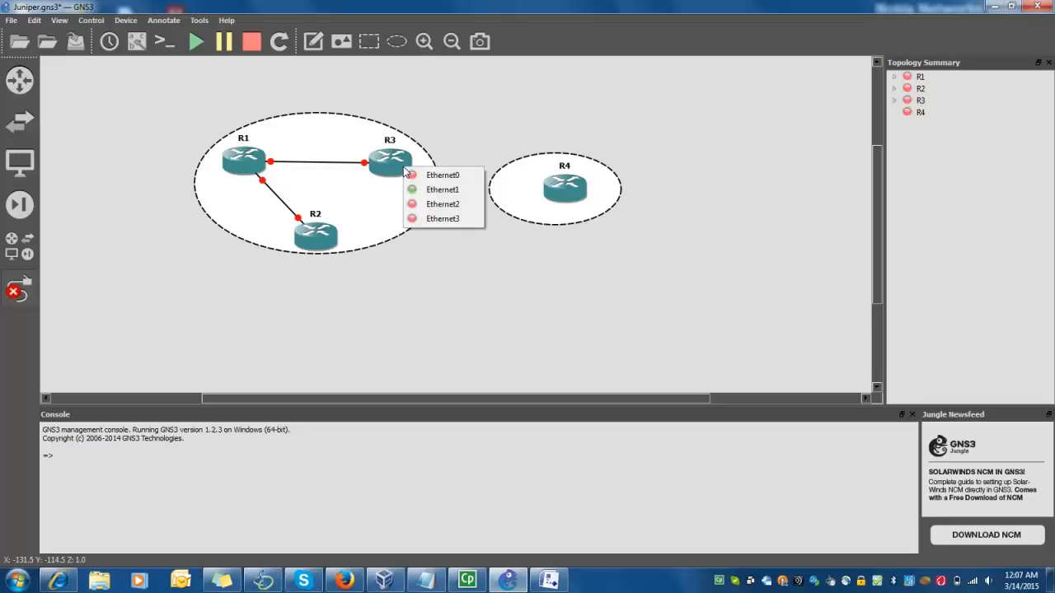
pyautogui.click(443, 221)
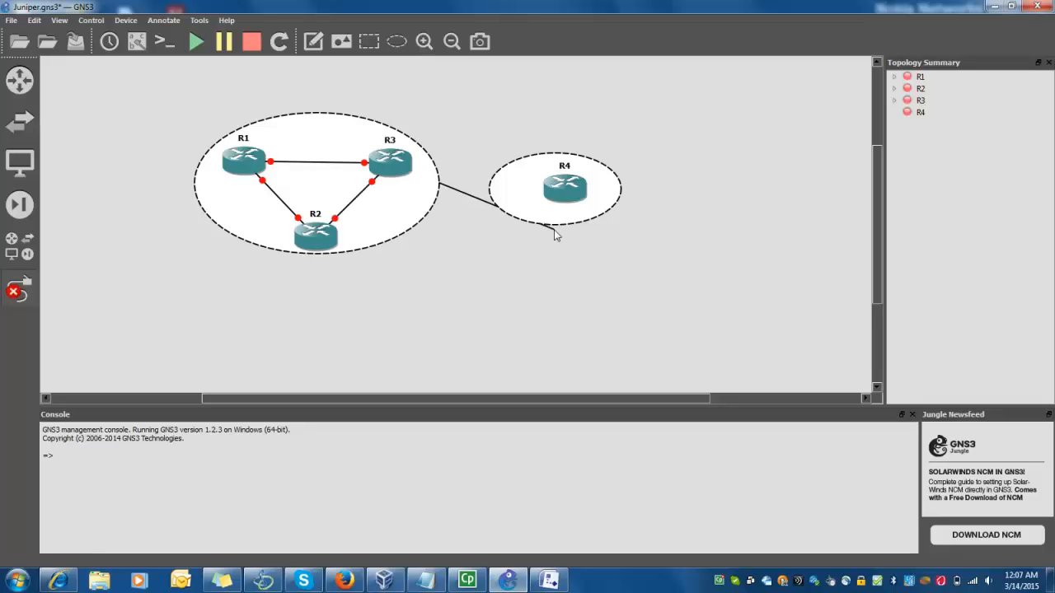
pyautogui.click(560, 192)
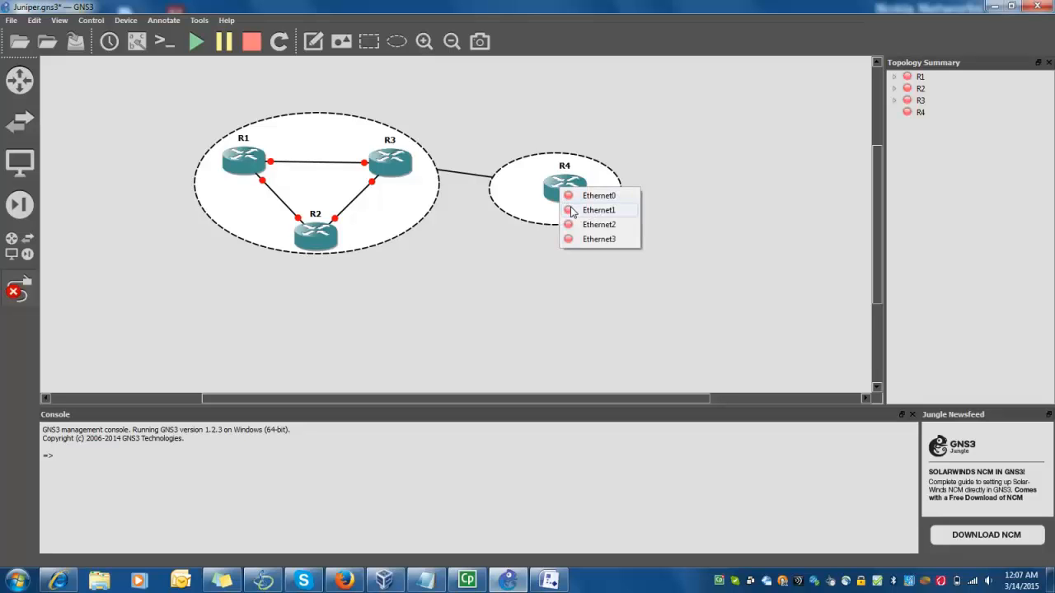
# Close R4's interface menu to settle the R3–R4 link
pyautogui.press('Escape')
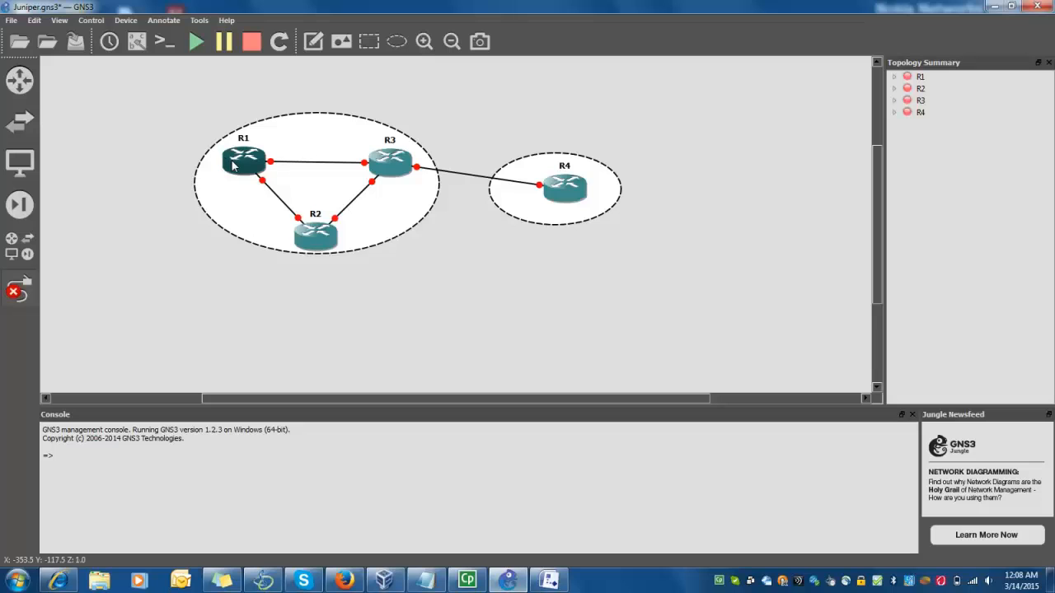
# Check which of R2's interfaces are in use, then leave link-drawing mode
pyautogui.moveTo(234, 165)
pyautogui.click(321, 246)
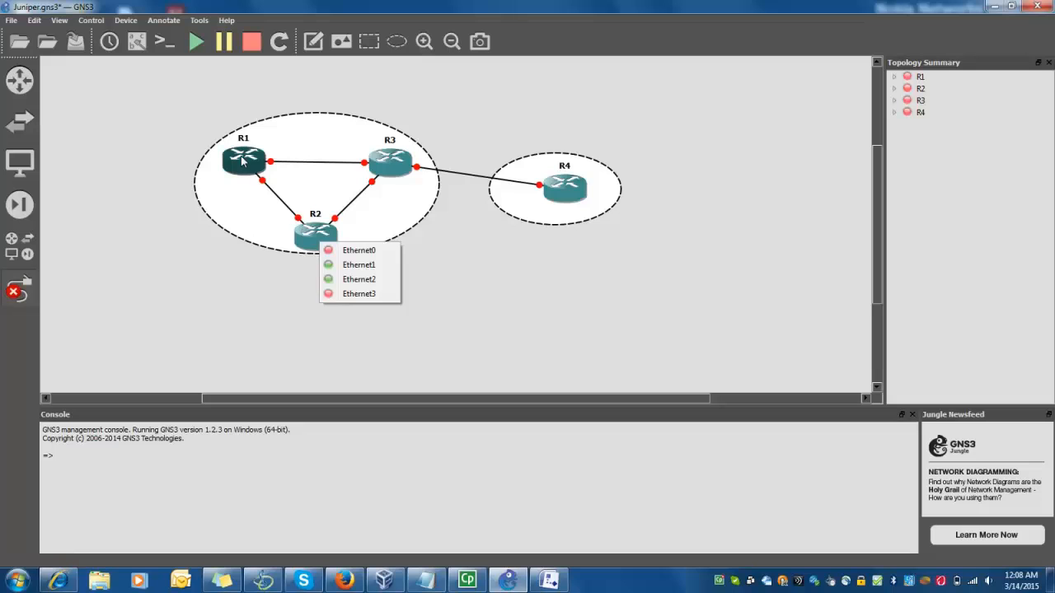
pyautogui.click(126, 314)
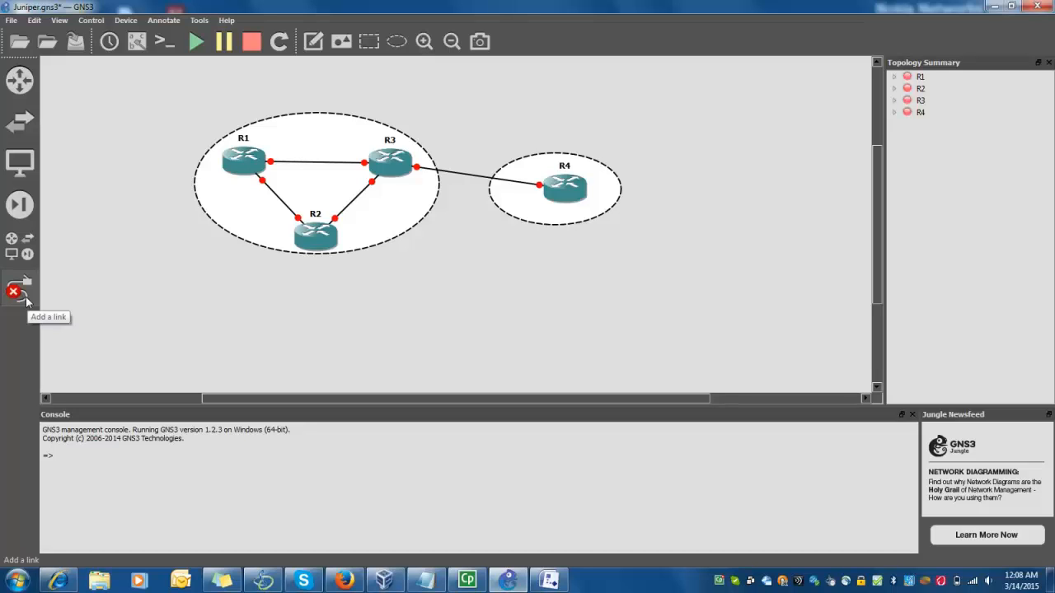
pyautogui.click(26, 300)
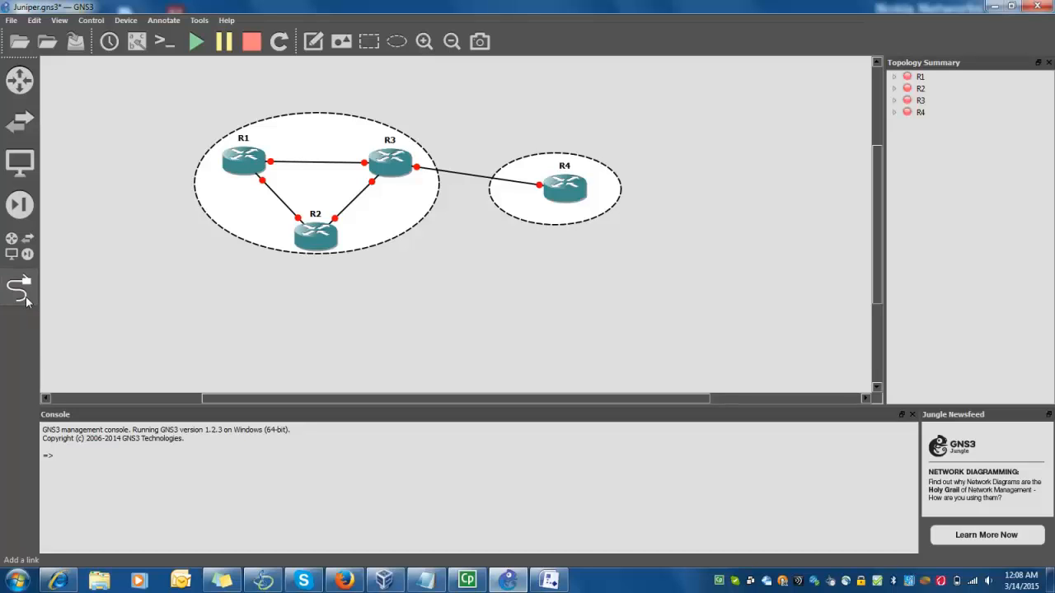
# Look over R1's context menu, then start all four routers from the toolbar
pyautogui.rightClick(238, 172)
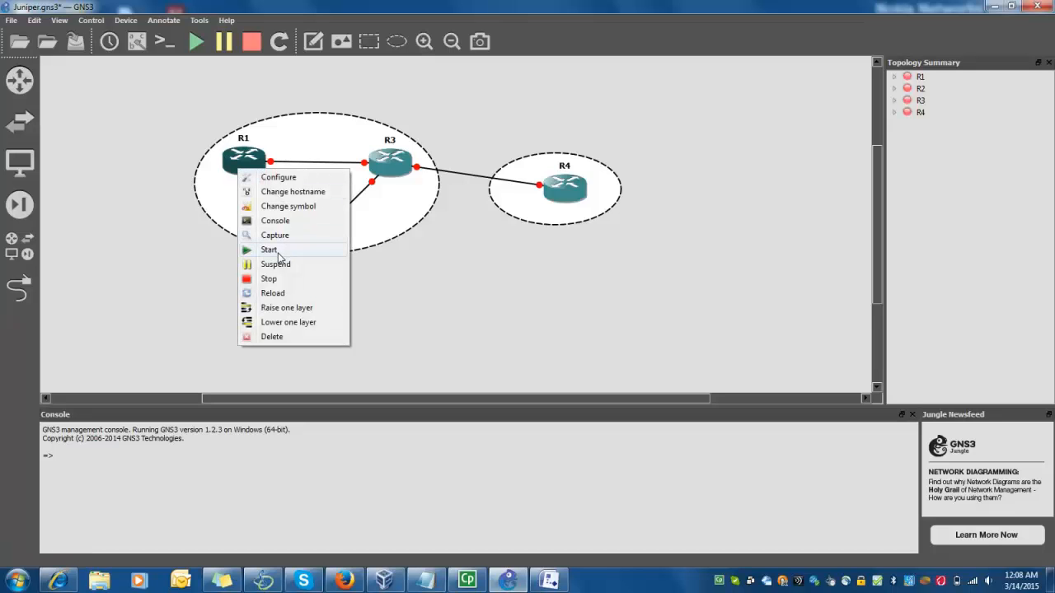
pyautogui.click(195, 259)
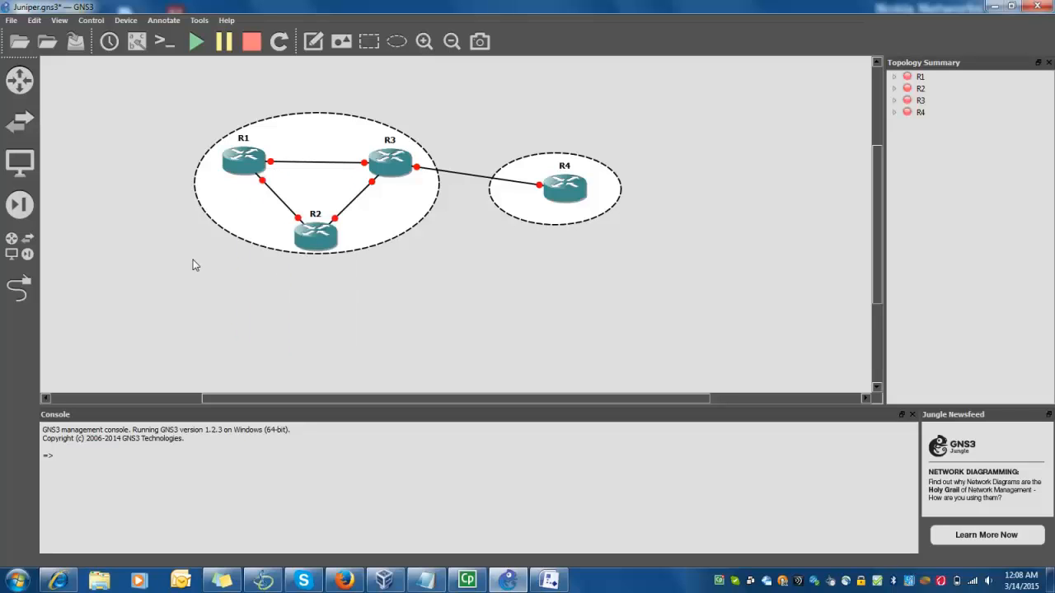
pyautogui.click(194, 51)
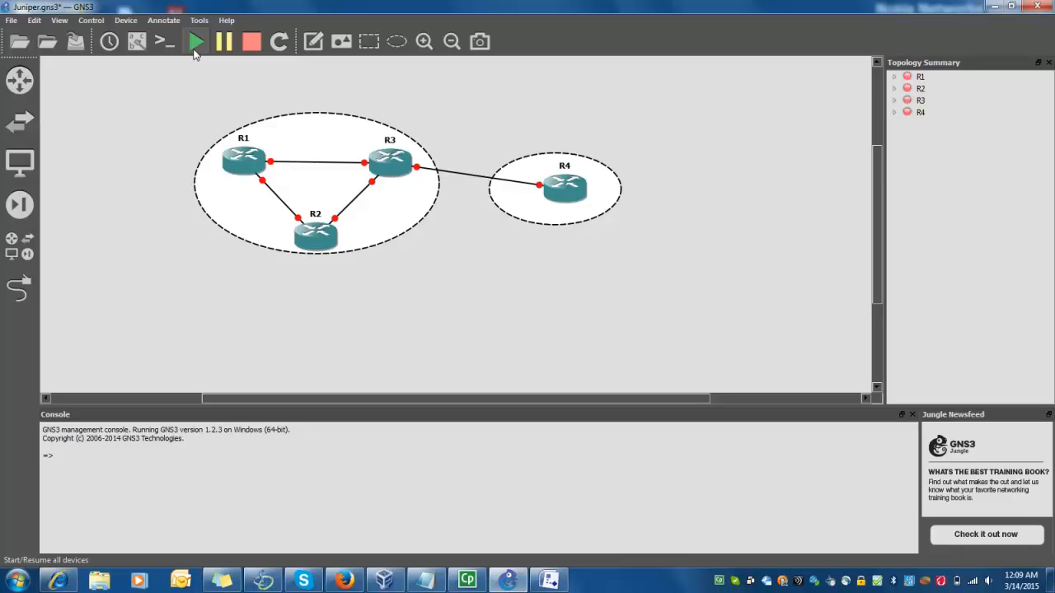
# Trigger Start/Resume all devices again so R4 comes up running
pyautogui.click(196, 42)
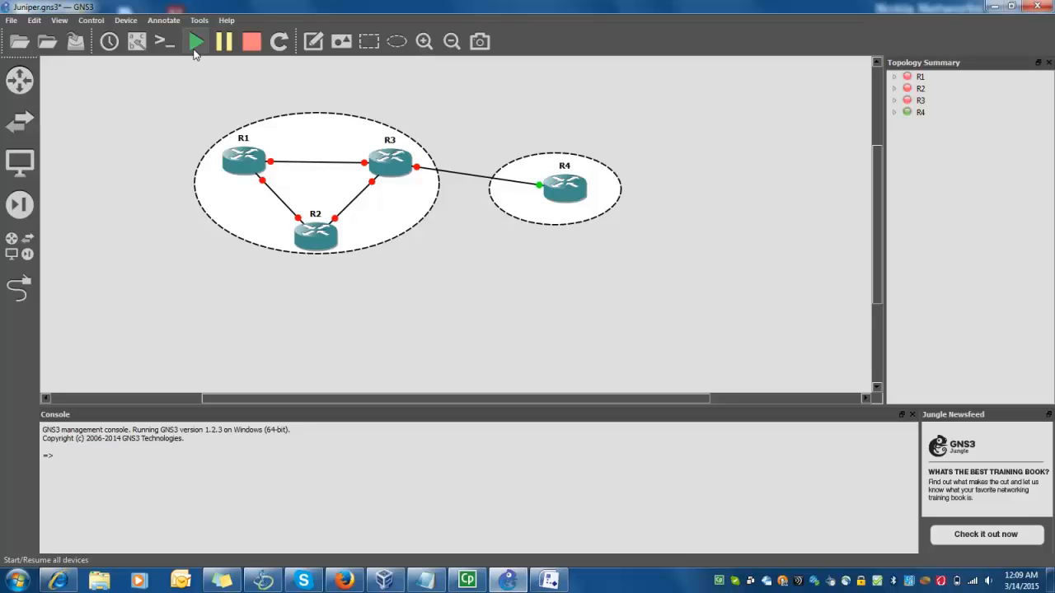
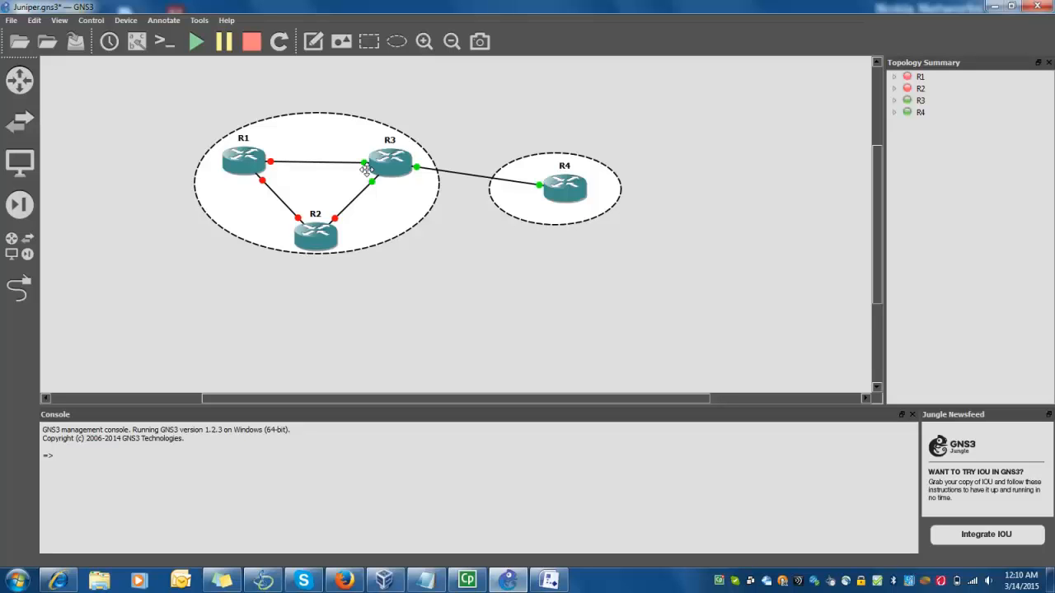
# Glance at the Juniper Firefly install page in Firefox, then return to the GNS3 topology
pyautogui.click(344, 581)
pyautogui.click(346, 581)
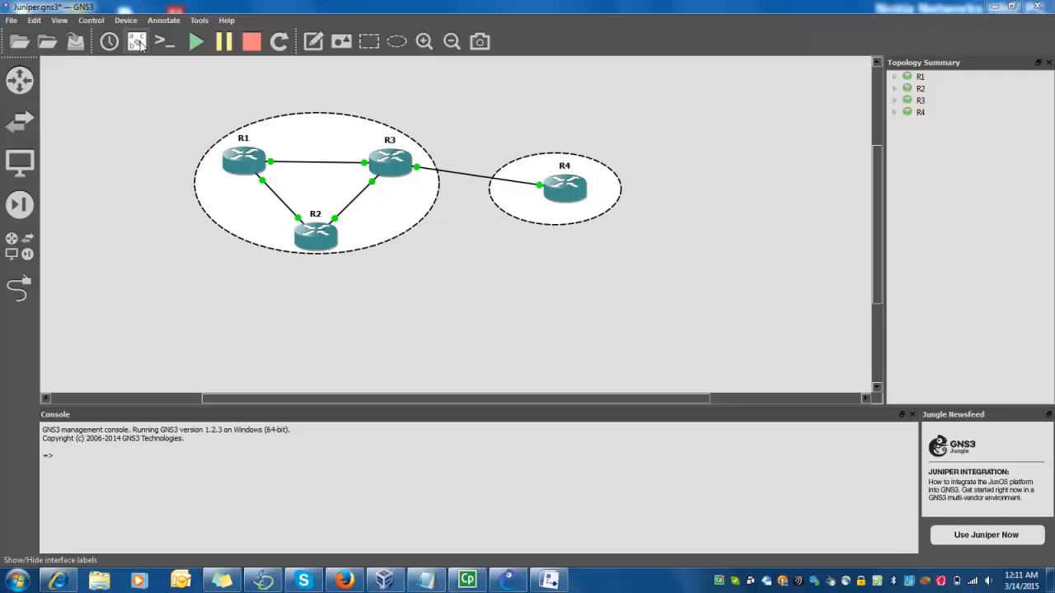
# Toggle the interface labels on and off, then open consoles to all four routers and return to GNS3
pyautogui.click(138, 43)
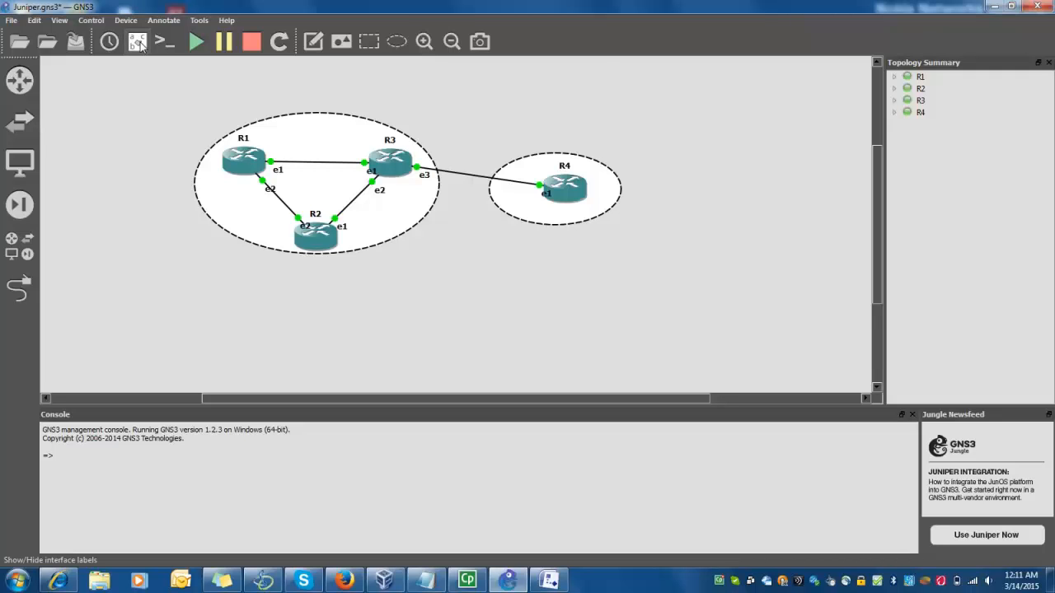
pyautogui.click(140, 44)
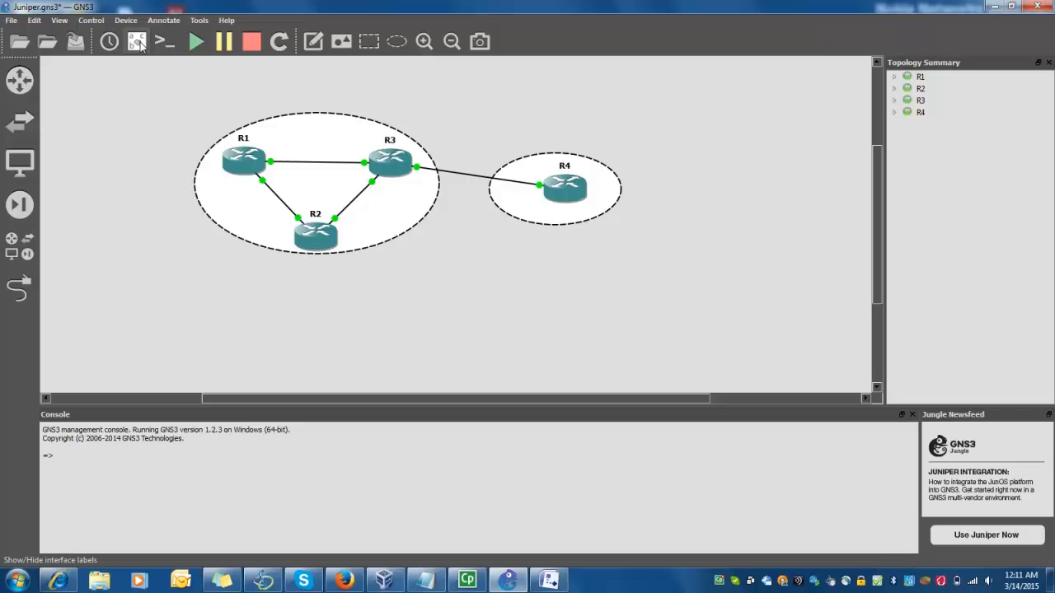
pyautogui.click(141, 45)
pyautogui.click(140, 45)
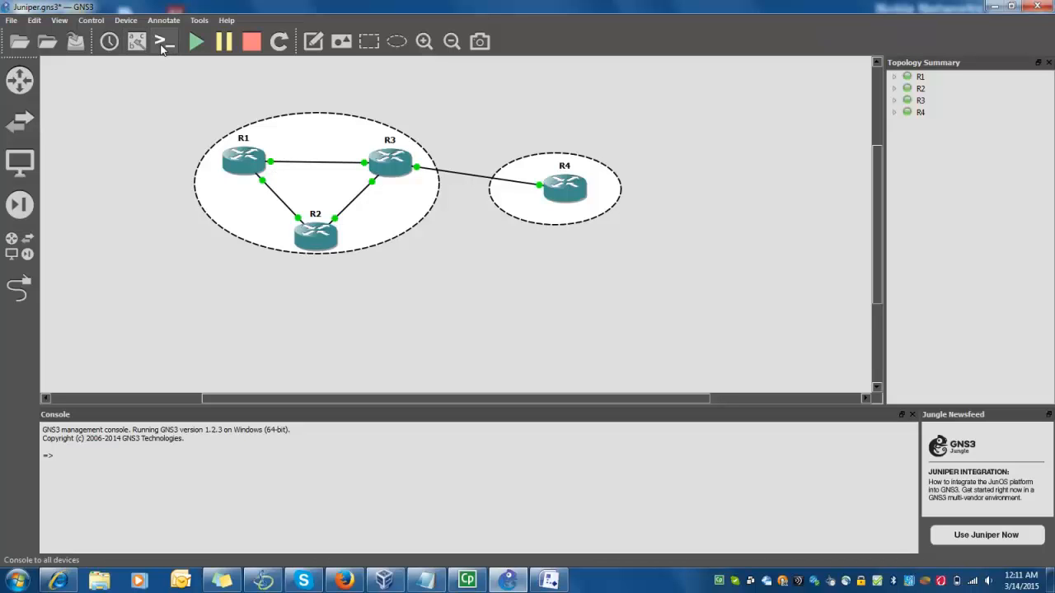
pyautogui.click(162, 44)
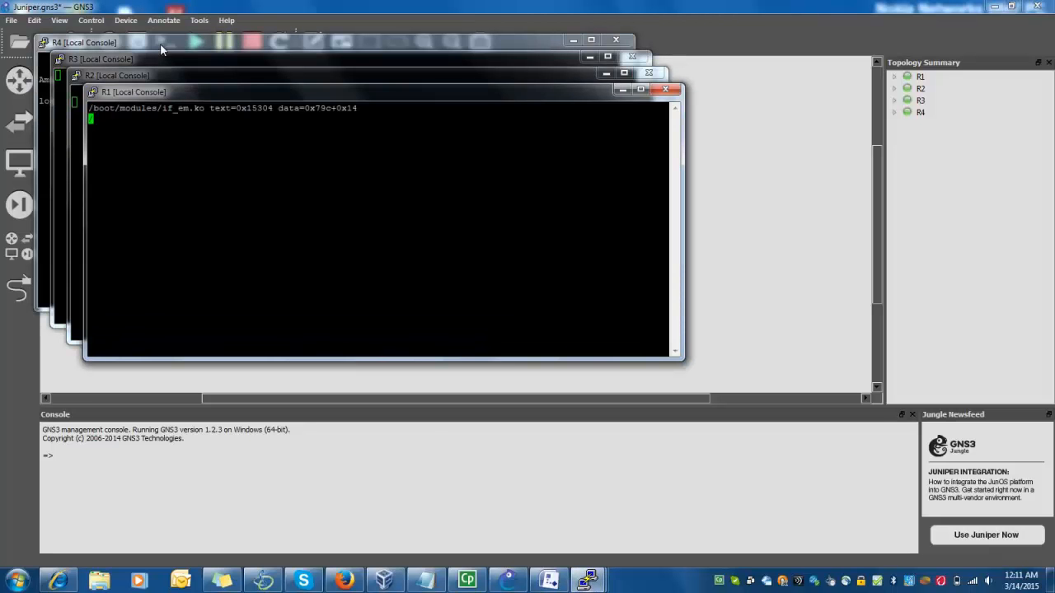
pyautogui.click(162, 31)
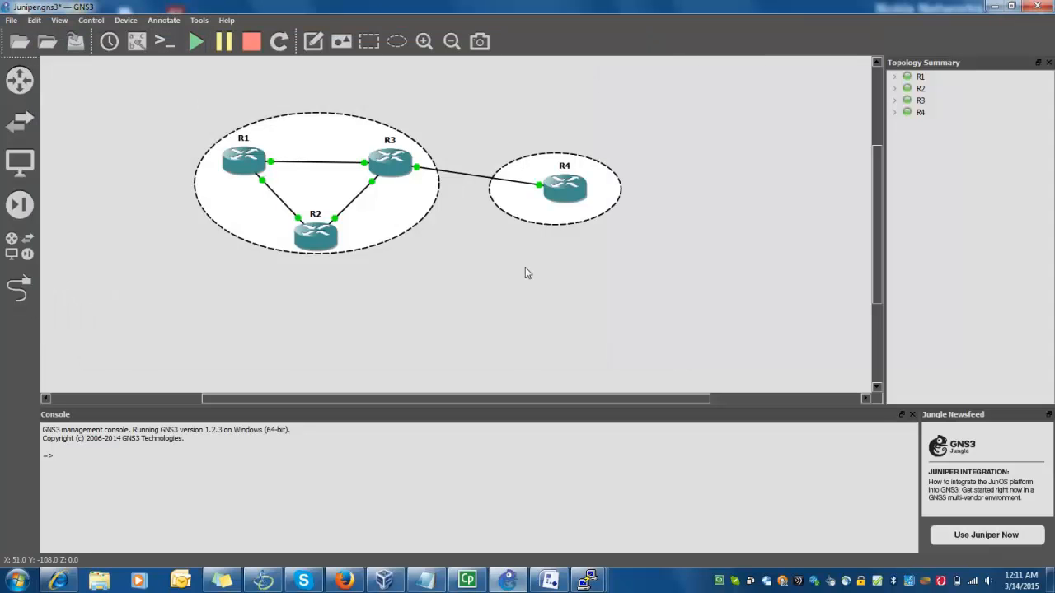
# Bring up the R1–R4 PuTTY consoles and arrange them so R3's and R4's logins are visible
pyautogui.moveTo(588, 580)
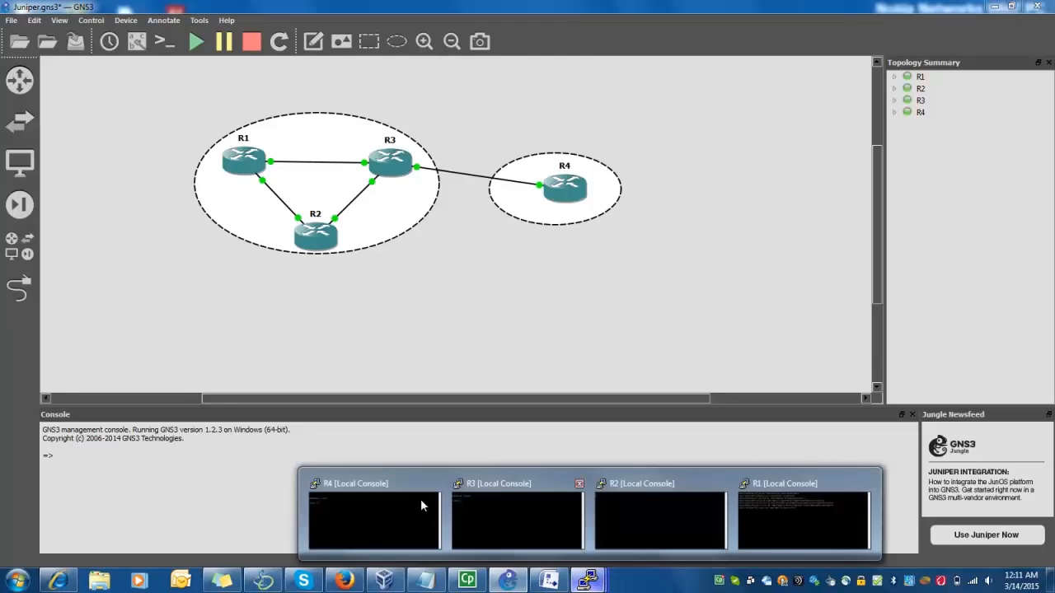
pyautogui.click(421, 499)
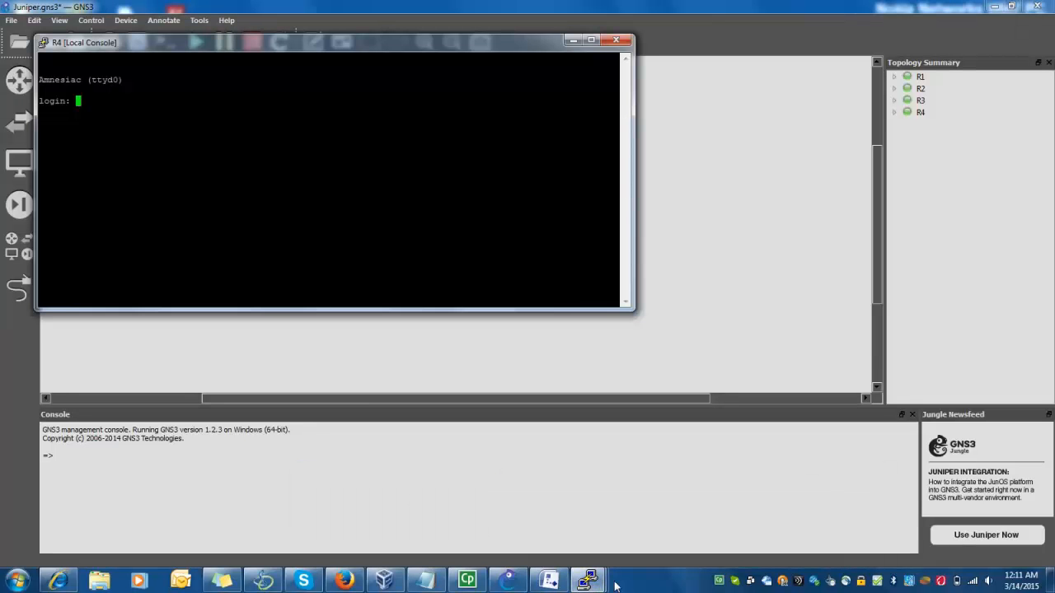
pyautogui.click(588, 580)
pyautogui.click(547, 528)
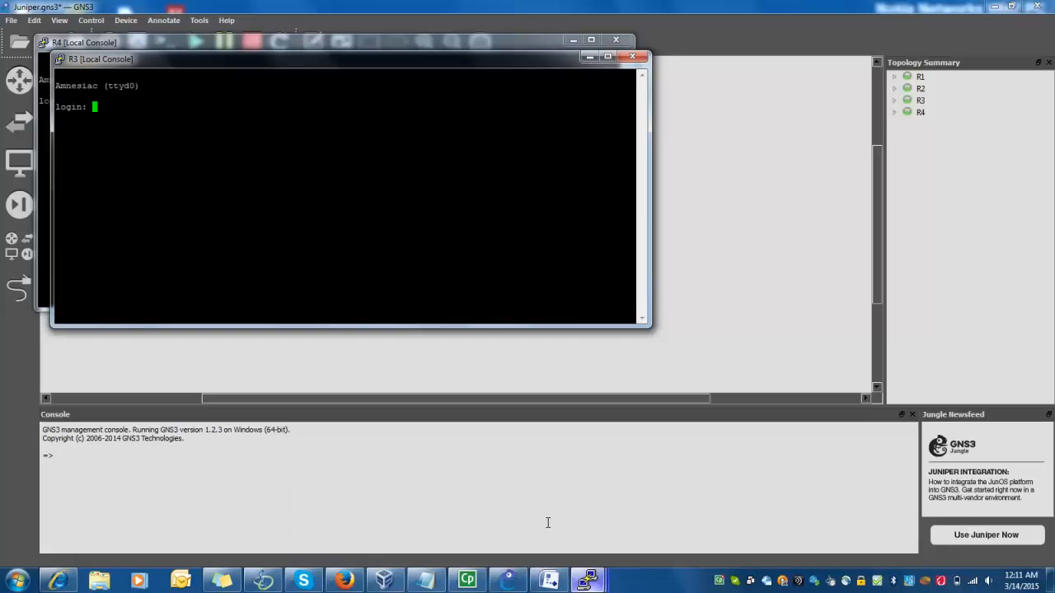
pyautogui.click(589, 581)
pyautogui.click(642, 508)
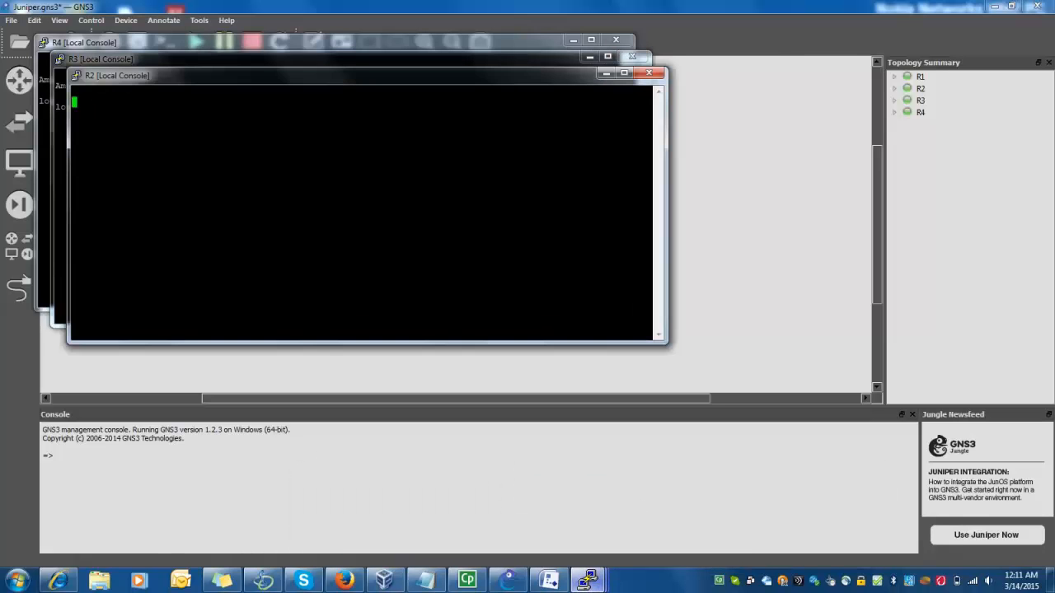
pyautogui.click(589, 580)
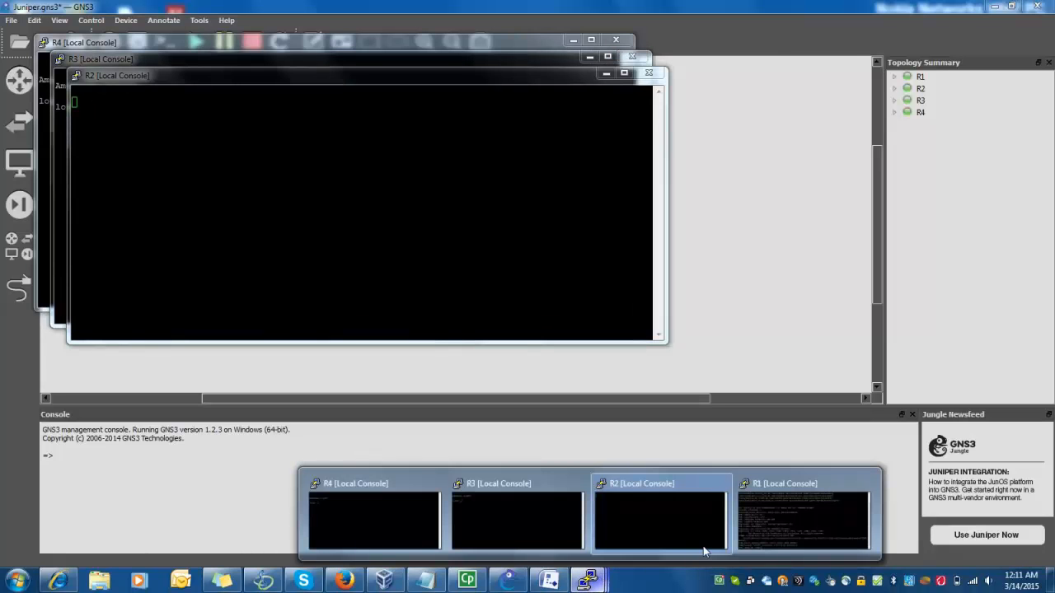
pyautogui.click(760, 517)
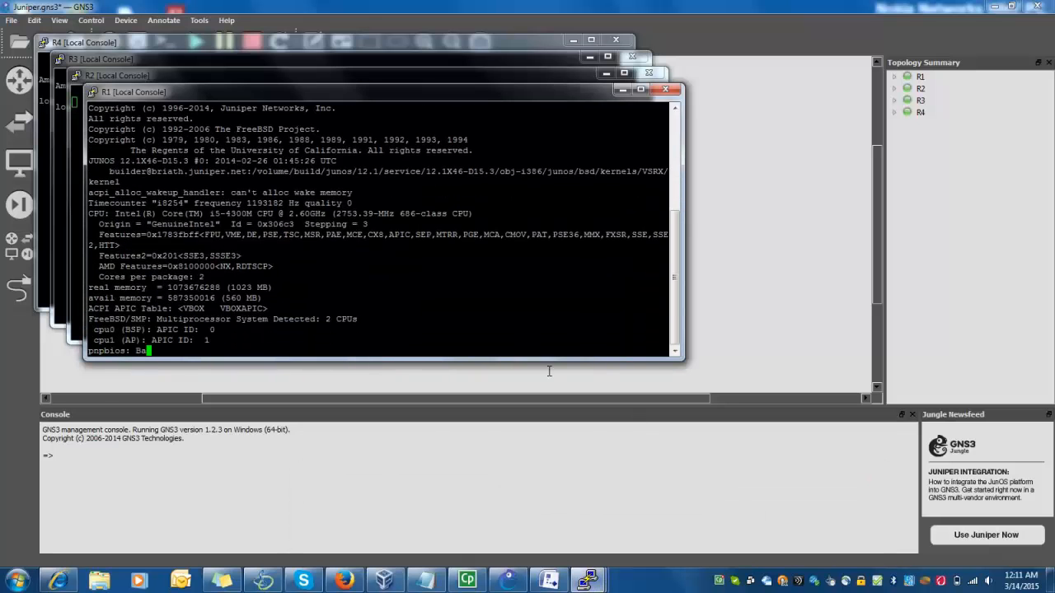
pyautogui.moveTo(339, 89); pyautogui.dragTo(647, 138)
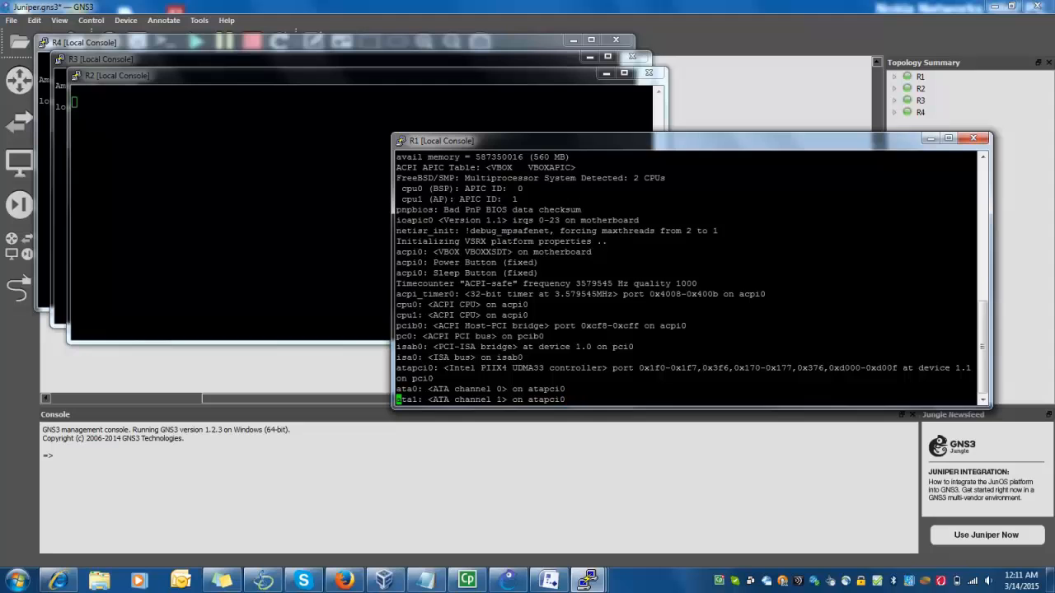
pyautogui.moveTo(312, 79); pyautogui.dragTo(511, 149)
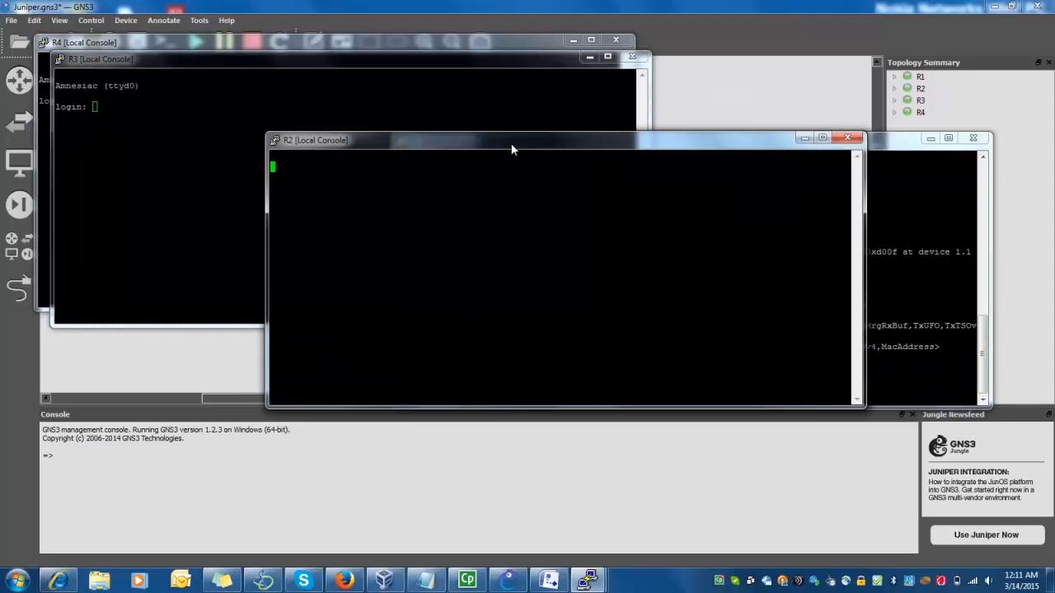
pyautogui.click(330, 59)
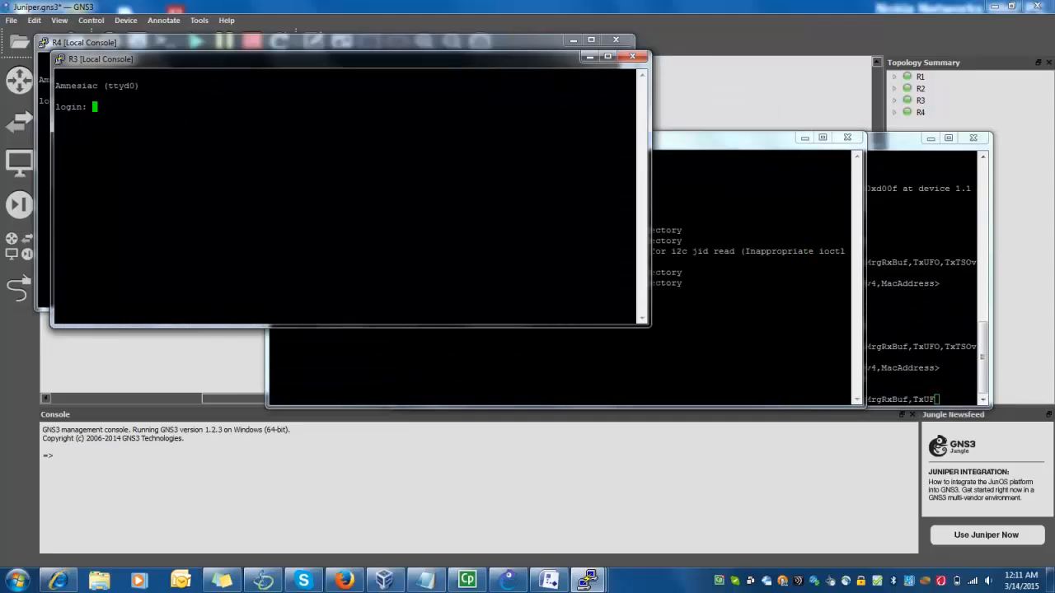
pyautogui.moveTo(372, 61); pyautogui.dragTo(363, 169)
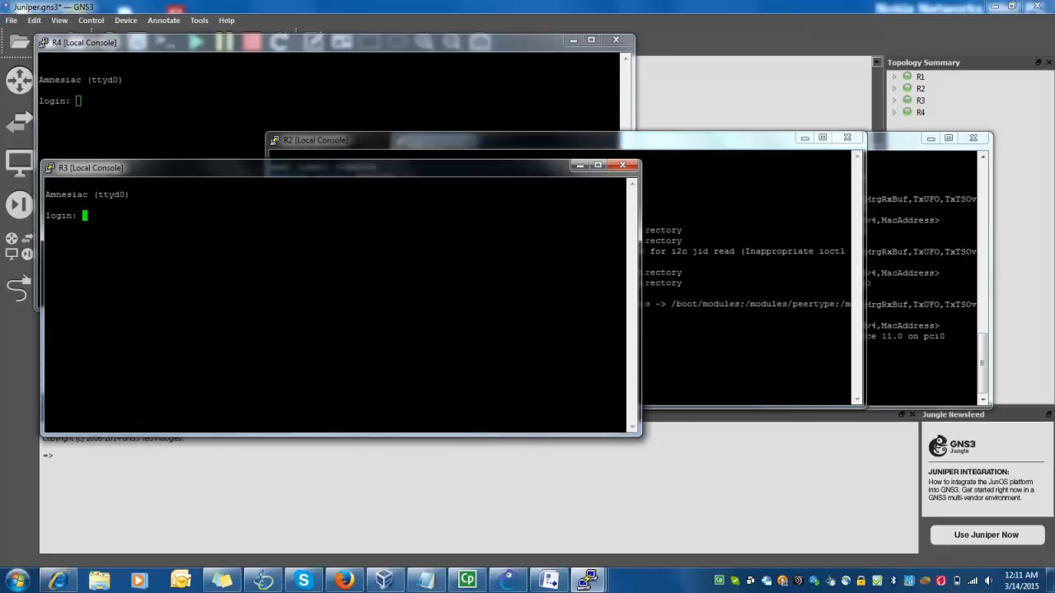
# Log in to R3 as root and start the Junos CLI
pyautogui.write('root')
pyautogui.press('Return')
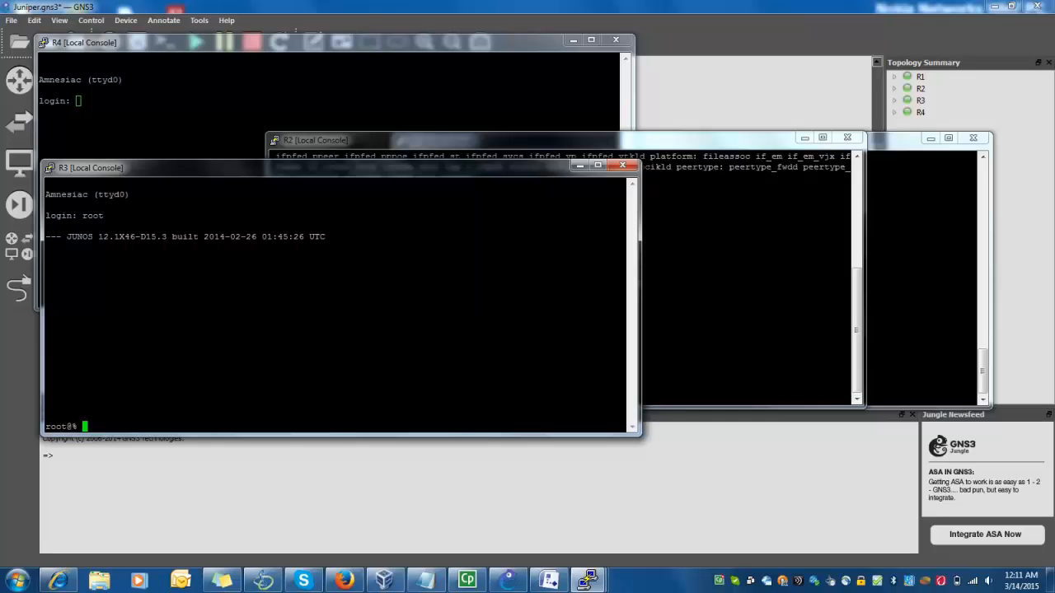
pyautogui.write('cli')
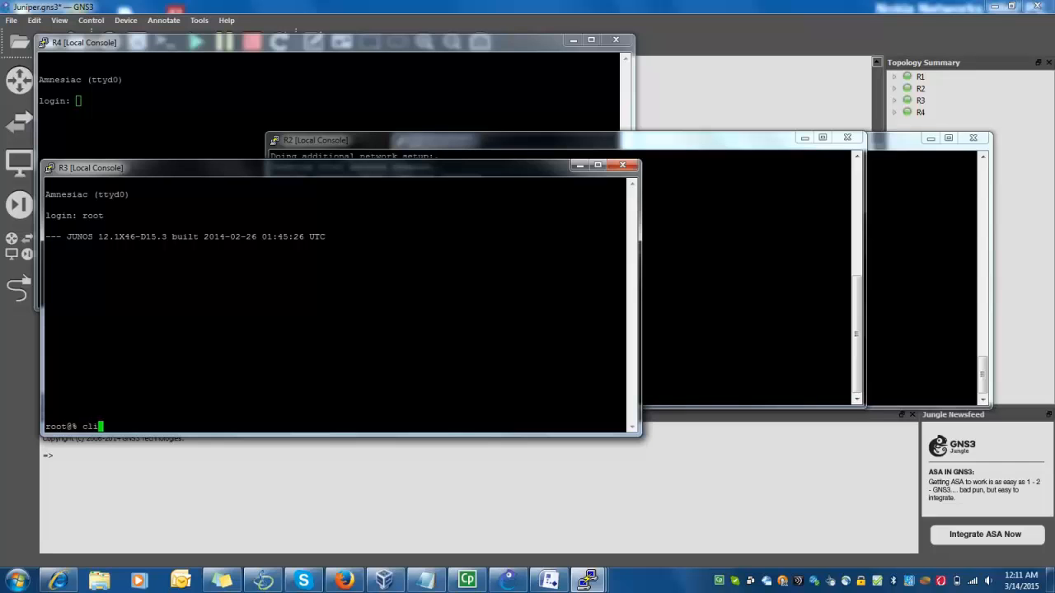
pyautogui.press('Return')
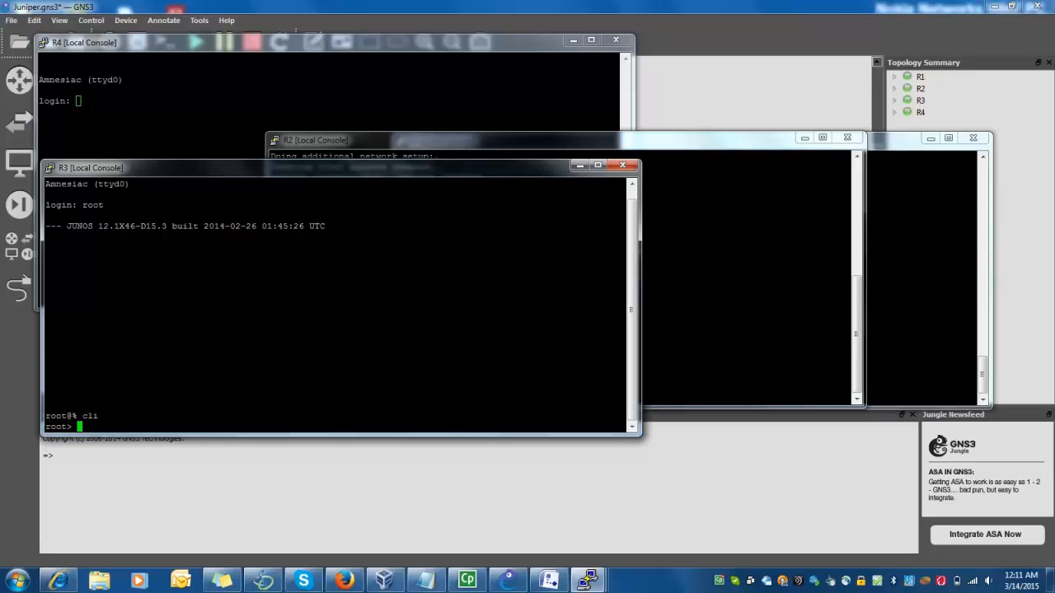
# On R4's console, log in as root and start the Junos CLI
pyautogui.hotkey('alt', 'Tab')
pyautogui.write('root')
pyautogui.press('Return')
pyautogui.write('c')
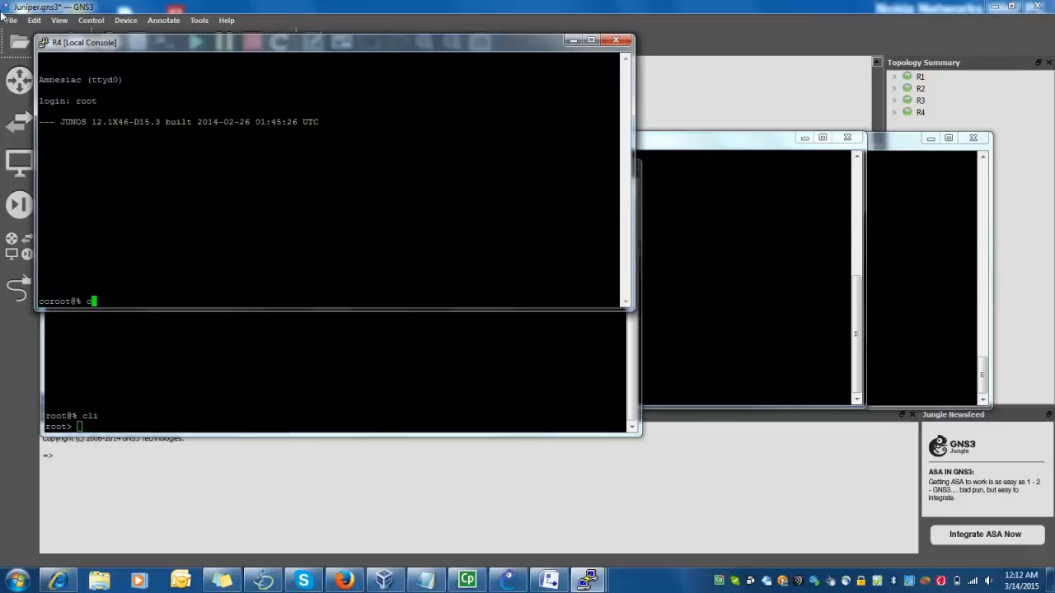
pyautogui.write('li')
pyautogui.press('Return')
pyautogui.press('Return')
# On R2's console, log in as root and enter cli
pyautogui.press('Return')
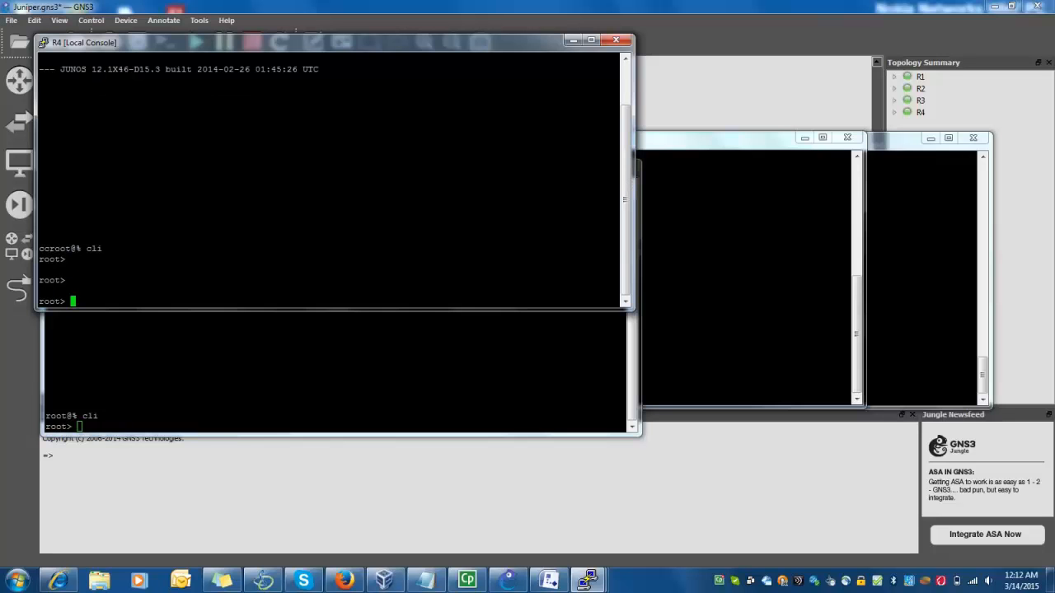
pyautogui.click(720, 206)
pyautogui.click(720, 208)
pyautogui.write('root')
pyautogui.press('Return')
pyautogui.press('Return')
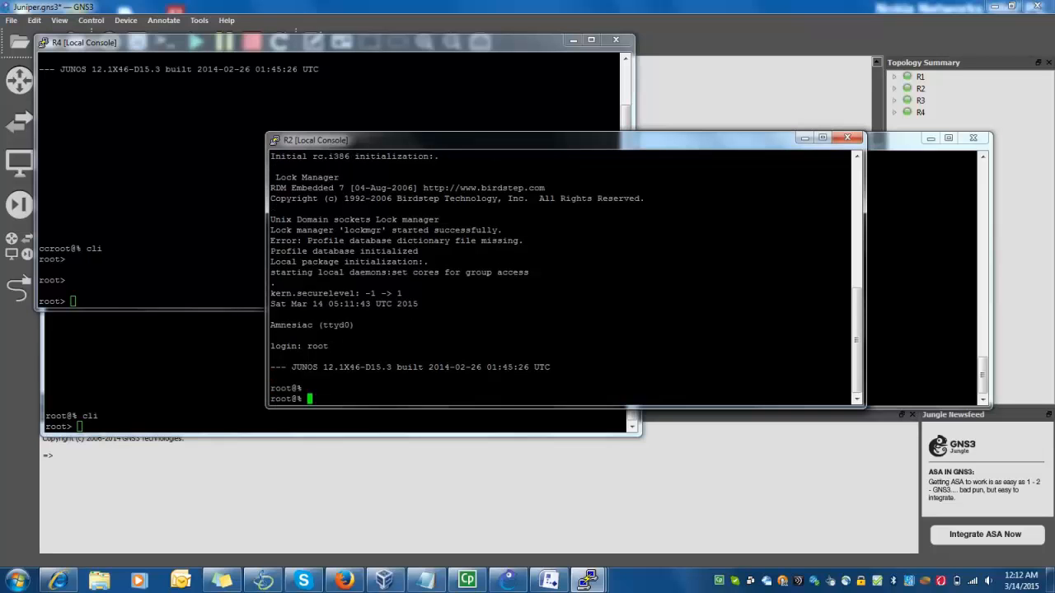
pyautogui.write('cli')
pyautogui.press('Return')
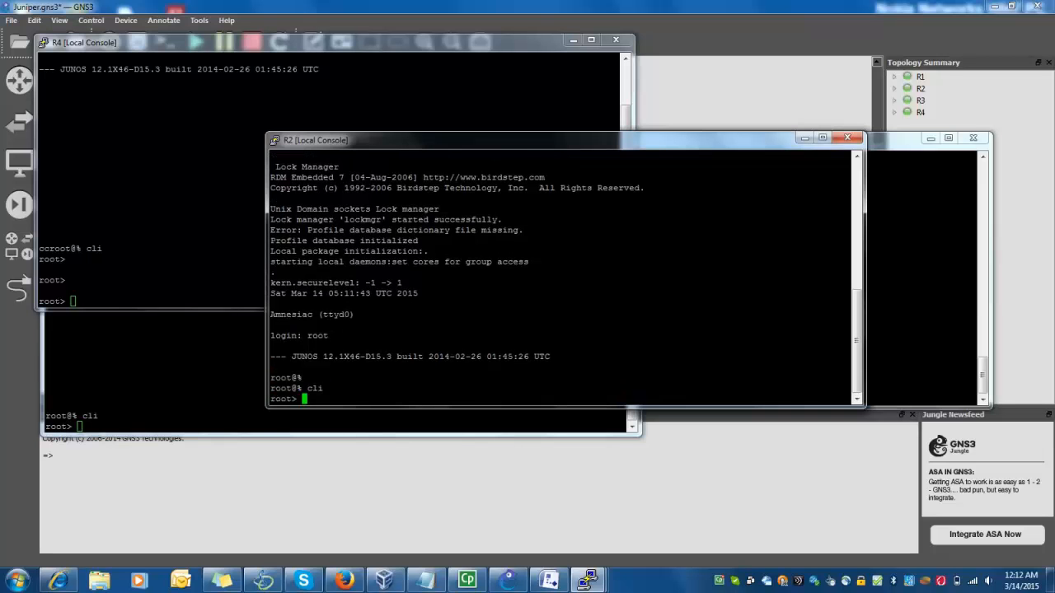
# Rearrange the R1 and R2 console windows so both are visible
pyautogui.click(919, 251)
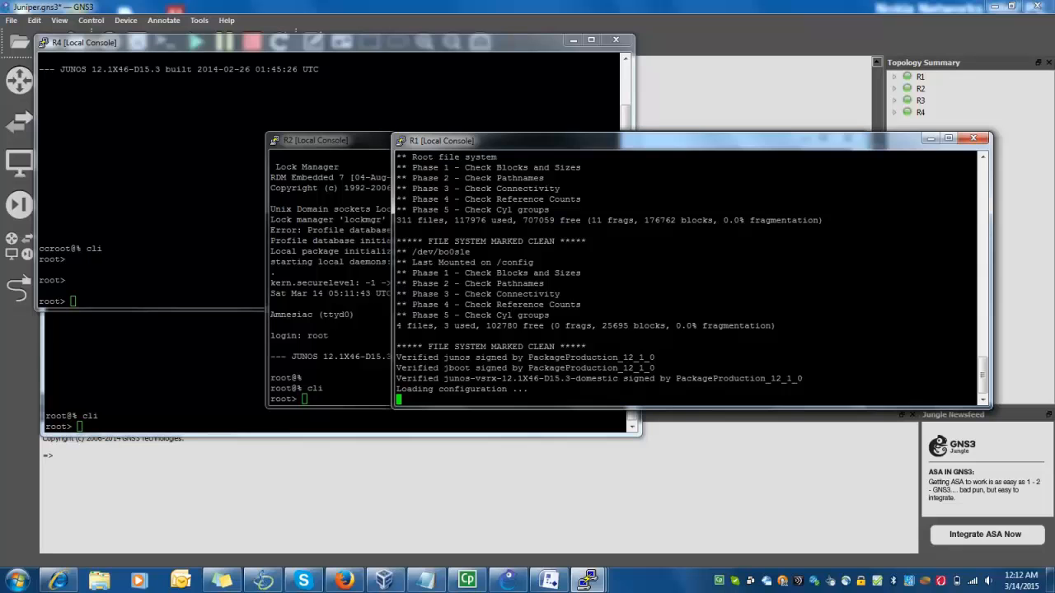
pyautogui.moveTo(562, 154); pyautogui.dragTo(589, 94)
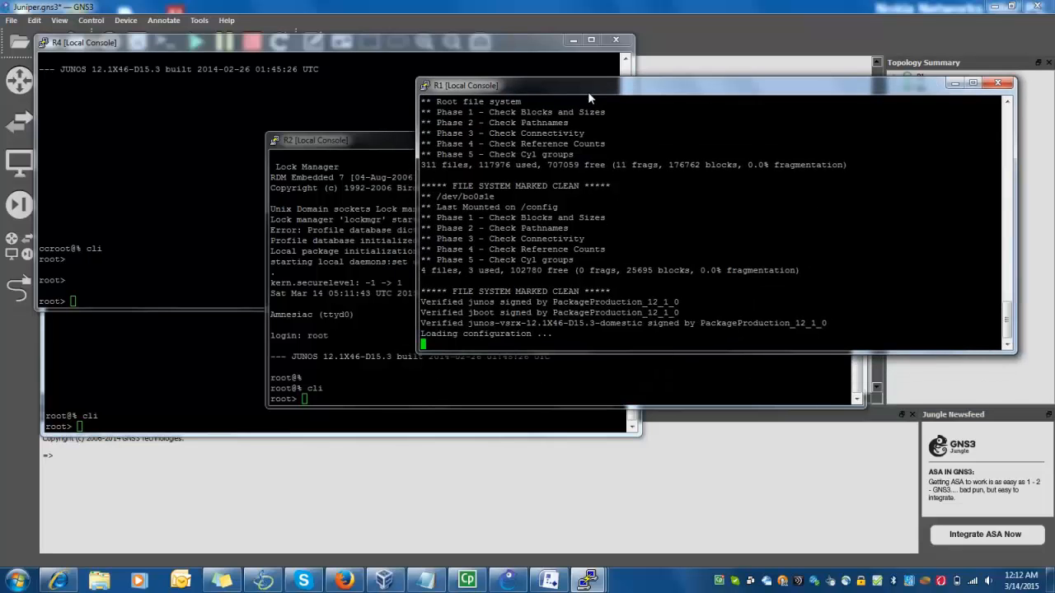
pyautogui.moveTo(345, 140); pyautogui.dragTo(409, 259)
pyautogui.moveTo(549, 89); pyautogui.dragTo(540, 22)
pyautogui.click(386, 526)
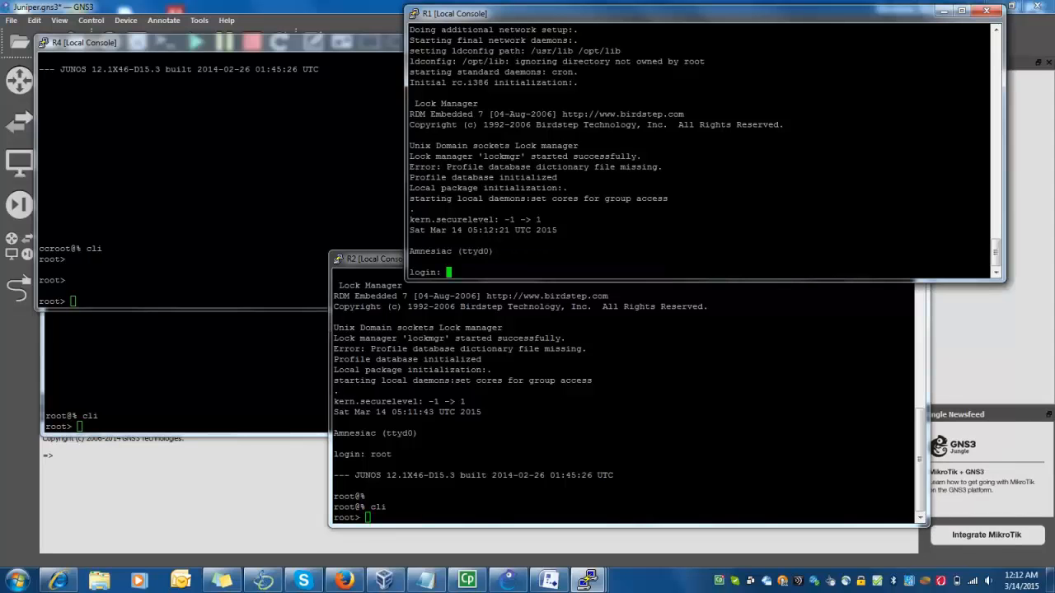
# Log in to R1 as root and start the Junos CLI
pyautogui.write('root')
pyautogui.press('Return')
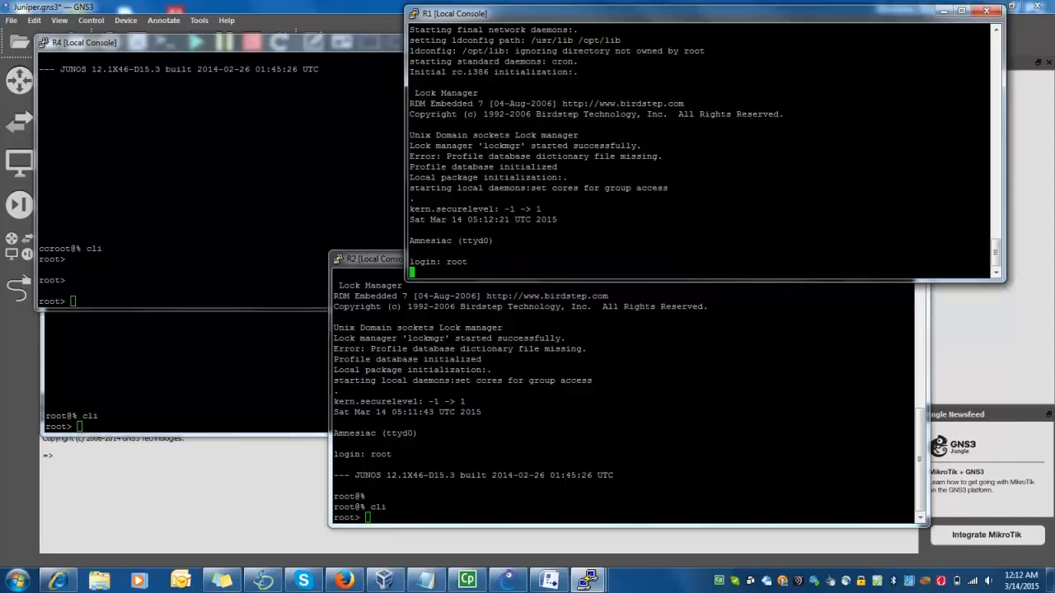
pyautogui.write('cli')
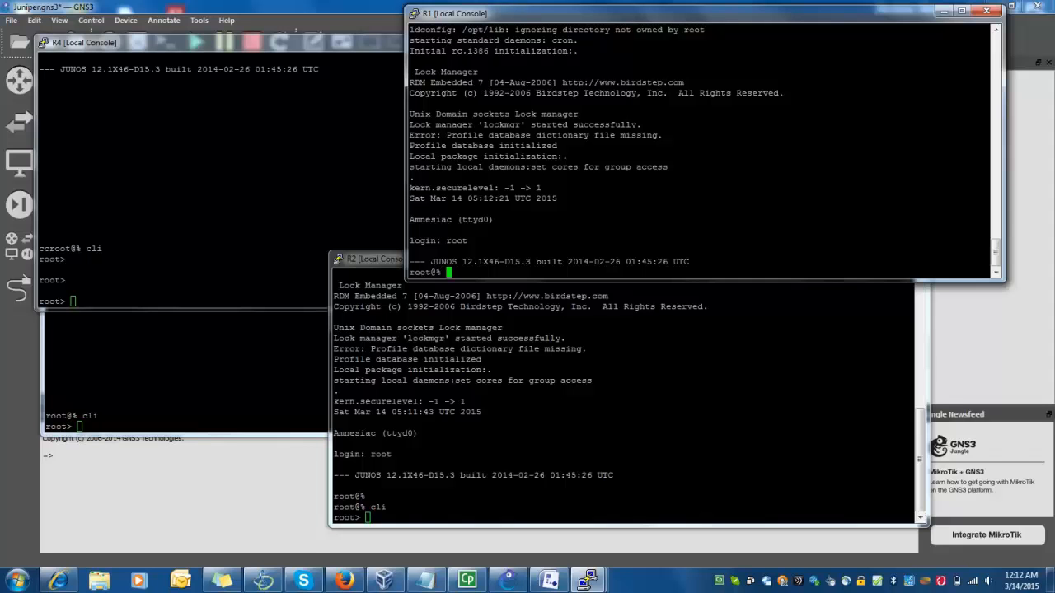
pyautogui.press('Return')
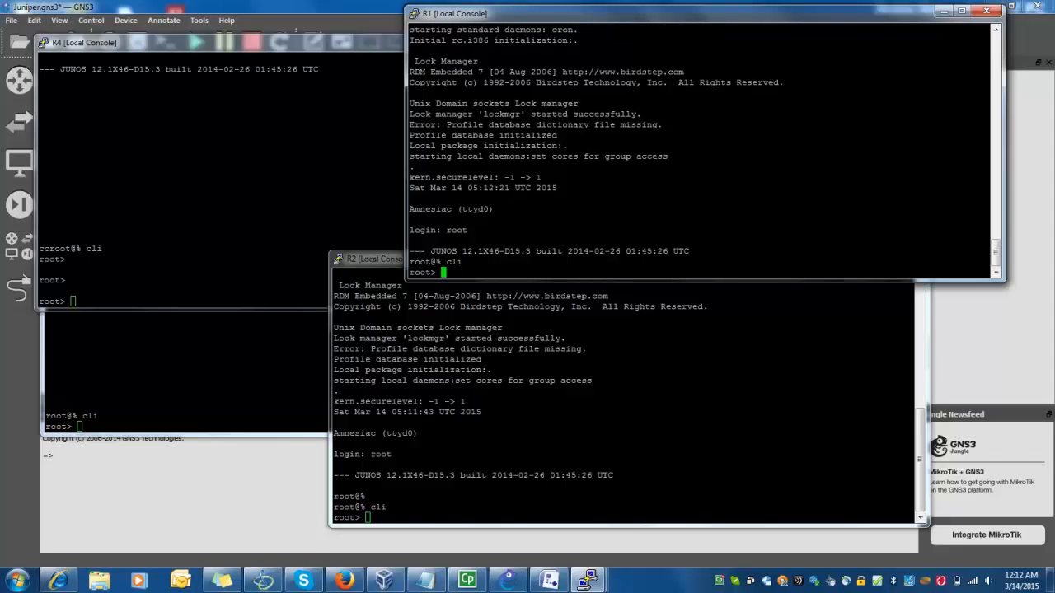
# Maximize R1's console, list its config with 'show configuration | display set', then run 'configure'
pyautogui.doubleClick(624, 15)
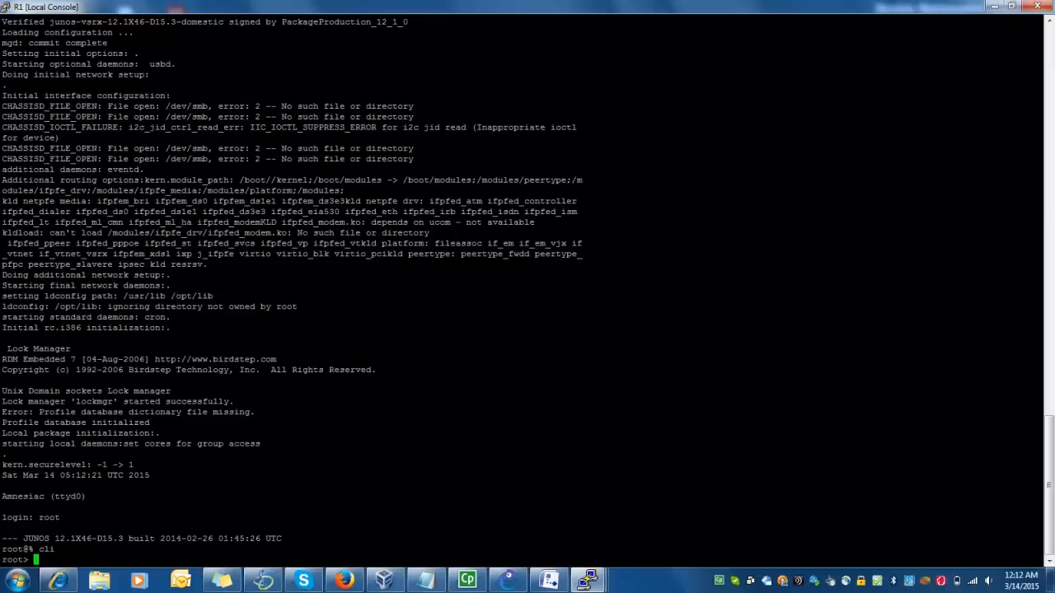
pyautogui.press('Return')
pyautogui.press('Return')
pyautogui.write('show configuration ')
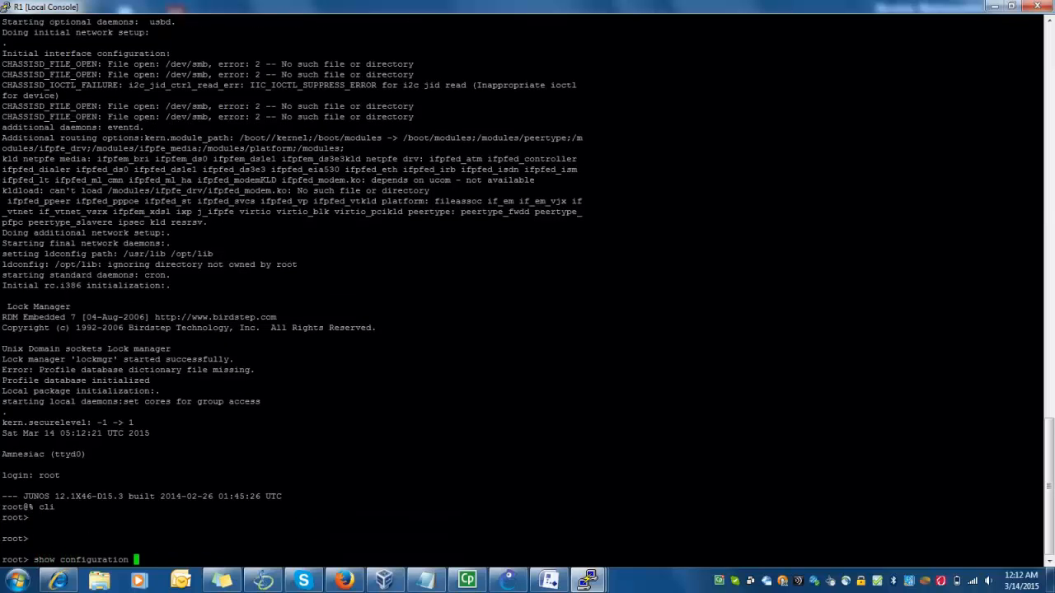
pyautogui.write('| display set')
pyautogui.press('Return')
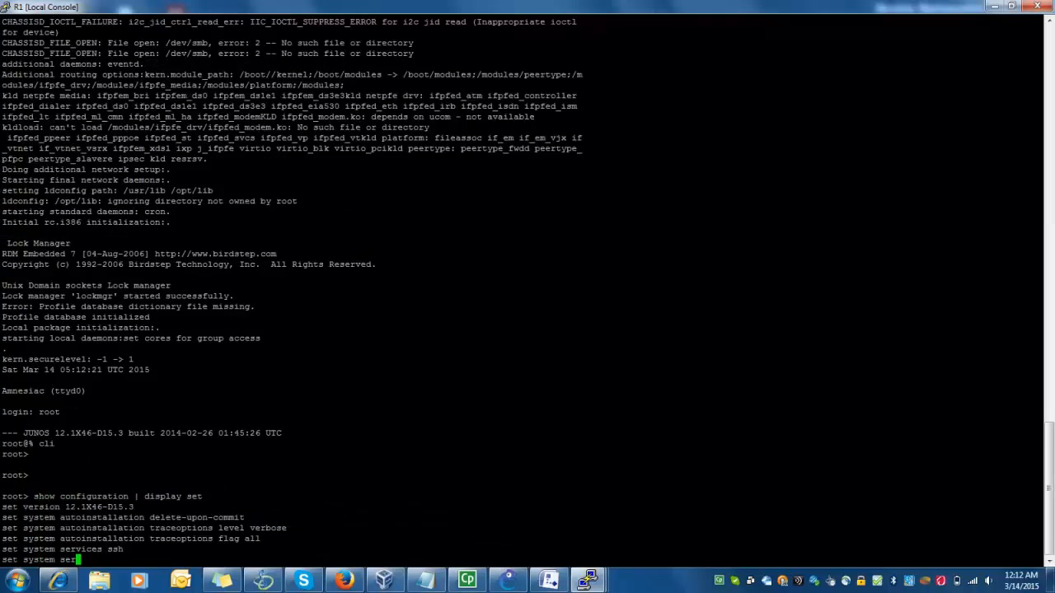
pyautogui.press('space')
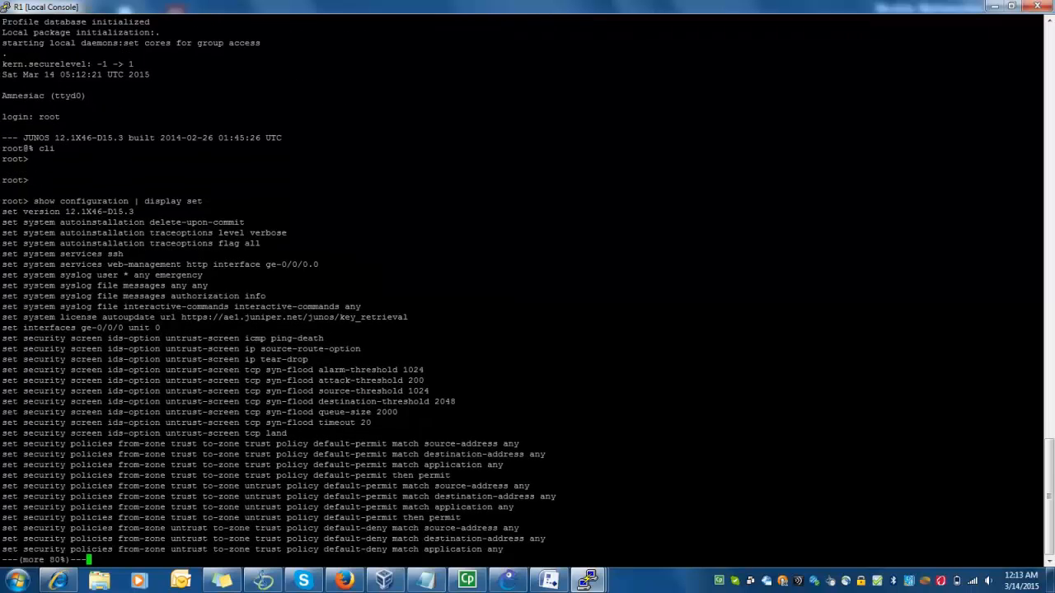
pyautogui.press('Return')
pyautogui.press('Return')
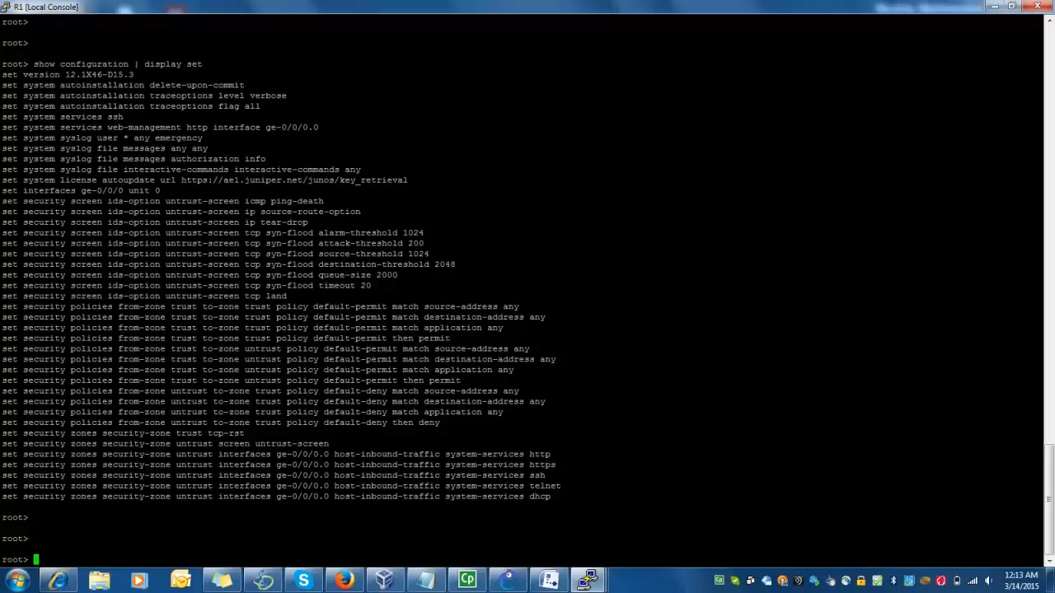
pyautogui.write('configure')
pyautogui.press('Return')
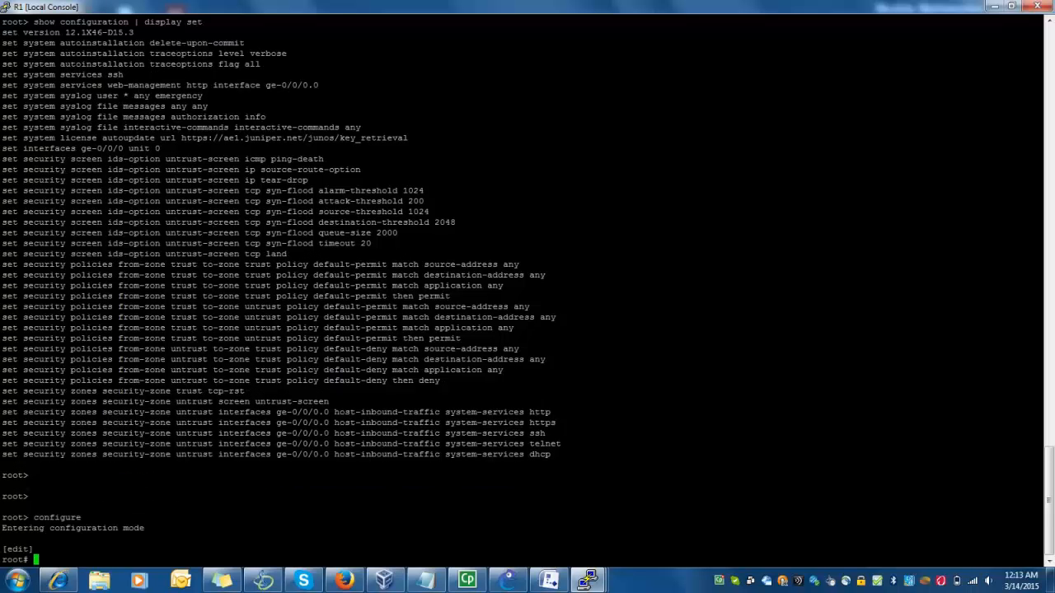
# Change R1's console font to 14-point Courier New in PuTTY's settings
pyautogui.rightClick(347, 5)
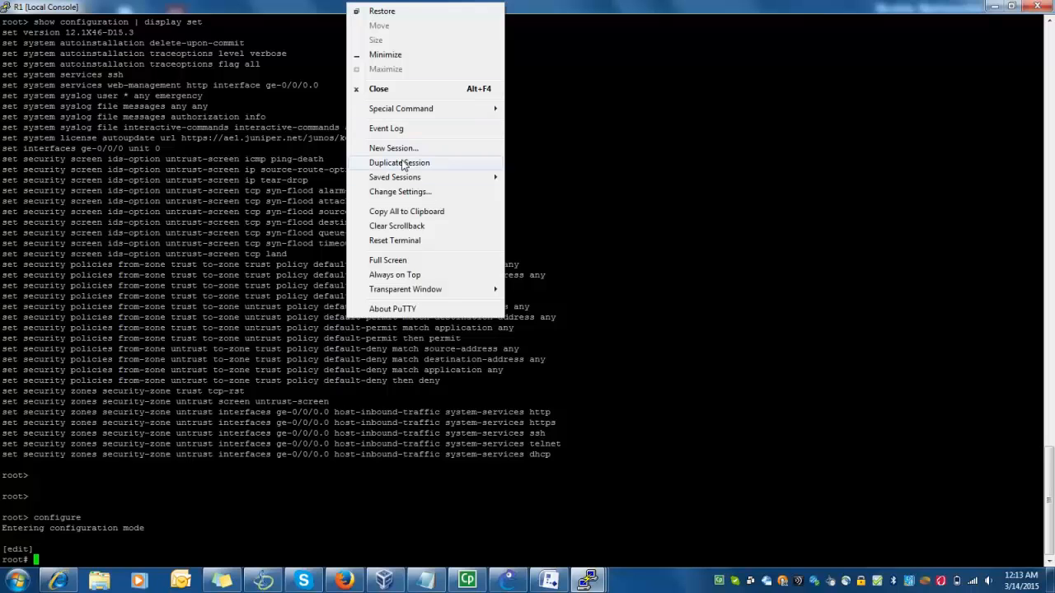
pyautogui.click(407, 191)
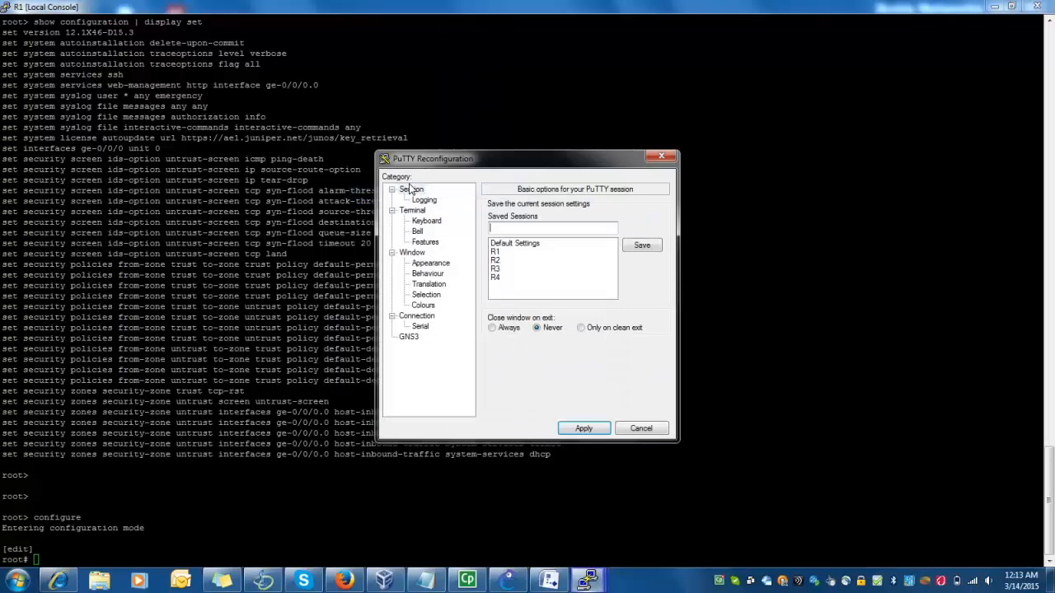
pyautogui.click(436, 264)
pyautogui.click(636, 283)
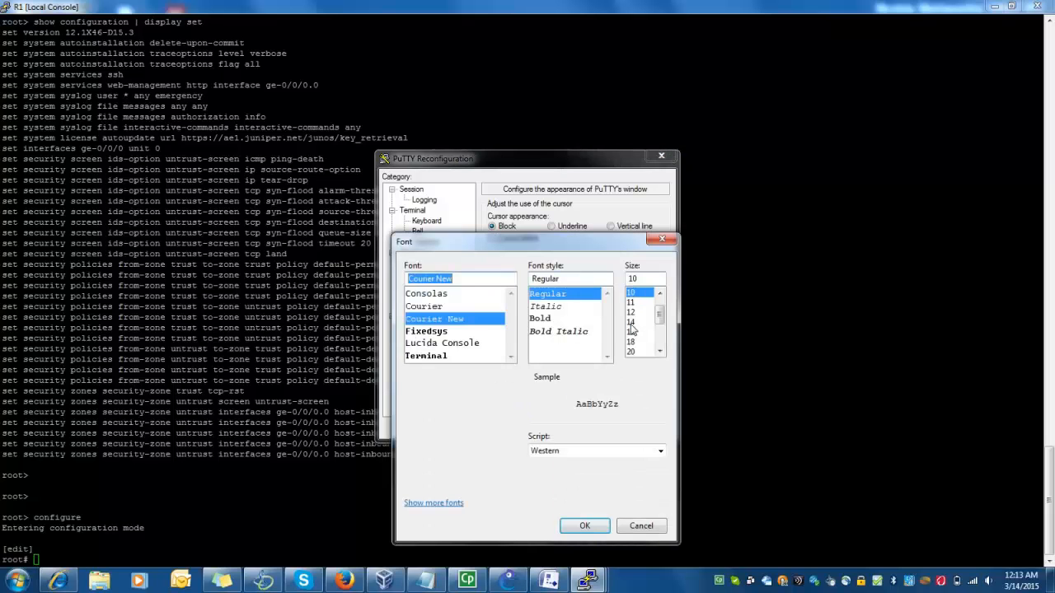
pyautogui.click(631, 323)
pyautogui.click(581, 526)
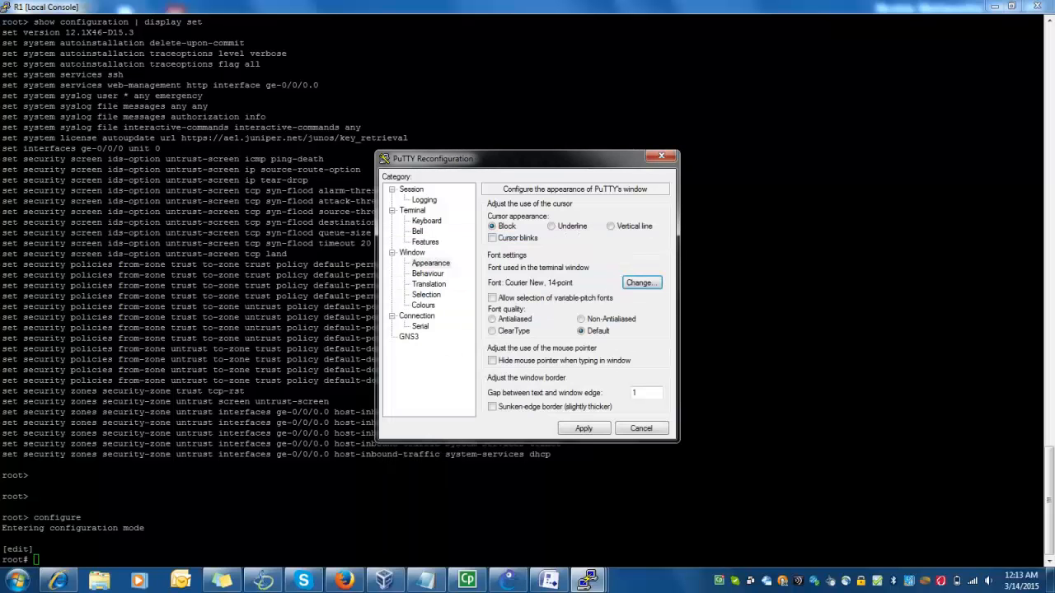
# Set the Default Foreground colour to yellow and apply the new settings
pyautogui.click(427, 307)
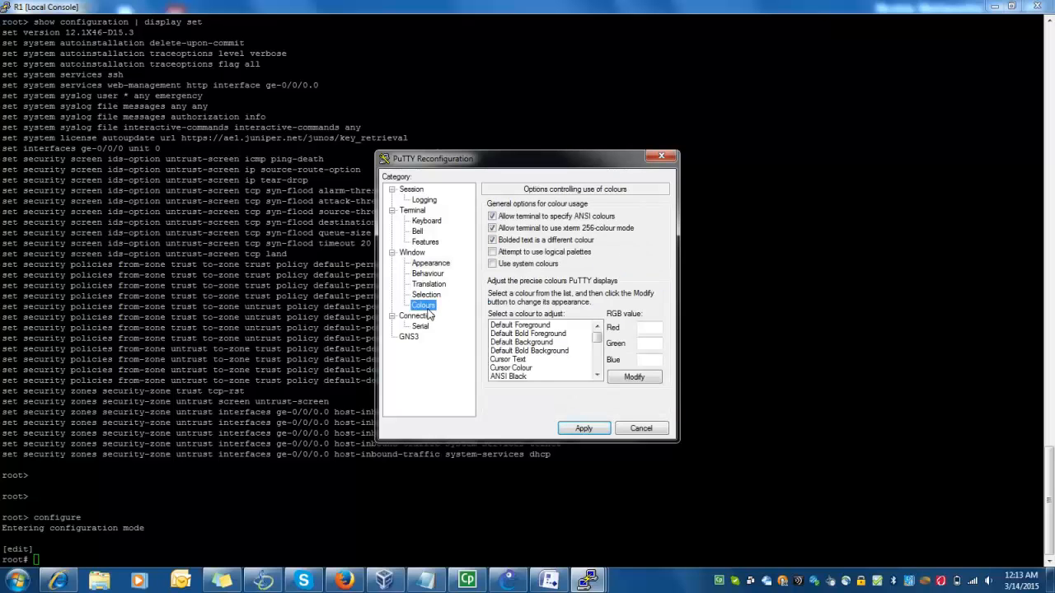
pyautogui.click(550, 326)
pyautogui.click(633, 376)
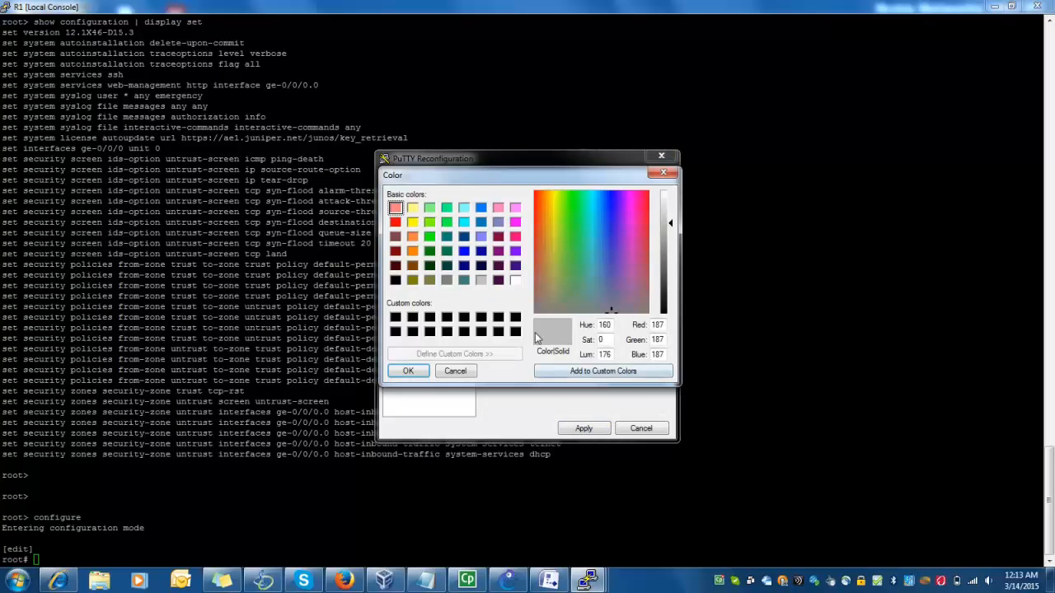
pyautogui.click(413, 222)
pyautogui.click(408, 371)
pyautogui.click(583, 429)
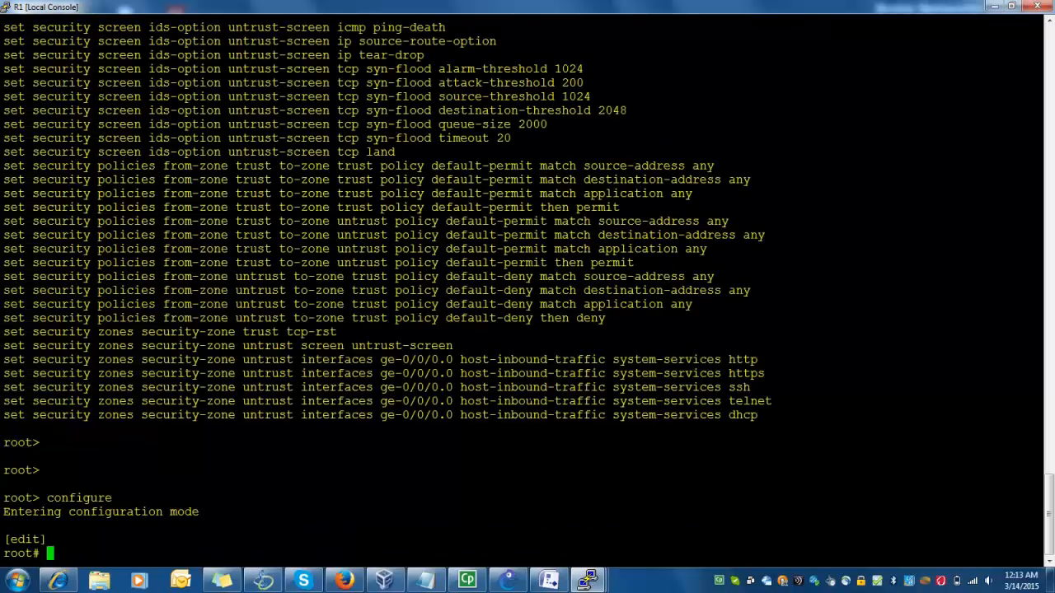
# Remove R1's security configuration with 'delete security'
pyautogui.write('se')
pyautogui.press('BackSpace')
pyautogui.press('BackSpace')
pyautogui.write('delete security')
pyautogui.press('Return')
# Set 'security forwarding-options family mpls mode packet-based' on R1
pyautogui.write('set security forwarding-options')
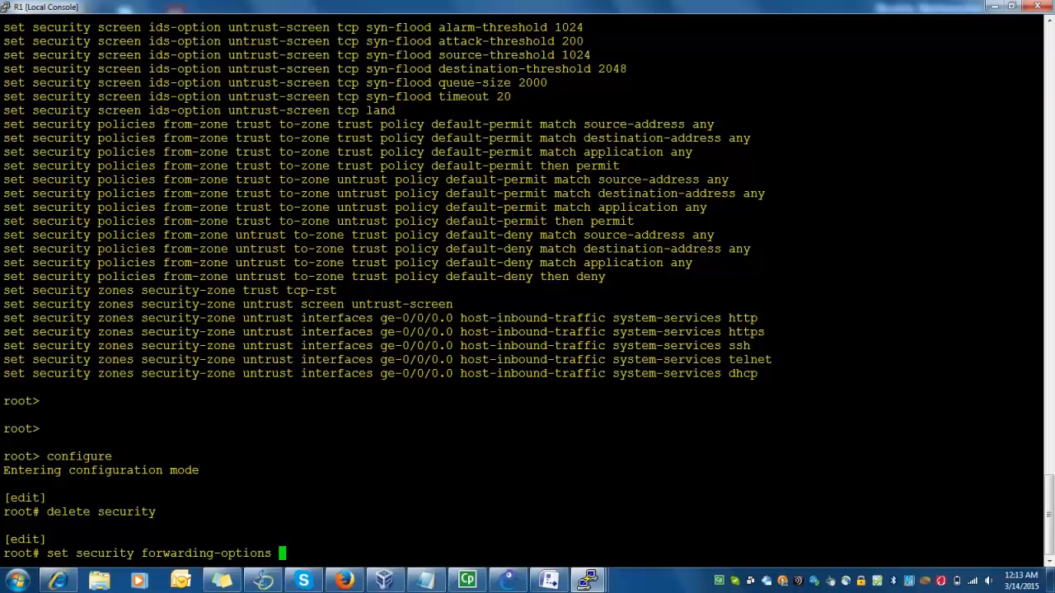
pyautogui.write('family mpls md')
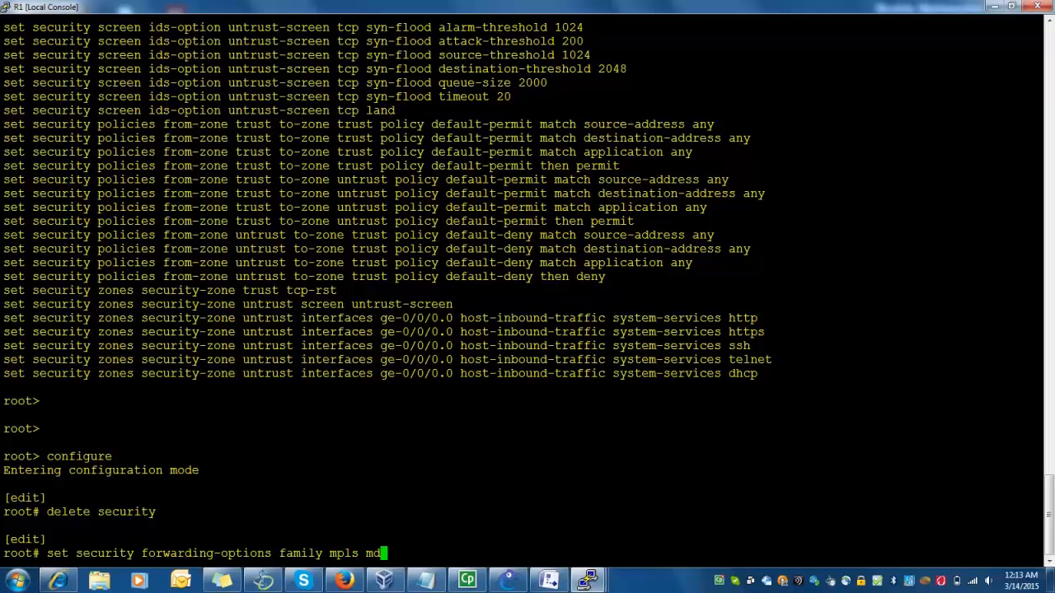
pyautogui.press('BackSpace')
pyautogui.write('pd')
pyautogui.press('Return')
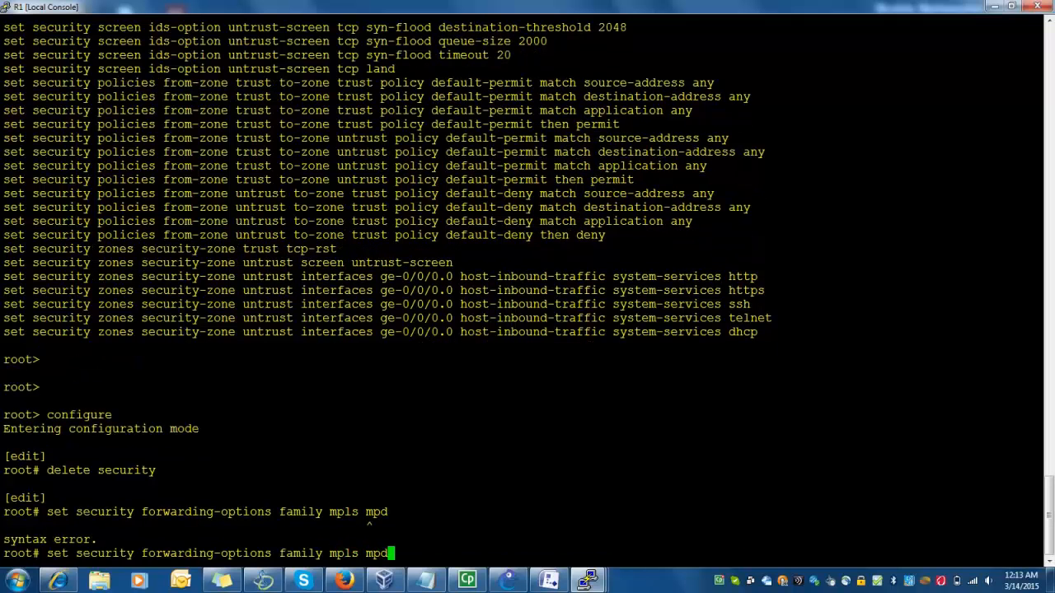
pyautogui.write('ode packet-based')
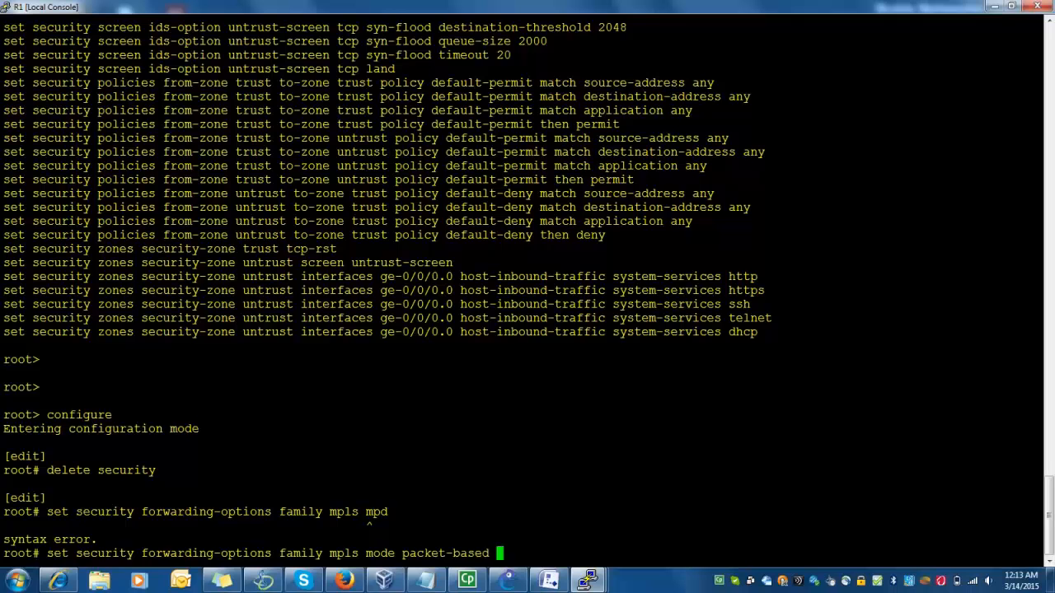
pyautogui.press('Return')
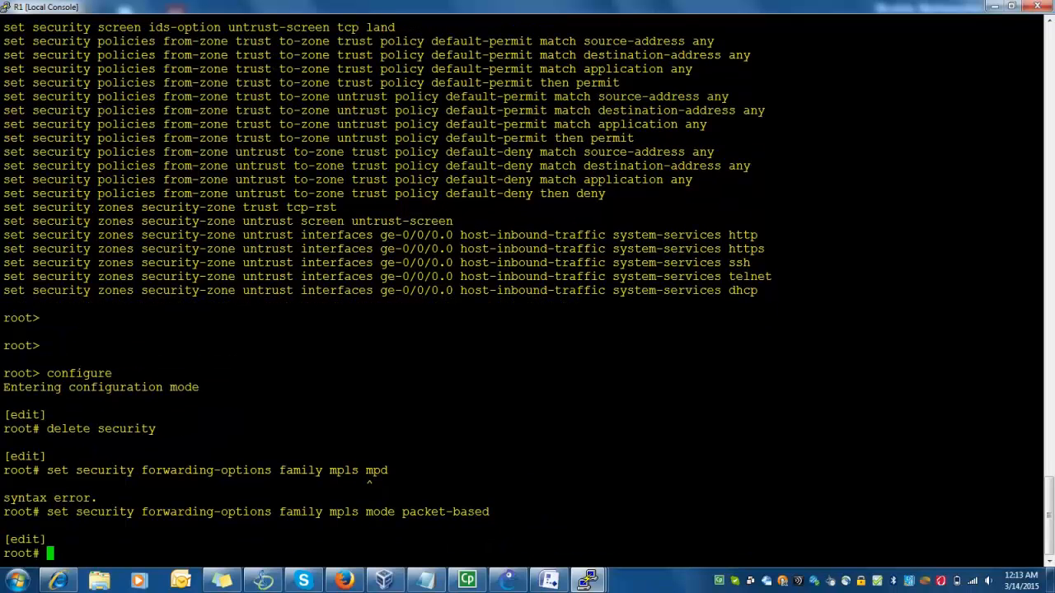
# Copy the delete-security and packet-based command lines, then type commit
pyautogui.moveTo(1040, 429); pyautogui.dragTo(48, 428)
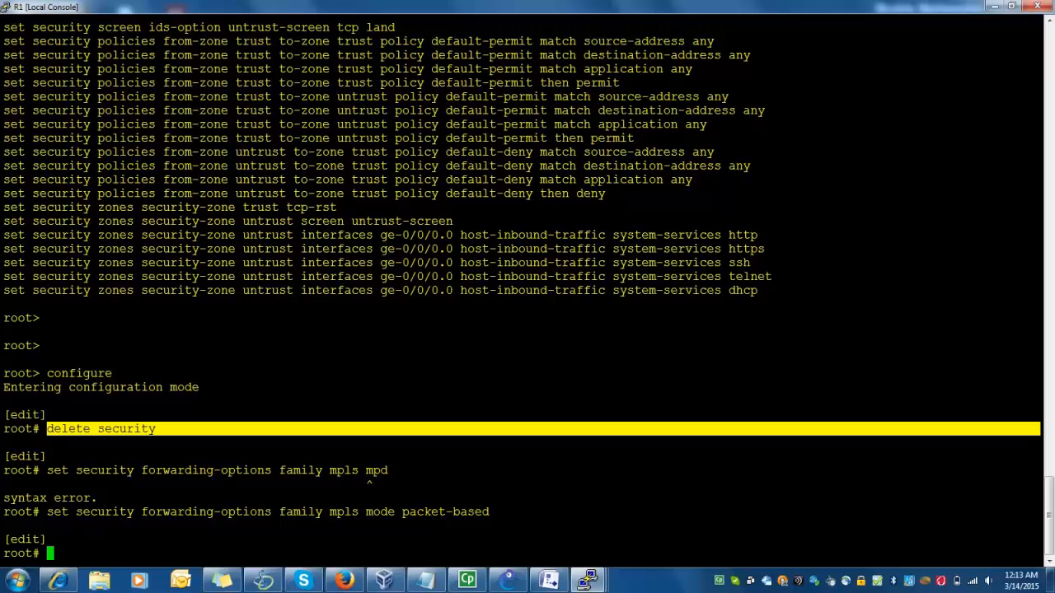
pyautogui.moveTo(47, 511); pyautogui.dragTo(536, 511)
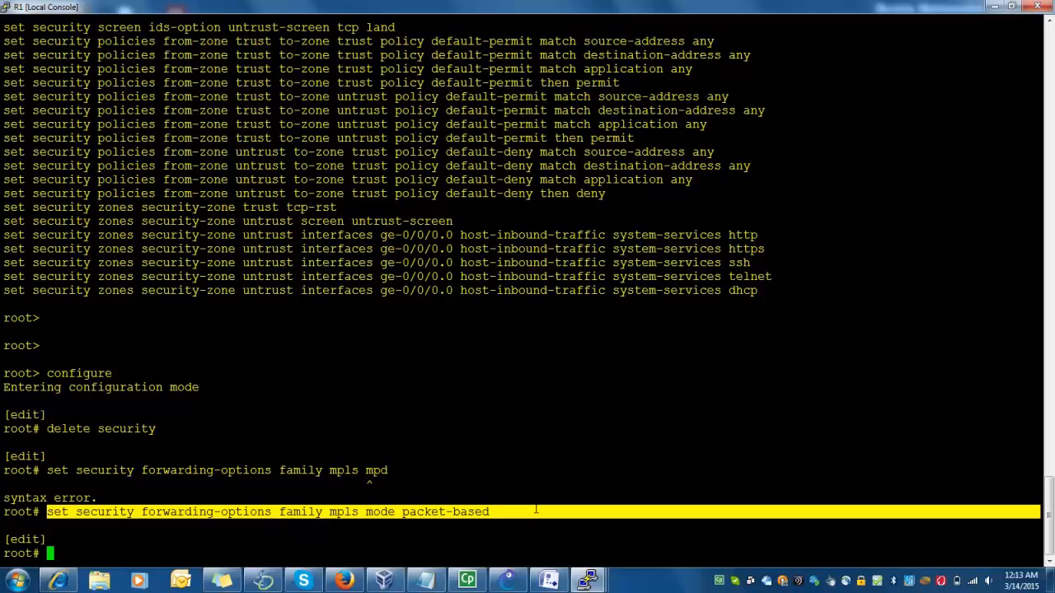
pyautogui.click(535, 512)
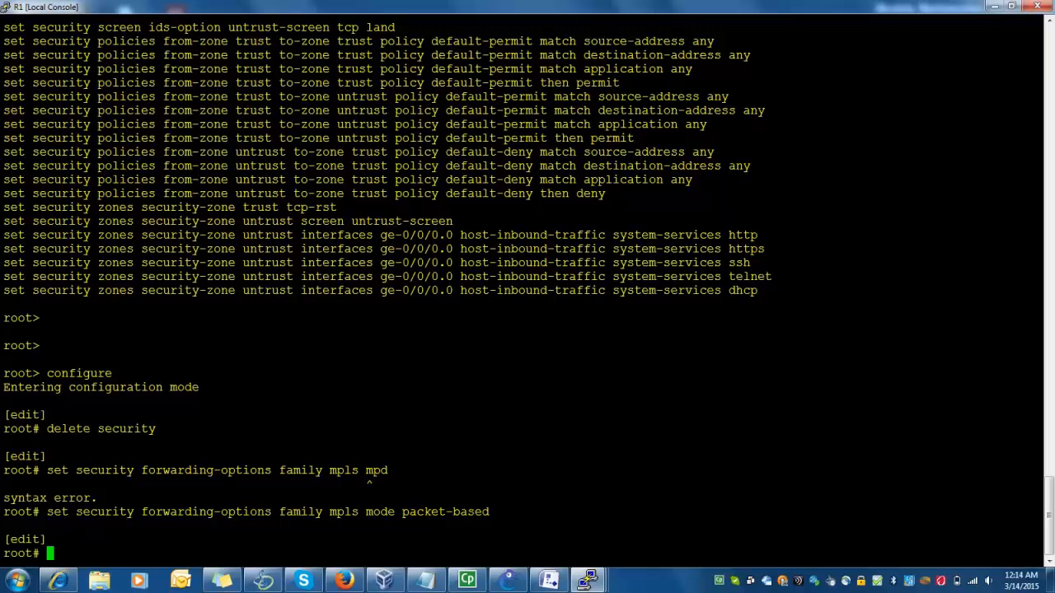
pyautogui.write('commit')
# Attempt the commit, then set a plain-text root password on R1 and commit again
pyautogui.press('Return')
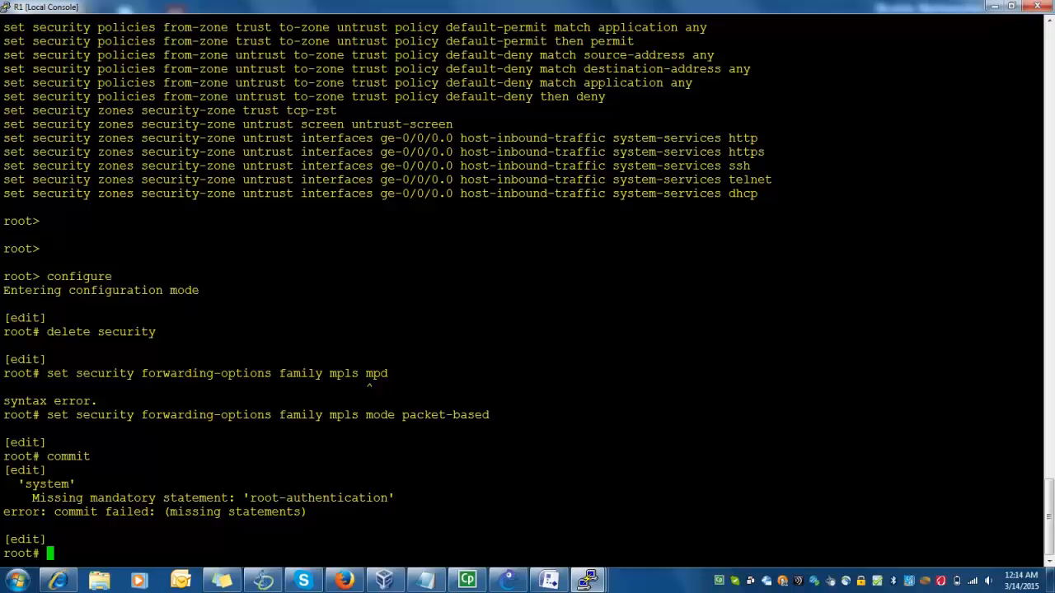
pyautogui.write('set system root-authentication plain-text-password')
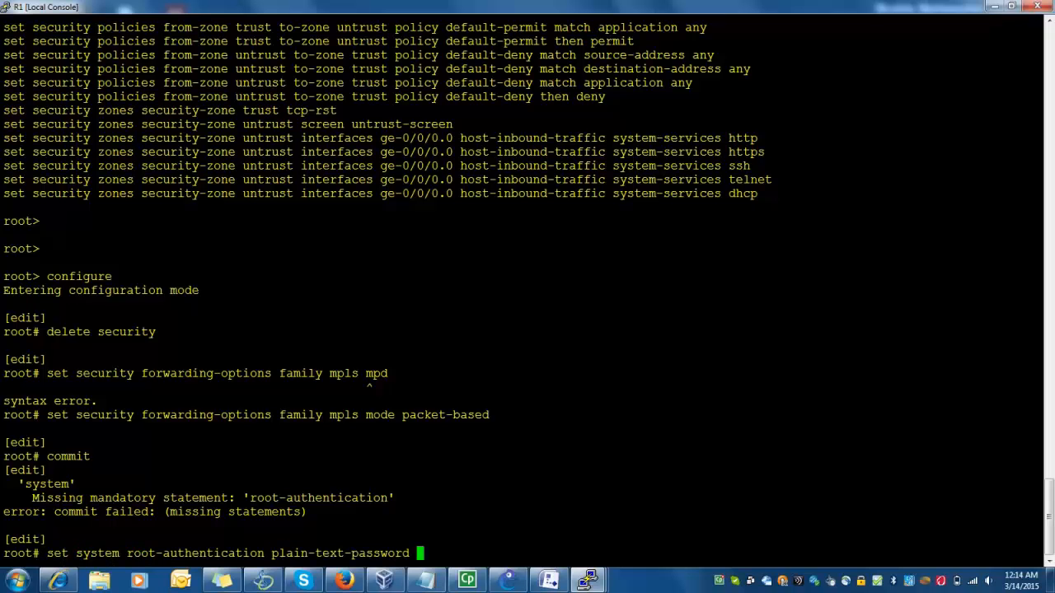
pyautogui.press('Return')
pyautogui.press('Return')
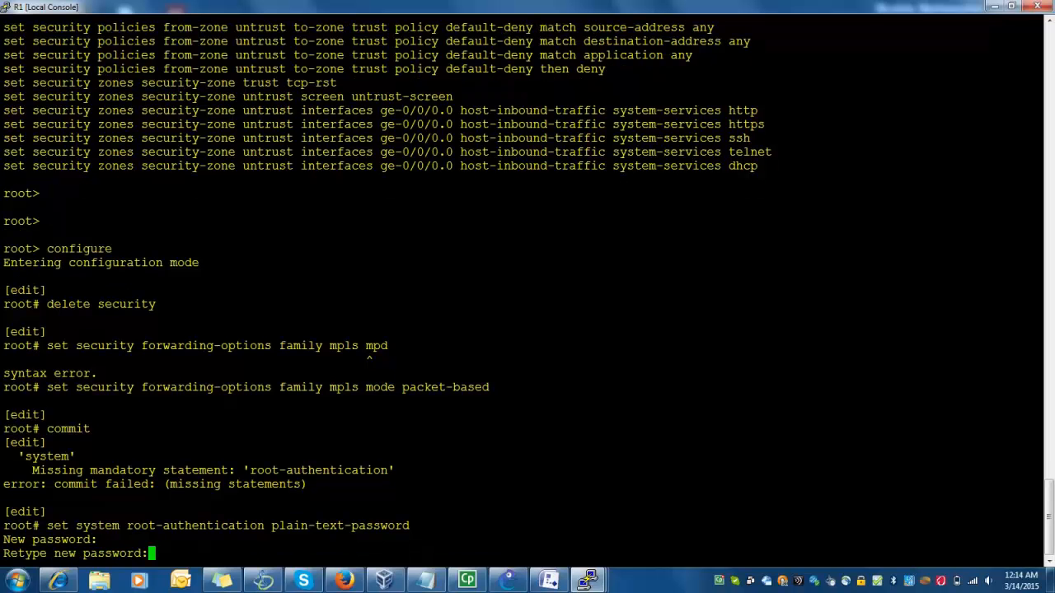
pyautogui.press('Return')
pyautogui.write('commit')
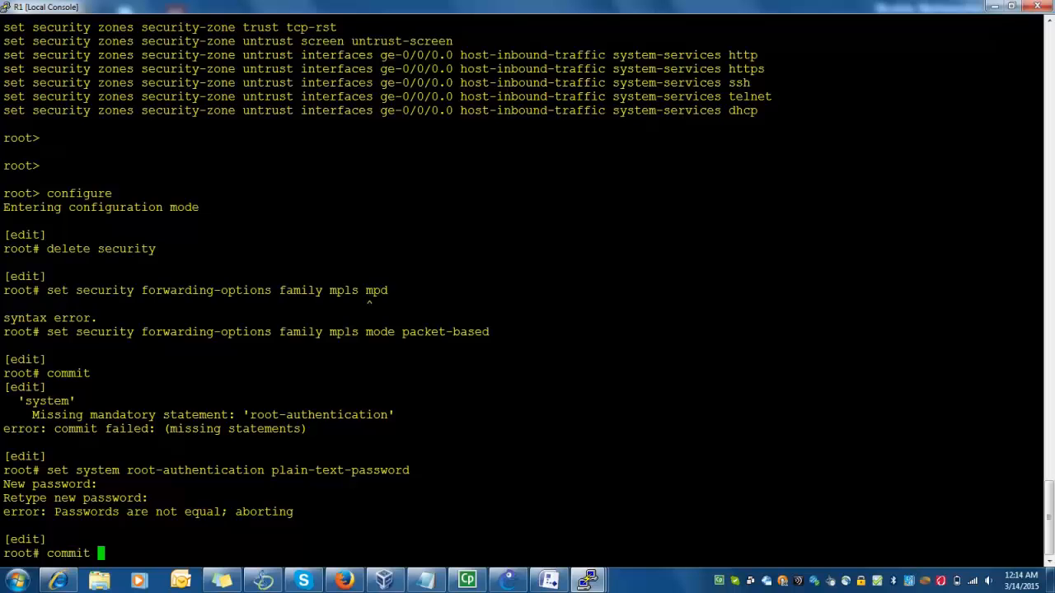
pyautogui.press('Return')
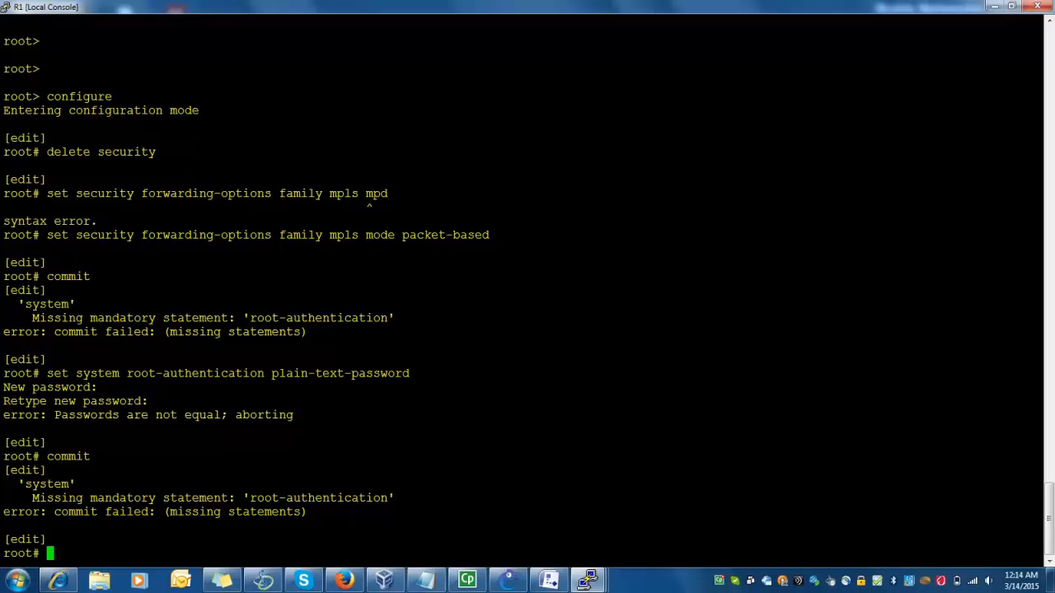
# Re-run the root-authentication command from history, re-enter the password, and commit successfully
pyautogui.write('com')
pyautogui.press('BackSpace')
pyautogui.press('BackSpace')
pyautogui.press('BackSpace')
pyautogui.press('Up')
pyautogui.press('Up')
pyautogui.press('Down')
pyautogui.press('Up')
pyautogui.press('Return')
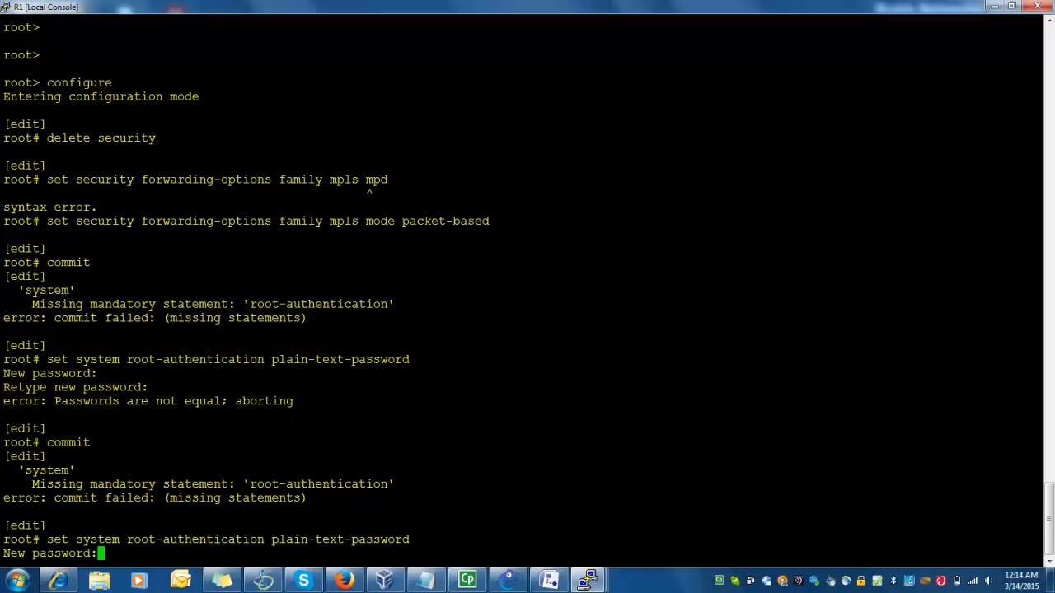
pyautogui.press('Return')
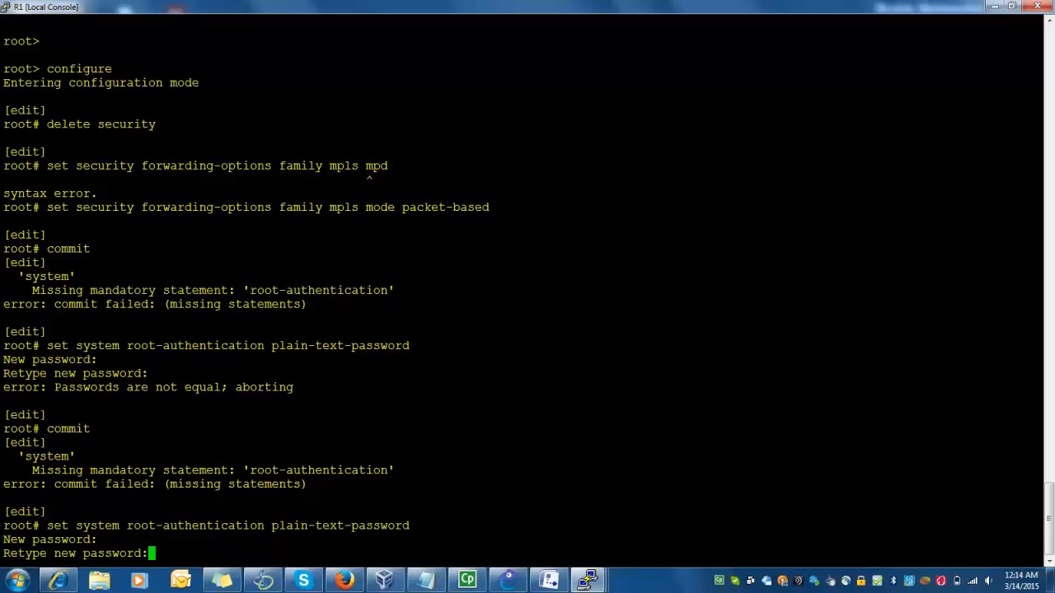
pyautogui.press('Return')
pyautogui.write('commit')
pyautogui.press('Return')
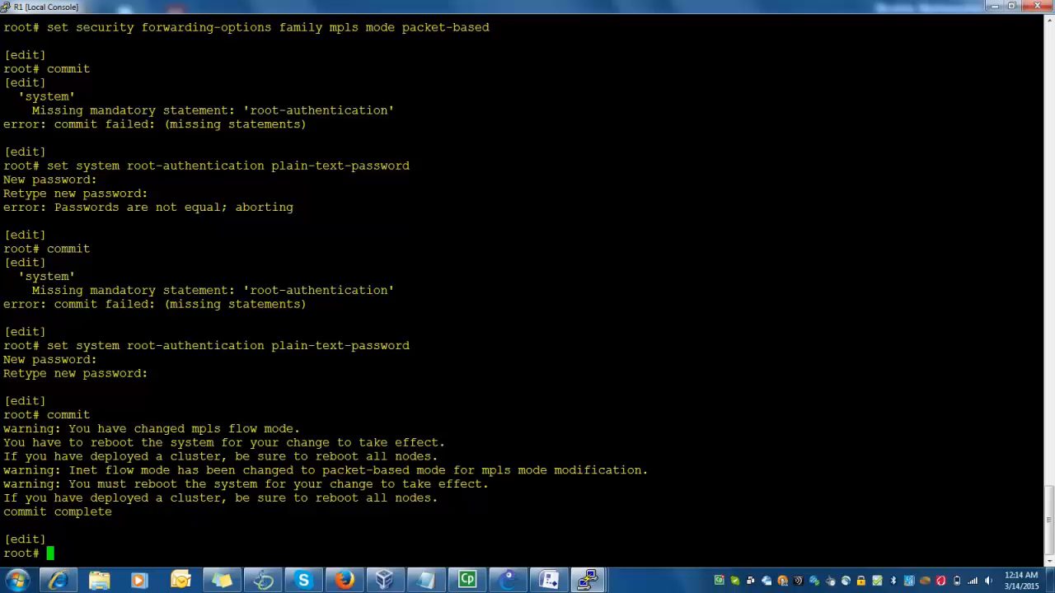
# Reboot R1 with 'run request system reboot', confirming yes
pyautogui.write('run request system reboot')
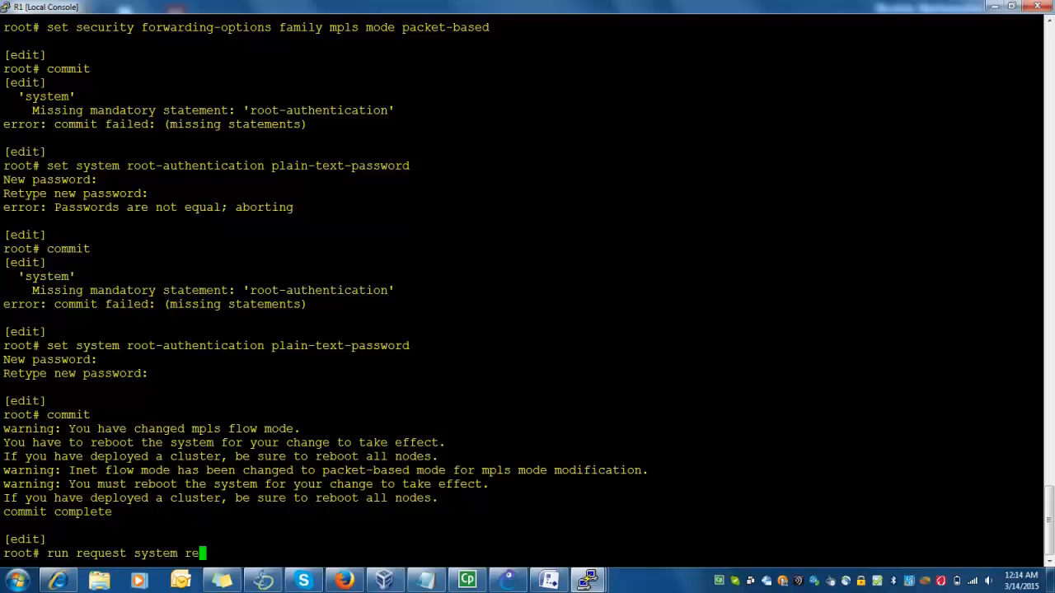
pyautogui.press('Return')
pyautogui.write('yes,no] (no) y')
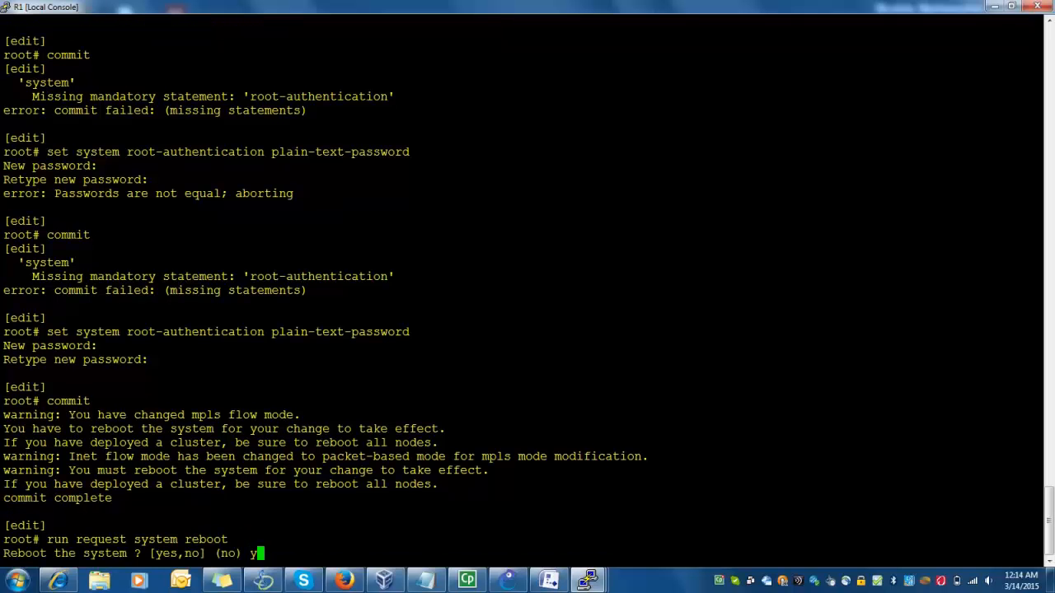
pyautogui.press('Return')
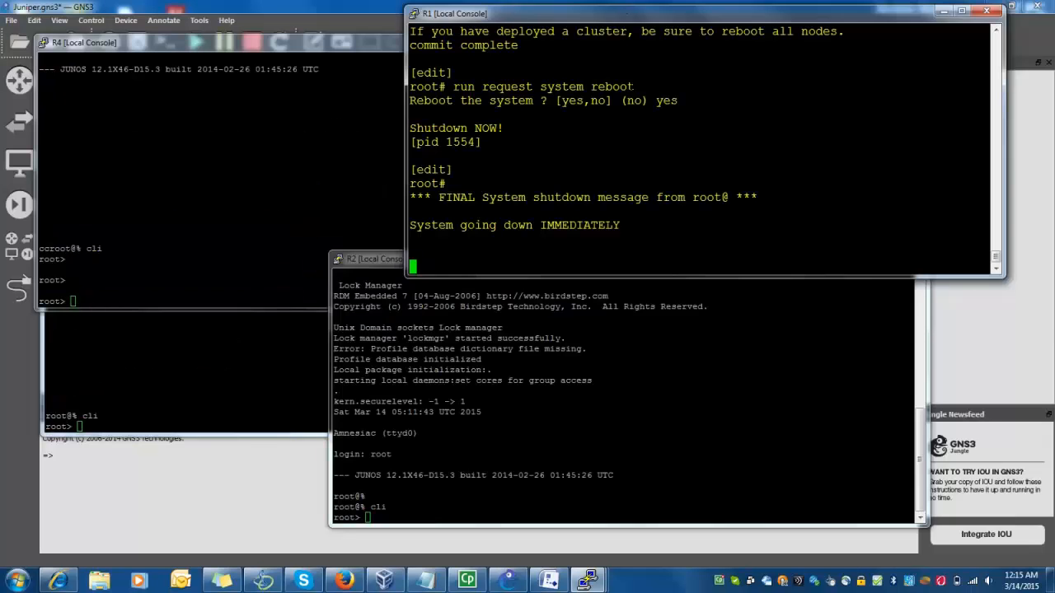
# Maximize R2's console, enter configuration mode and set a plain-text root password
pyautogui.doubleClick(606, 260)
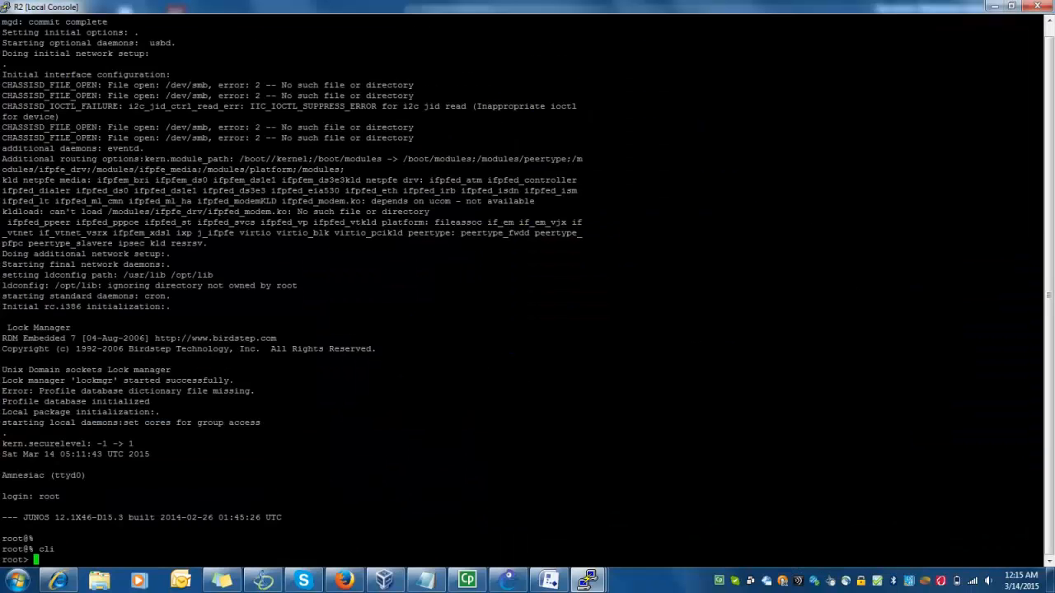
pyautogui.press('Return')
pyautogui.press('Return')
pyautogui.write('configure')
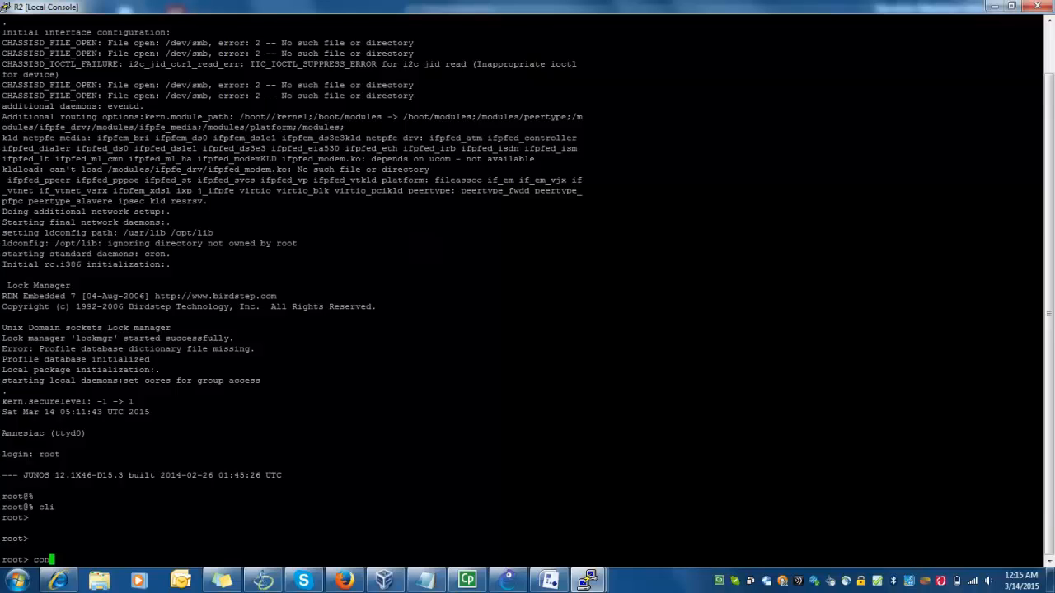
pyautogui.press('Return')
pyautogui.write('set system root-authentication plain-text-password')
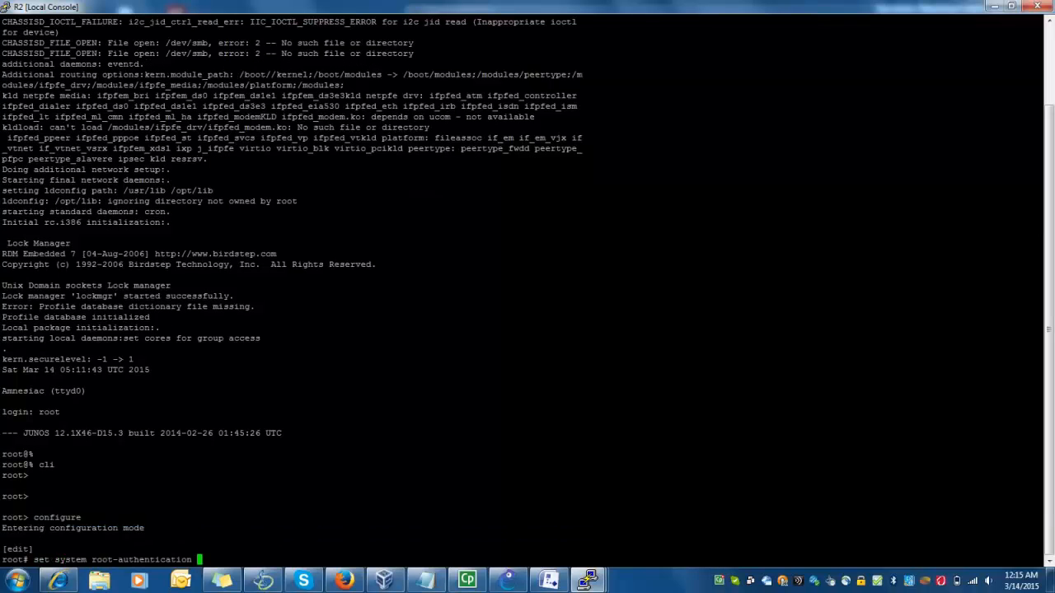
pyautogui.press('Return')
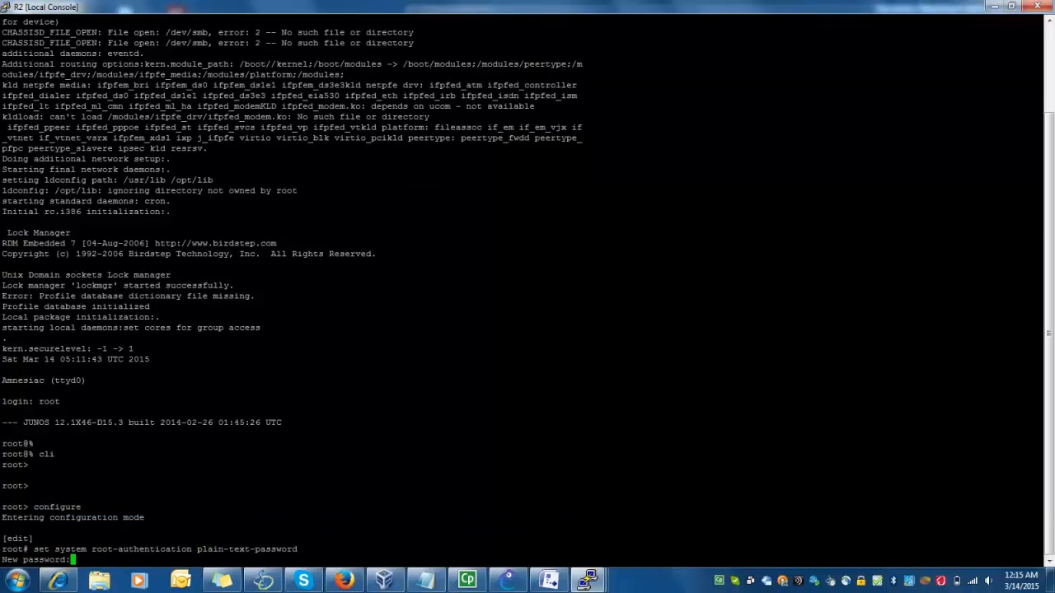
pyautogui.press('Return')
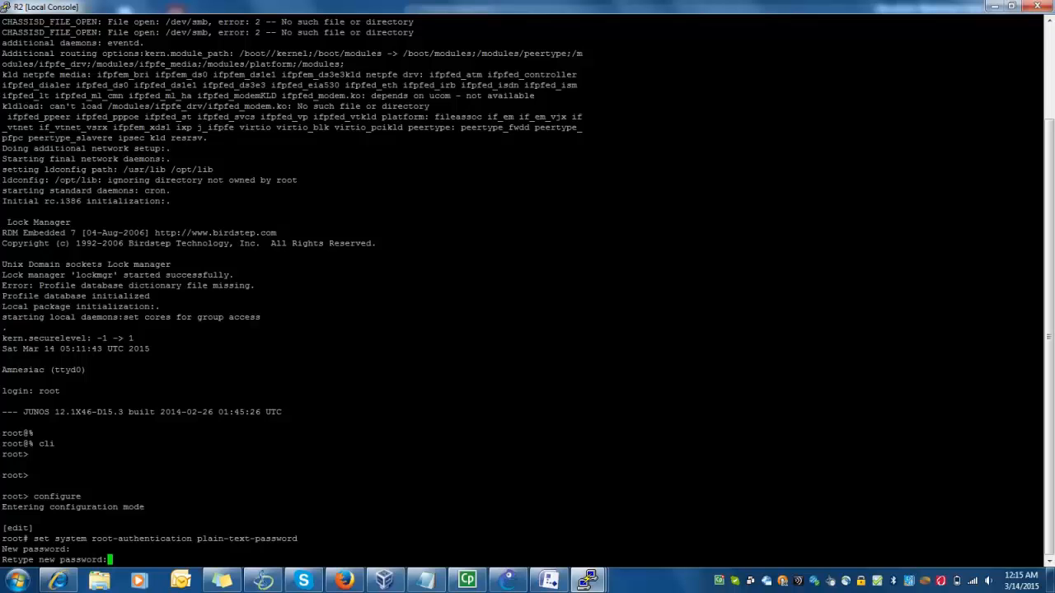
pyautogui.press('Return')
# Delete security, set MPLS forwarding to packet-based mode, and commit on R2
pyautogui.write('delete sec')
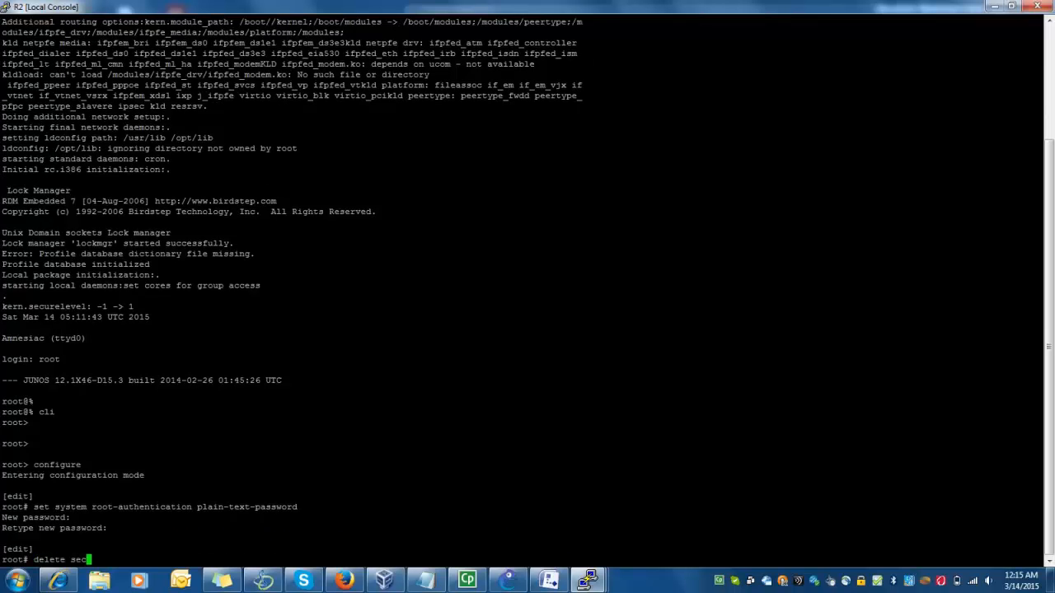
pyautogui.press('Tab')
pyautogui.press('Return')
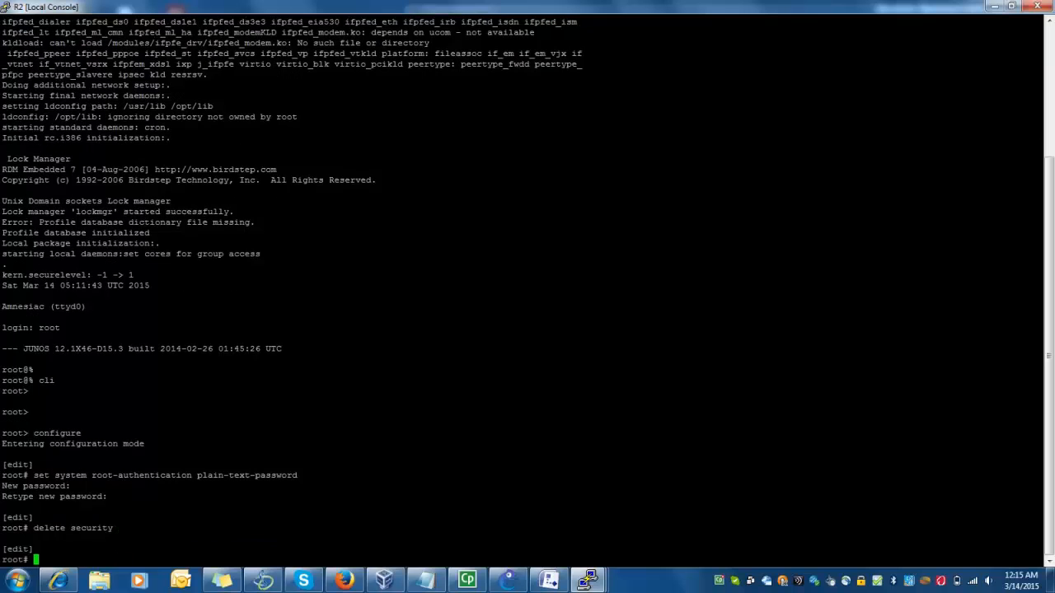
pyautogui.write('set security forwarding-options ')
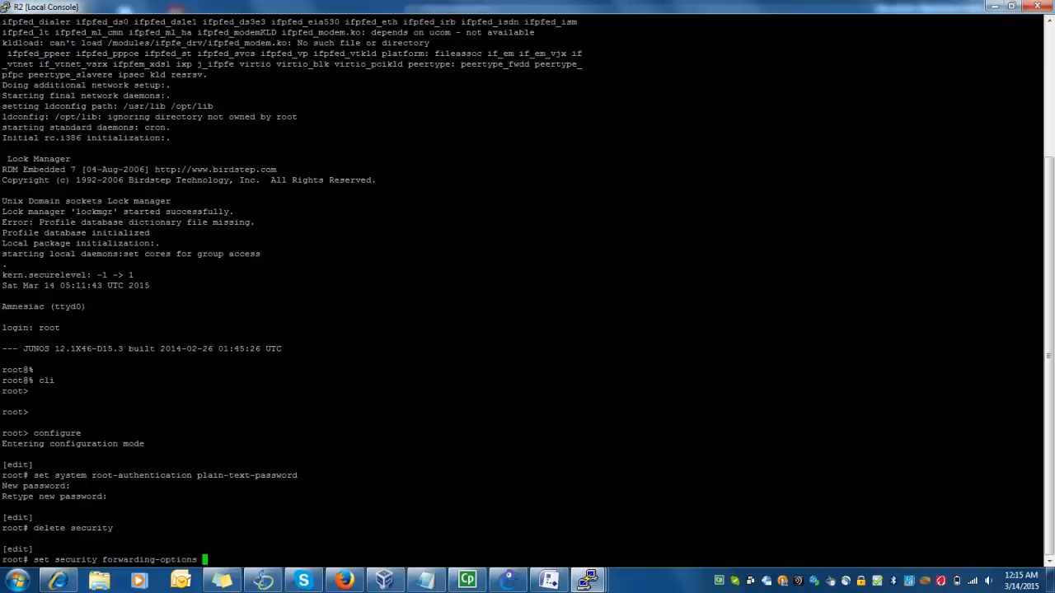
pyautogui.write('family mpls md')
pyautogui.write('de packet-based')
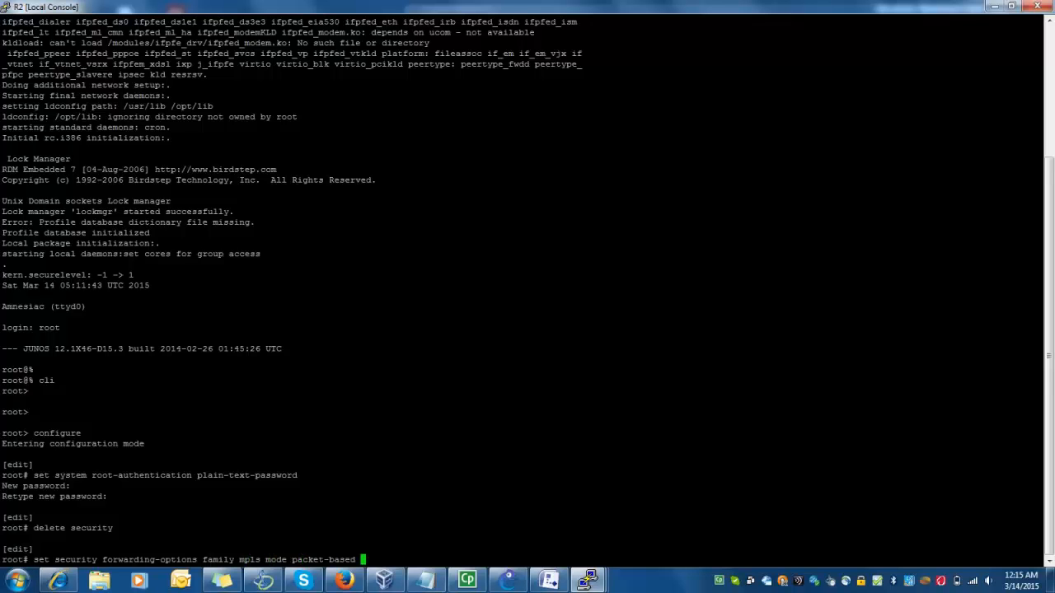
pyautogui.press('Return')
pyautogui.write('commit')
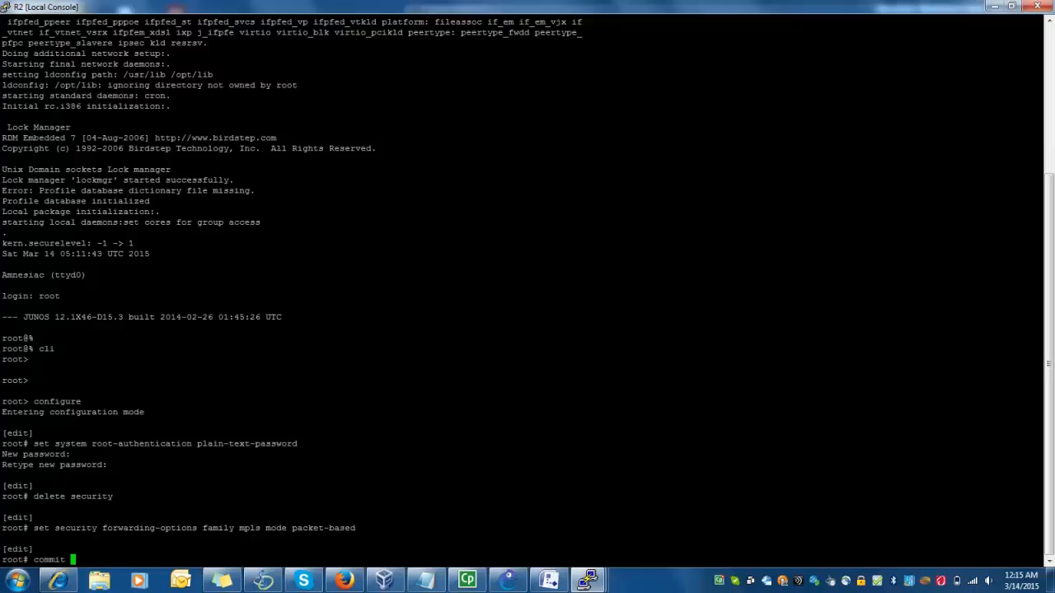
pyautogui.press('Return')
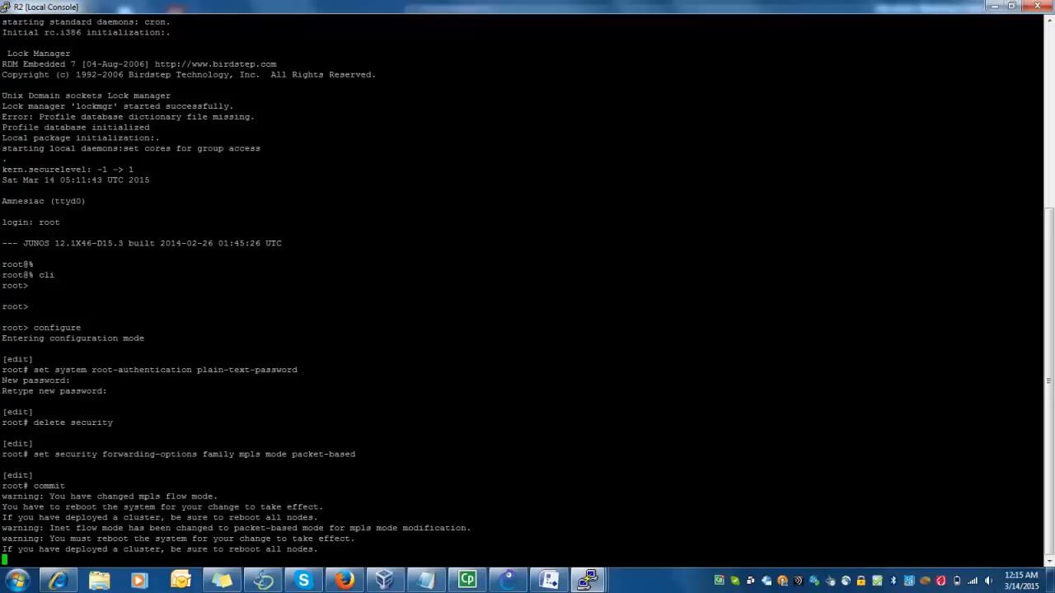
# Reboot R2 with 'run request system reboot', confirming yes
pyautogui.write('run re')
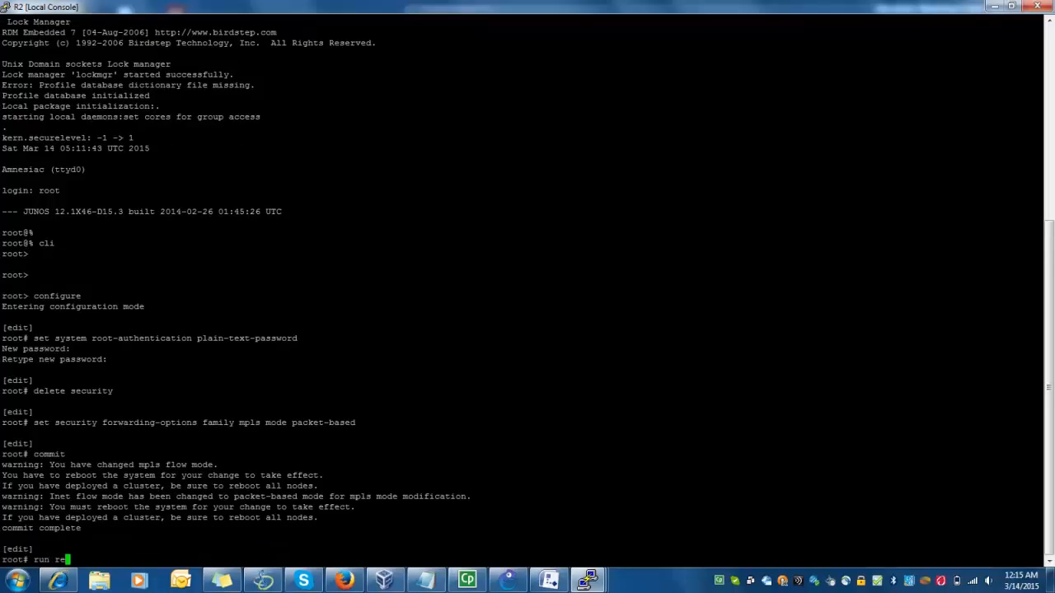
pyautogui.write('quest system reboot')
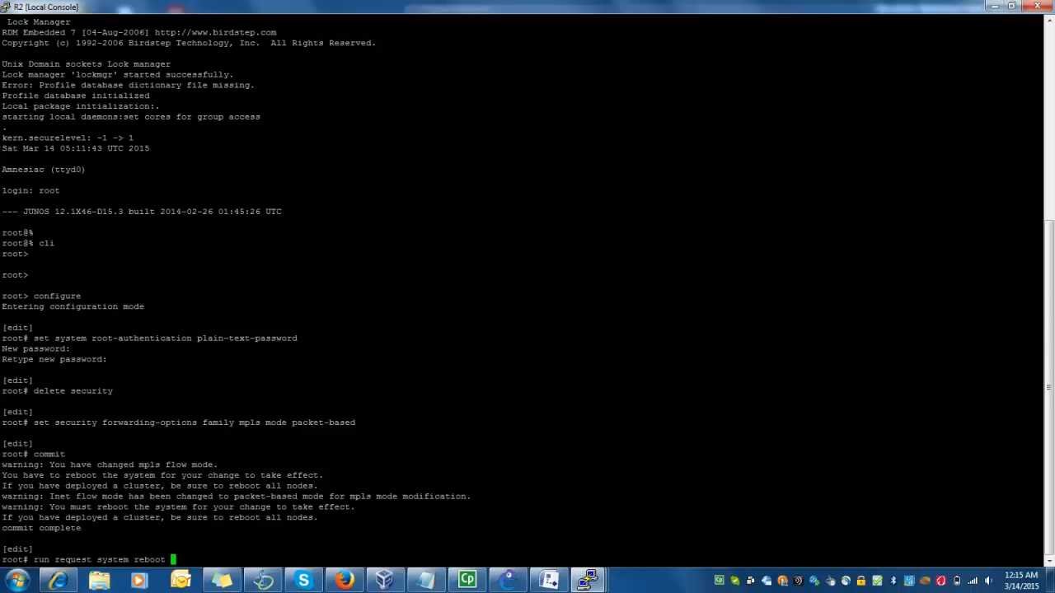
pyautogui.press('Return')
pyautogui.write('yes')
pyautogui.press('Return')
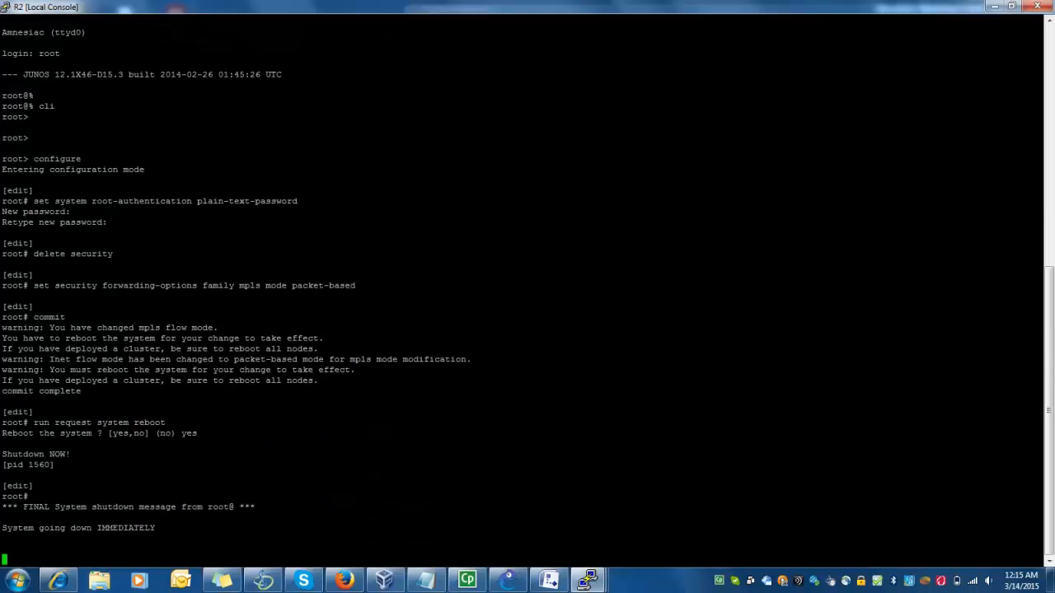
# Restore R2's window, then on R4 enter configuration mode and set a plain-text root password
pyautogui.press('super+Down')
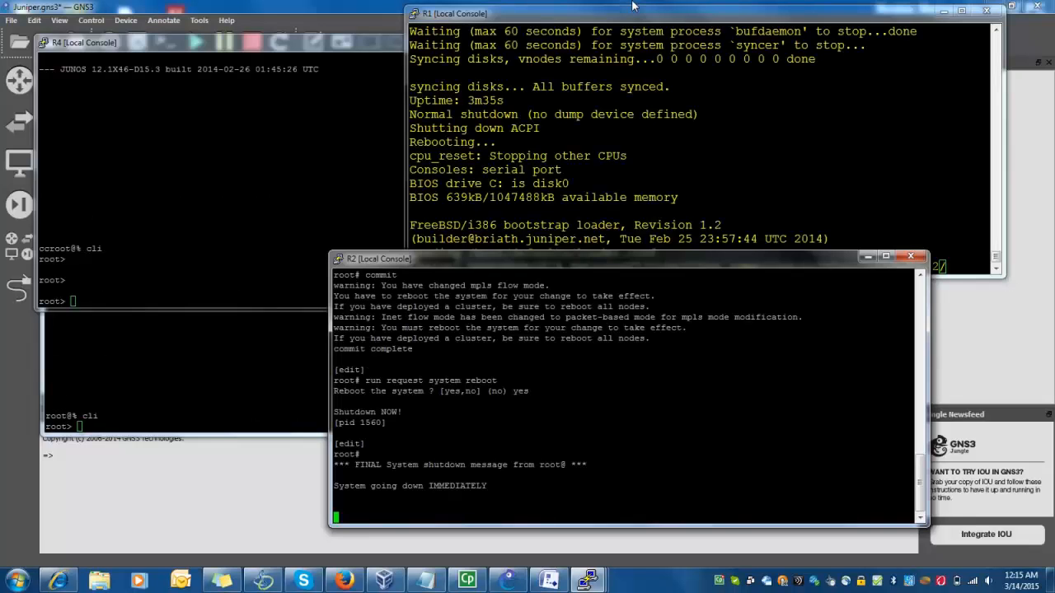
pyautogui.hotkey('alt', 'Tab')
pyautogui.write('configure')
pyautogui.press('Return')
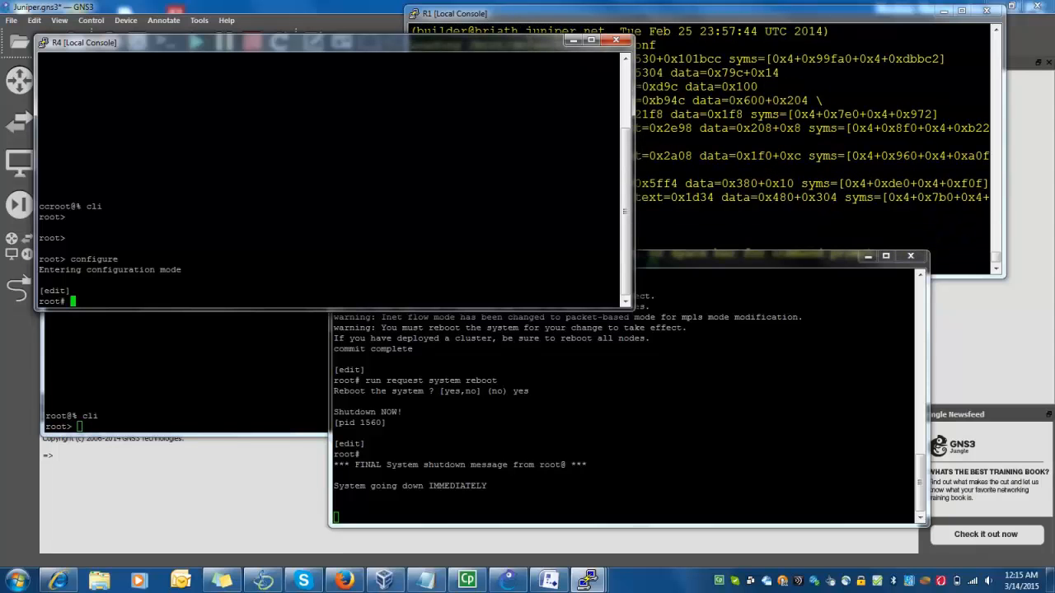
pyautogui.write('set system root-authentication plain-text-password')
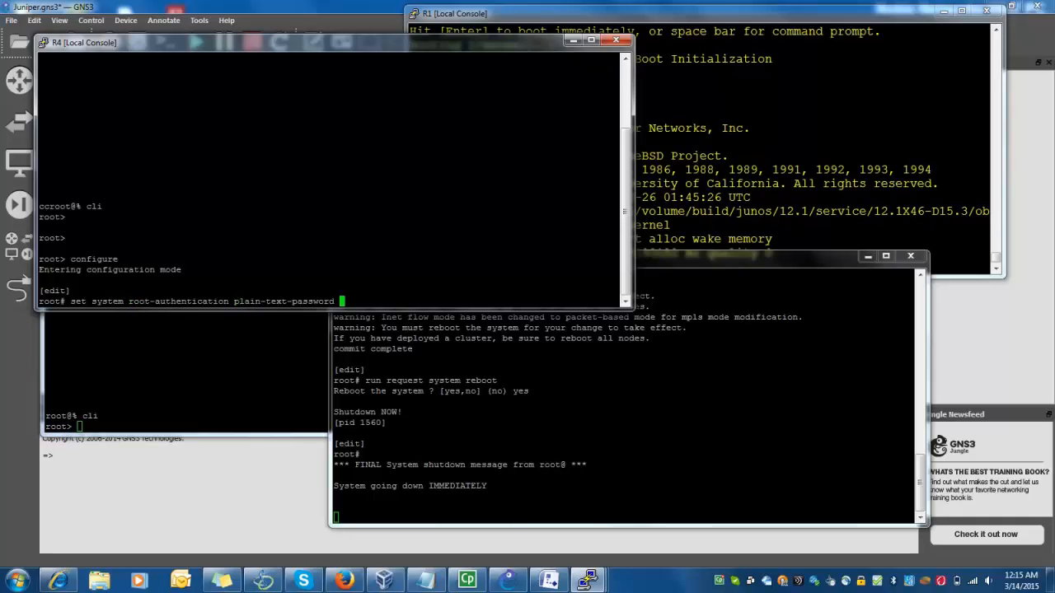
pyautogui.press('Return')
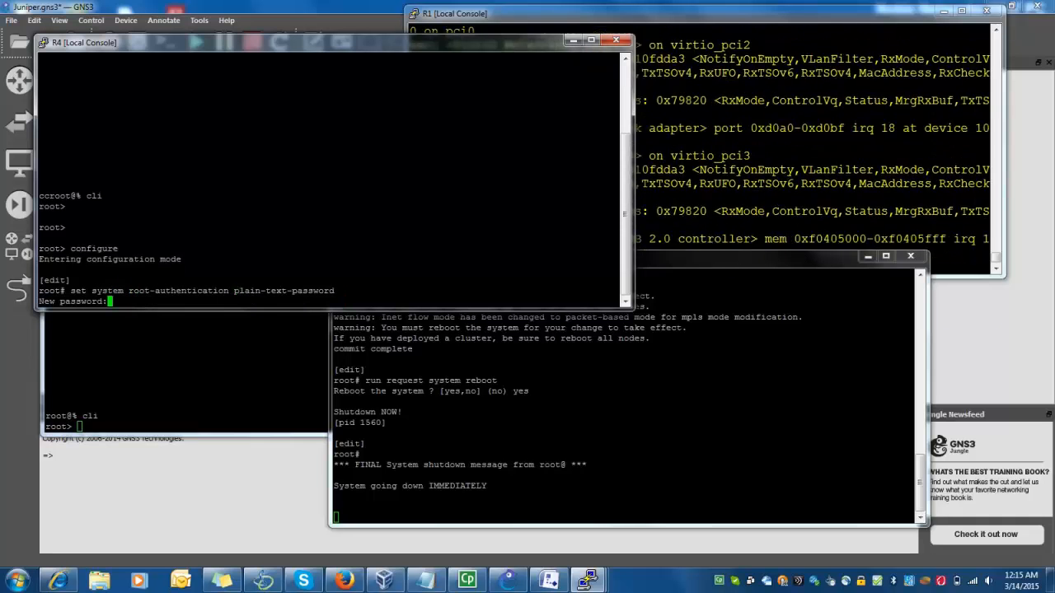
pyautogui.press('Return')
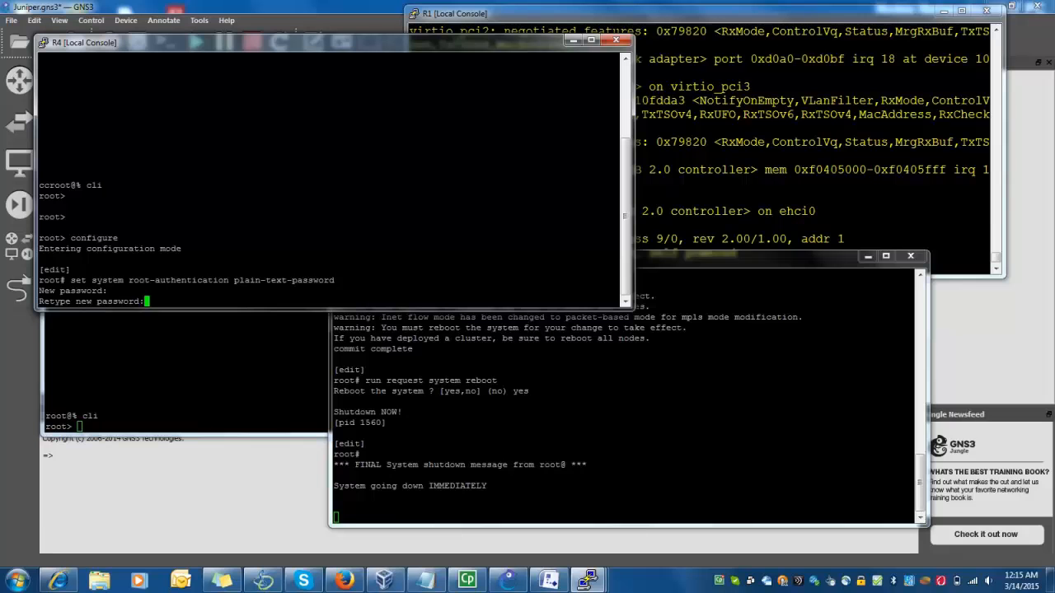
pyautogui.press('Return')
# Delete security and set MPLS packet-based mode on R4, commit, then switch to R3's console
pyautogui.write('delete security')
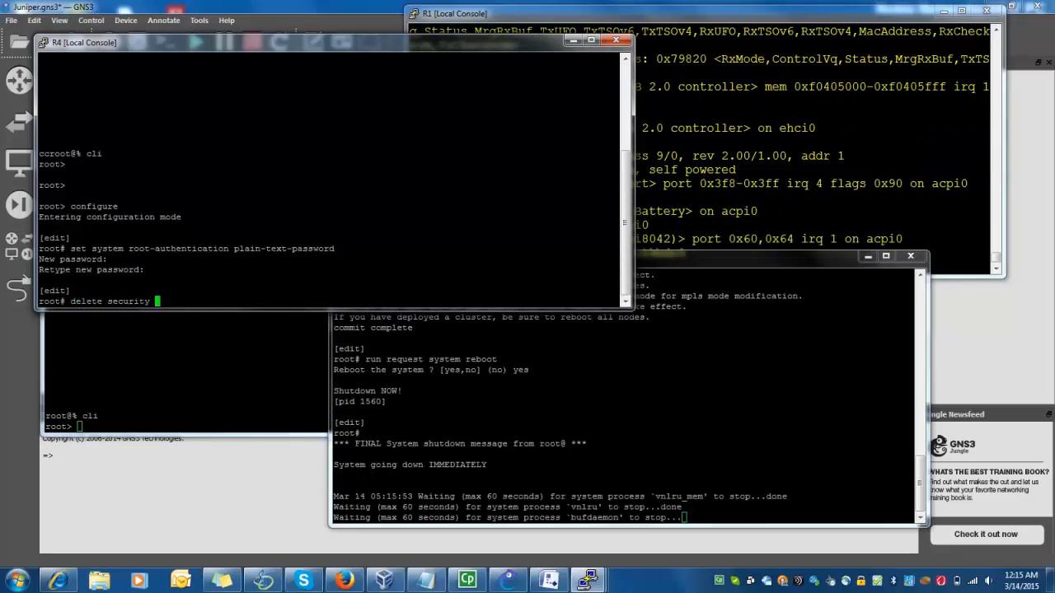
pyautogui.press('Return')
pyautogui.write('set ')
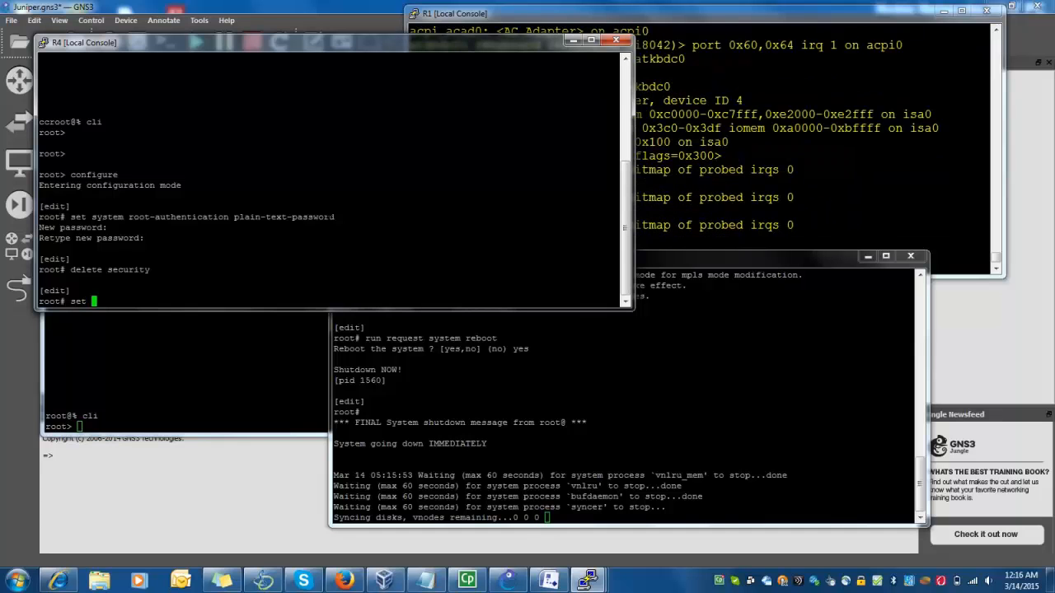
pyautogui.write('sy')
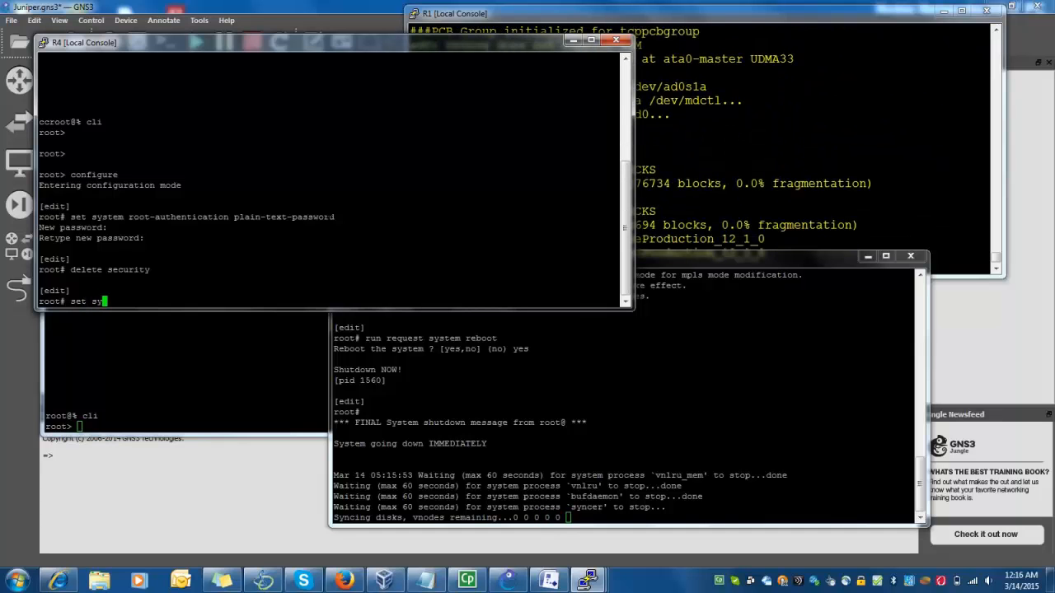
pyautogui.press('BackSpace')
pyautogui.write('ecurity for')
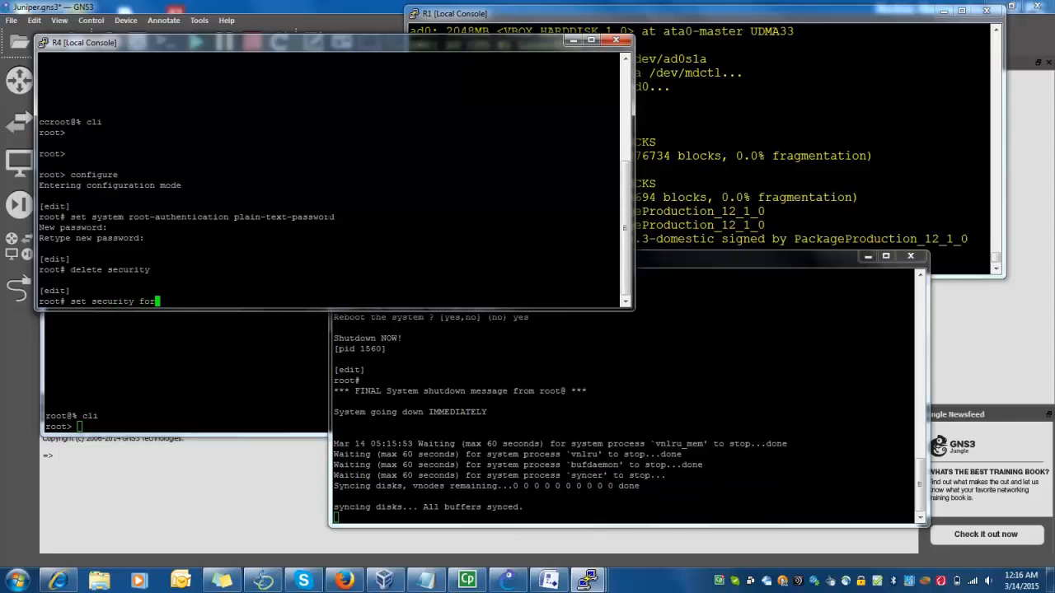
pyautogui.write('warding-options family mpls m')
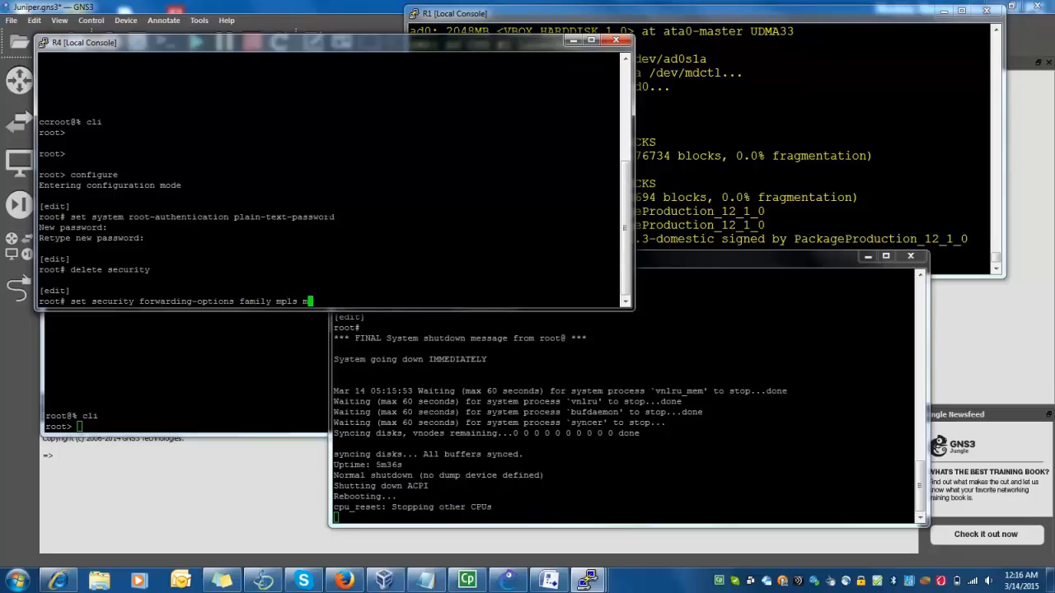
pyautogui.write('d ')
pyautogui.write('ode packet-based')
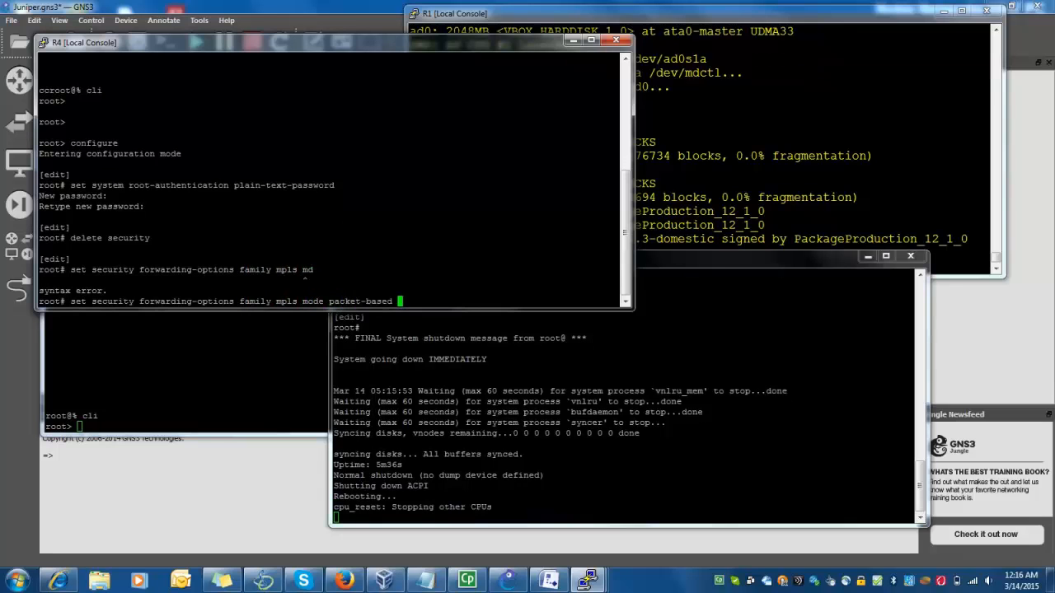
pyautogui.press('Return')
pyautogui.write('commit')
pyautogui.press('Return')
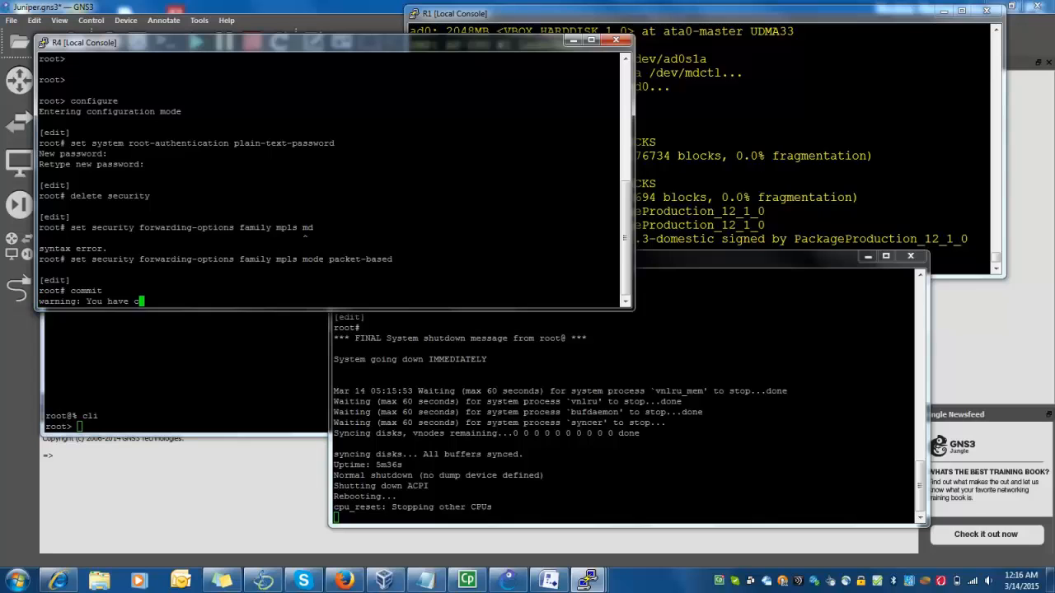
pyautogui.hotkey('alt', 'Tab')
# On R3, set a root password, delete security, set packet-based MPLS mode, and commit
pyautogui.write('conf')
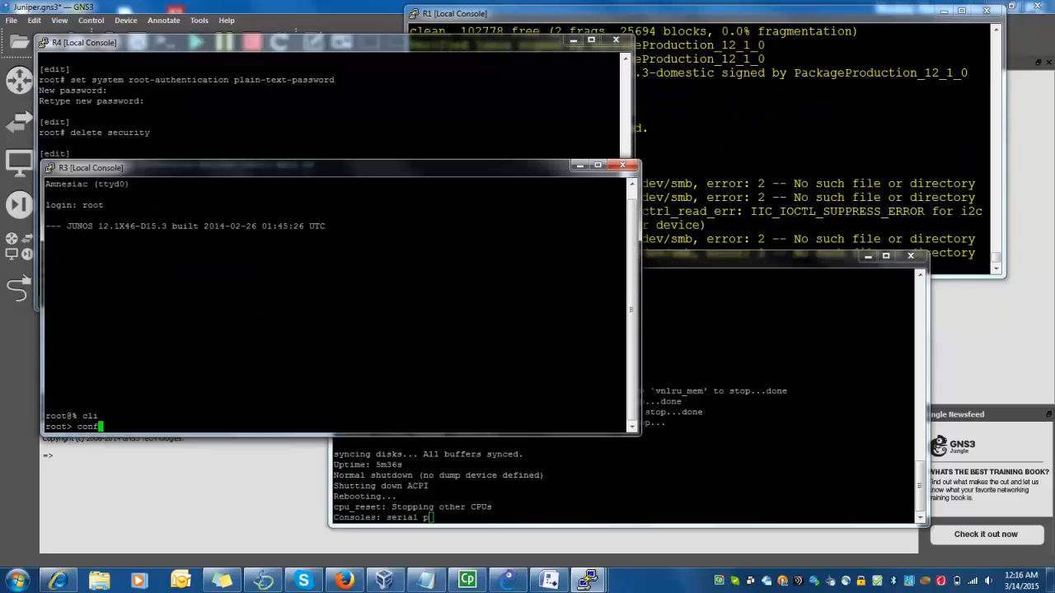
pyautogui.press('Return')
pyautogui.write('set system root-authentication plain-text-password')
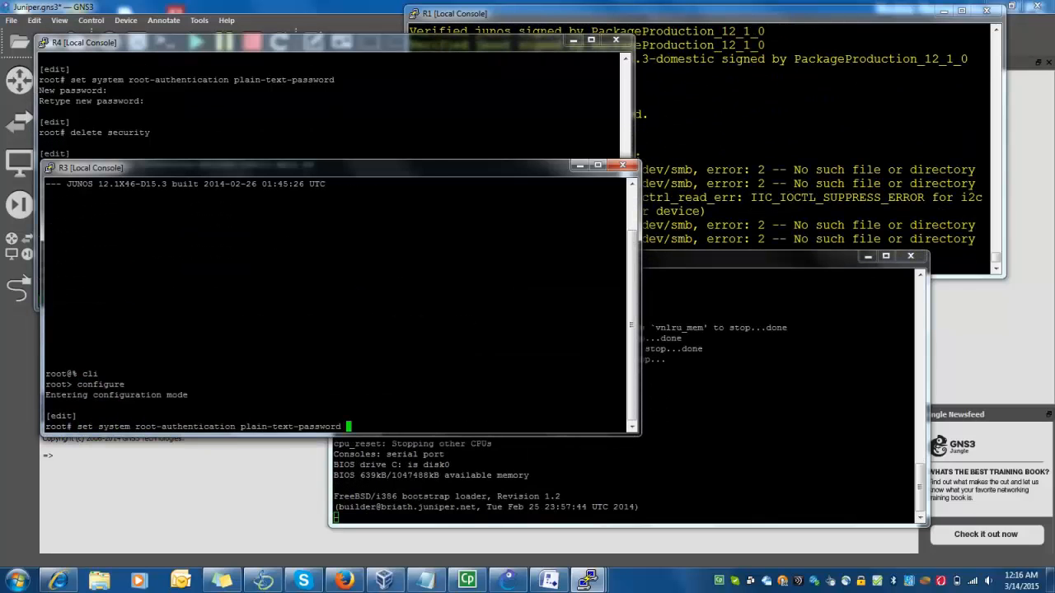
pyautogui.press('Return')
pyautogui.press('Return')
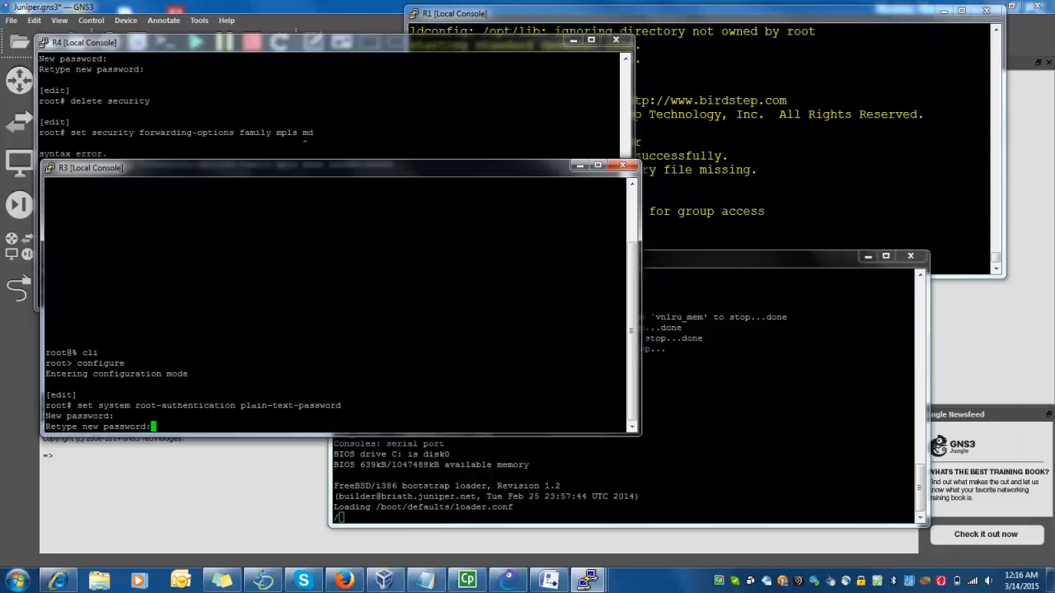
pyautogui.press('Return')
pyautogui.write('delete s')
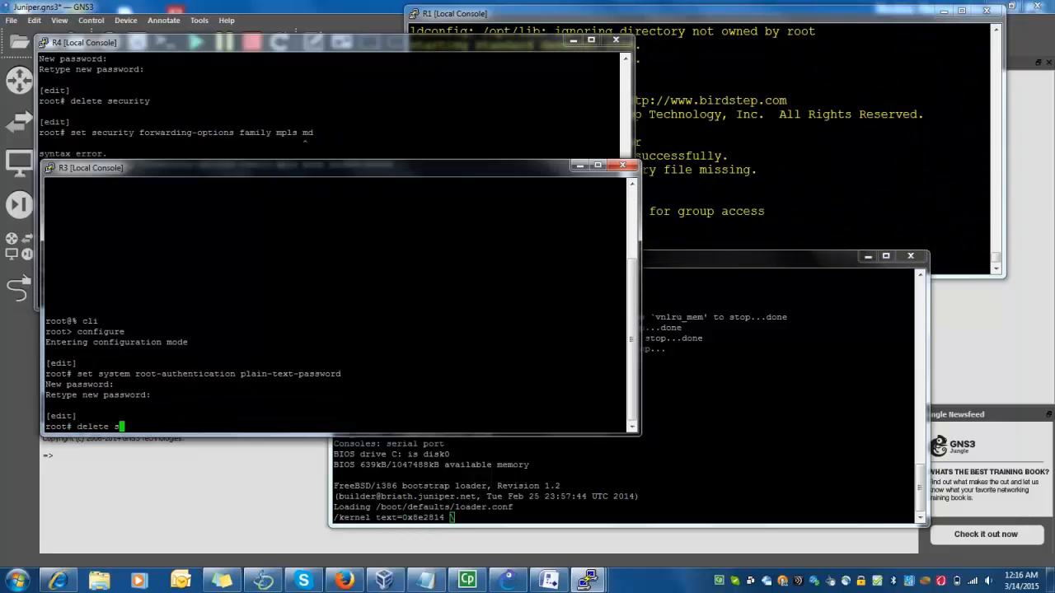
pyautogui.write('ecurity')
pyautogui.press('Return')
pyautogui.write('set')
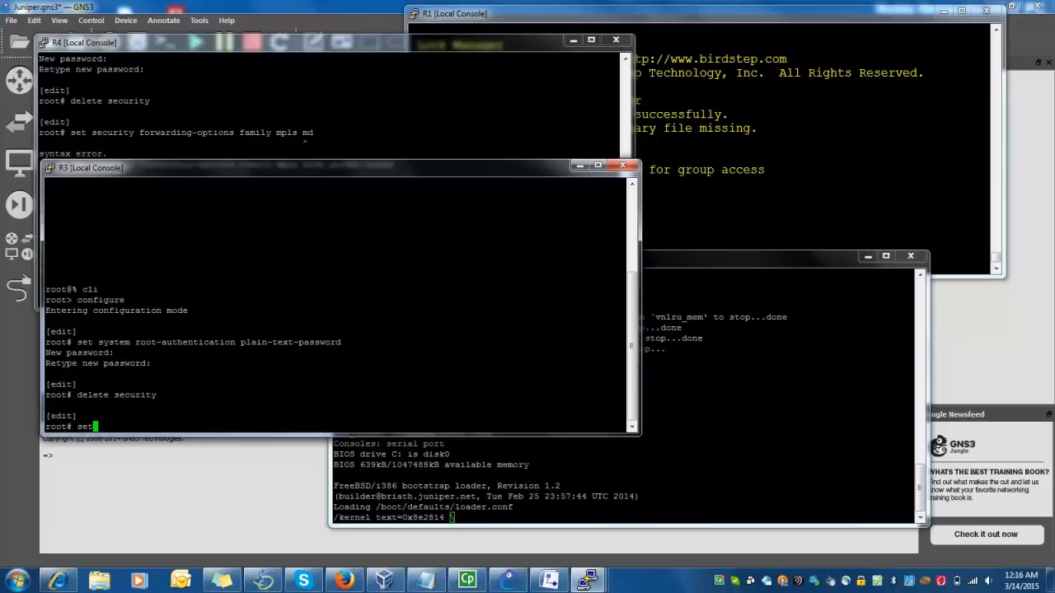
pyautogui.write(' security forwarding-options family mpls ')
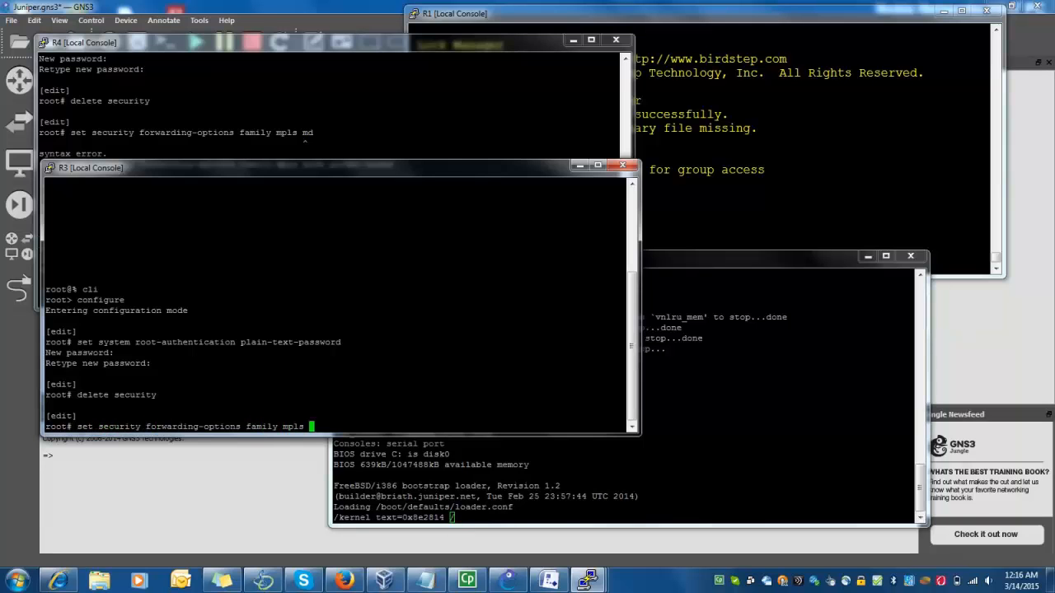
pyautogui.write('mode packet-based')
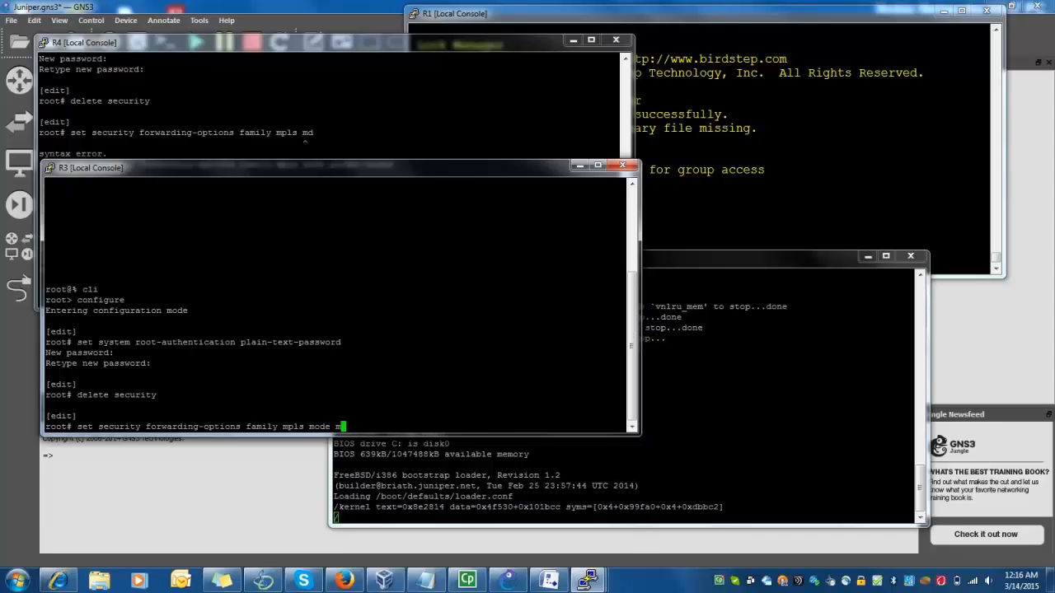
pyautogui.press('Return')
pyautogui.write('commit')
pyautogui.press('Return')
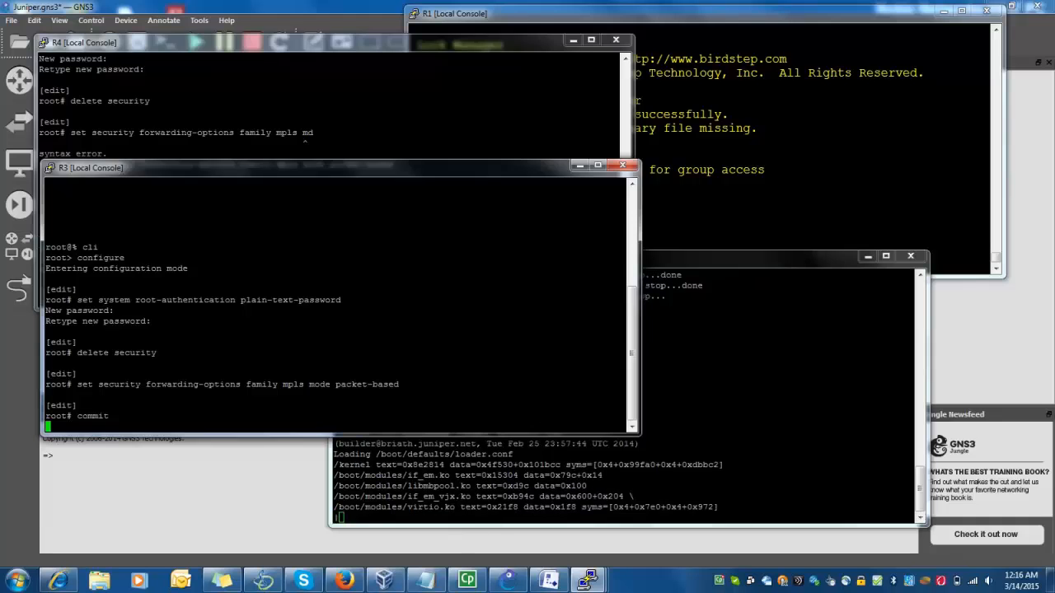
# Reboot R4 and then R3 with request system reboot, confirming yes on each
pyautogui.hotkey('alt', 'Tab')
pyautogui.write('t# run request system reboot')
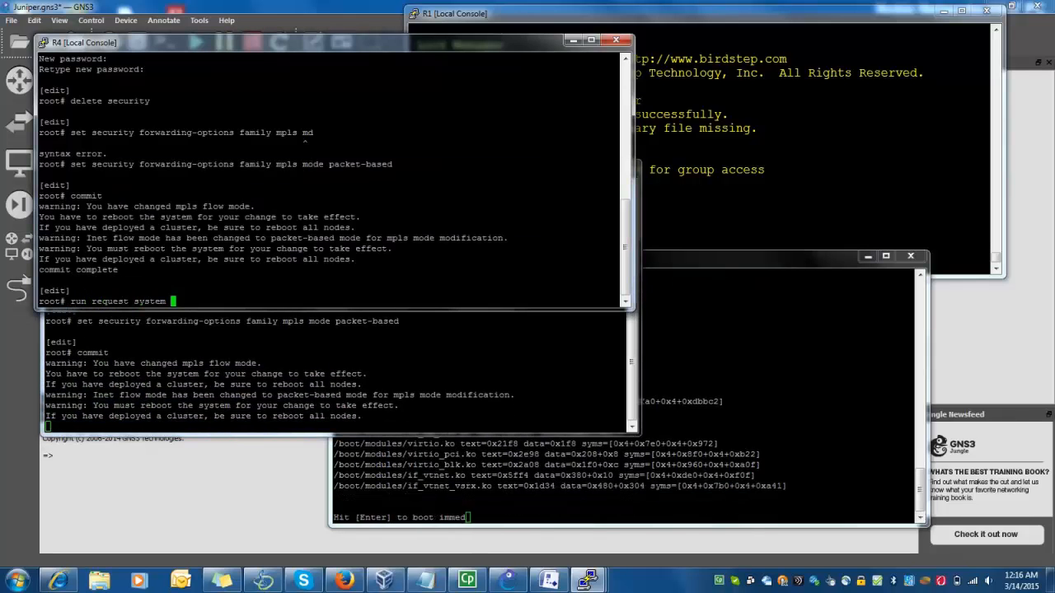
pyautogui.press('Return')
pyautogui.write('yes,no] (no')
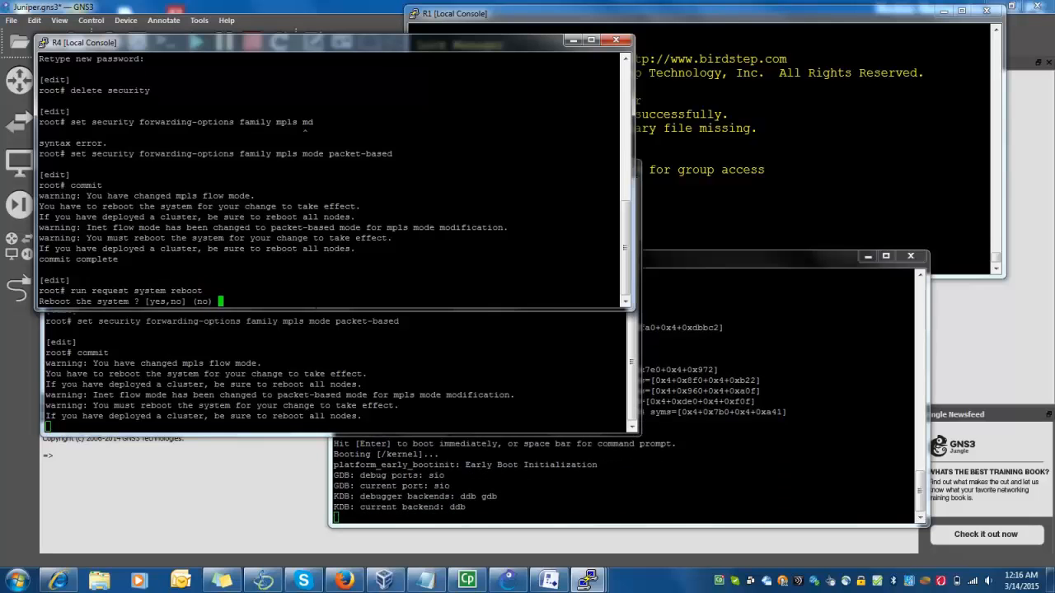
pyautogui.press('Return')
pyautogui.hotkey('alt', 'Tab')
pyautogui.write('ru')
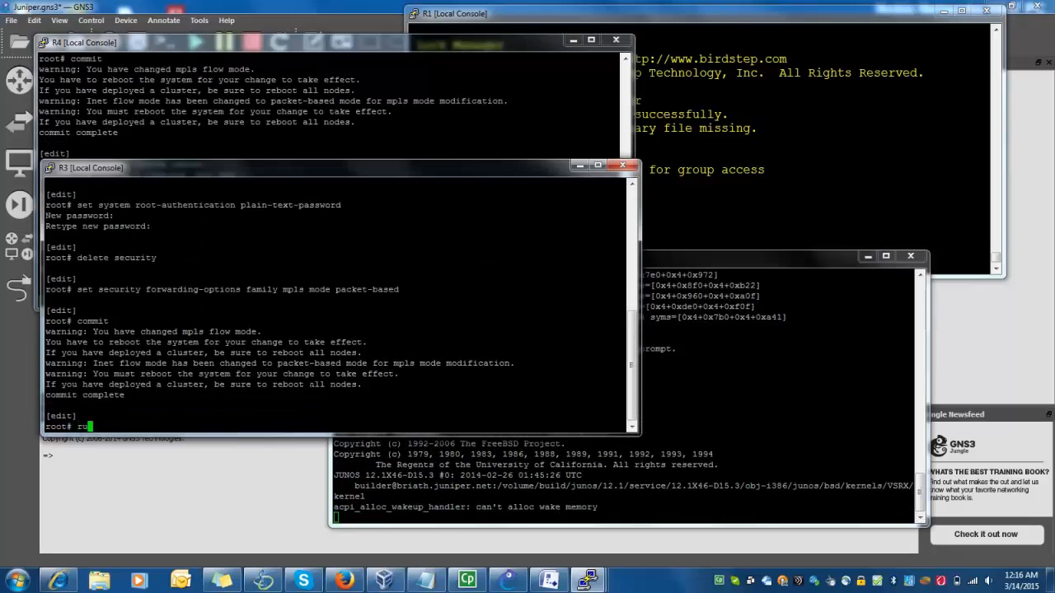
pyautogui.write('n request system reboot')
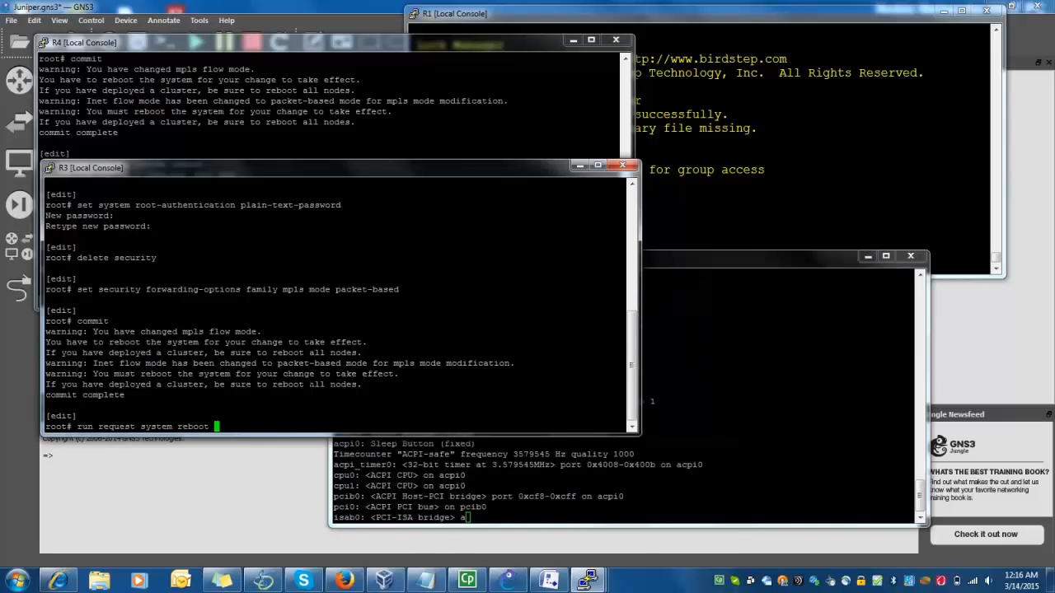
pyautogui.press('Return')
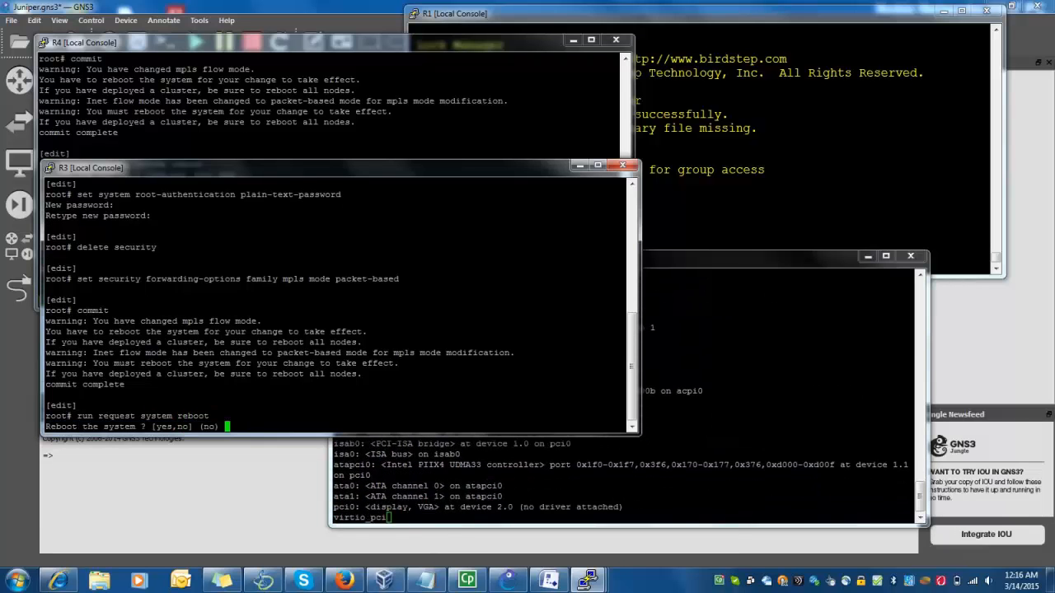
pyautogui.write('yes')
pyautogui.press('Return')
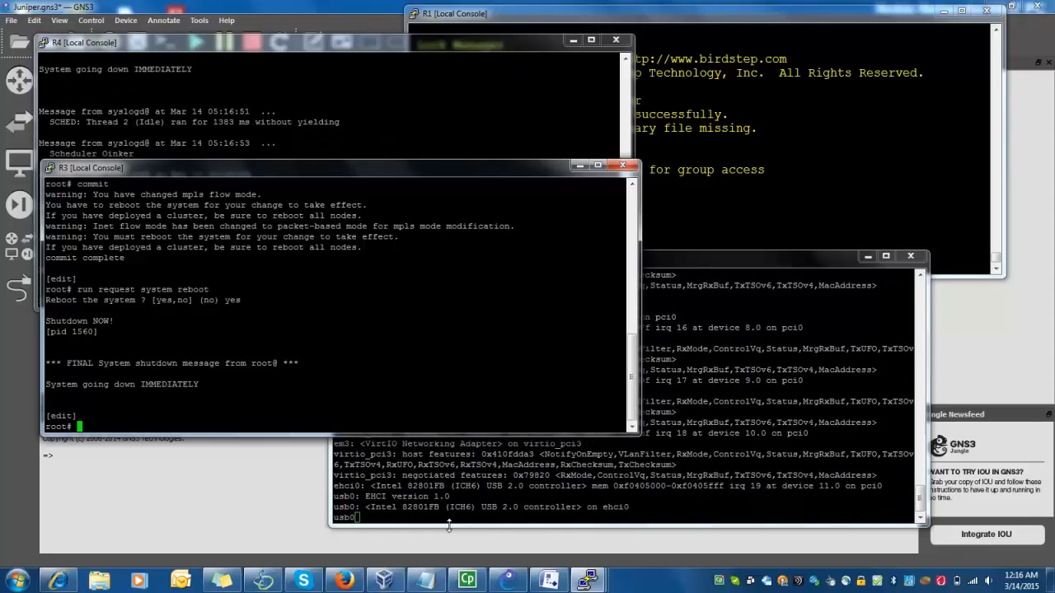
# Log in to R1 as root with an empty password and enter the Junos CLI
pyautogui.click(725, 211)
pyautogui.write('root')
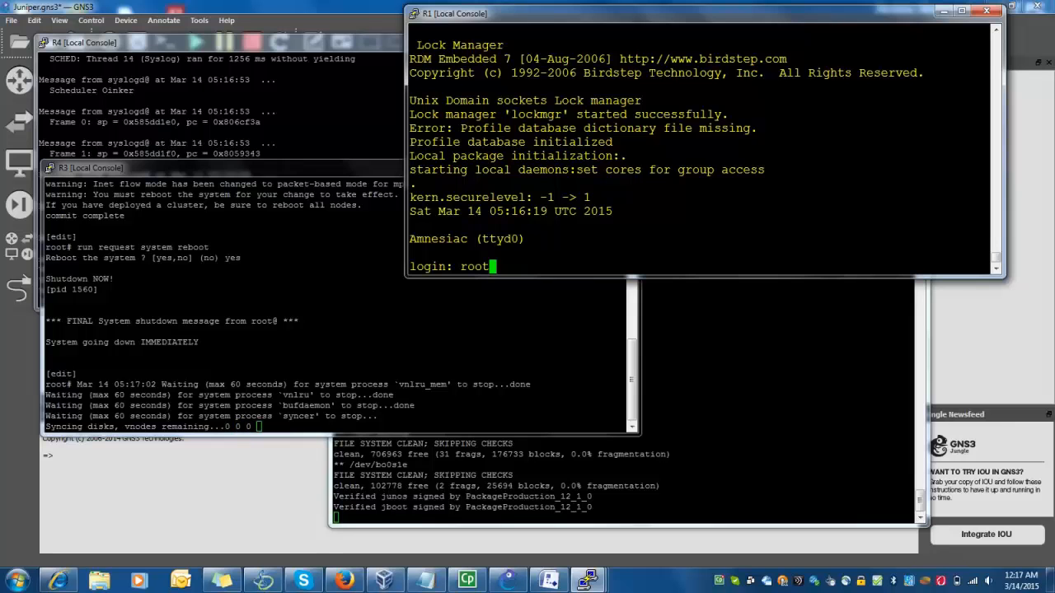
pyautogui.press('Return')
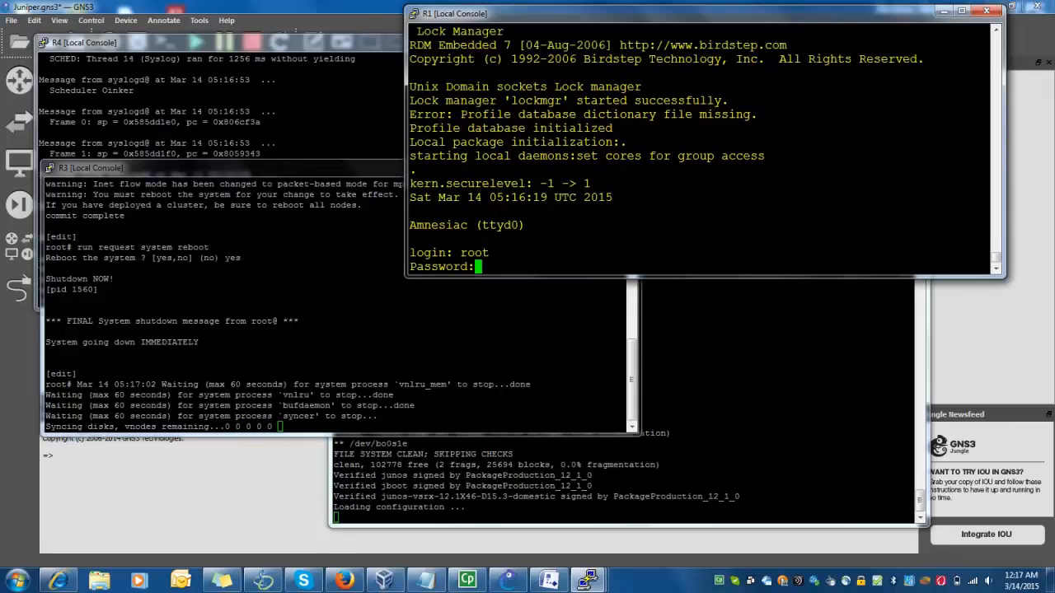
pyautogui.press('Return')
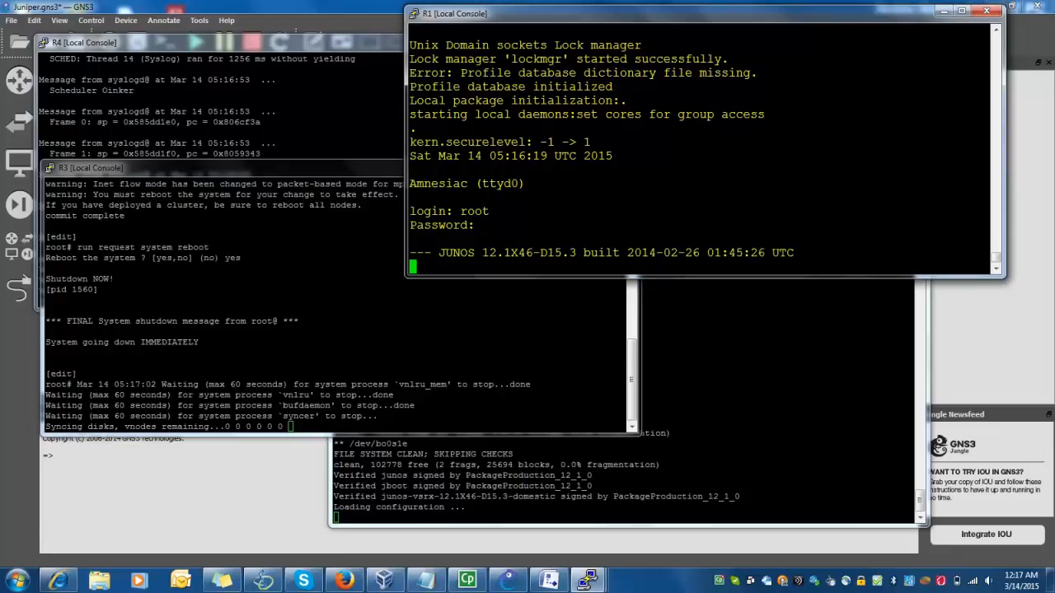
pyautogui.press('Return')
pyautogui.write('cli')
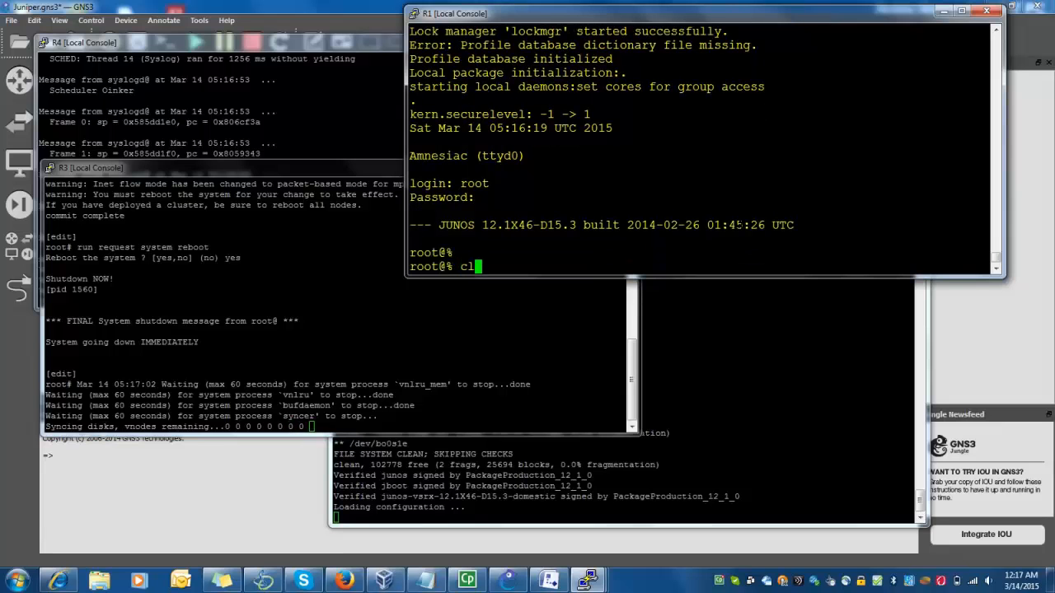
pyautogui.press('Return')
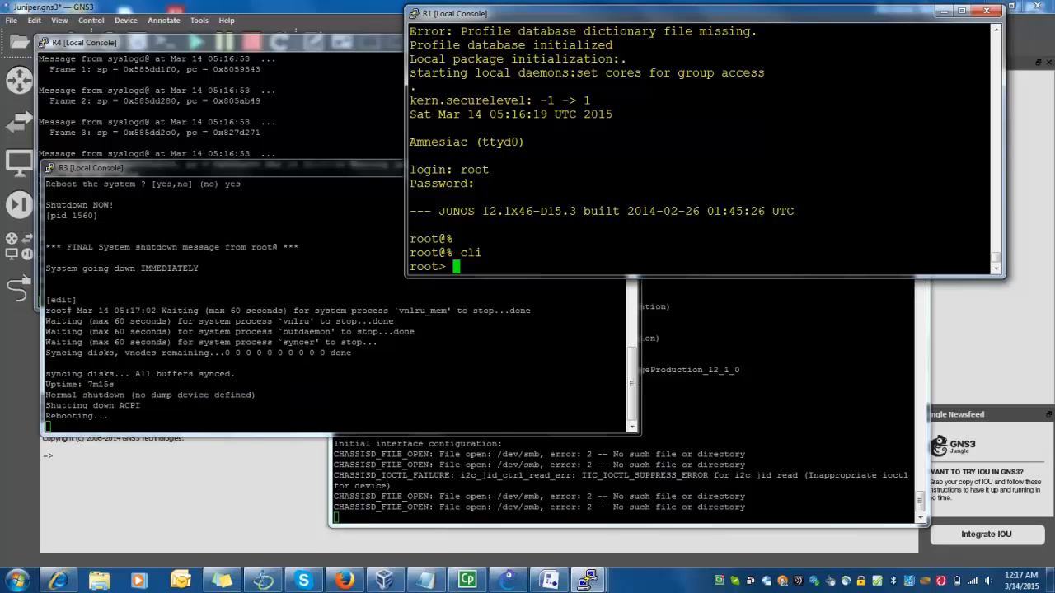
pyautogui.press('Return')
pyautogui.press('Return')
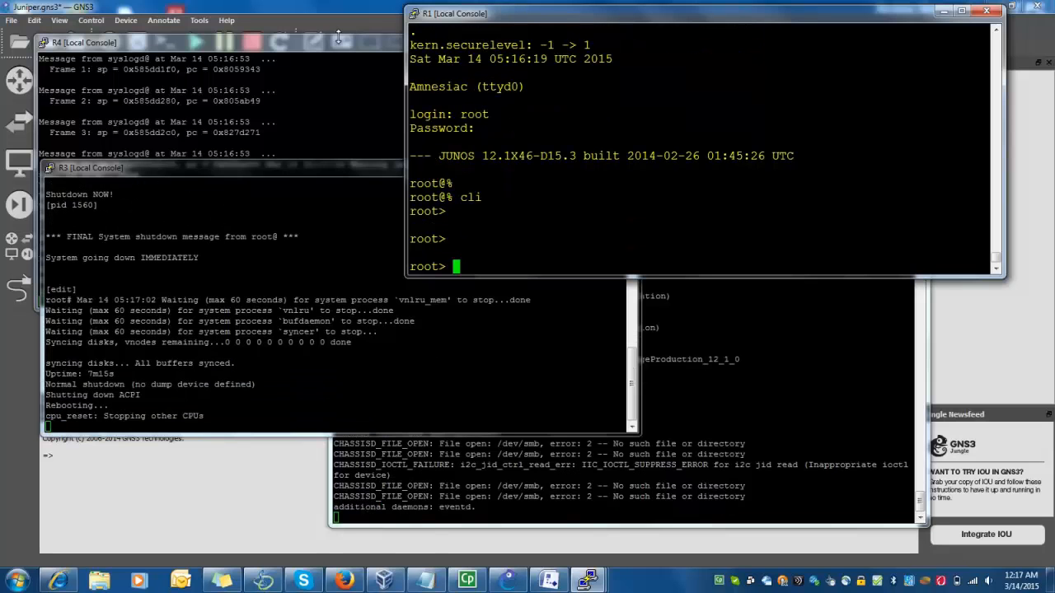
pyautogui.click(332, 6)
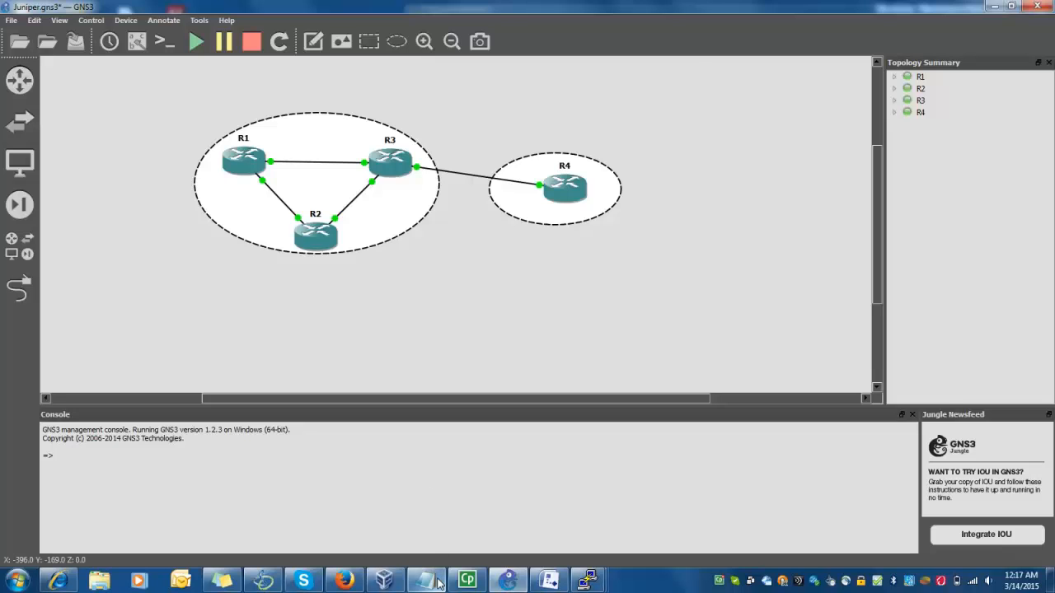
# Add a row of = characters below the junos-vsrx .vdi image name in the notes
pyautogui.click(425, 581)
pyautogui.click(425, 306)
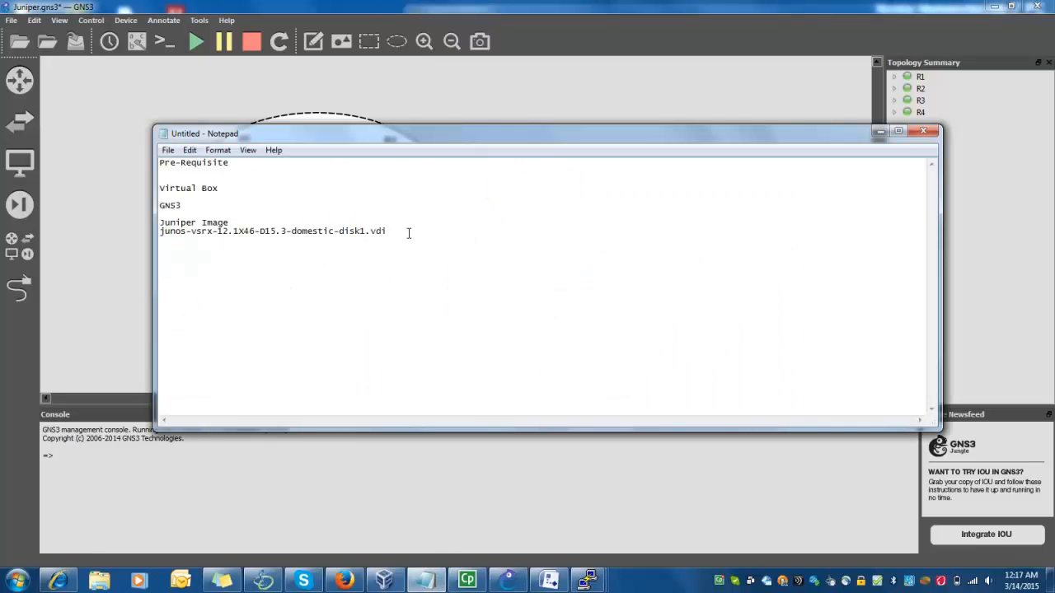
pyautogui.press('Return')
pyautogui.press('Return')
pyautogui.press('Return')
pyautogui.click(312, 238)
pyautogui.write('======================================================')
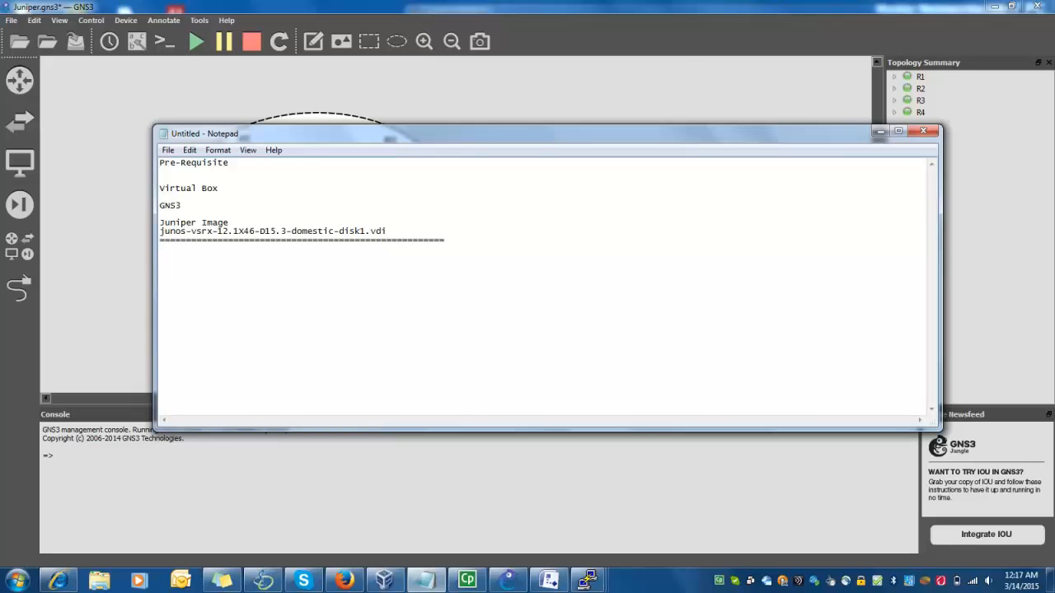
pyautogui.press('Return')
pyautogui.press('Return')
pyautogui.press('Return')
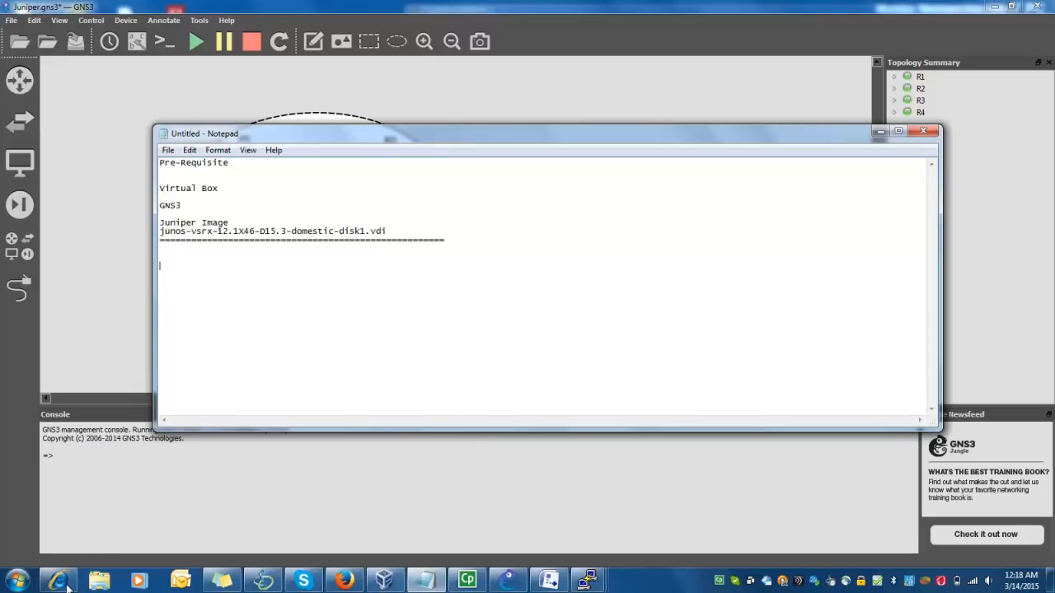
# Open a Computer file browser, then type the user's account handle below the separator in Notepad
pyautogui.click(19, 579)
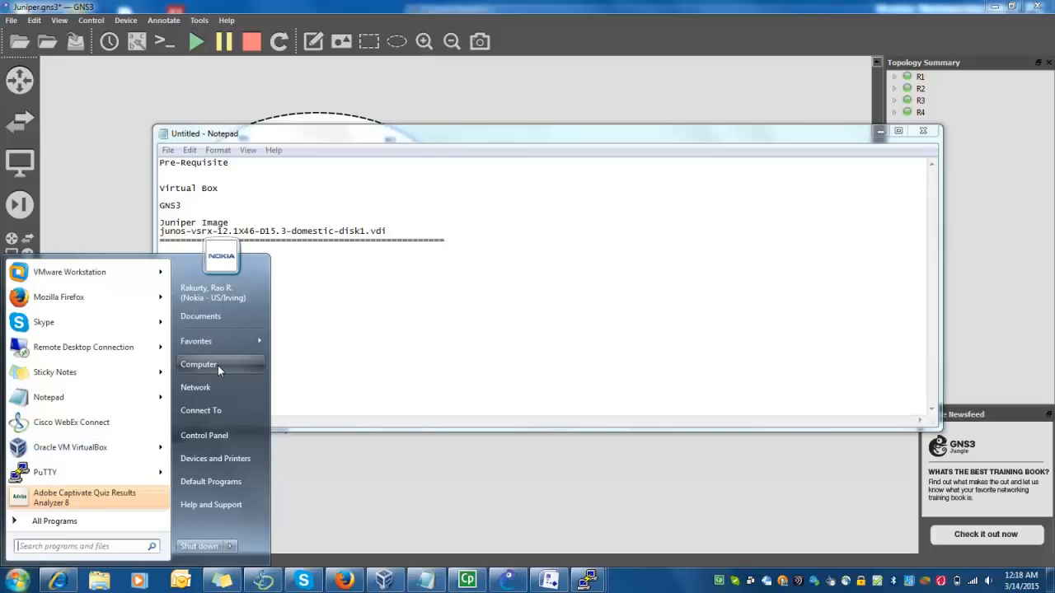
pyautogui.press('Escape')
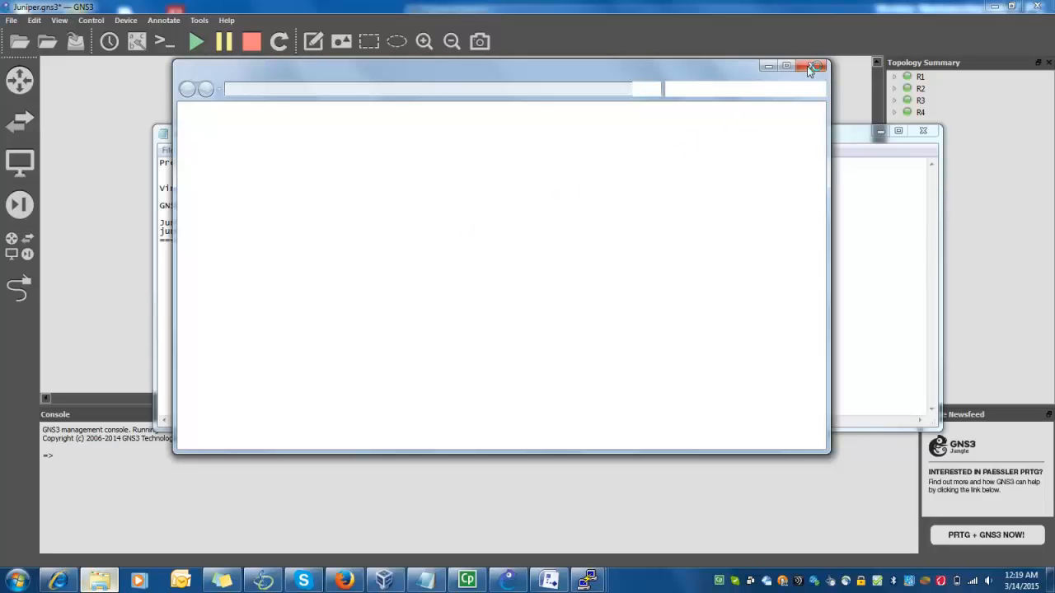
pyautogui.click(871, 247)
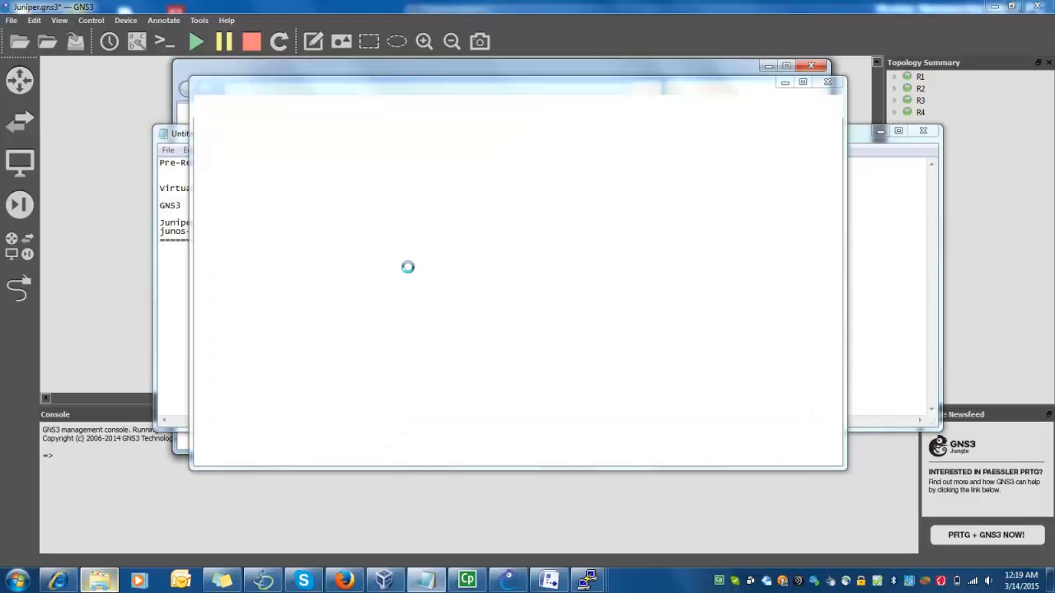
pyautogui.click(890, 300)
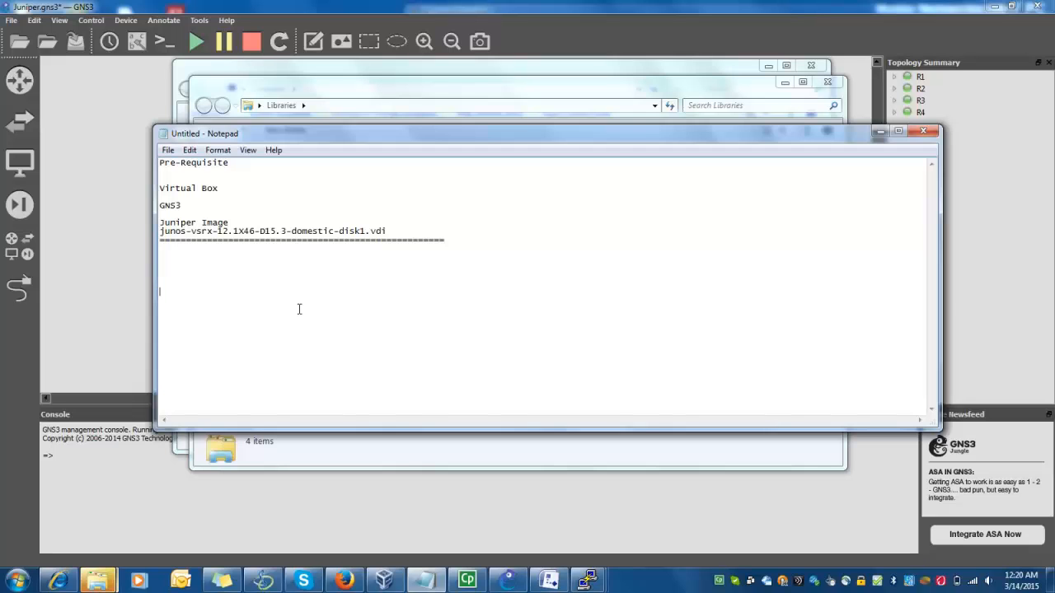
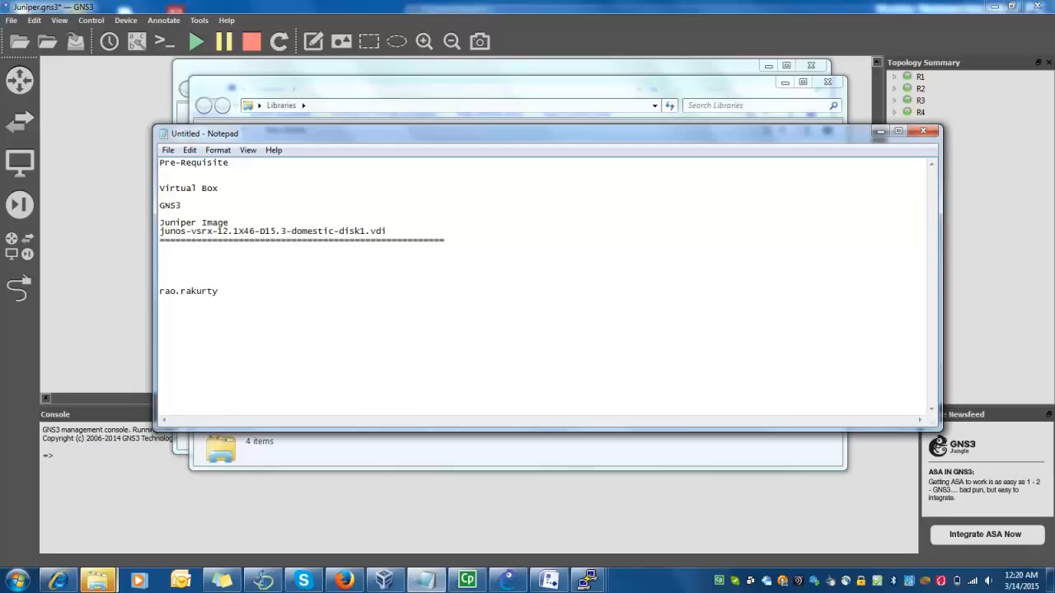